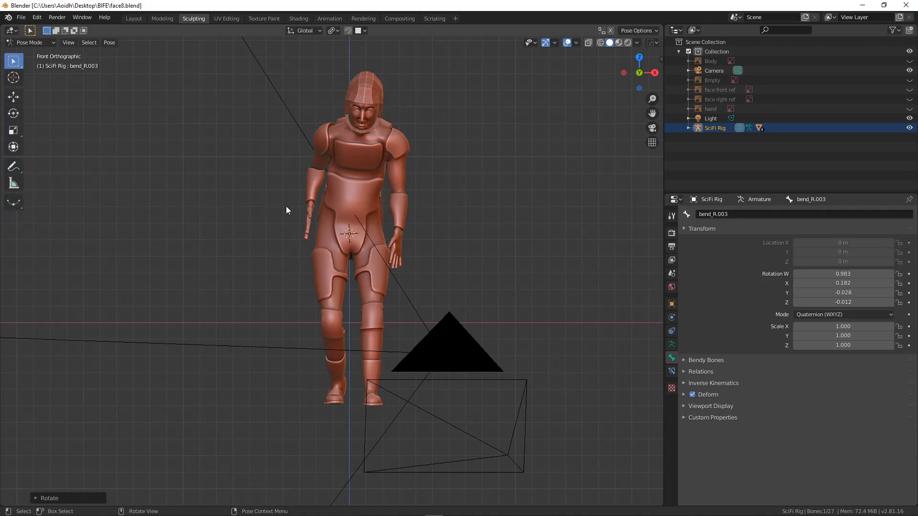
Inspect the posed armoured character from the front, side and back, including the head and upper body up close
middle_click_drag(272, 207, 281, 294)
scroll(342, 285, "up", 2)
scroll(366, 326, "down", 2)
scroll(354, 322, "up", 3)
scroll(353, 319, "down", 3)
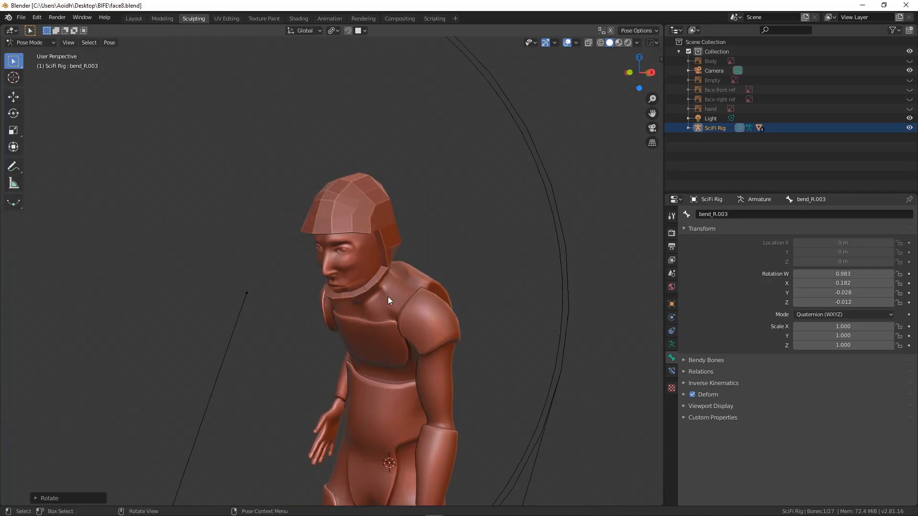
middle_click_drag(453, 380, 340, 289)
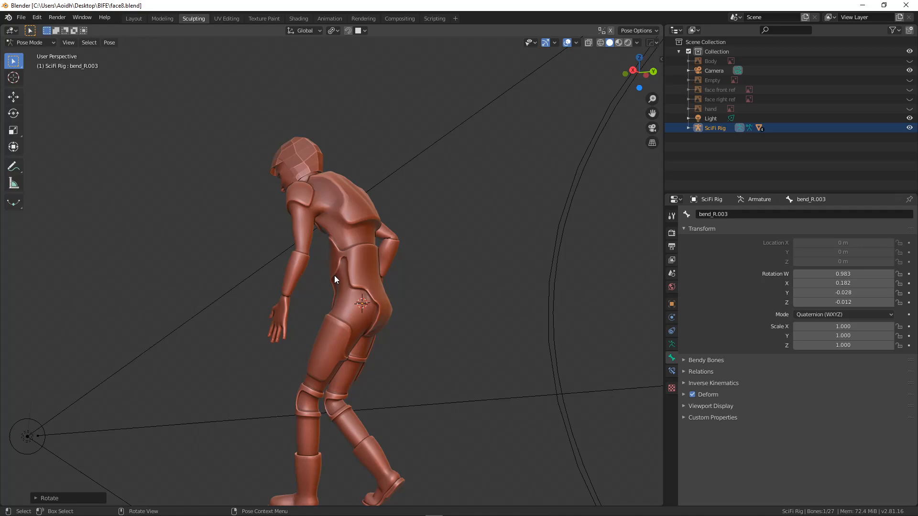
middle_click_drag(285, 234, 413, 238)
scroll(413, 240, "up", 3)
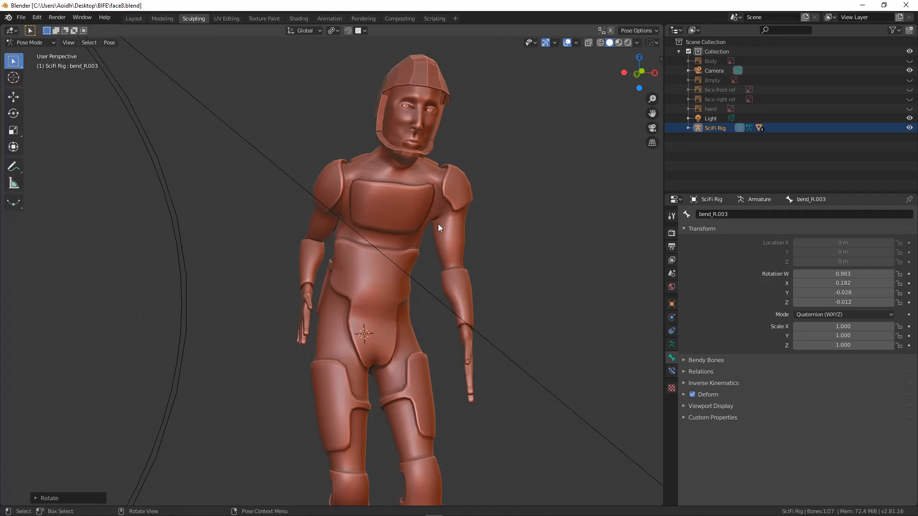
Deselect the rig's bones and switch from Pose Mode to Object Mode in front view
left_click(472, 191)
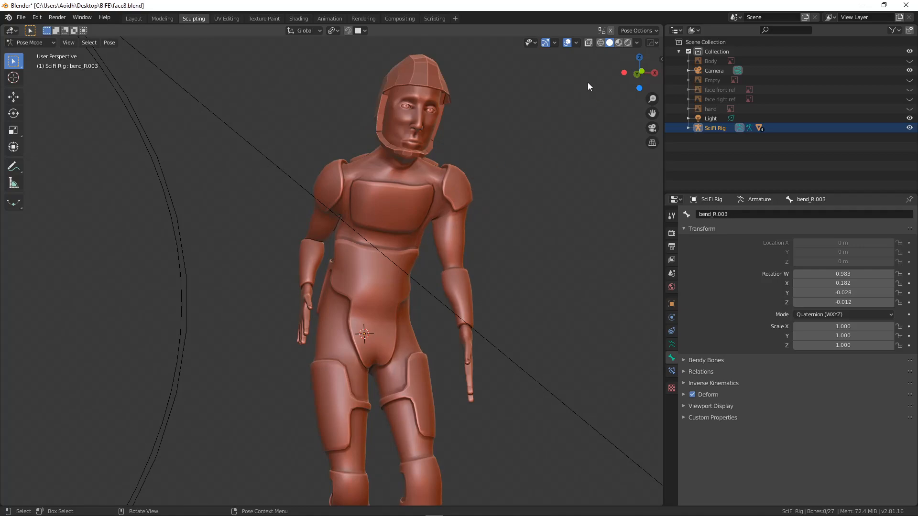
key("KP_1")
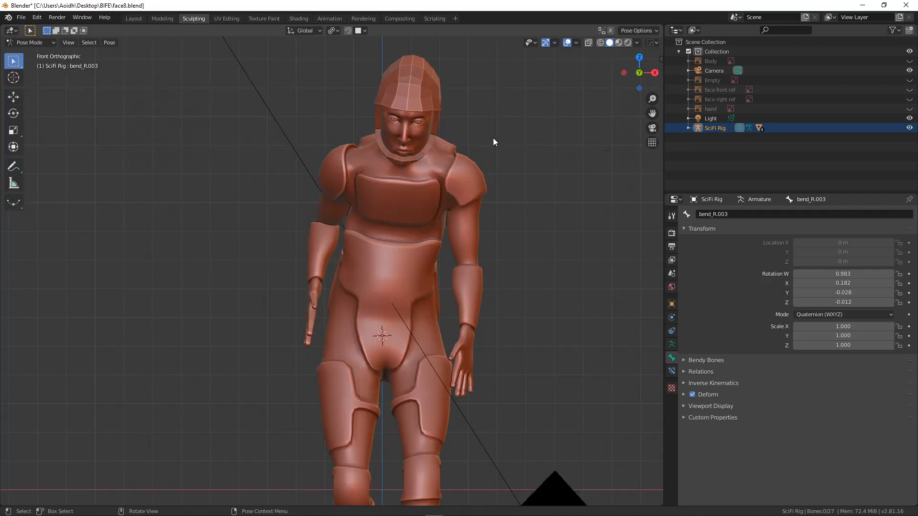
left_click(575, 43)
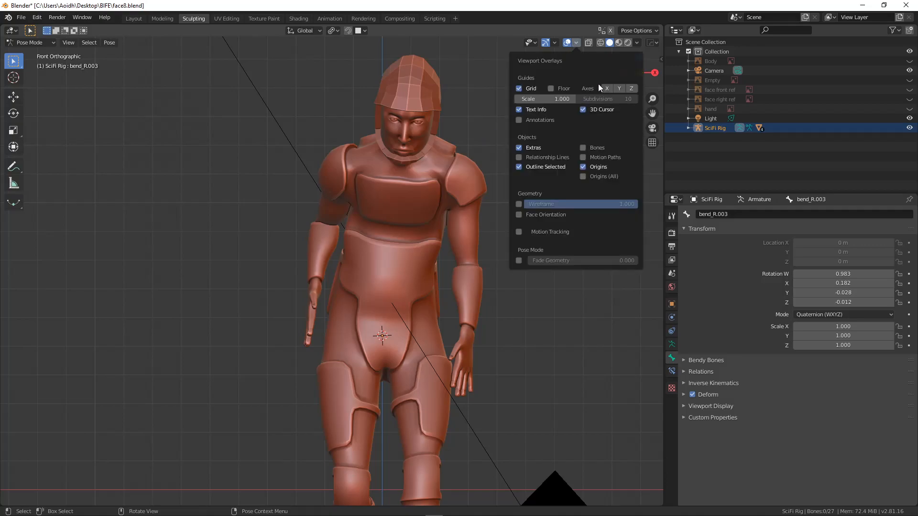
left_click(45, 43)
left_click(44, 54)
Select the character's body mesh and show its material properties
left_click(406, 88)
left_click(363, 174)
left_click(672, 384)
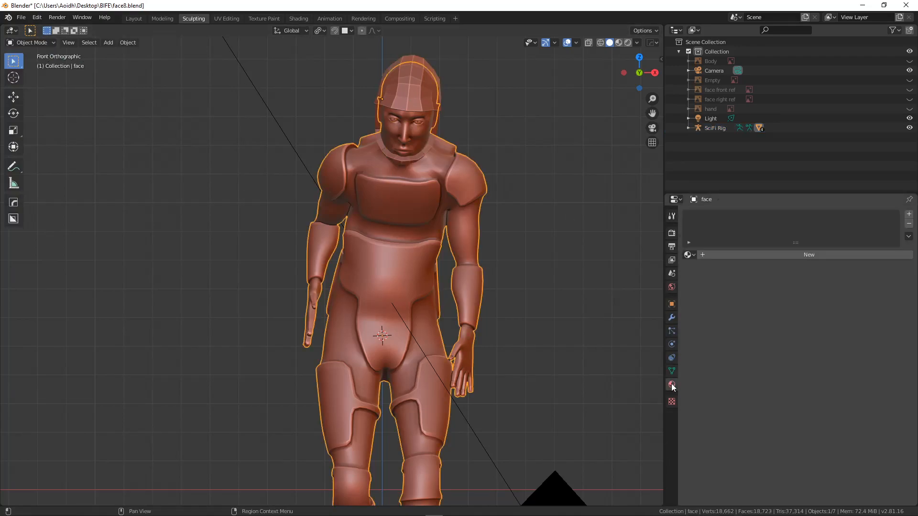
Delete the helmet and both eyes from the character, keeping the body mesh
left_click(425, 91)
key("Delete")
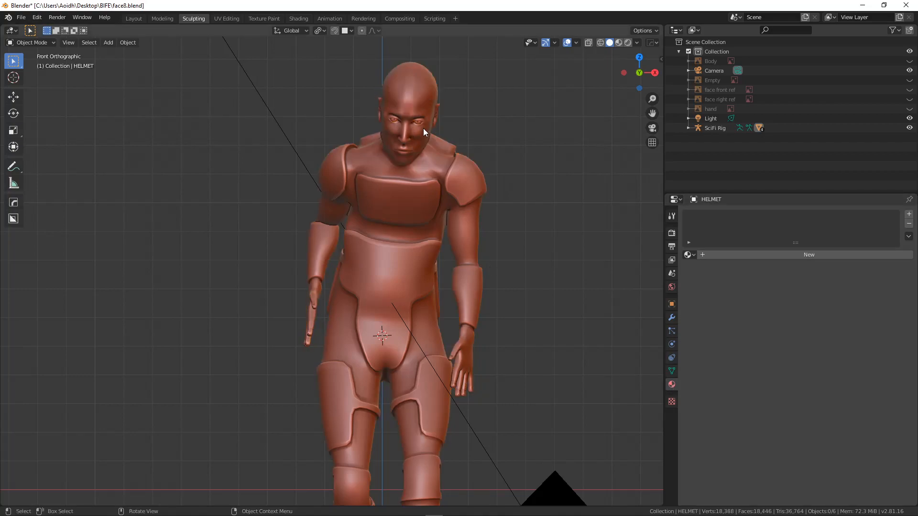
left_click(417, 124)
key("Delete")
left_click(391, 120)
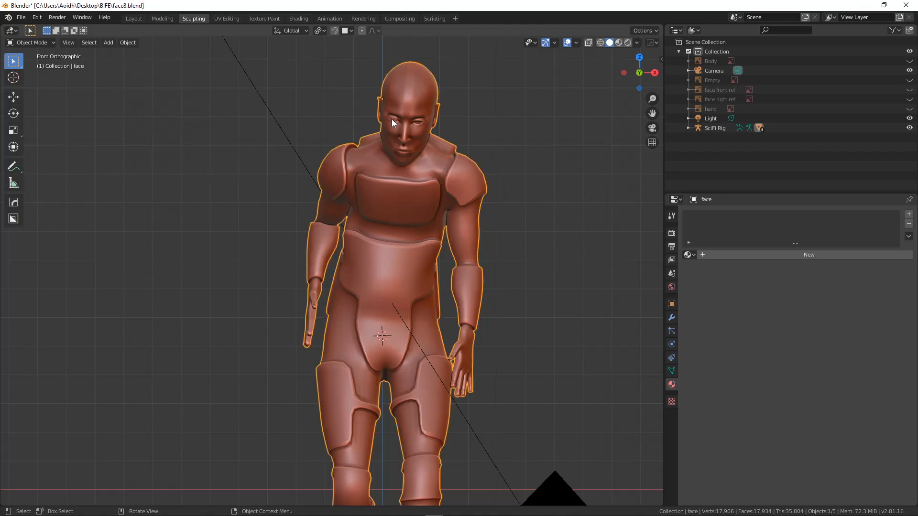
key("Delete")
key("ctrl+z")
left_click(394, 120)
key("Delete")
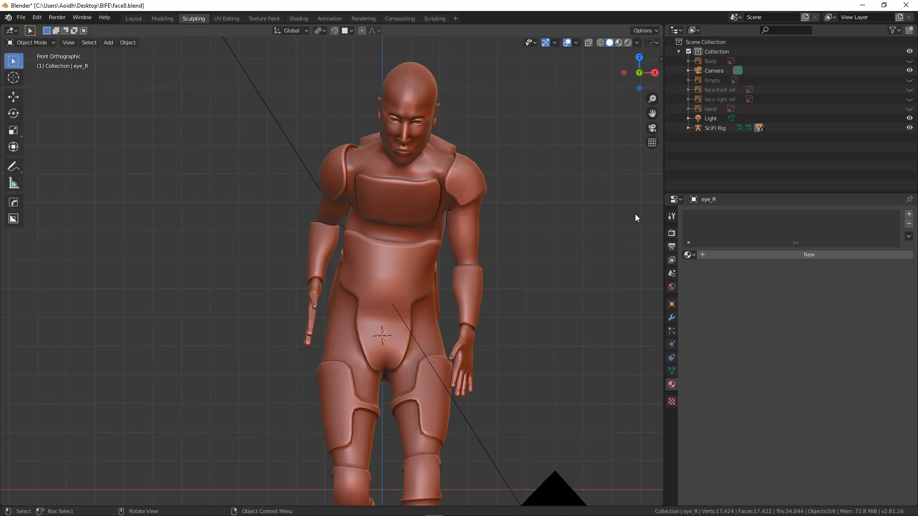
Start the Shortcut VUr display of mouse and keyboard inputs in the viewport
key("n")
left_click(628, 70)
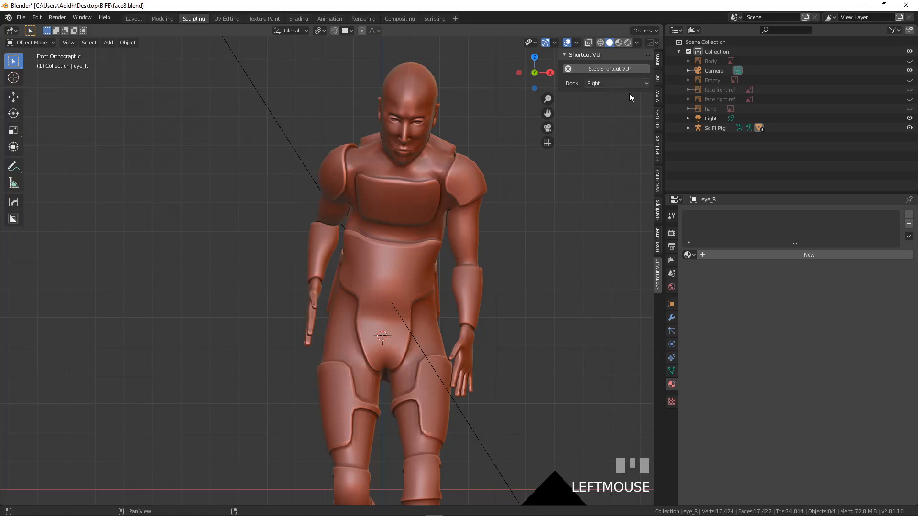
key("n")
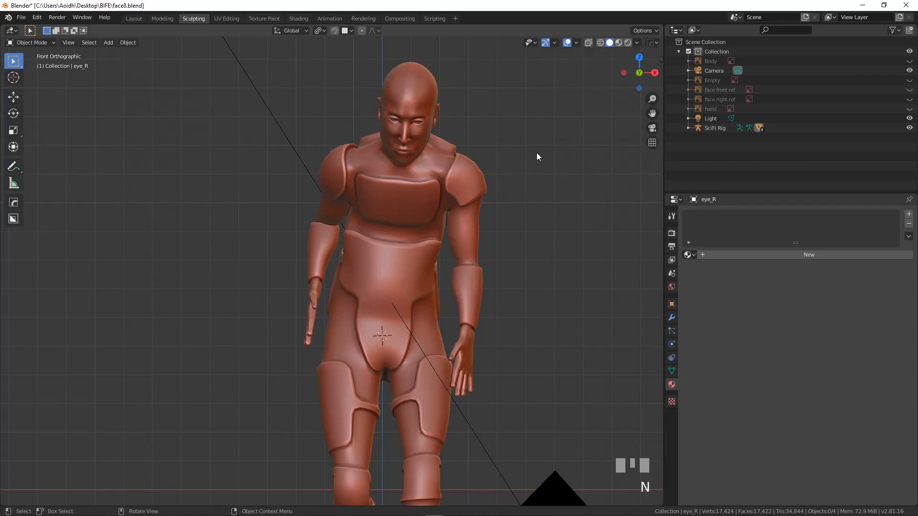
Change the viewport's MatCap from the red one to the beige clay one
left_click(637, 42)
left_click(632, 111)
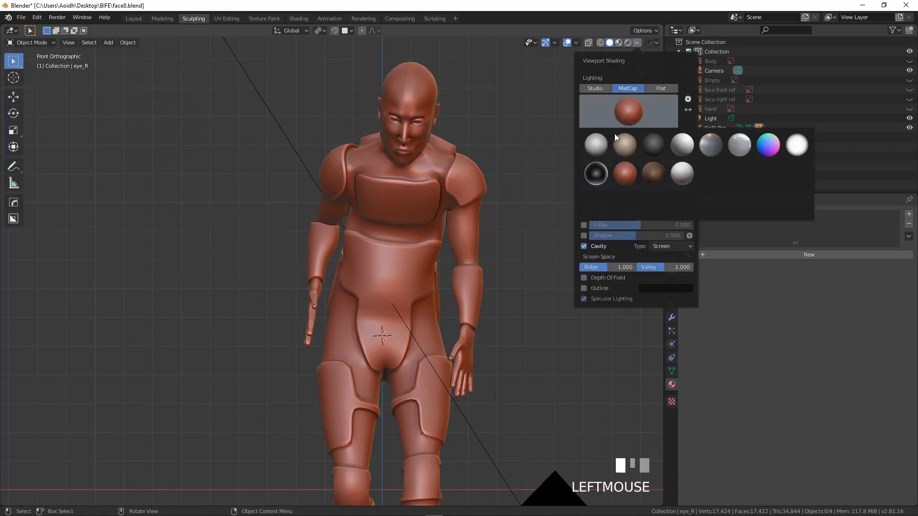
left_click(614, 143)
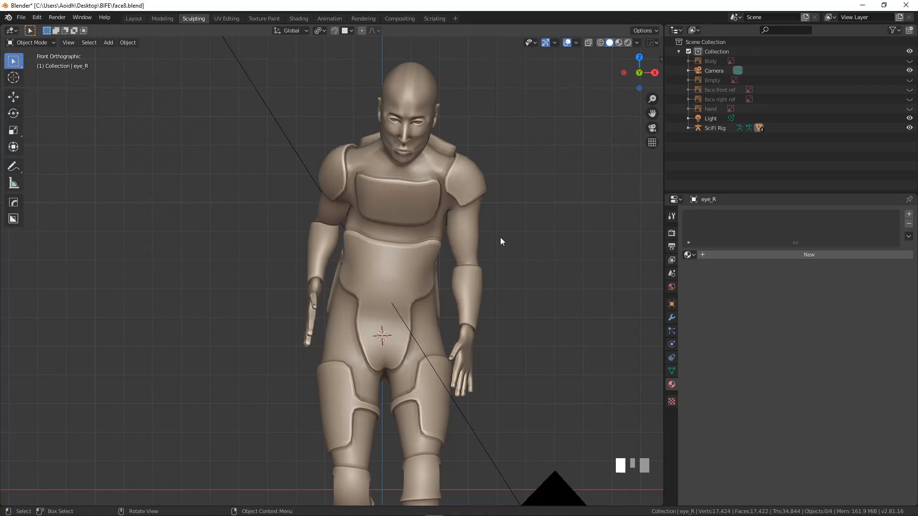
Create a new material and name it skin
middle_click_drag(431, 242, 495, 262)
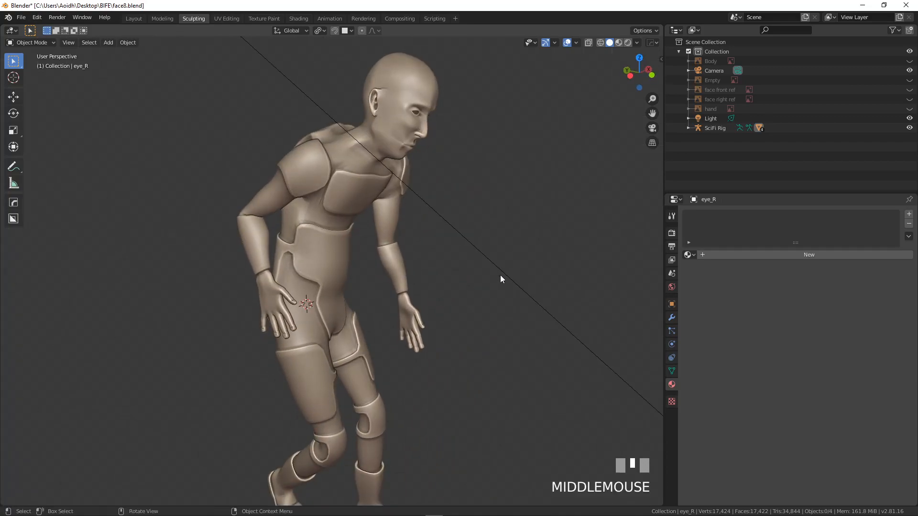
middle_click_drag(428, 307, 474, 229, "shift")
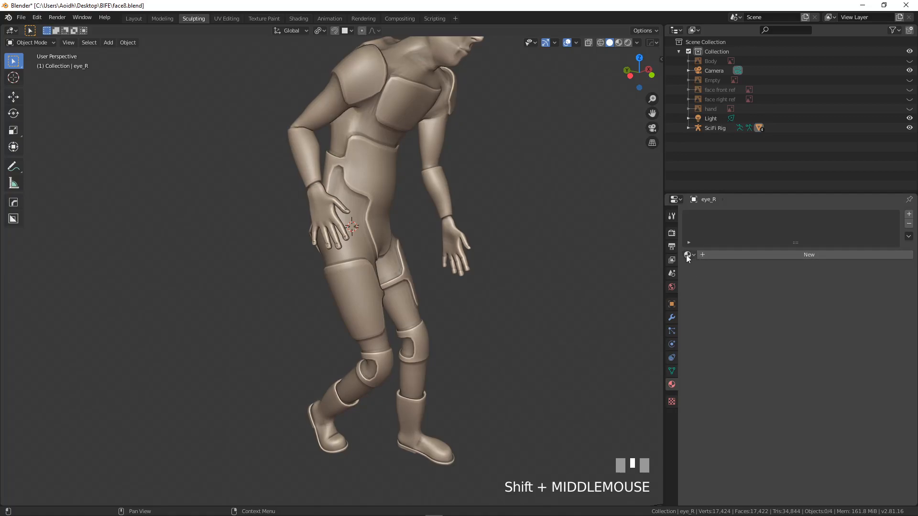
middle_click_drag(364, 176, 339, 217, "shift")
scroll(339, 216, "down", 2)
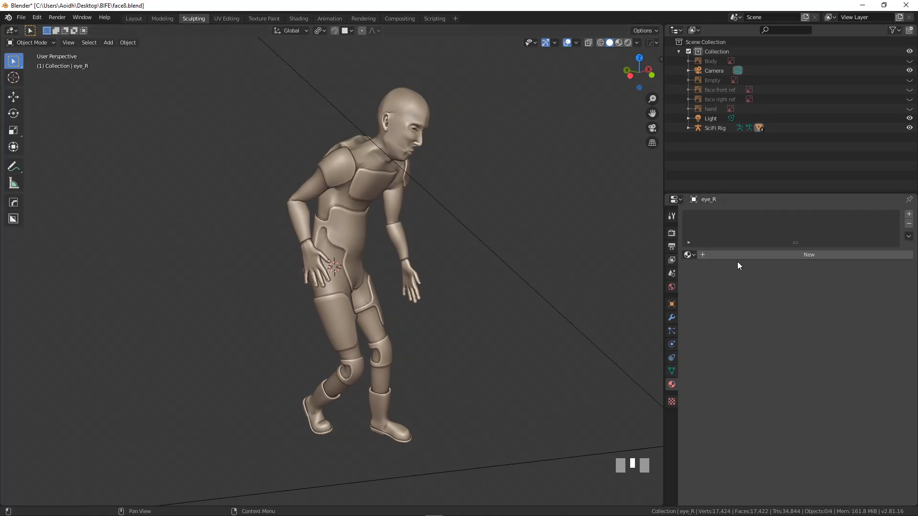
left_click(689, 255)
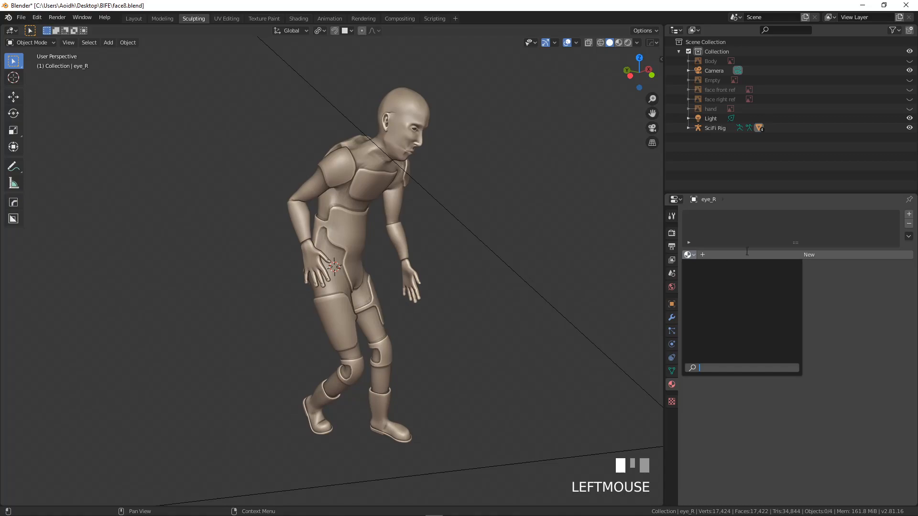
left_click(813, 254)
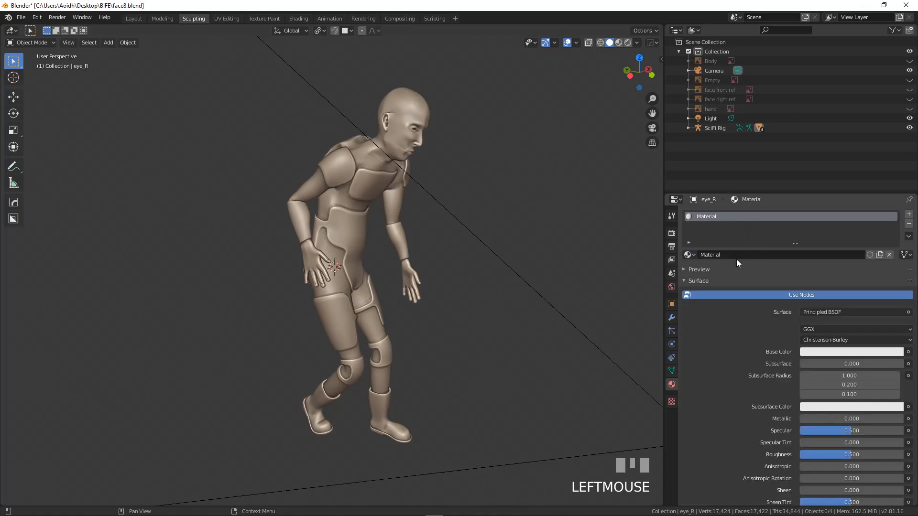
left_click(740, 254)
type("ski")
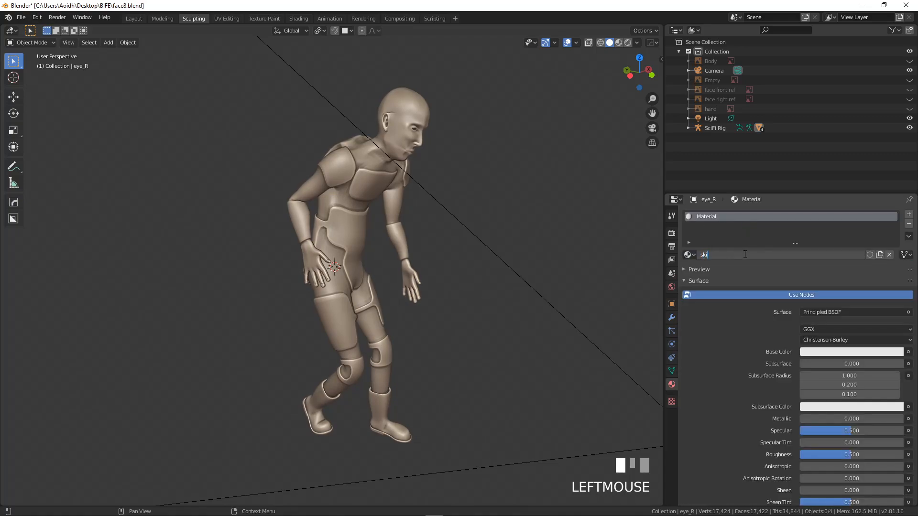
type("n")
key("Return")
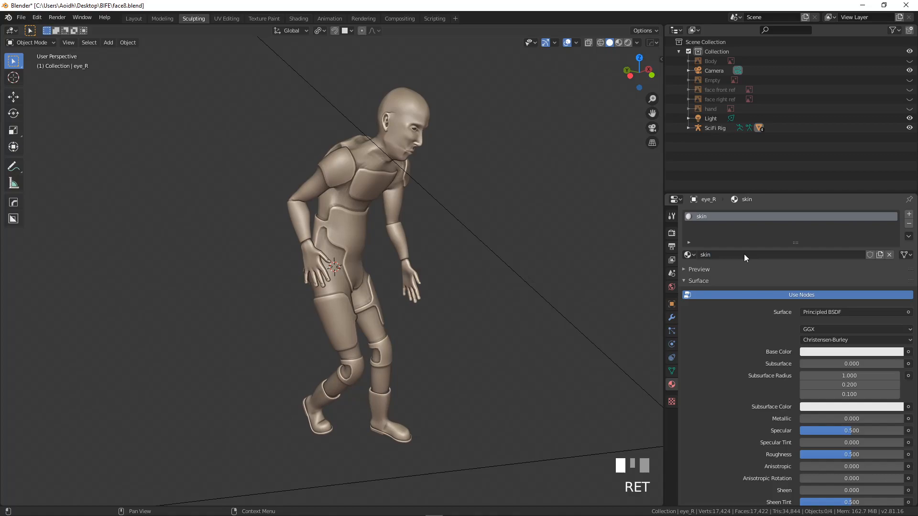
Add a second material slot with a new material named base cloth
left_click(911, 215)
left_click(783, 273)
left_click(772, 275)
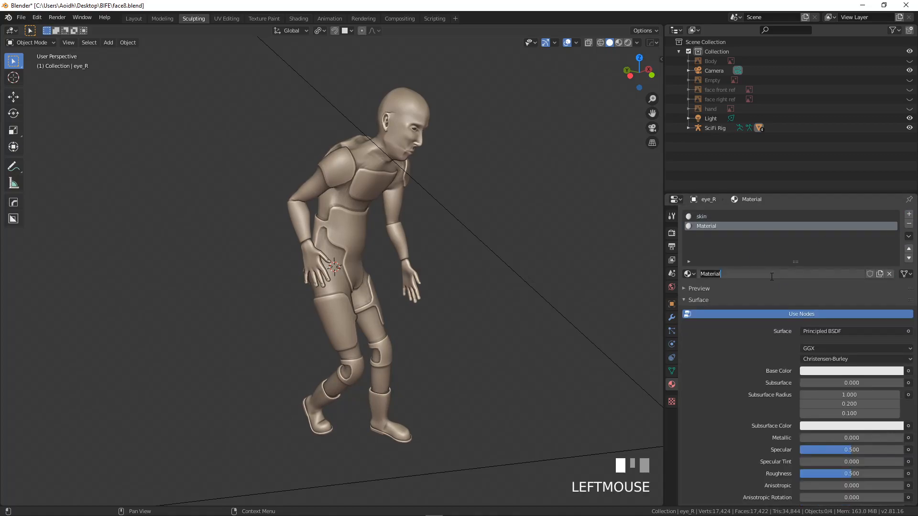
type("base cloth")
key("Return")
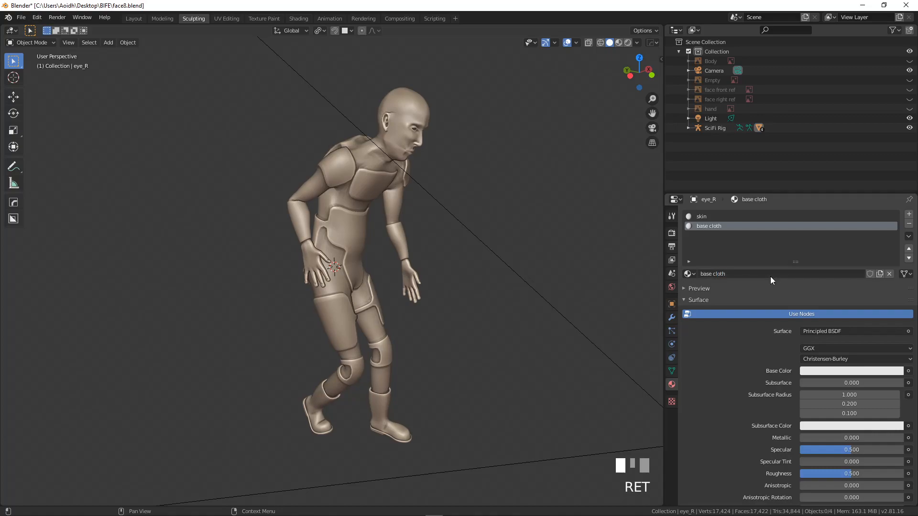
Add a third material slot with a new material named dark
left_click(909, 214)
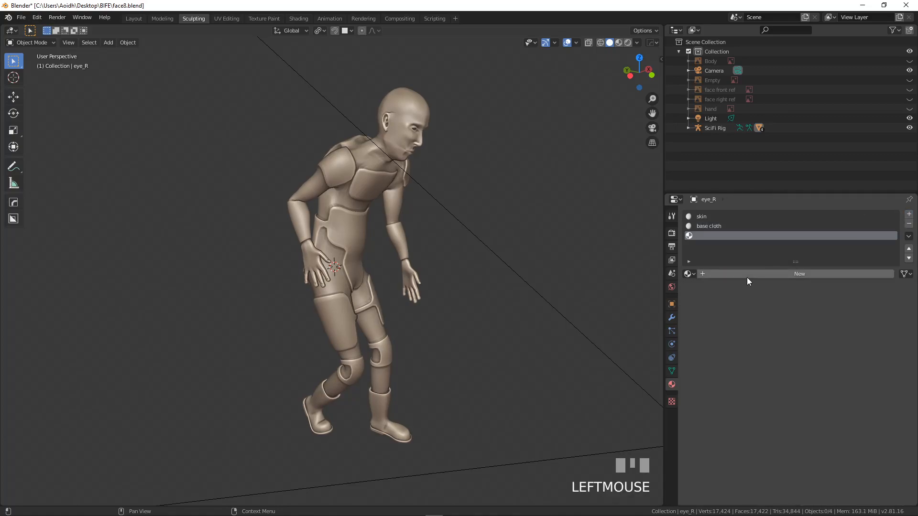
left_click(747, 278)
left_click(748, 276)
type("dark")
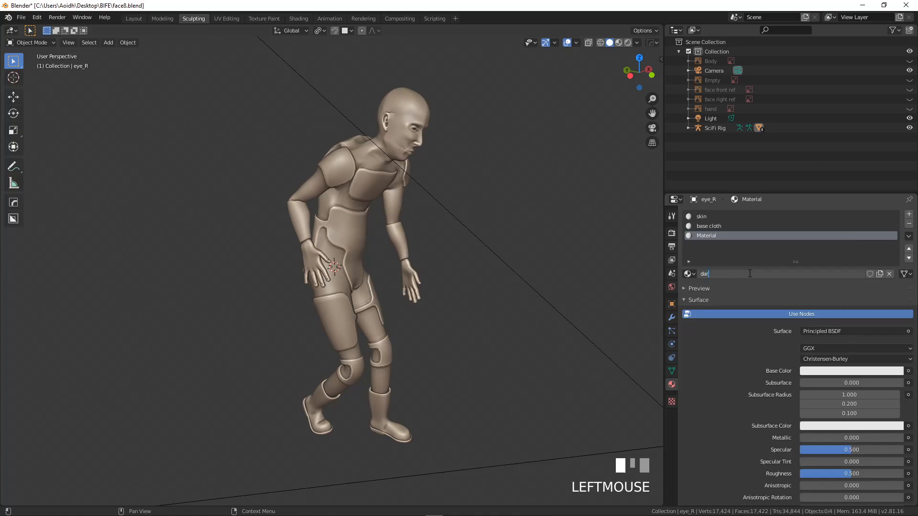
key("Return")
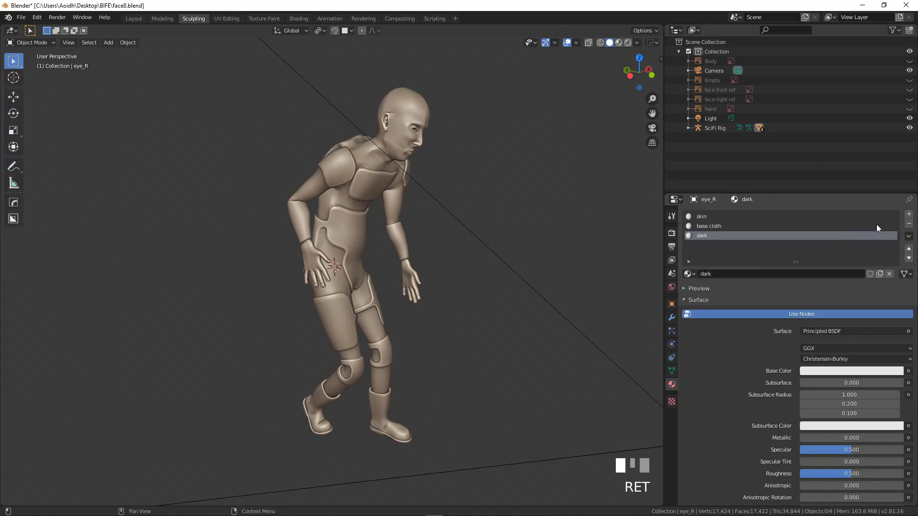
Add a fourth material slot with a new material named armour
left_click(908, 214)
left_click(725, 278)
left_click(734, 275)
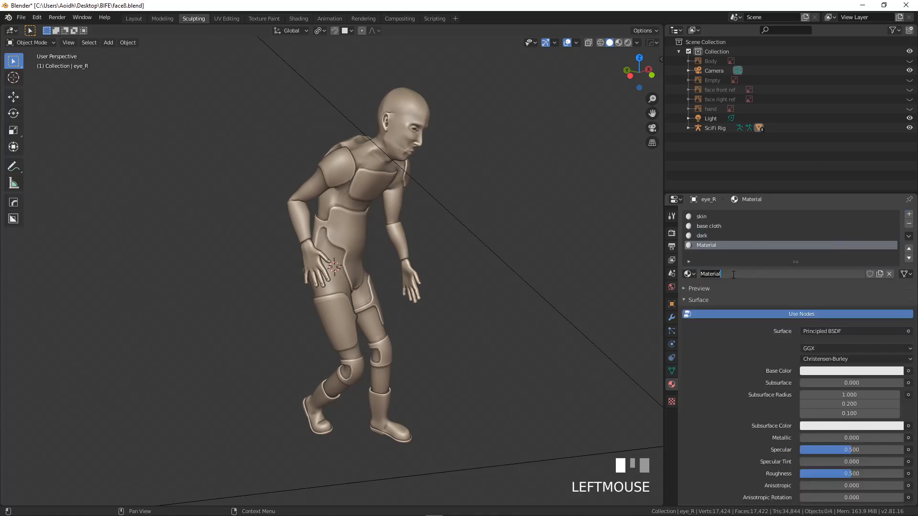
type("armour")
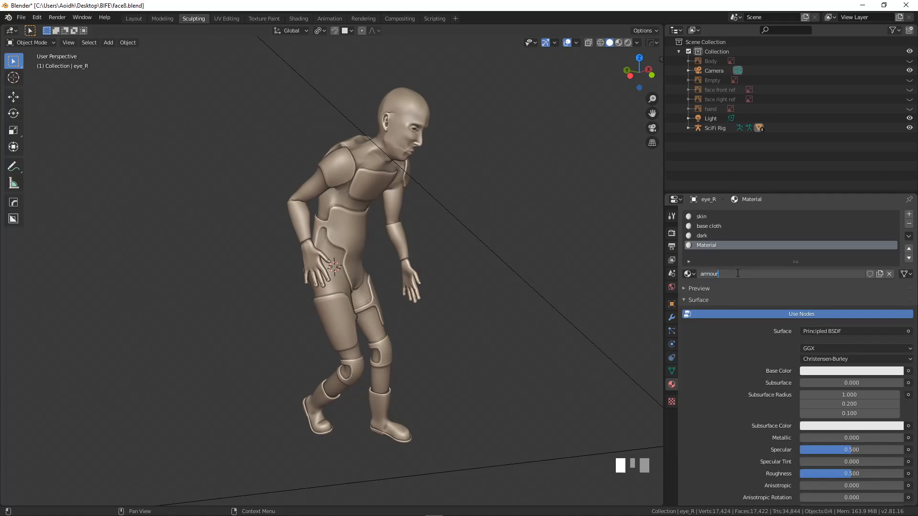
key("Return")
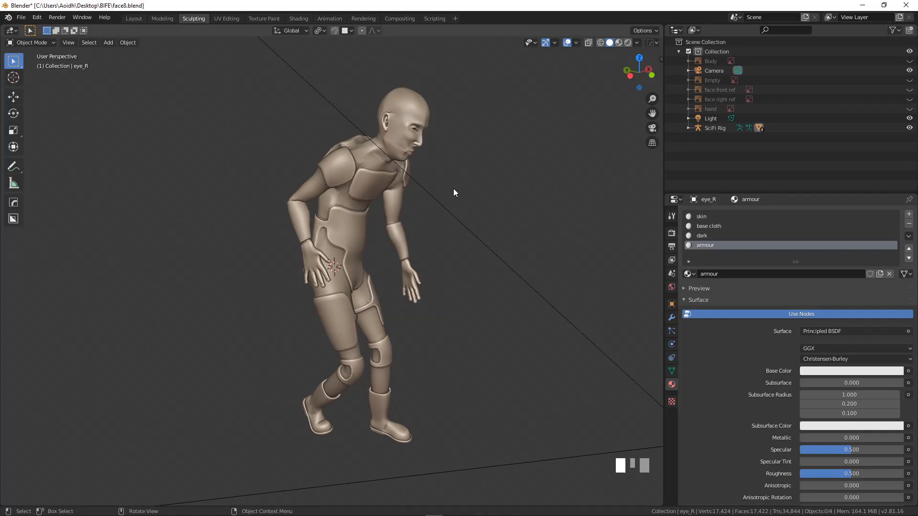
Select the scene's spot light and display the viewport in Rendered shading
left_click(618, 42)
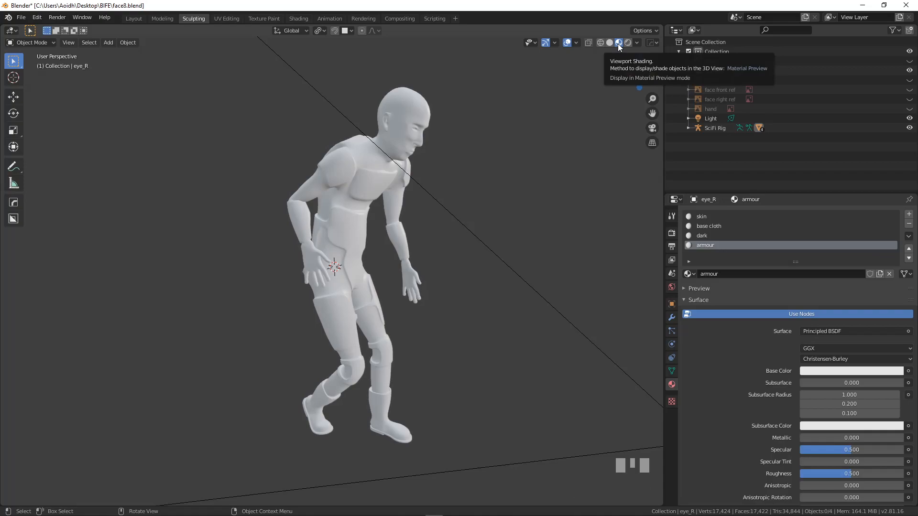
middle_click_drag(433, 187, 395, 176)
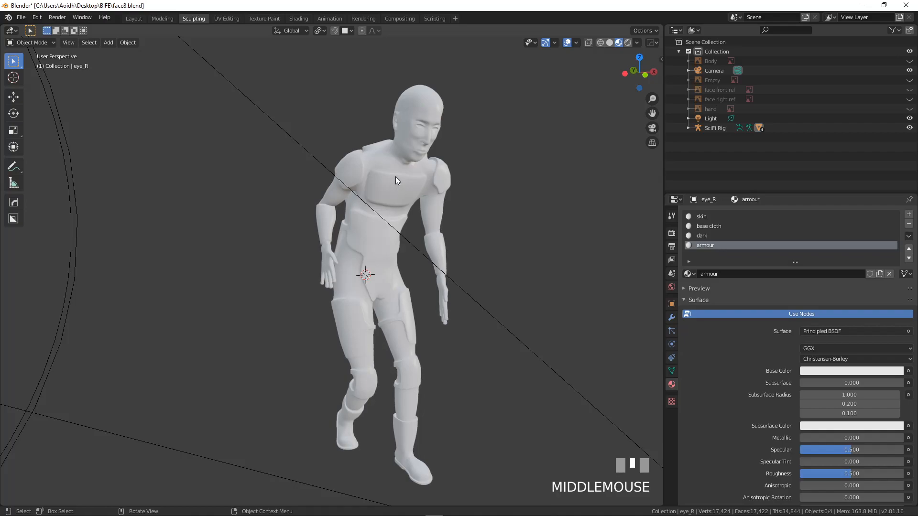
scroll(386, 183, "down", 5)
left_click(409, 327)
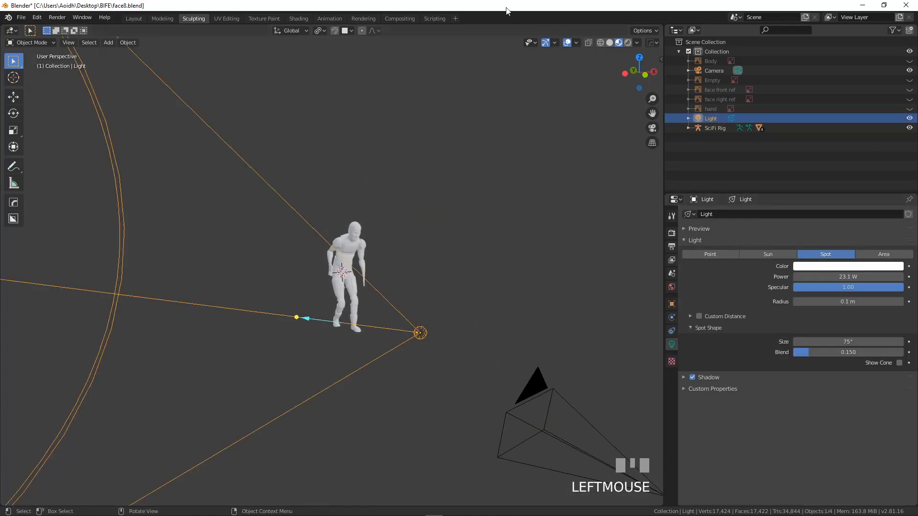
left_click(628, 43)
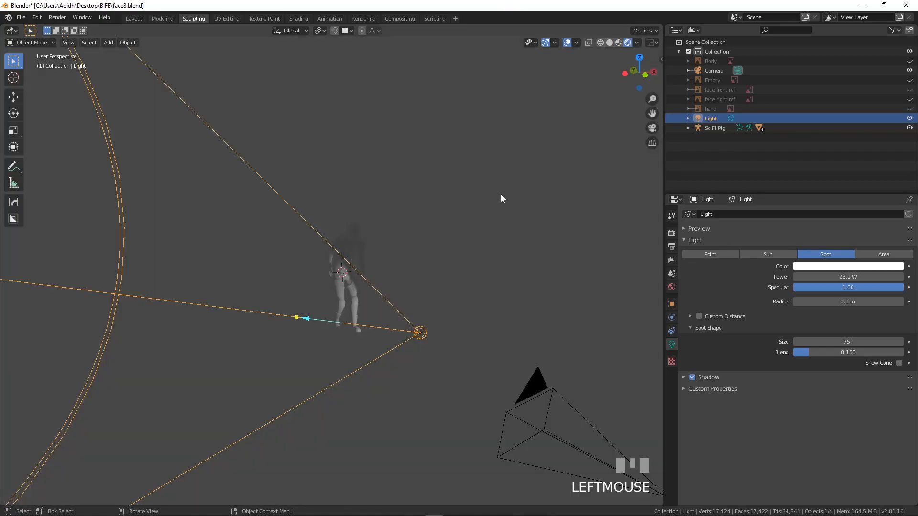
Change the light to a Sun and move it above and in front of the character in the right side view
key("KP_3")
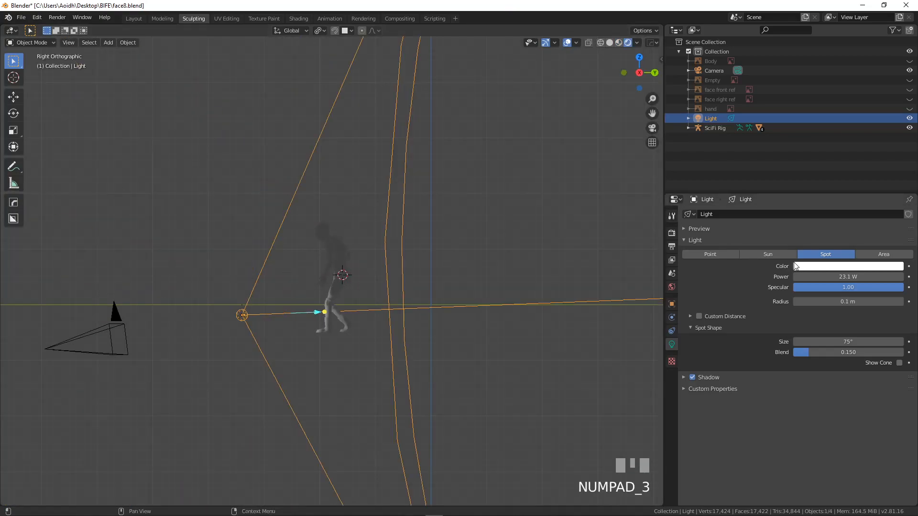
left_click(773, 253)
key("g")
left_click(215, 166)
Rotate the sun in the right and front views so it shines down towards the character
key("r")
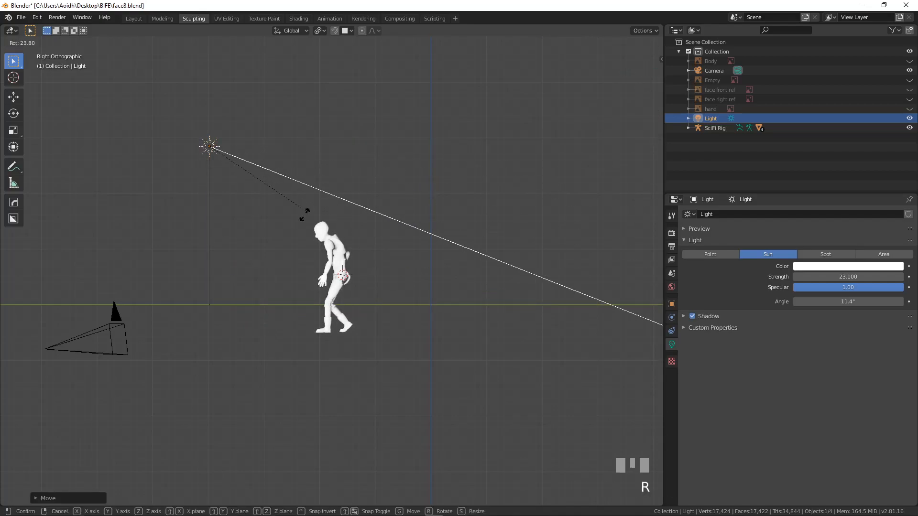
left_click(269, 247)
key("KP_1")
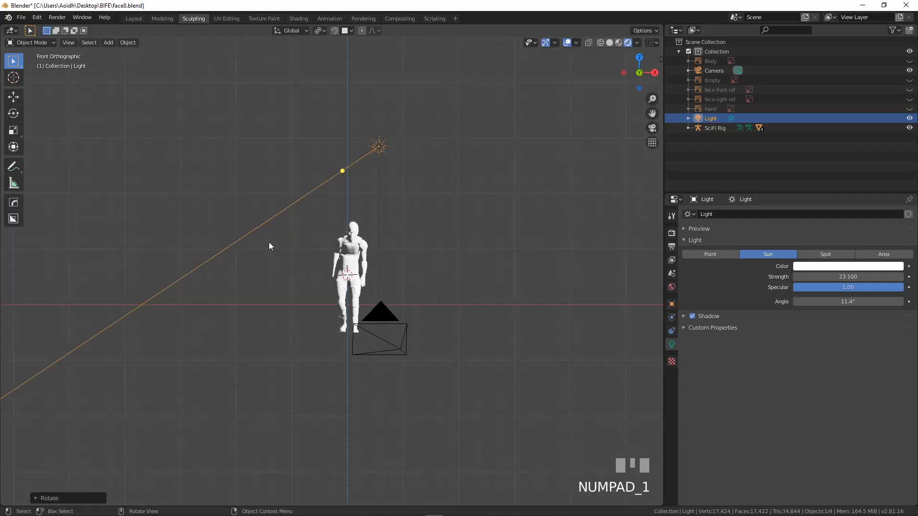
key("r")
left_click(327, 284)
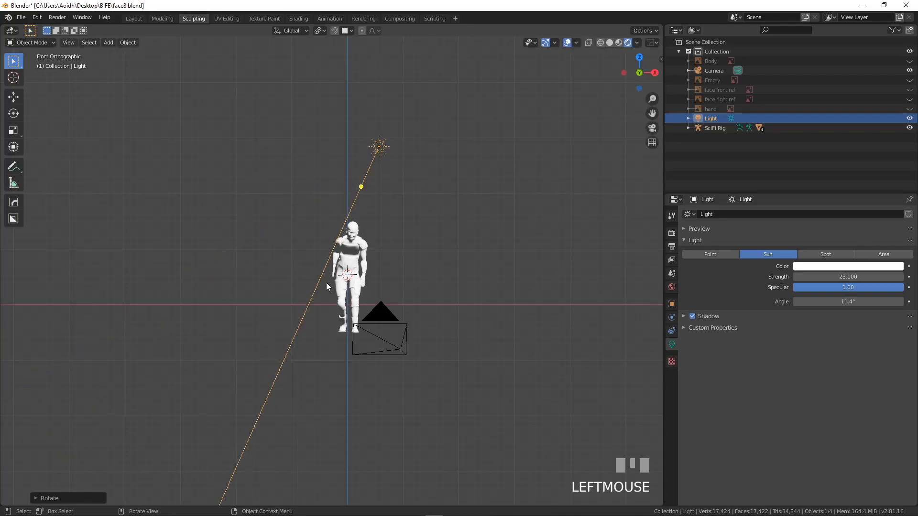
Set the sun light's strength to 1
scroll(330, 280, "up", 4)
left_click(839, 277)
type("1")
key("Return")
scroll(409, 256, "up", 2)
scroll(396, 240, "down", 2)
middle_click_drag(396, 239, 444, 247)
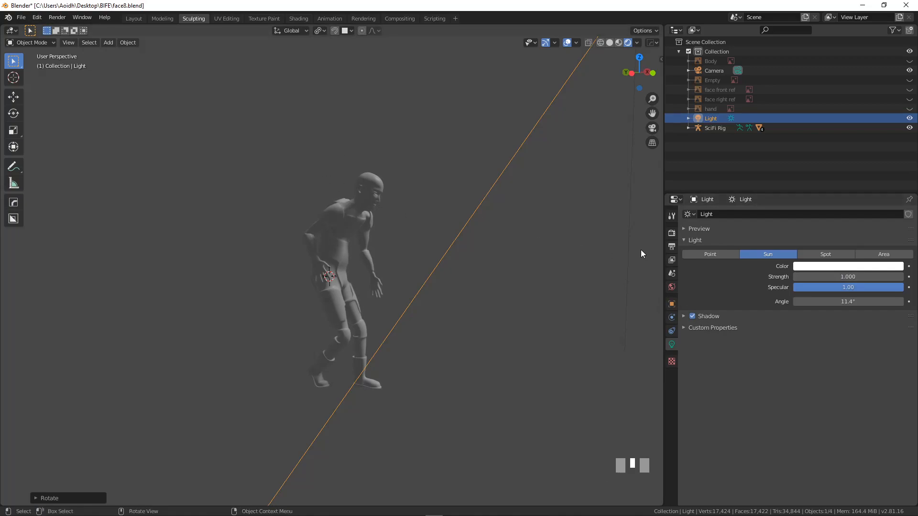
Enable the Transparent film option in the Eevee render settings
left_click(672, 232)
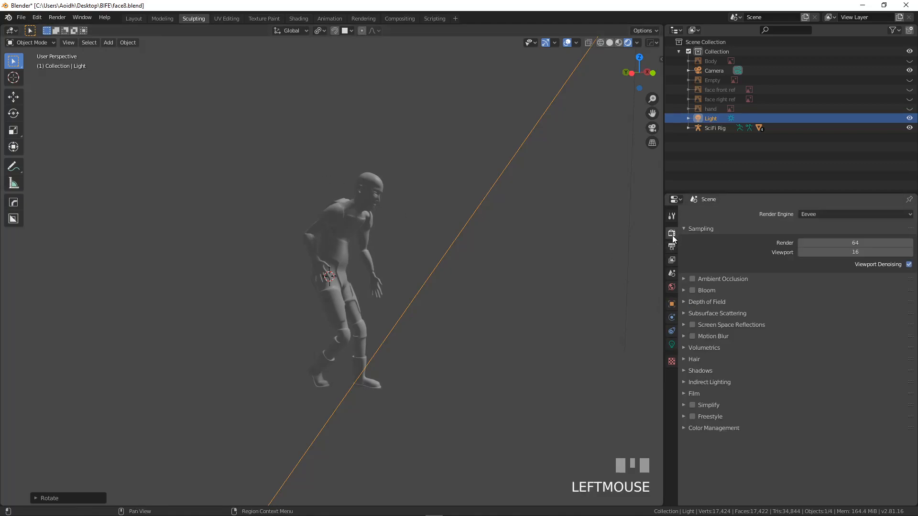
left_click(685, 393)
left_click(900, 419)
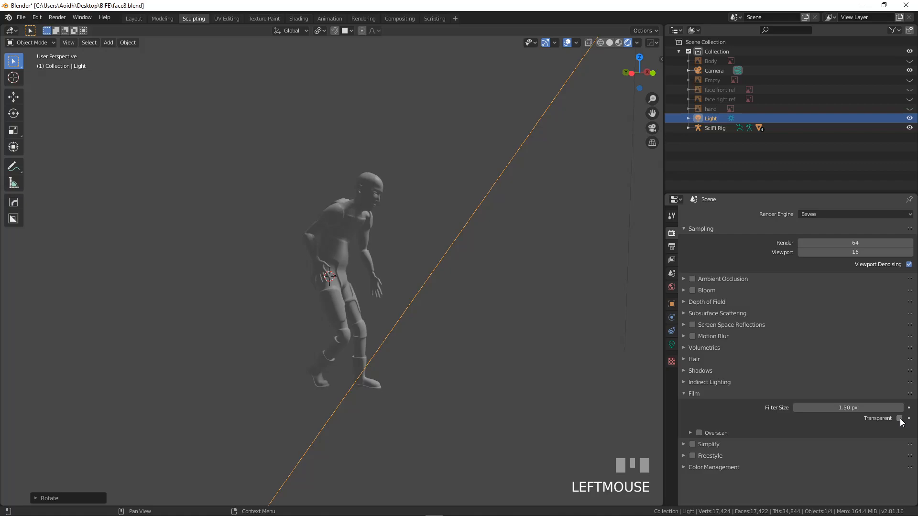
scroll(391, 299, "up", 3)
middle_click_drag(390, 297, 314, 287)
Select the character's body mesh and inspect its topology in Edit Mode before returning to Object Mode
left_click(387, 194)
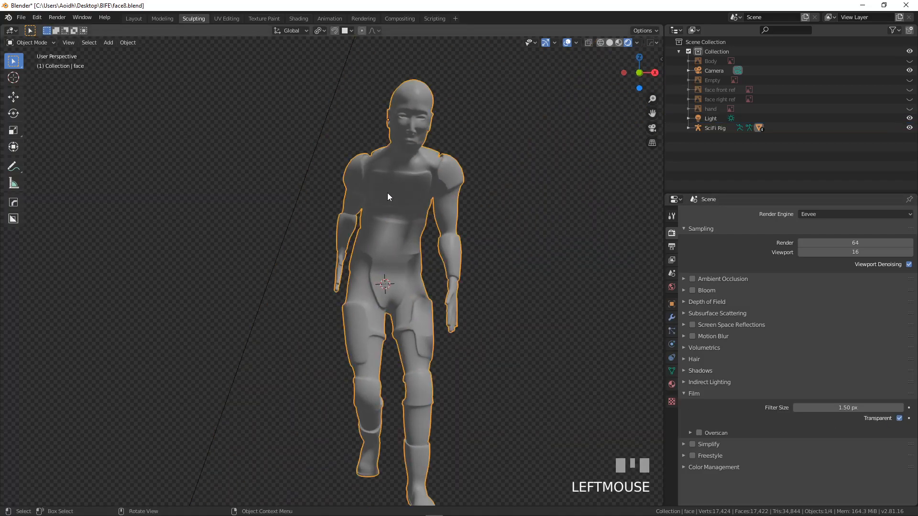
key("Tab")
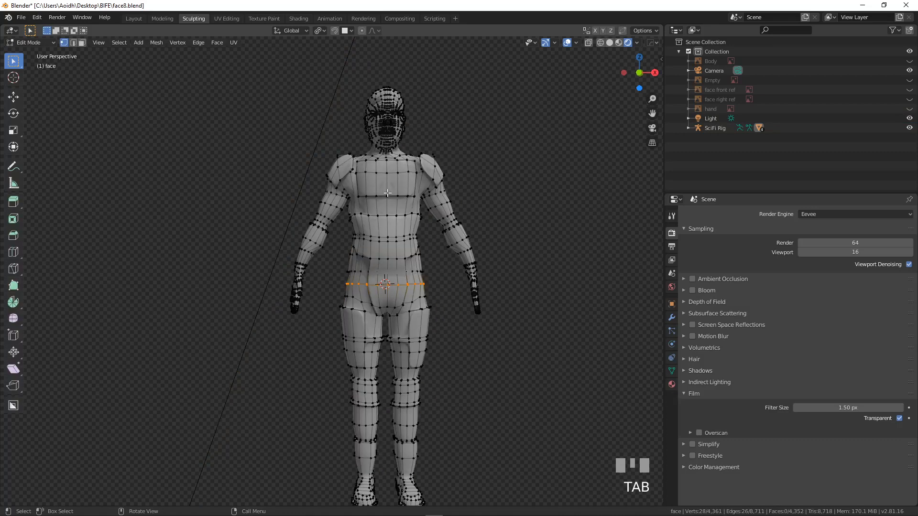
middle_click_drag(388, 193, 440, 165)
key("Tab")
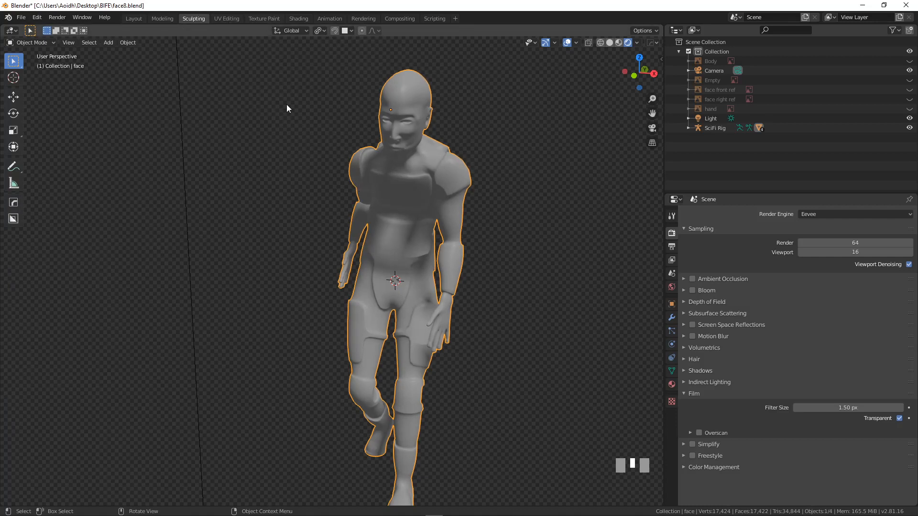
Switch to the Shading workspace, frame the character and display the viewport in Rendered shading
left_click(299, 19)
key("KP_Decimal")
middle_click_drag(411, 216, 644, 95)
left_click(723, 31)
mouse_move(468, 130)
middle_mouse_down()
mouse_move(502, 133)
mouse_move(448, 174)
middle_mouse_up()
scroll(464, 135, "up", 3)
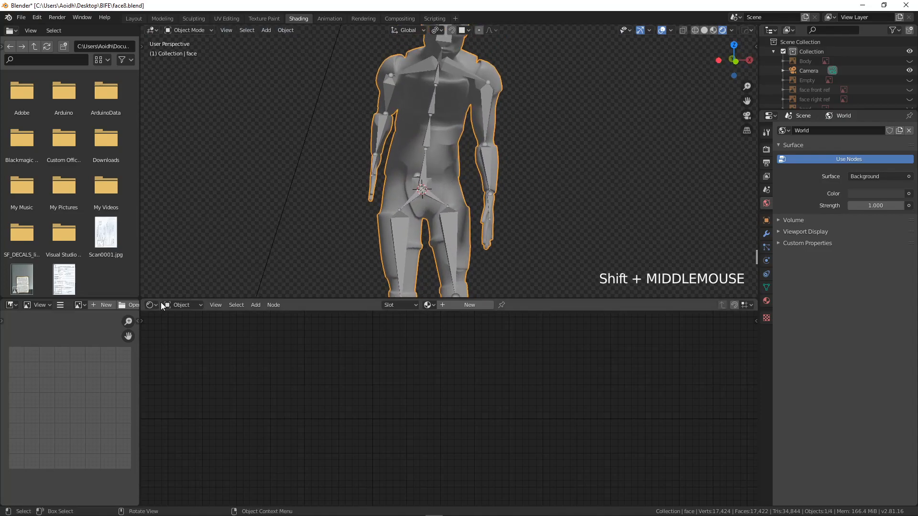
Assign the existing armour material to the body mesh's first material slot
left_click(769, 301)
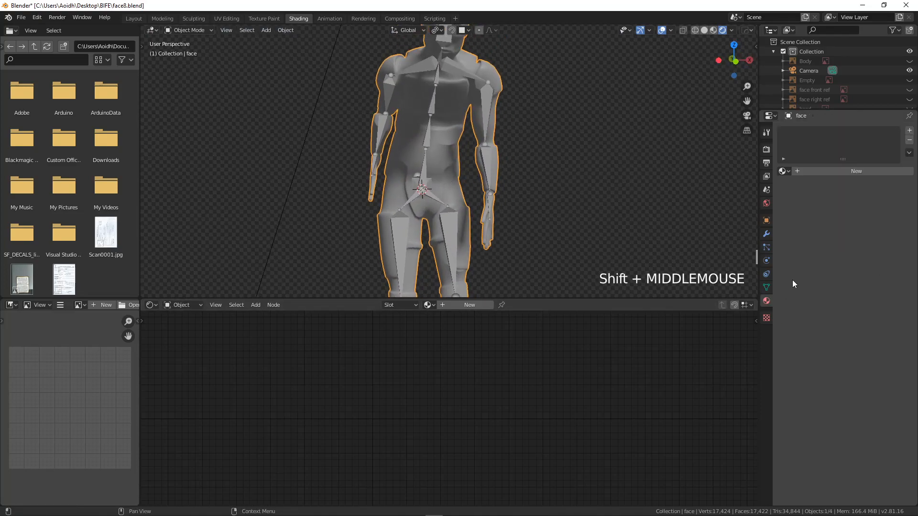
left_click(784, 171)
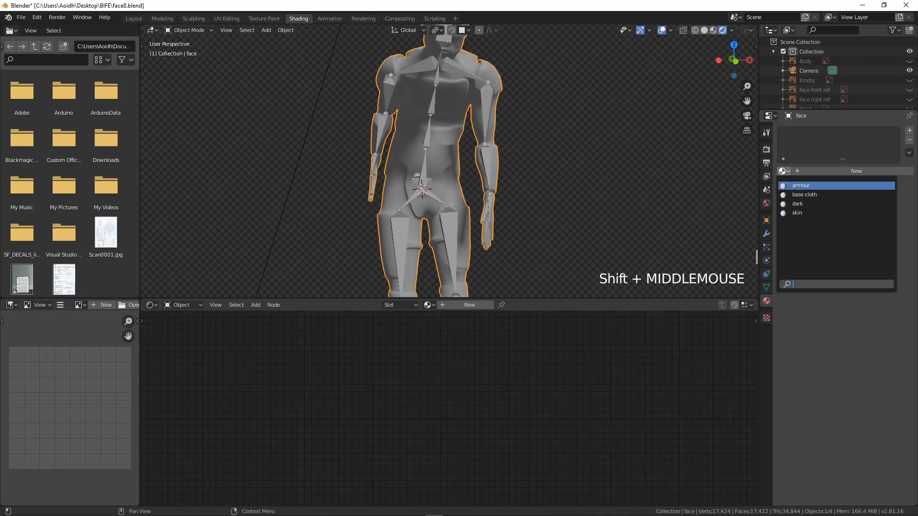
left_click(801, 187)
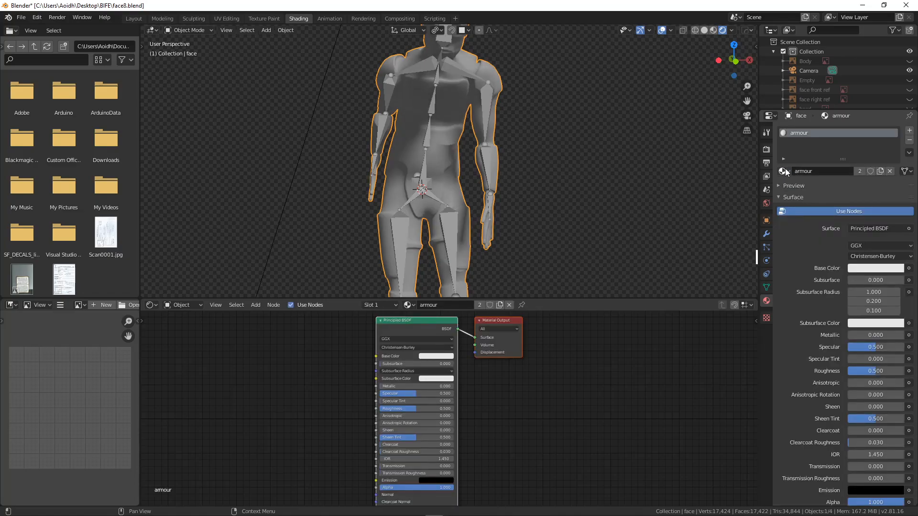
left_click(783, 171)
left_click(794, 186)
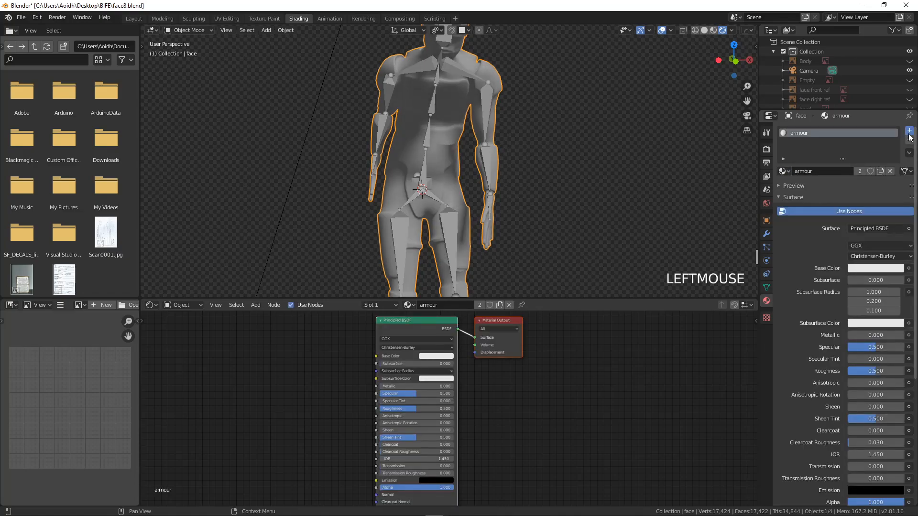
Add two more material slots to the body mesh and assign the existing base cloth and dark materials
left_click(909, 130)
left_click(783, 189)
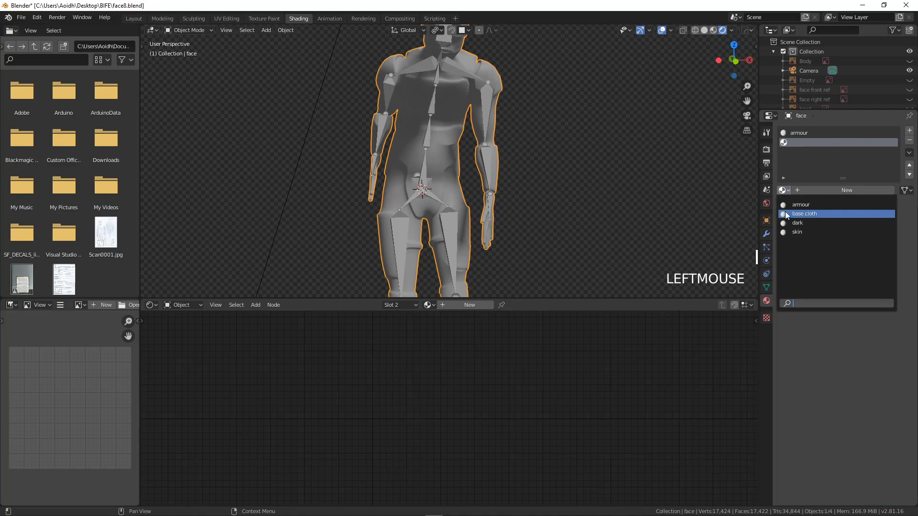
left_click(808, 213)
left_click(910, 130)
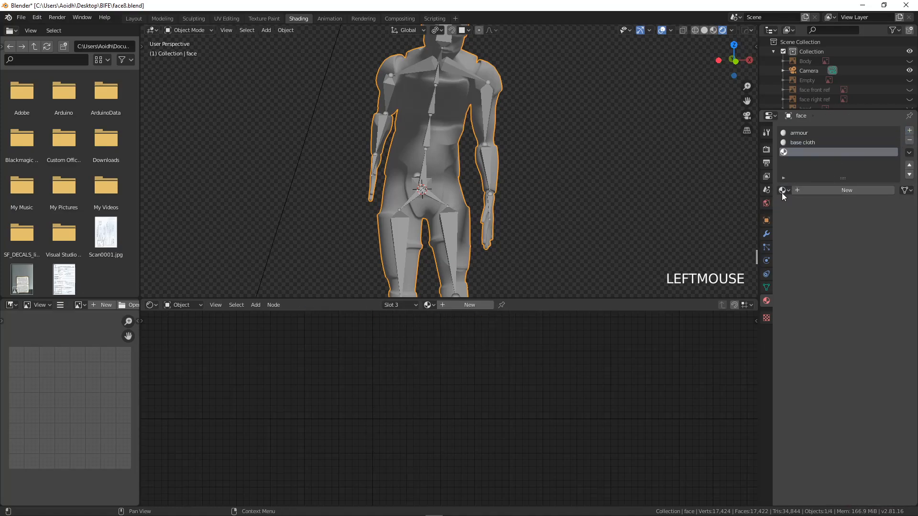
left_click(783, 190)
left_click(786, 222)
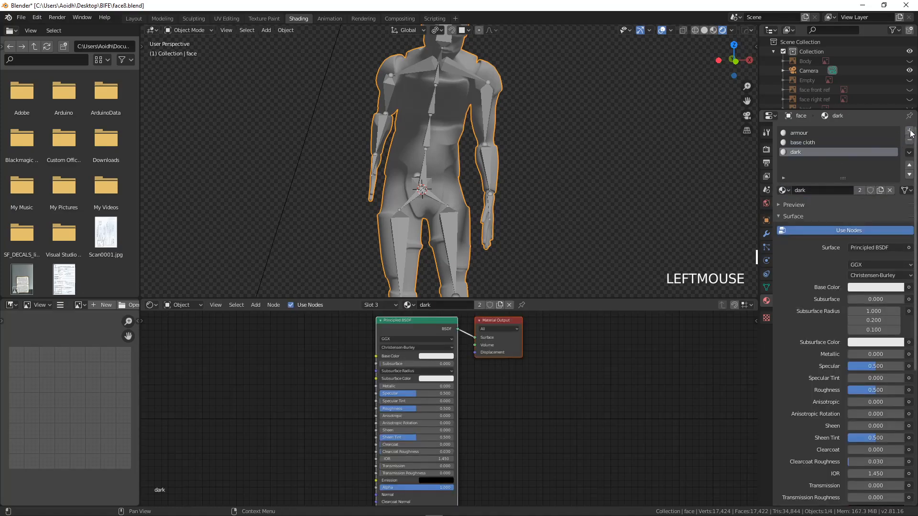
Add a fourth material slot to the body mesh and assign the existing skin material
left_click(910, 131)
left_click(783, 189)
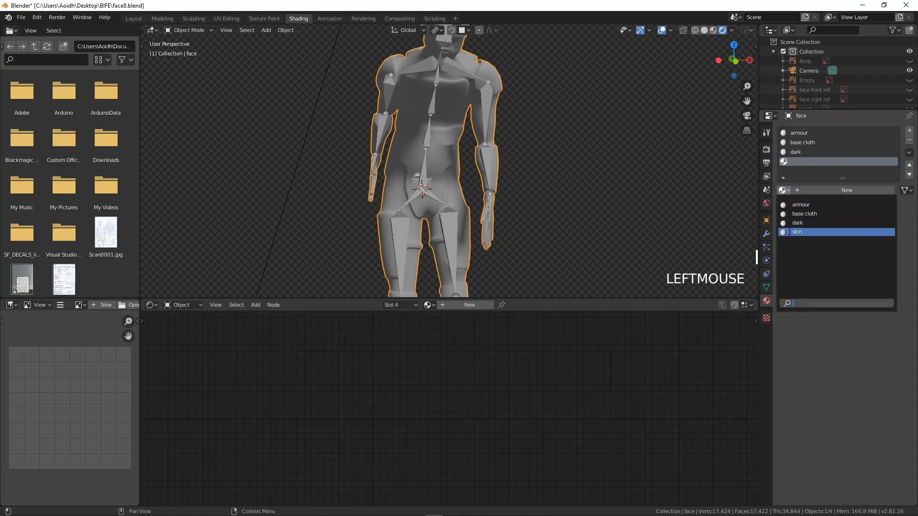
left_click(788, 233)
middle_click_drag(400, 154, 385, 200, "shift")
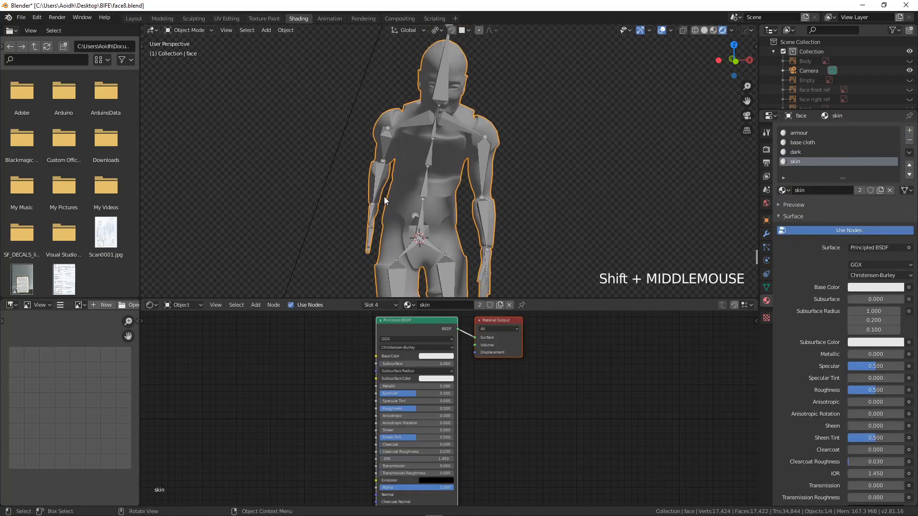
Show the World shader nodes and reduce the Background node's strength to 0
left_click(191, 305)
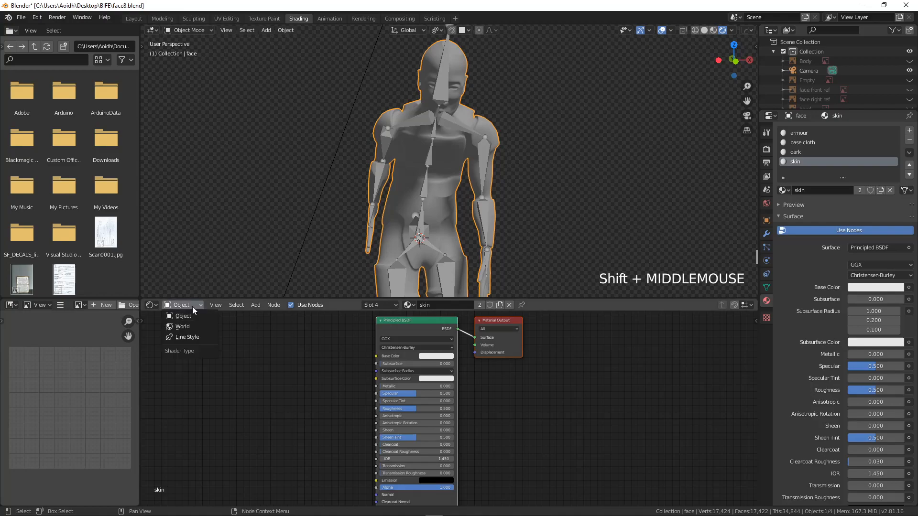
left_click(183, 326)
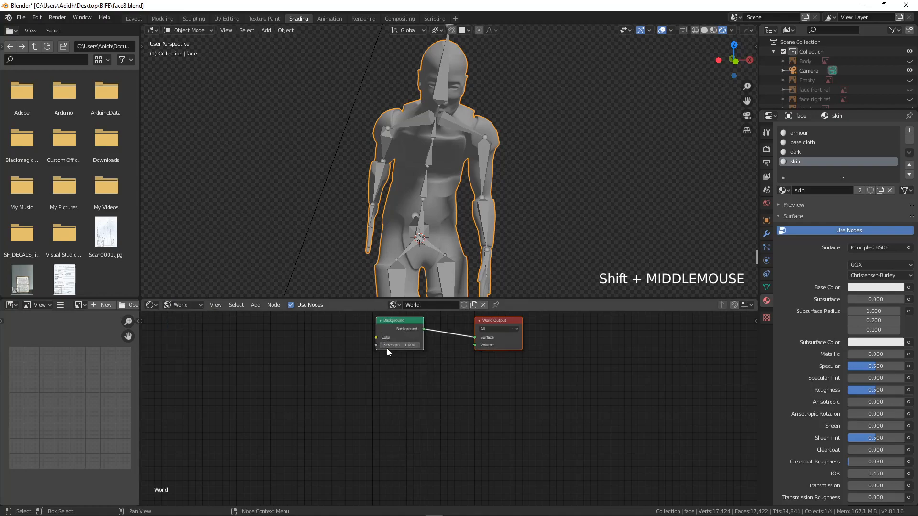
scroll(403, 343, "up", 6)
middle_click_drag(385, 335, 387, 425)
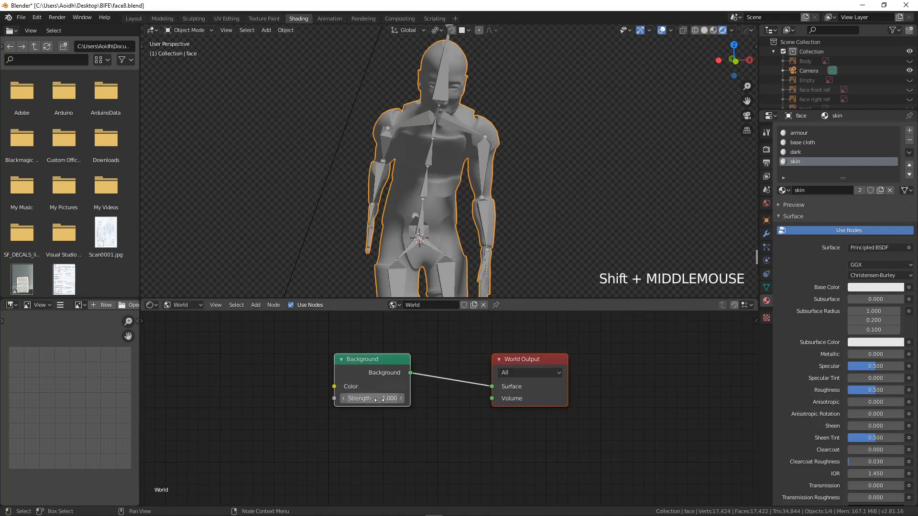
left_click_drag(372, 398, 325, 398)
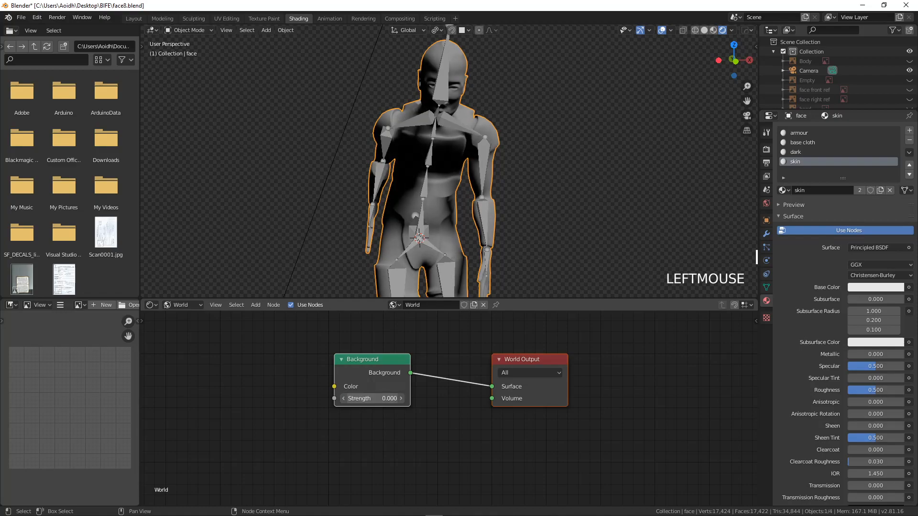
mouse_move(378, 398)
left_mouse_down()
mouse_move(430, 399)
mouse_move(334, 399)
left_mouse_up()
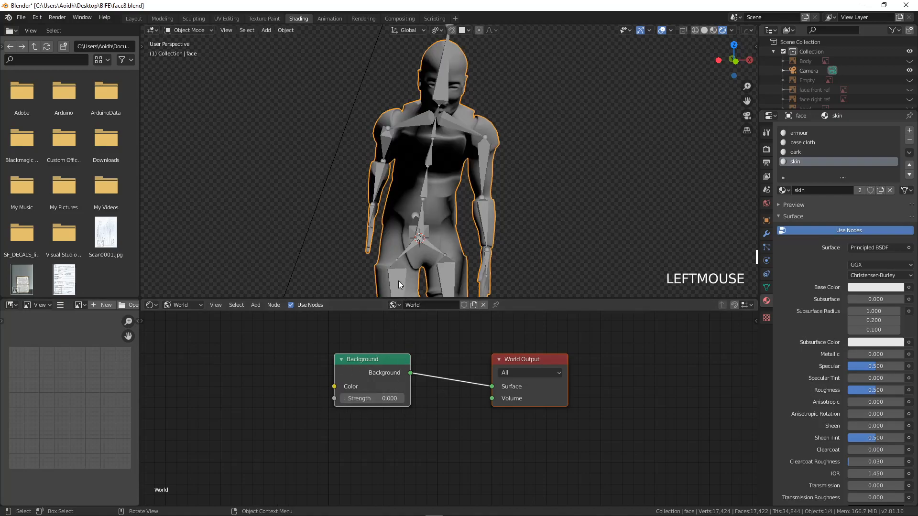
Try the viewport with the film's Transparent option off, and turn the option on again
left_click(766, 149)
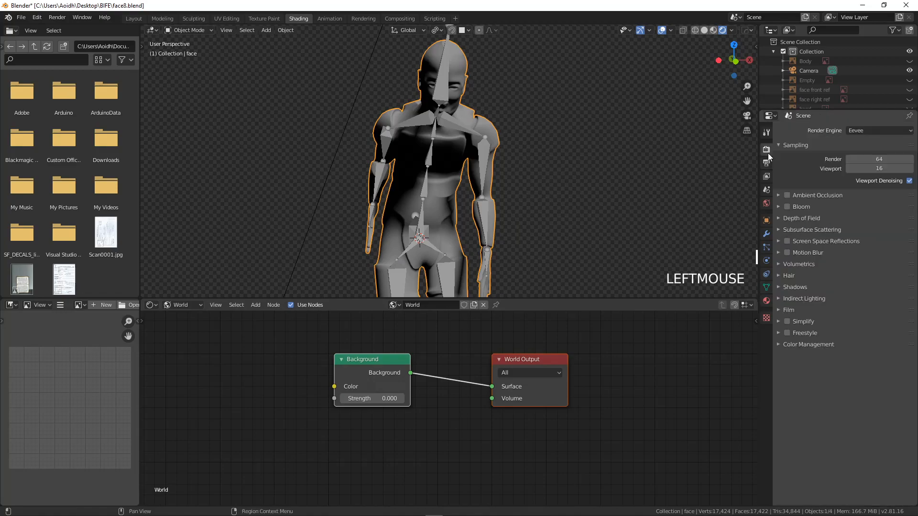
left_click(778, 310)
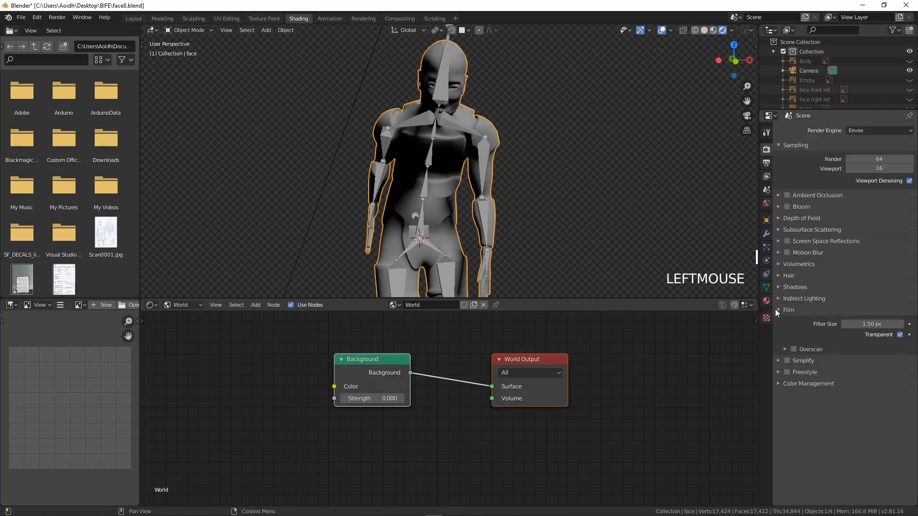
left_click(901, 335)
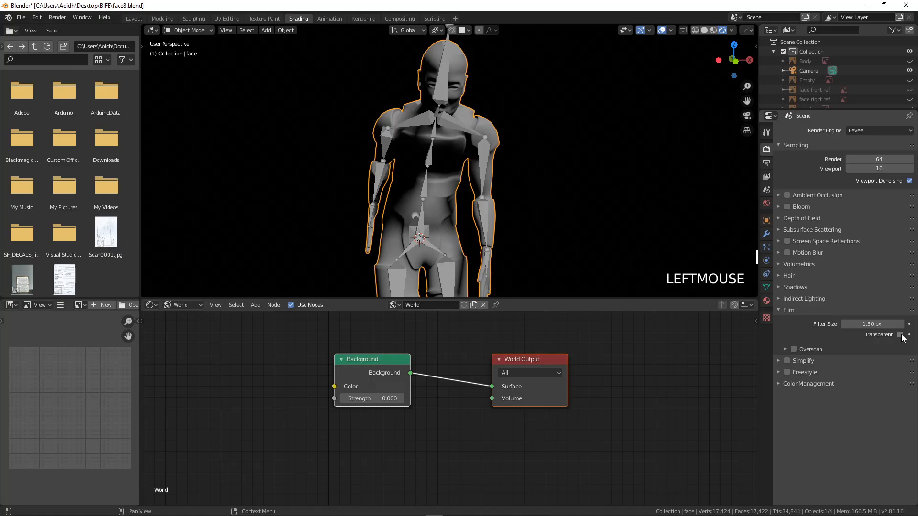
left_click(900, 335)
Set the World Background node's strength to 0.4 after checking the lighting around the character
scroll(492, 189, "down", 3)
middle_click_drag(491, 189, 514, 188)
scroll(510, 186, "down", 4)
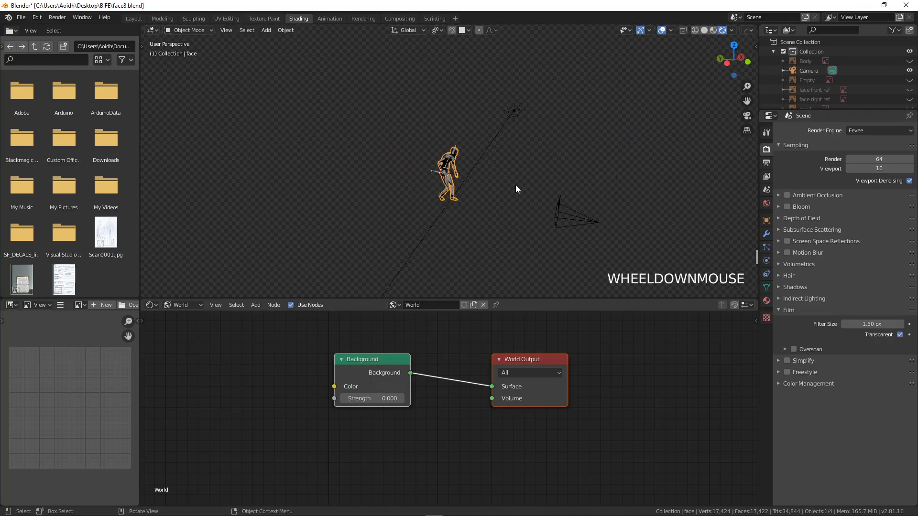
scroll(528, 176, "up", 8)
middle_click_drag(524, 176, 443, 159)
scroll(443, 159, "down", 2)
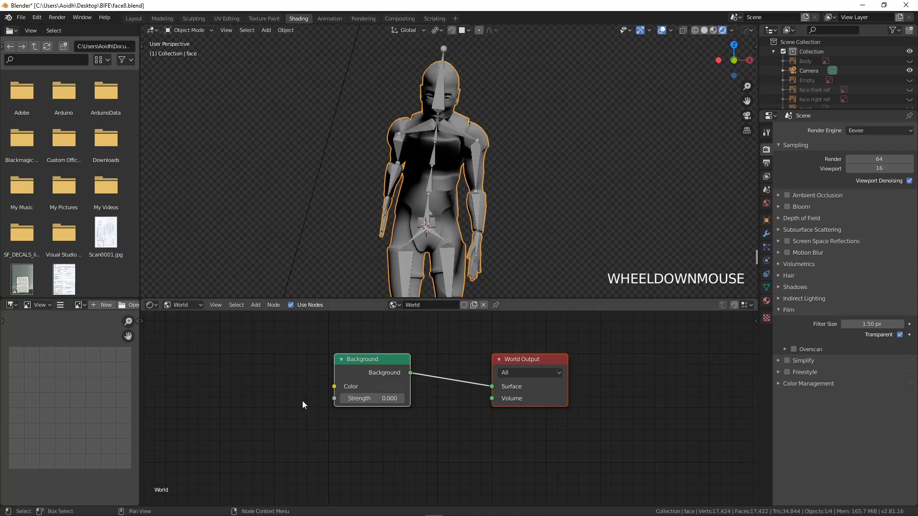
mouse_move(359, 399)
left_mouse_down()
mouse_move(397, 399)
mouse_move(387, 399)
left_mouse_up()
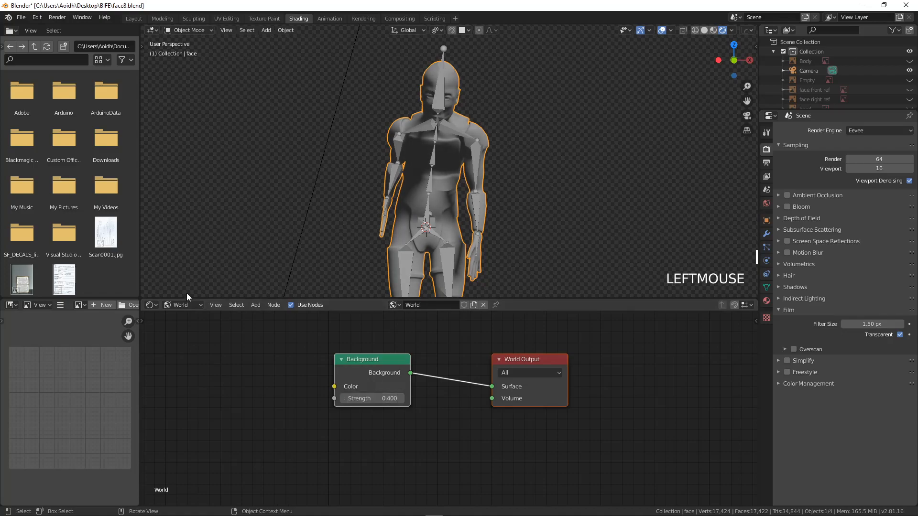
Return the shader editor to the object's skin material and display the viewport in Material Preview shading
left_click(181, 305)
left_click(181, 318)
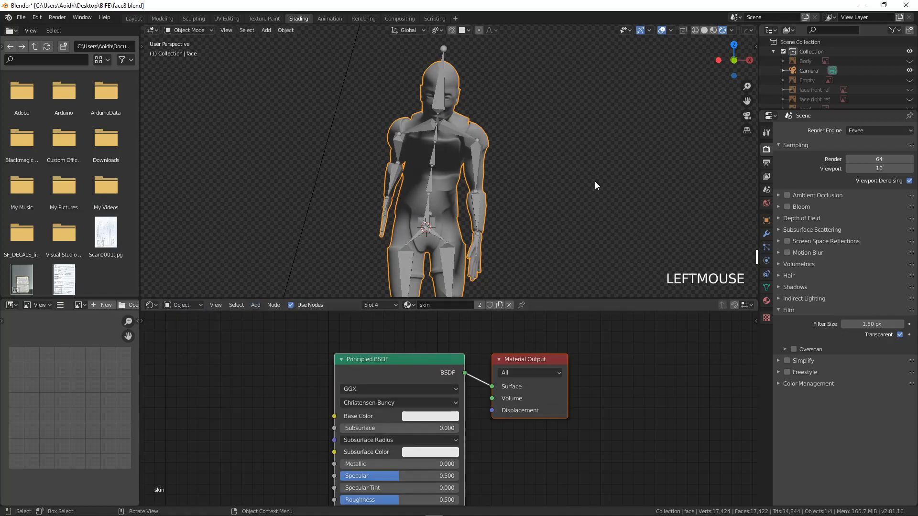
middle_click_drag(435, 164, 440, 208)
scroll(498, 154, "up", 3)
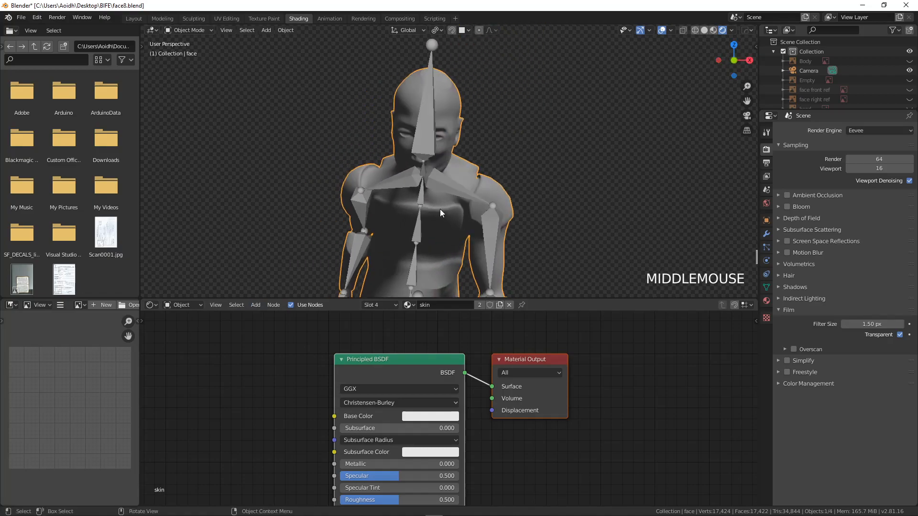
left_click(713, 30)
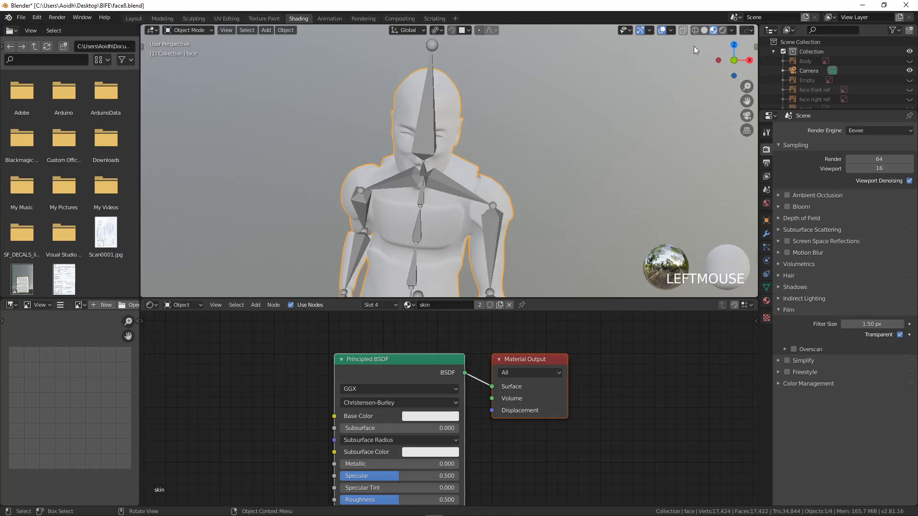
middle_click_drag(528, 169, 468, 164)
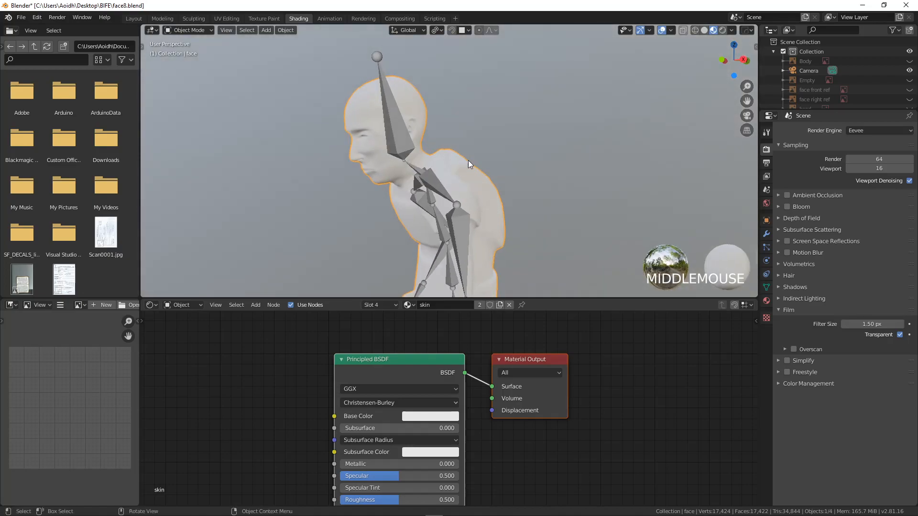
Hide the armature bones in the shading viewport's overlays and select the character's face mesh around the neck
left_click(376, 63)
left_click(671, 29)
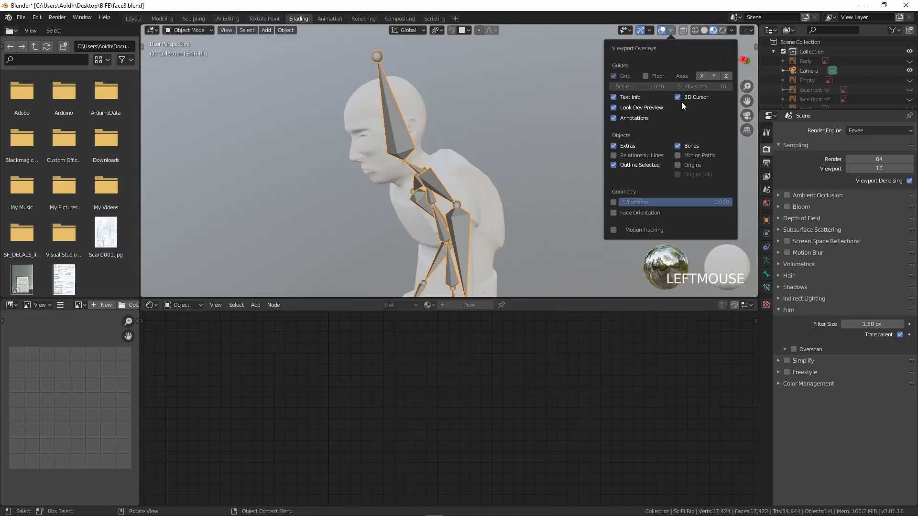
left_click(680, 145)
middle_click_drag(535, 160, 430, 230)
left_click(451, 157)
scroll(423, 153, "up", 3)
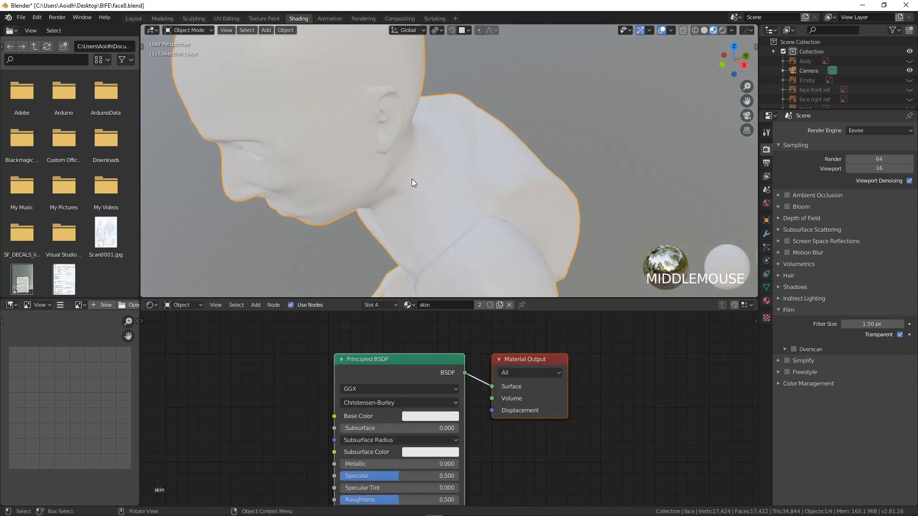
Switch to the Modeling workspace and add an edge loop around the suit's collar, slid close to its upper rim
left_click(162, 18)
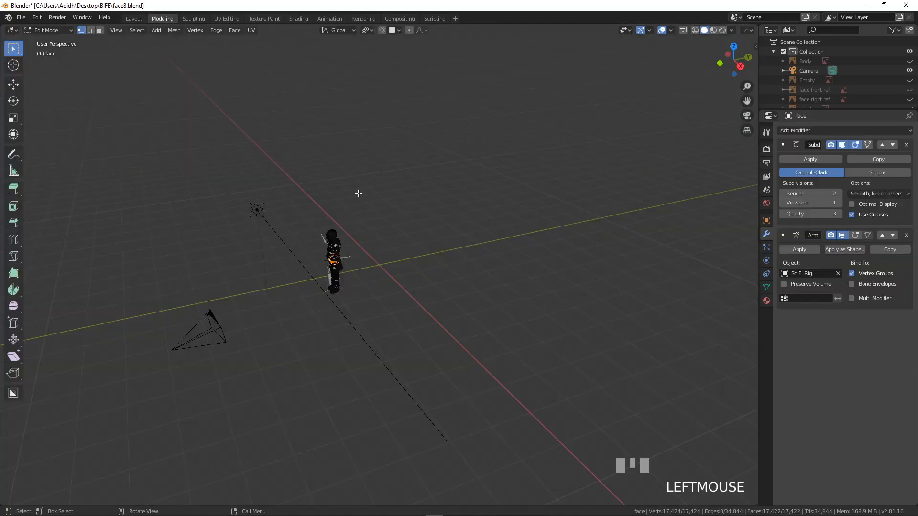
key("KP_Decimal")
scroll(359, 193, "up", 2)
middle_click_drag(359, 193, 444, 300, "shift")
scroll(353, 294, "up", 2)
left_click(417, 304, "alt")
middle_click_drag(579, 224, 474, 262, "shift")
key("ctrl+r")
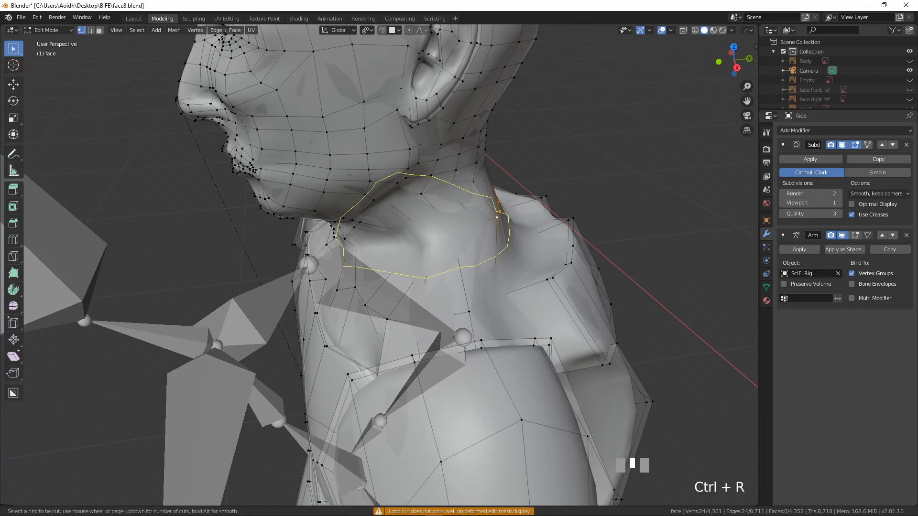
left_click(471, 261)
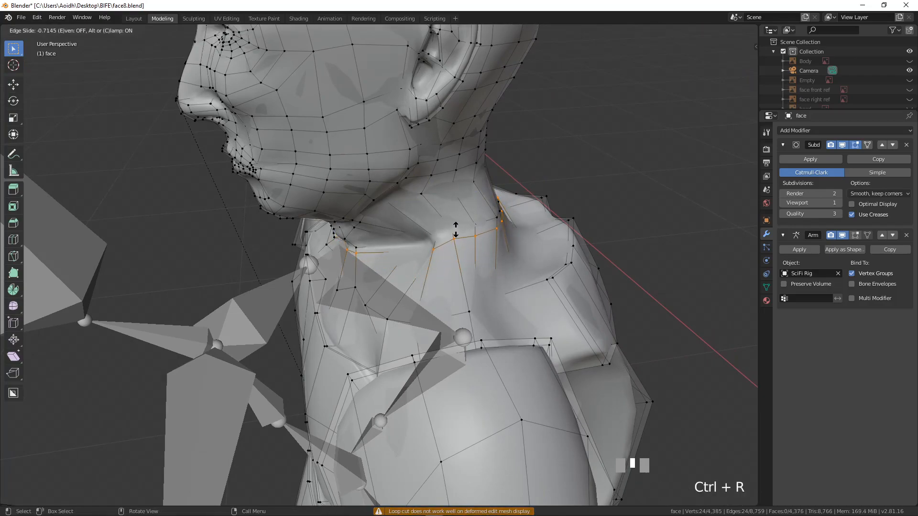
left_click(456, 229)
Raise the new collar edge loop slightly along Z and scale it up to about 1.15
key("g")
key("z")
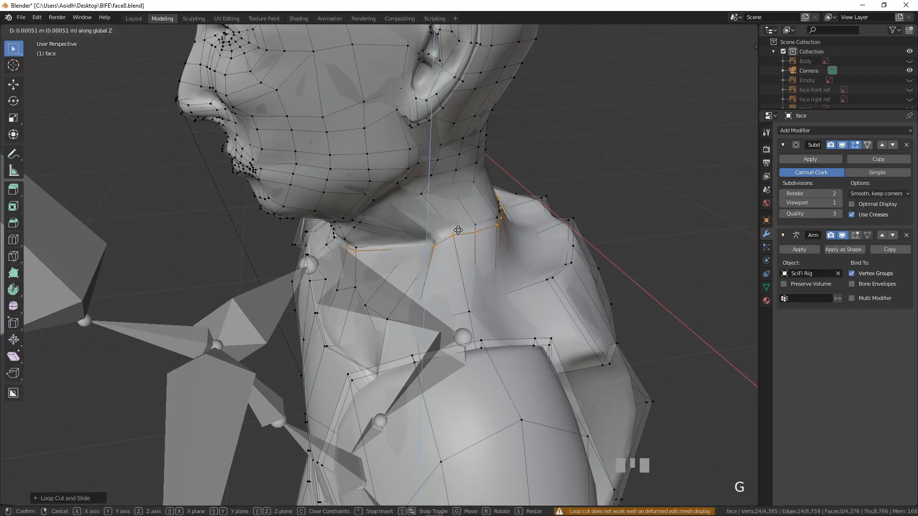
left_click(458, 222)
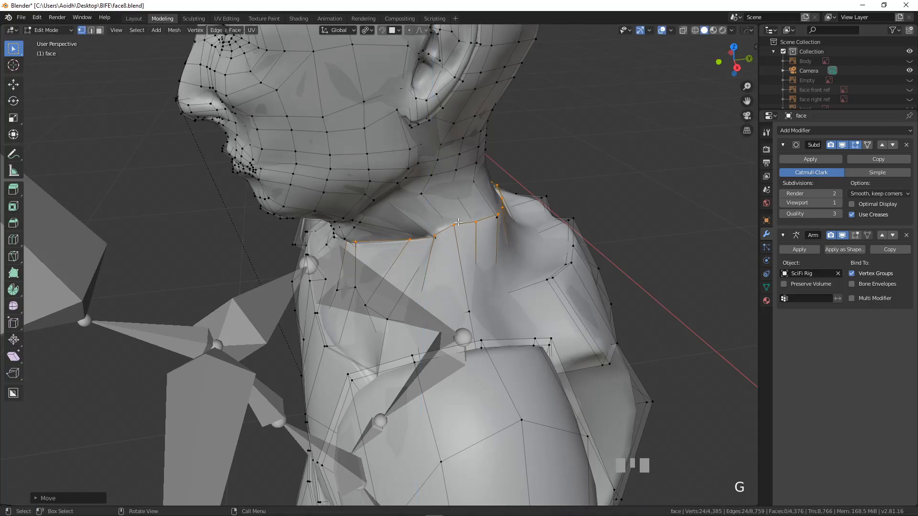
key("s")
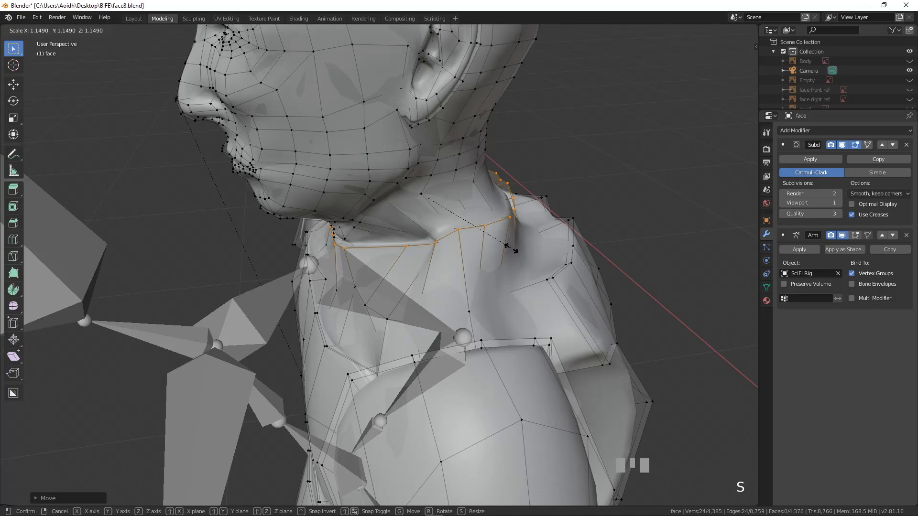
left_click(515, 250)
Add a second edge loop just below the collar rim and scale it in to about 0.95
key("ctrl+r")
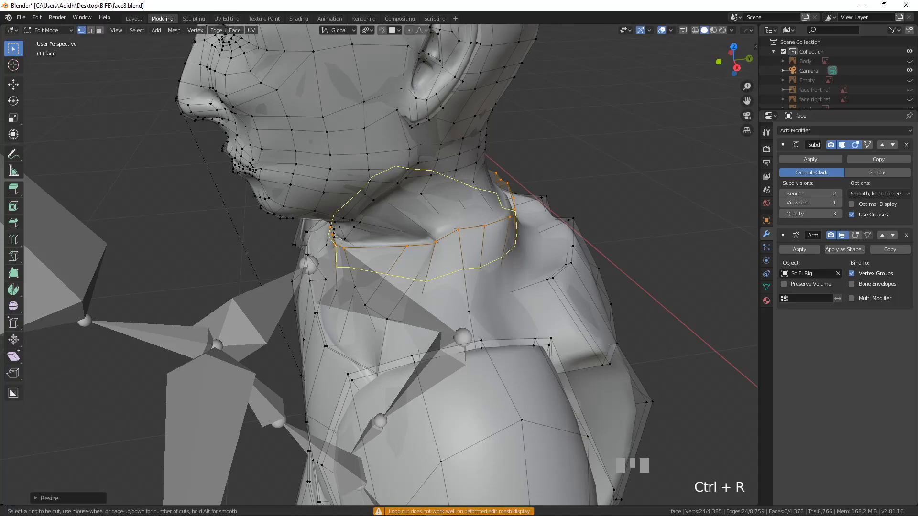
left_click(494, 246)
left_click(491, 244)
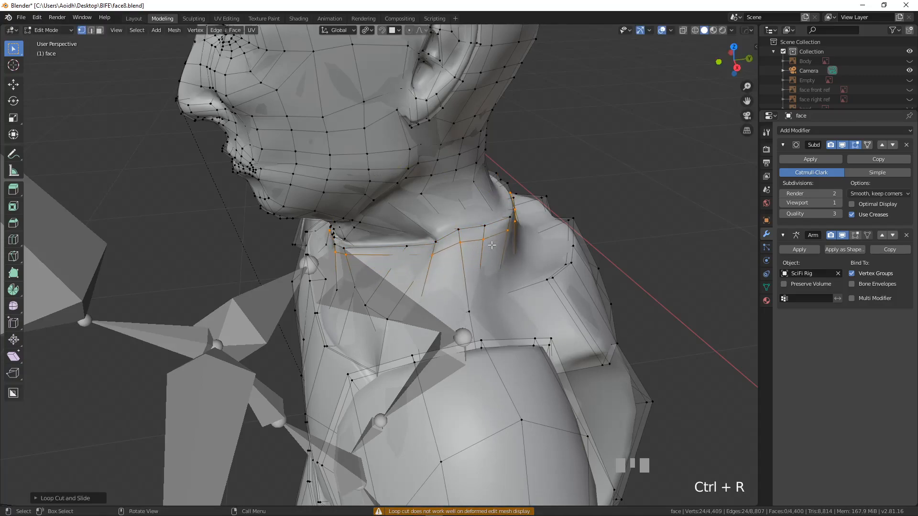
key("s")
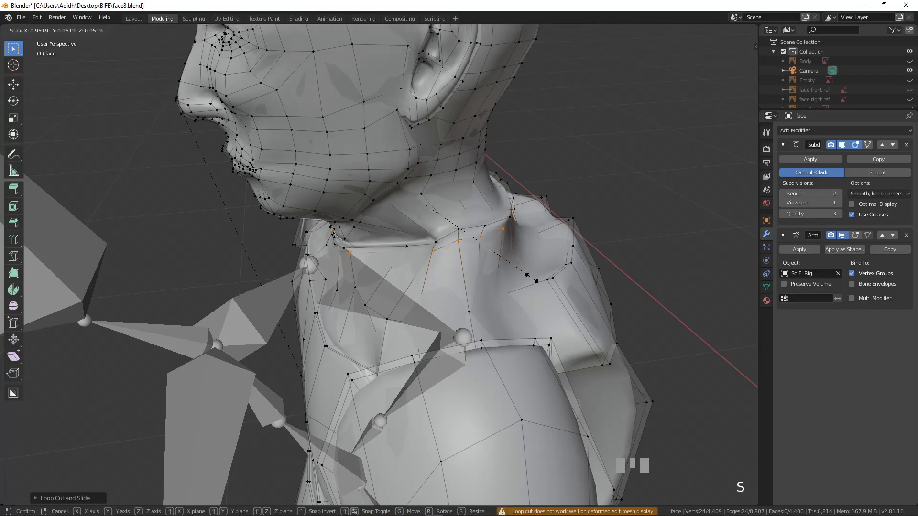
left_click(528, 277)
Add an edge loop at the base of the neck inside the collar, slide it toward the rim and lower it along Z
key("ctrl+r")
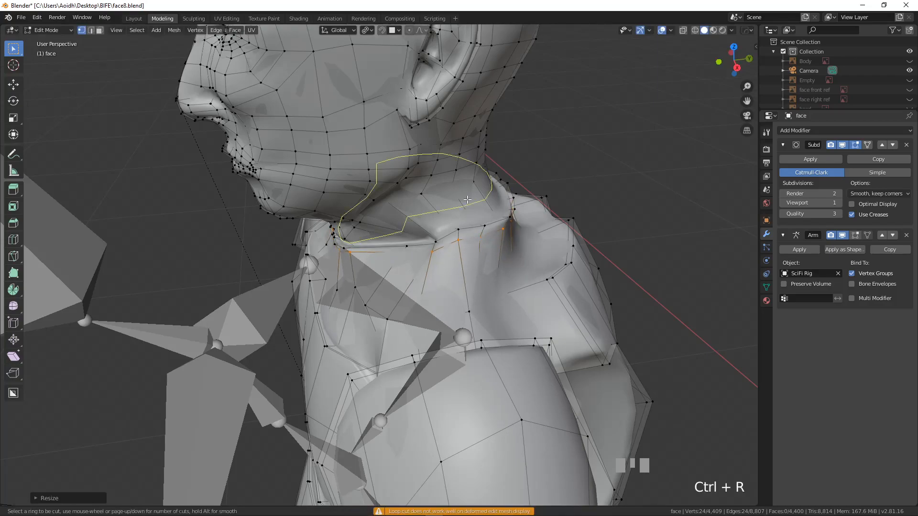
left_click(466, 201)
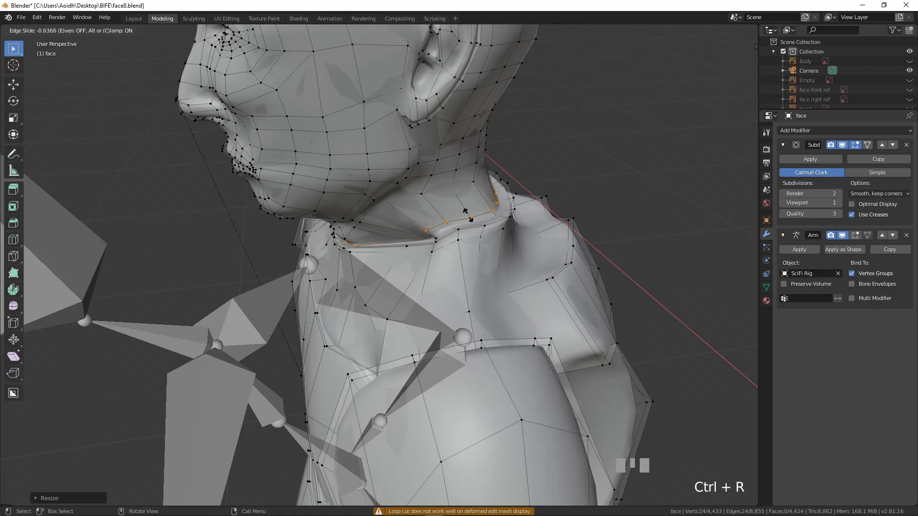
left_click(468, 216)
key("g")
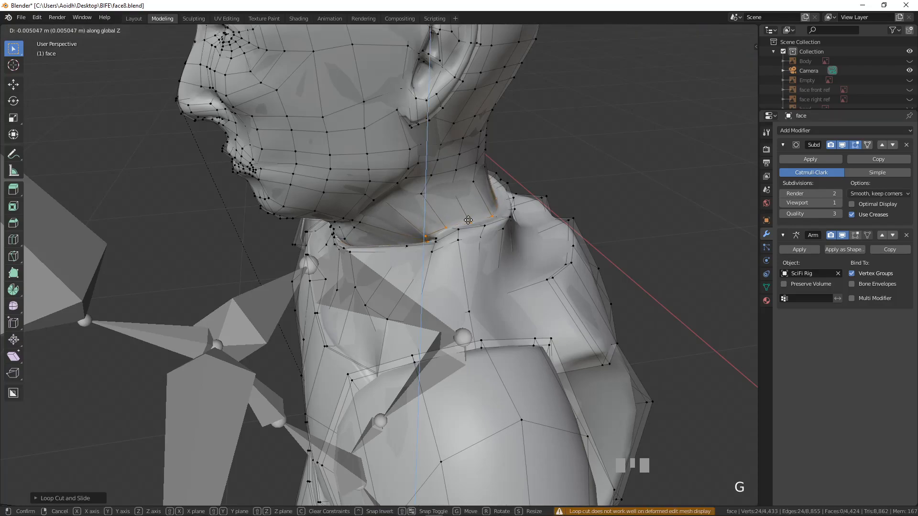
left_click(472, 222)
Return to Object Mode and hide the armature bones in the modeling viewport to check the collar around the neck
scroll(472, 222, "down", 6)
middle_click_drag(472, 222, 427, 220)
key("Tab")
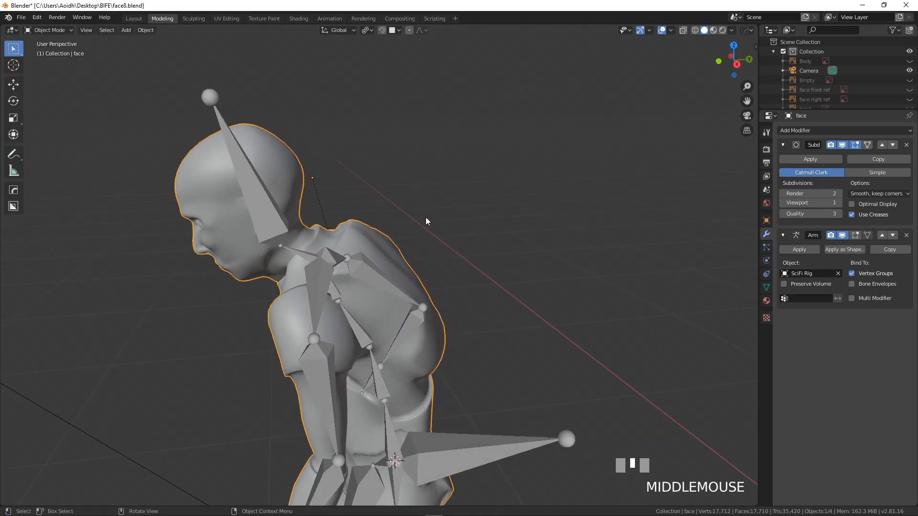
left_click(230, 131)
left_click(670, 31)
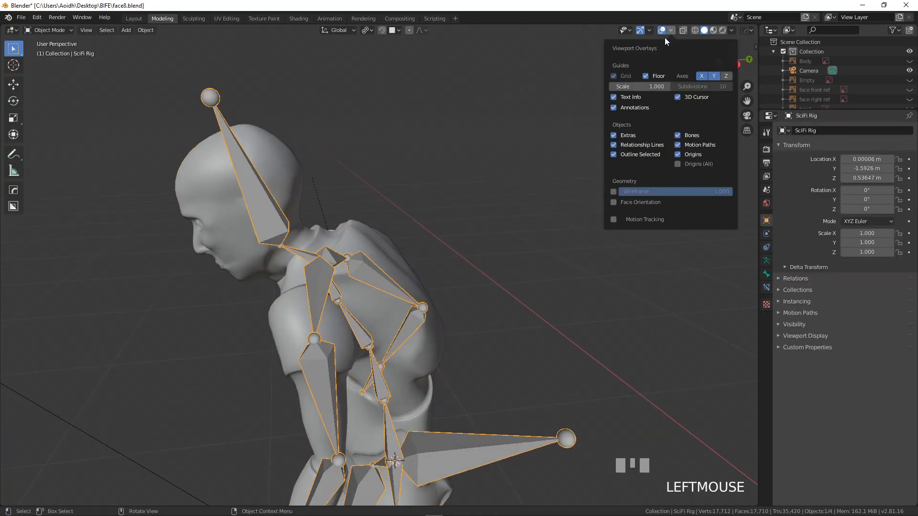
left_click(678, 135)
middle_click_drag(315, 254, 357, 276)
scroll(383, 294, "up", 3)
scroll(357, 277, "up", 4)
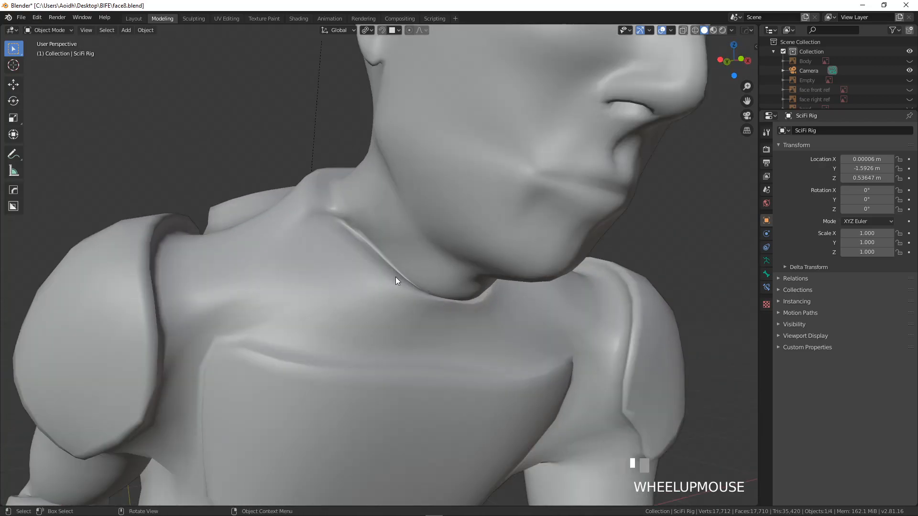
middle_click_drag(351, 225, 379, 277)
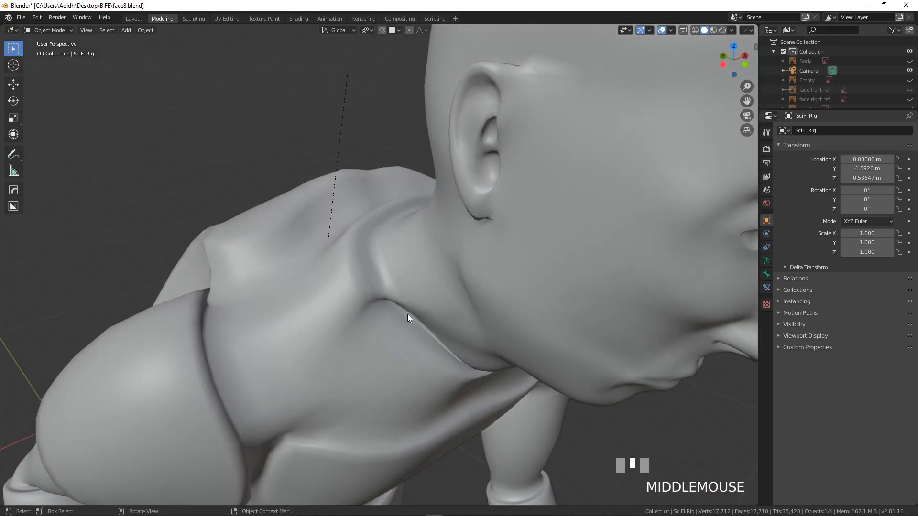
middle_click_drag(393, 315, 404, 269)
key("Tab")
key("Tab")
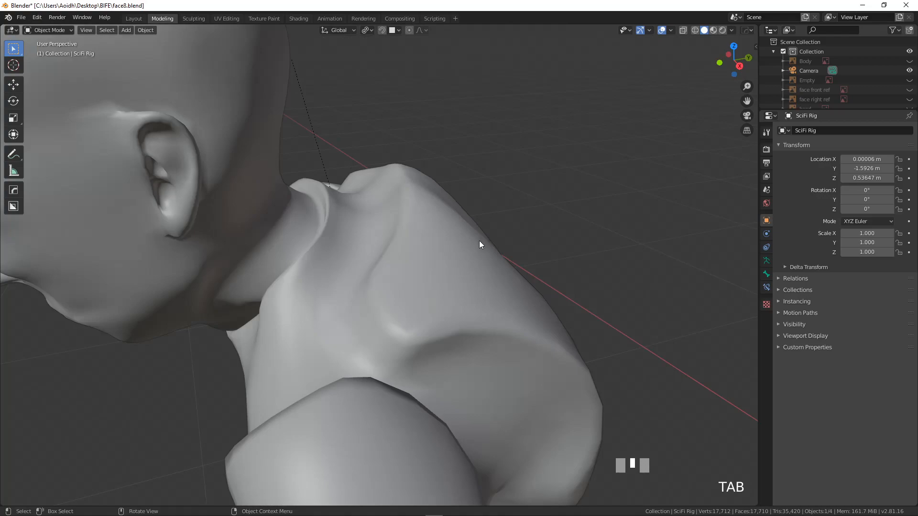
middle_click_drag(481, 242, 384, 251)
key("Tab")
scroll(470, 145, "down", 4)
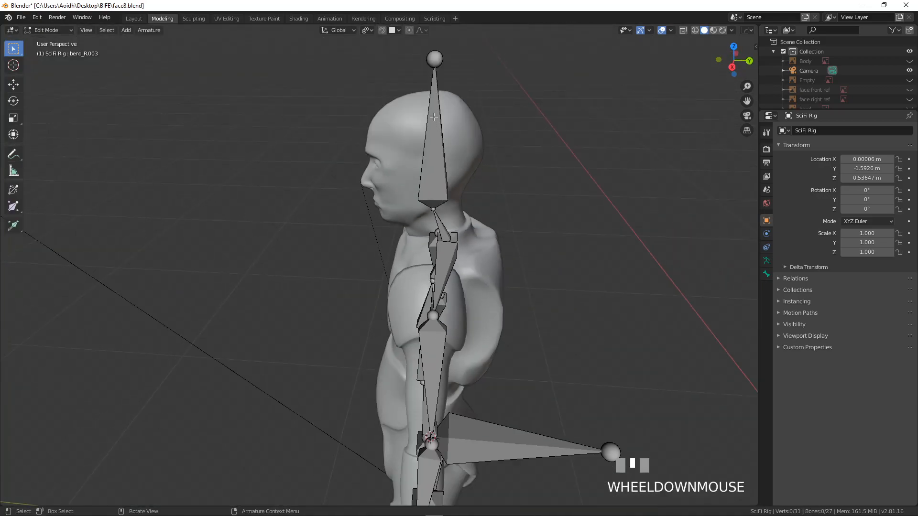
key("Tab")
Open the face mesh in Edit Mode, select two vertices at the collar's front, and turn on proportional editing
left_click(319, 158)
key("Tab")
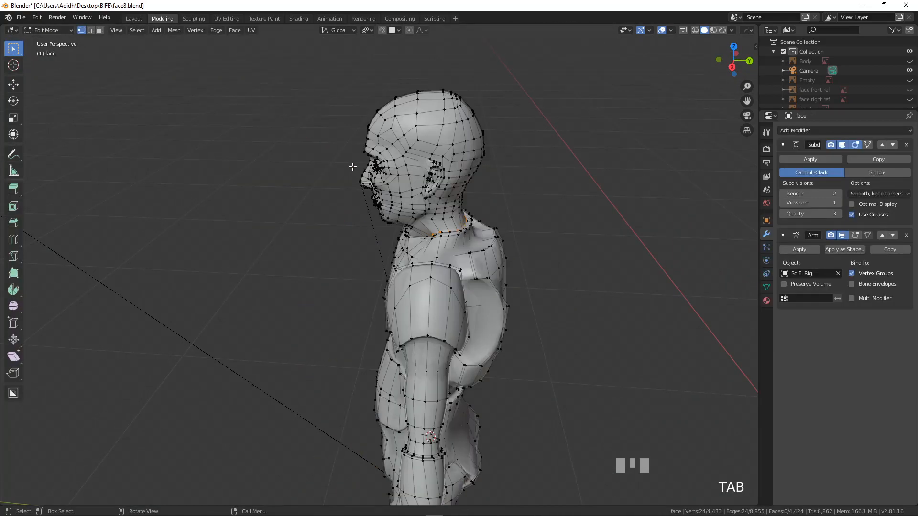
scroll(378, 175, "up", 2)
middle_click_drag(377, 175, 347, 209, "shift")
scroll(413, 278, "up", 2)
left_click(397, 313)
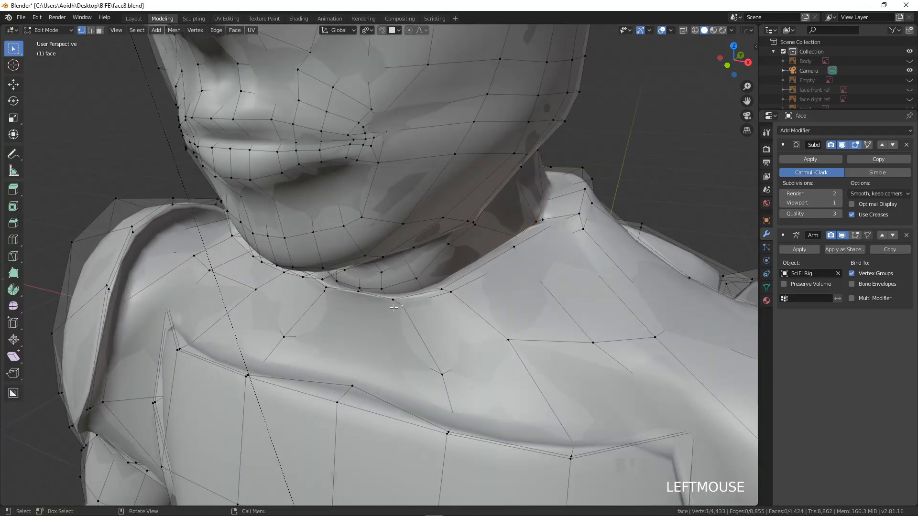
left_click(326, 293, "shift")
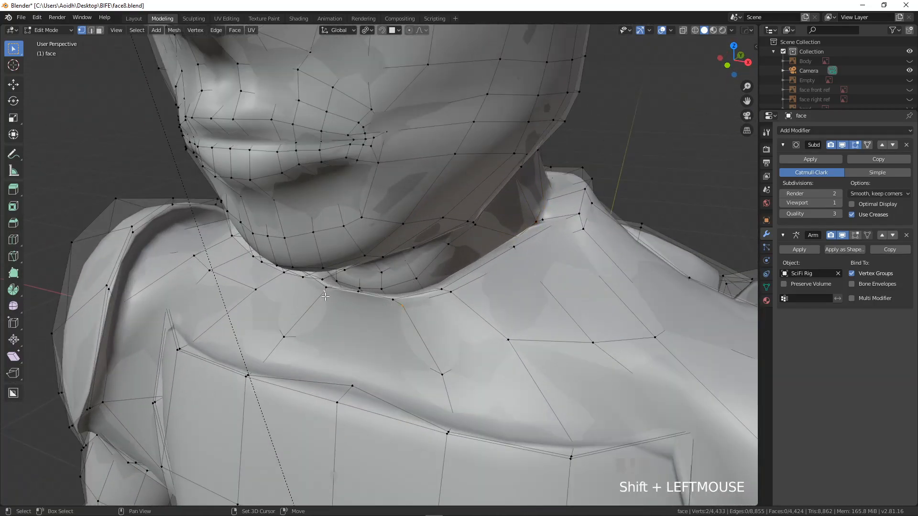
left_click(410, 31)
key("g")
key("y")
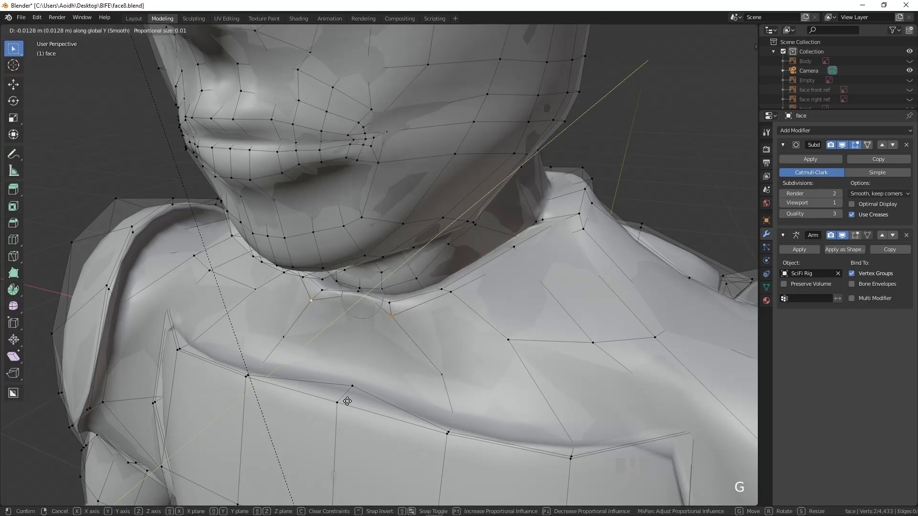
right_click(347, 401)
Add the middle front rim vertices to the selection and move the collar's front forward along Y with proportional editing
left_click(357, 301, "shift")
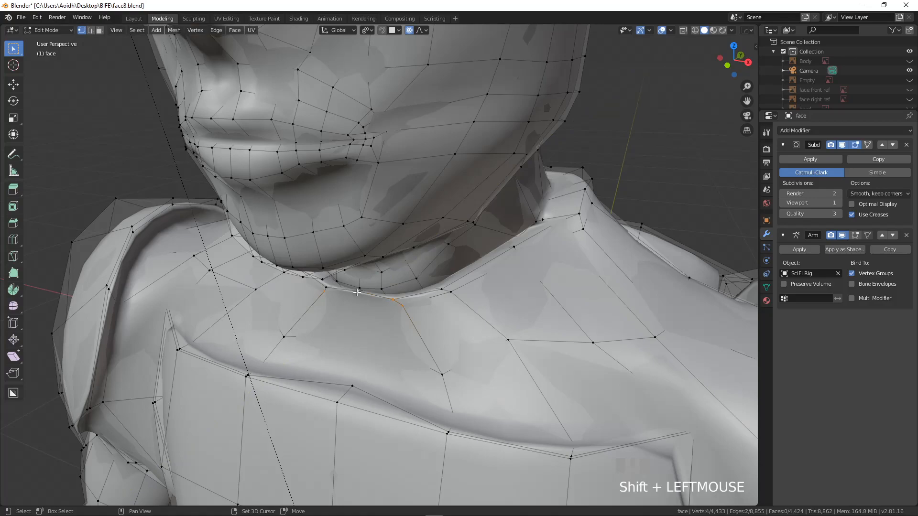
key("g")
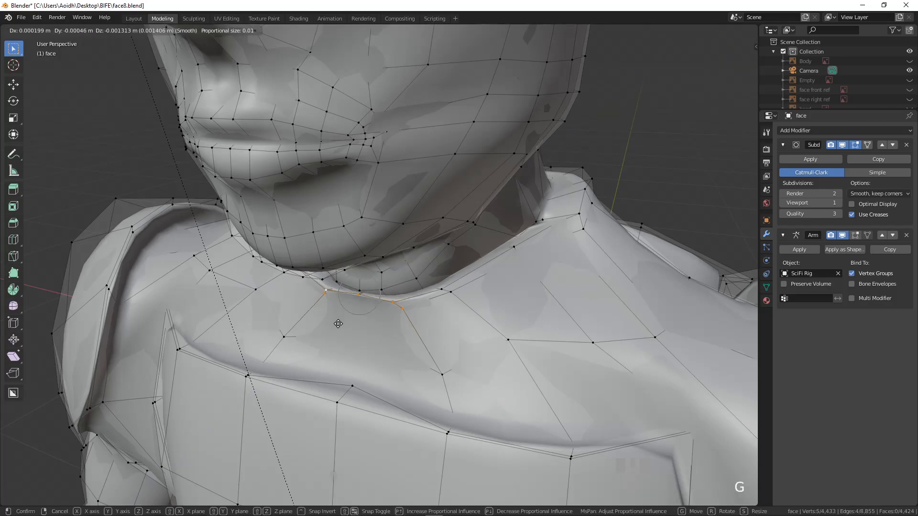
key("y")
left_click(328, 328)
Move the single vertex inside the front of the collar back along Y toward the neck, using a smaller proportional size
left_click(350, 296)
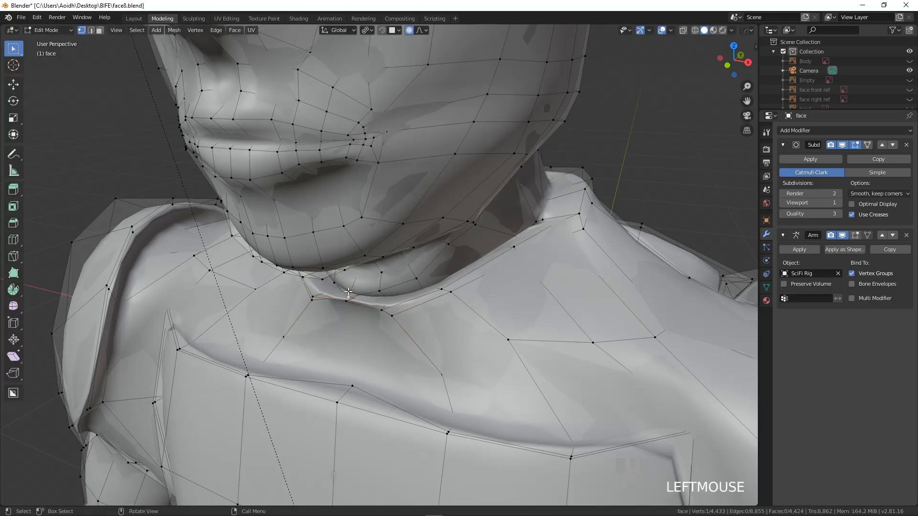
key("g")
key("y")
scroll(358, 291, "up", 2)
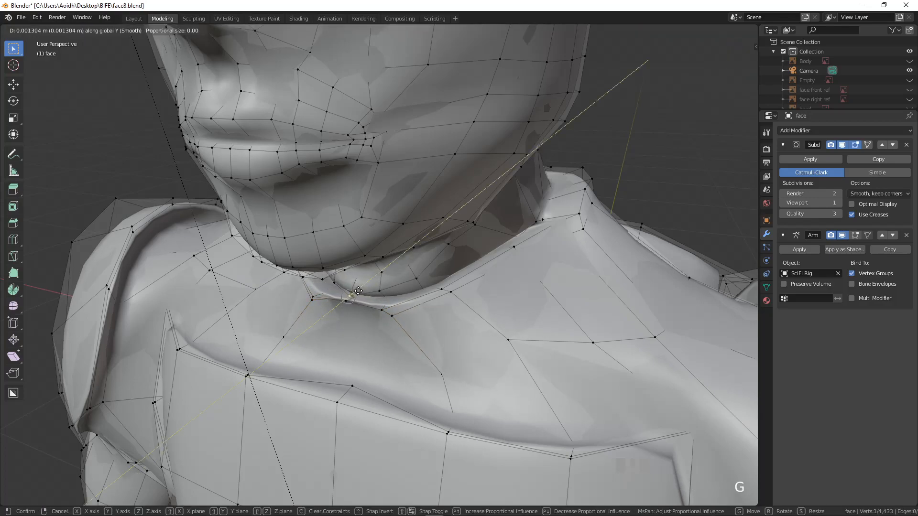
left_click(367, 288)
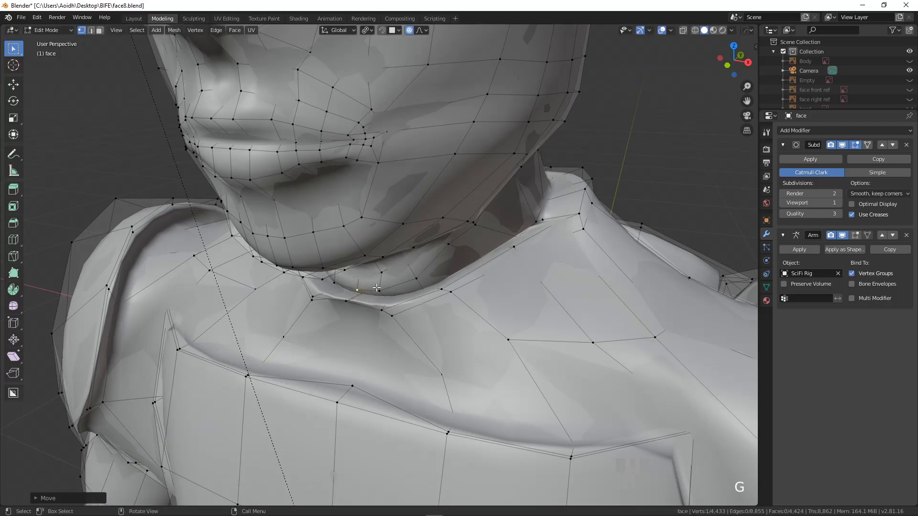
scroll(363, 292, "down", 4)
scroll(361, 295, "up", 3)
left_click(357, 297)
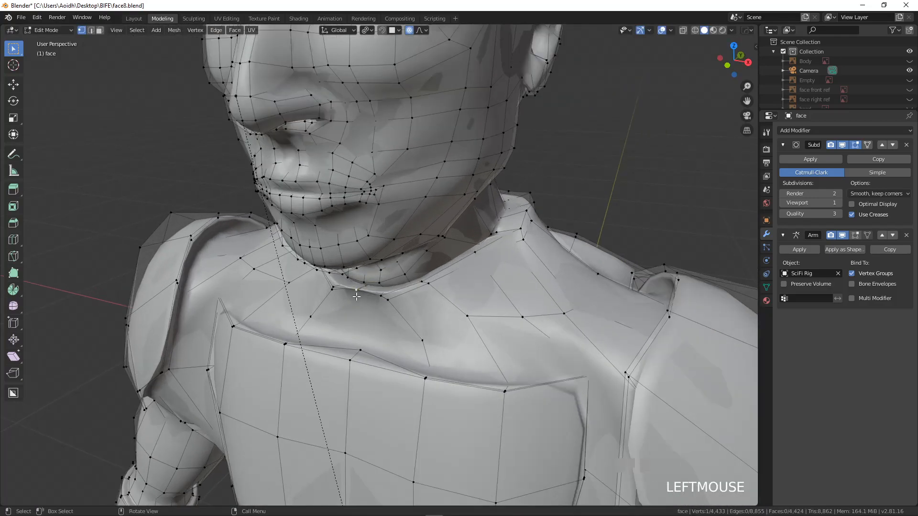
key("g")
key("y")
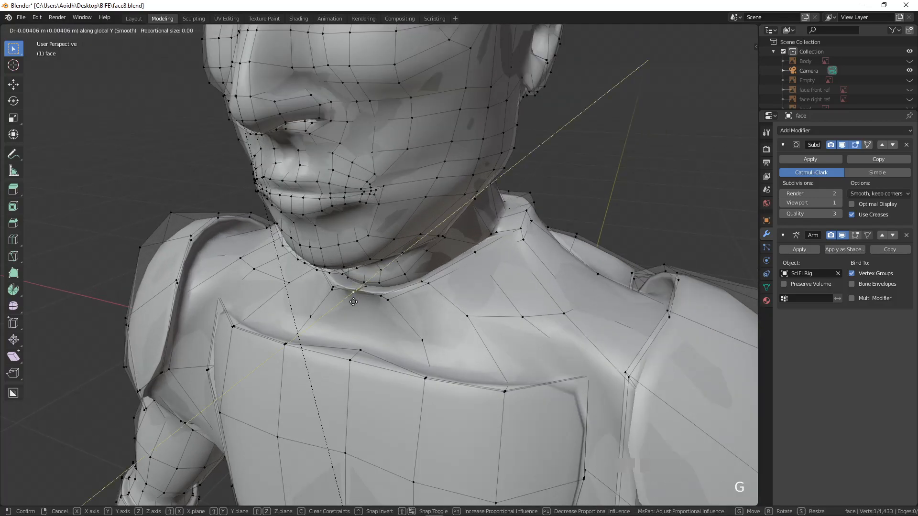
right_click(386, 299)
Turn off proportional editing and show the mesh in wireframe around the corner on the left side of the character's collar
middle_click_drag(386, 299, 440, 325)
scroll(499, 315, "up", 1)
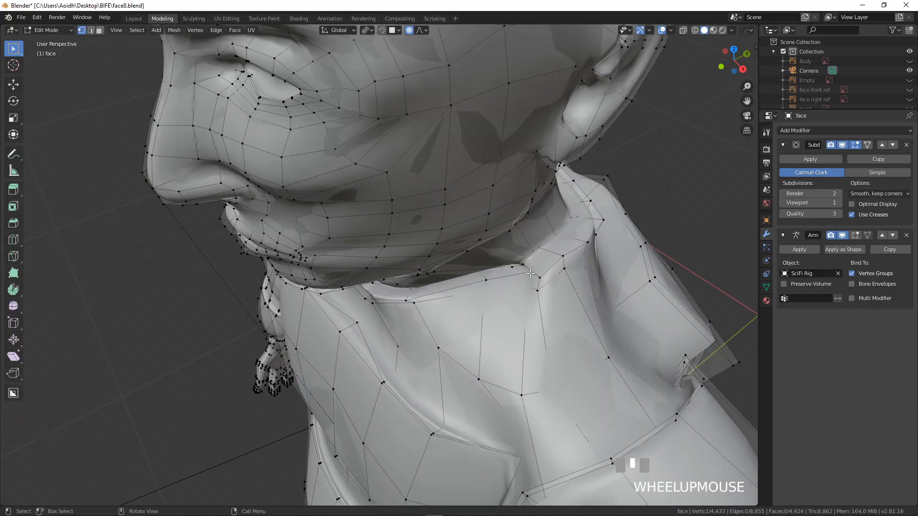
left_click(409, 30)
left_click(530, 280)
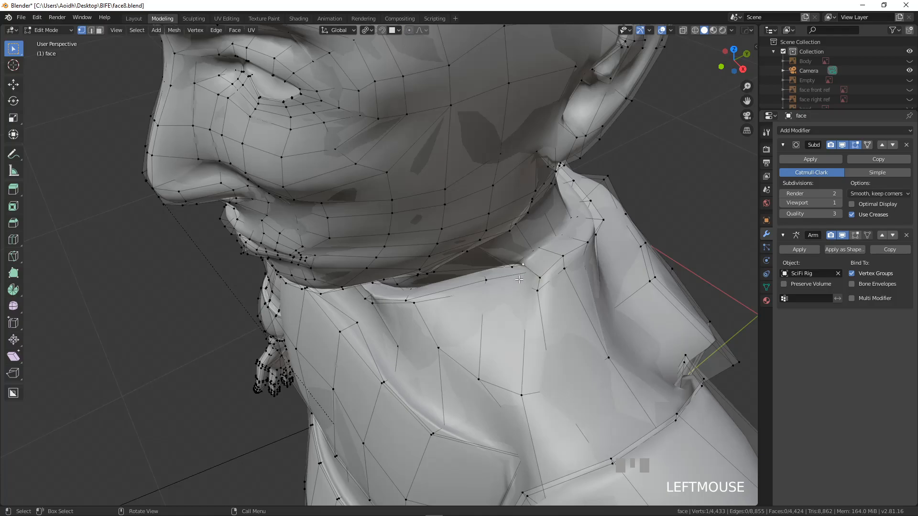
key("z")
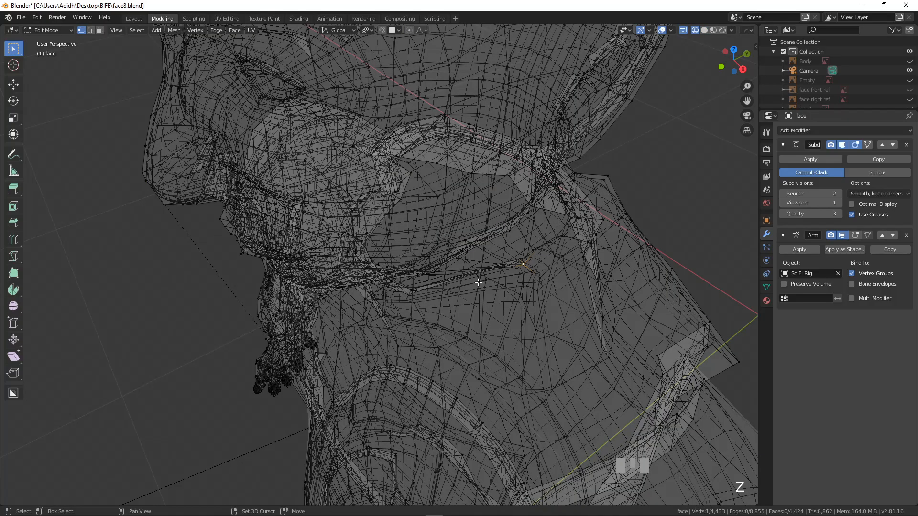
middle_click_drag(516, 288, 458, 290, "shift")
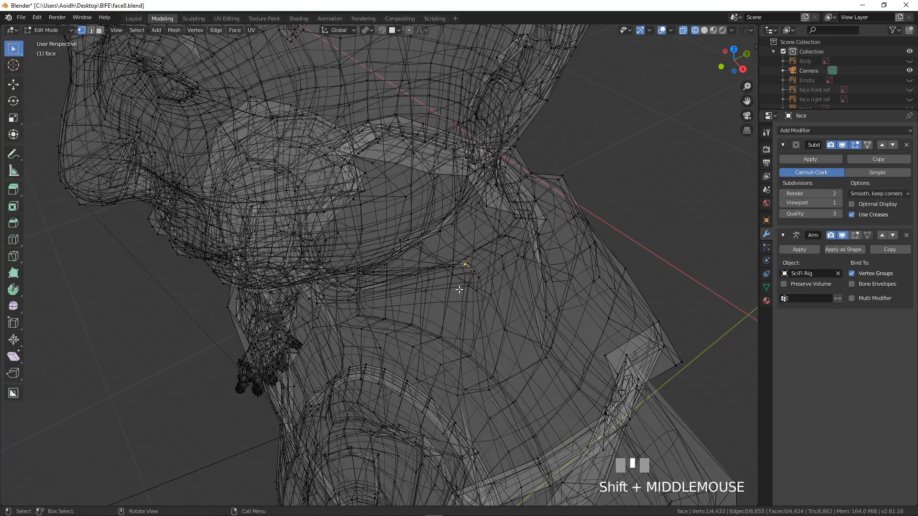
Move two vertices at the collar's corner on the character's left side slightly forward, one at a time
left_click(468, 286)
key("g")
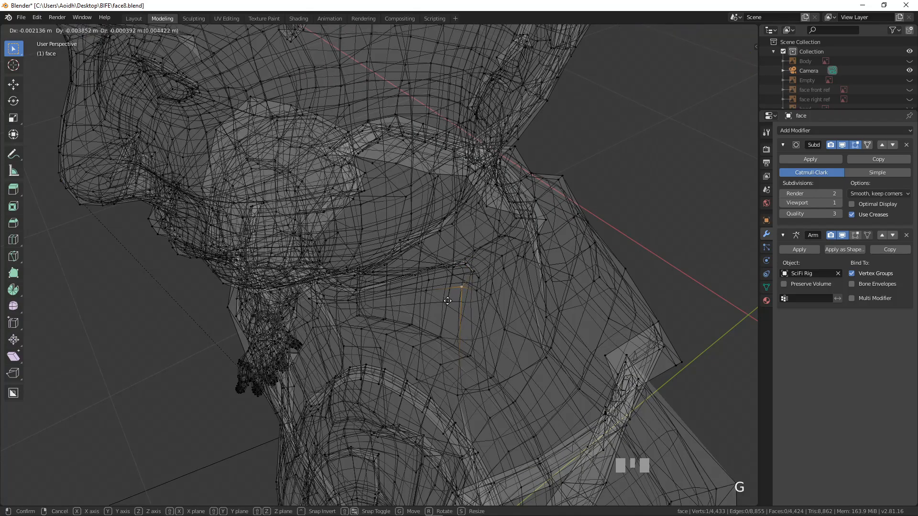
left_click(441, 305)
left_click(470, 276)
key("g")
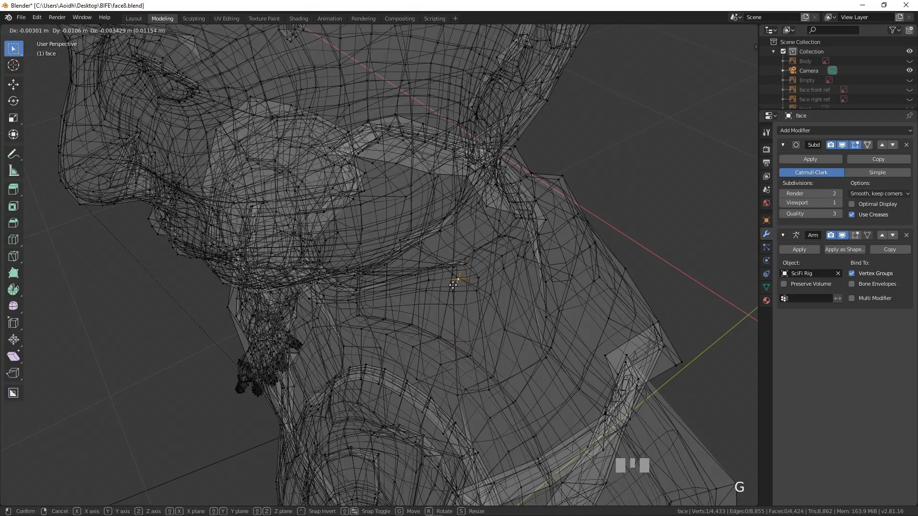
left_click(453, 286)
Move the two matching vertices at the collar's corner on the character's right side slightly forward and down, one at a time
scroll(430, 290, "down", 3)
middle_click_drag(373, 289, 509, 277)
scroll(416, 323, "up", 3)
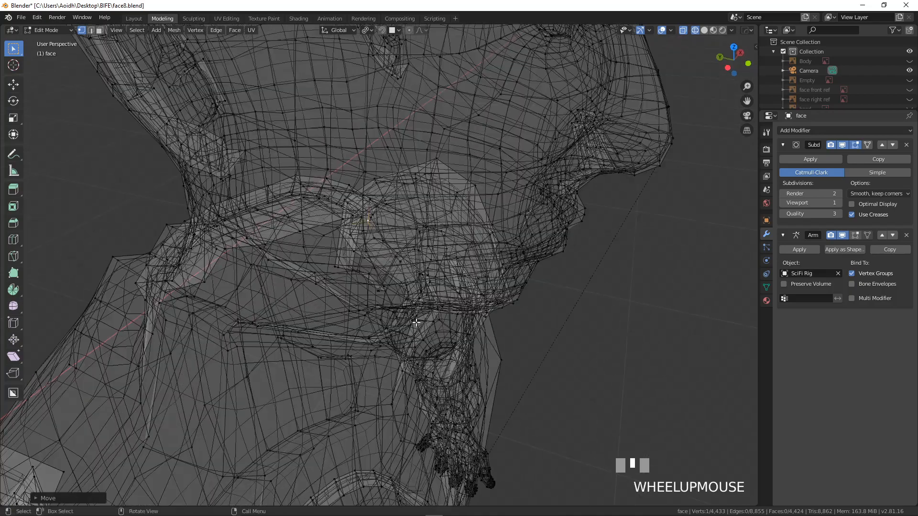
left_click(238, 338)
key("g")
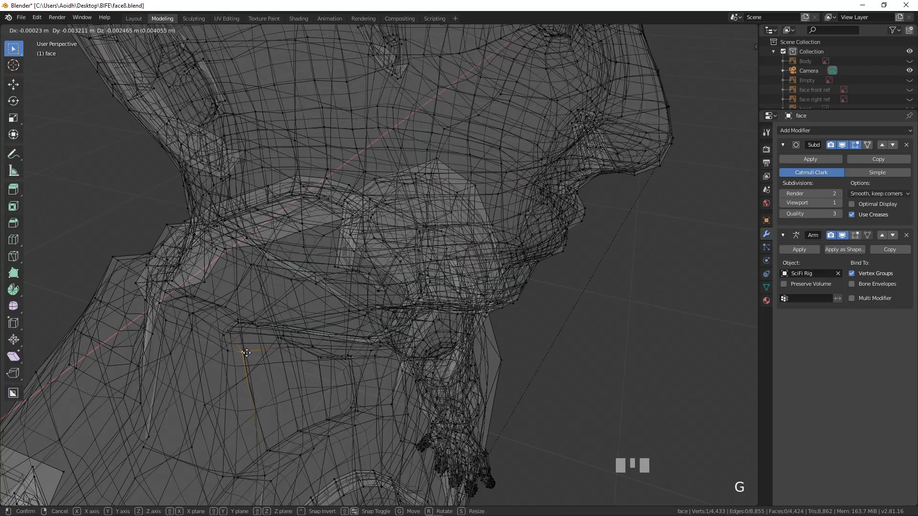
left_click(231, 333)
key("g")
left_click(246, 337)
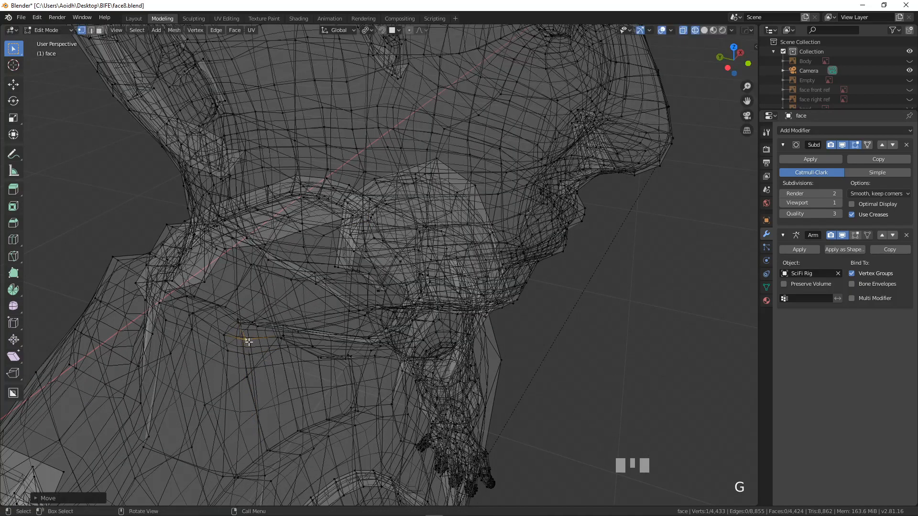
Return to Object Mode with solid shading and inspect the neck and upper body from the side
scroll(306, 335, "down", 4)
key("Tab")
key("z")
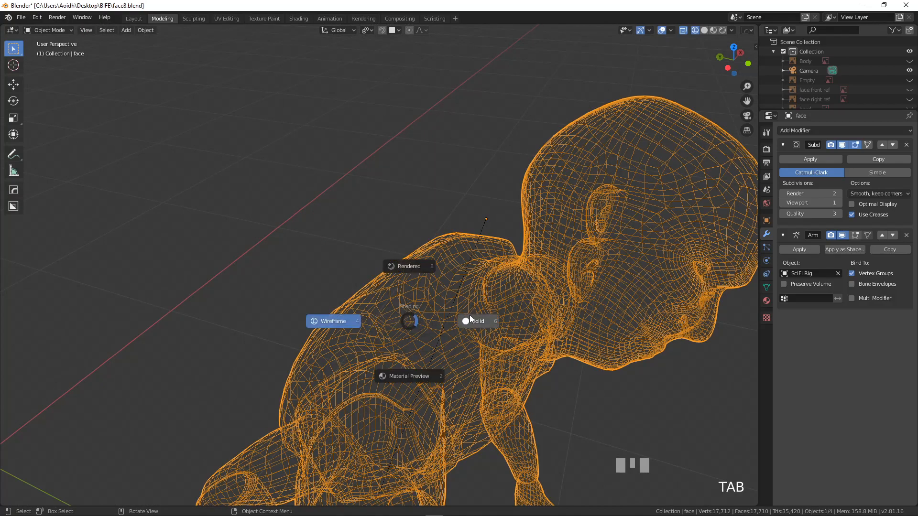
left_click(468, 317)
mouse_move(488, 328)
middle_mouse_down()
mouse_move(394, 274)
mouse_move(367, 278)
mouse_move(403, 280)
middle_mouse_up()
scroll(474, 343, "down", 3)
middle_click_drag(475, 343, 374, 341)
scroll(416, 330, "up", 5)
scroll(418, 326, "down", 5)
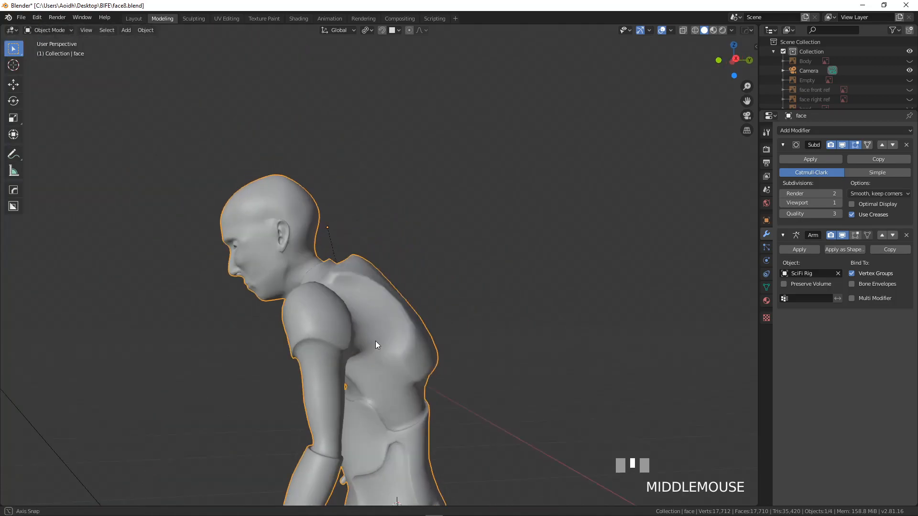
Select the face object's dark material and open its settings in the Shading workspace
left_click(767, 301)
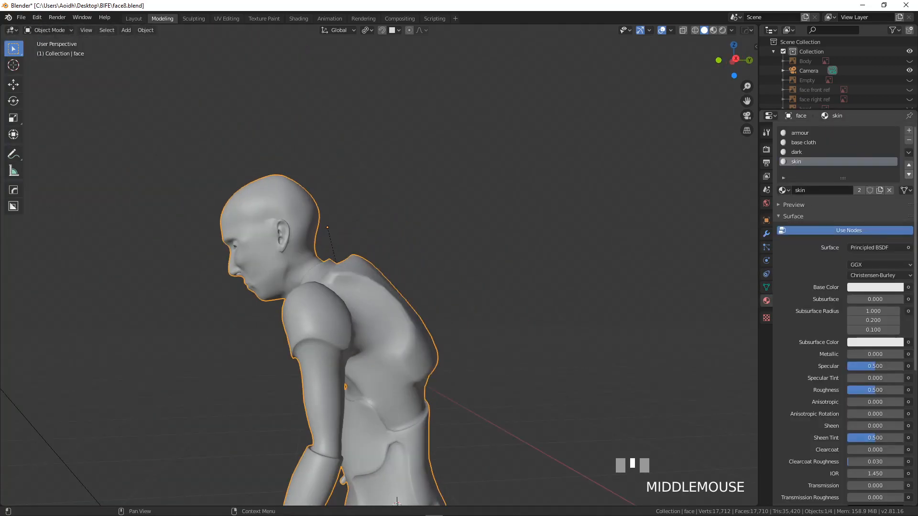
left_click(797, 152)
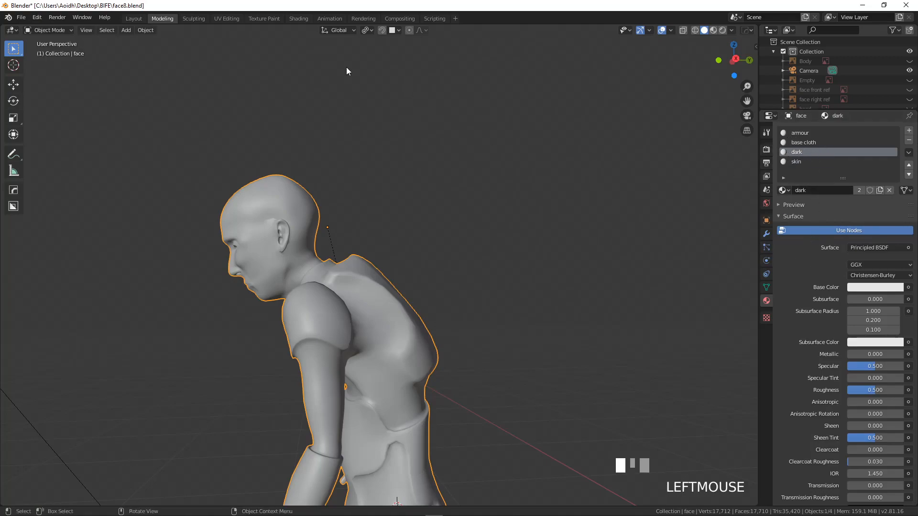
left_click(298, 19)
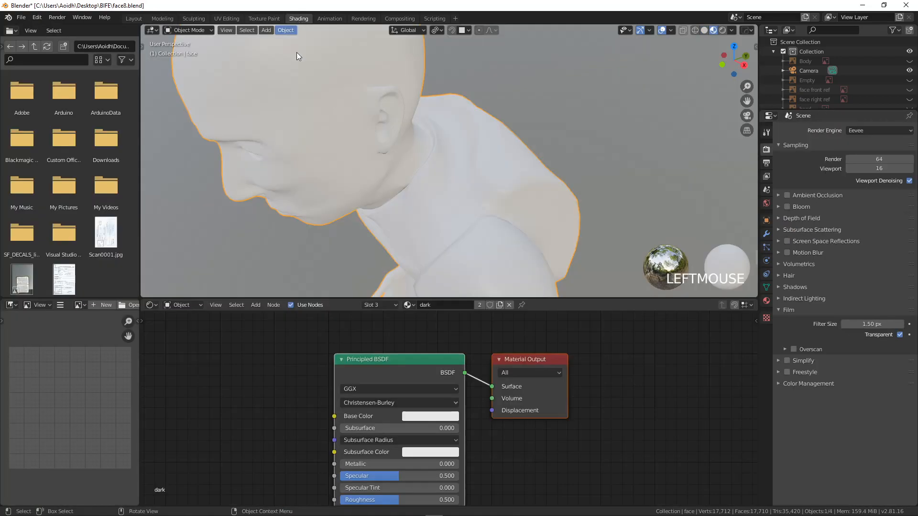
left_click(767, 300)
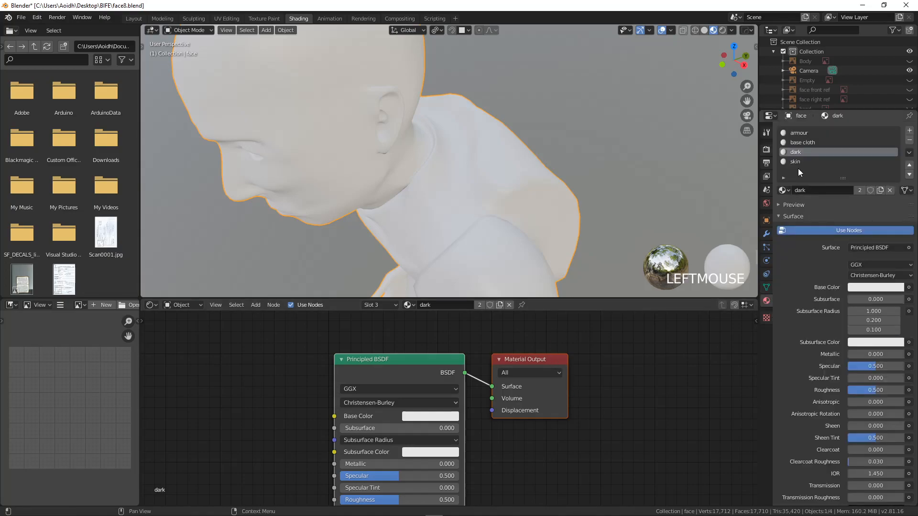
Set the dark material's Principled BSDF base color to near black
scroll(413, 420, "up", 2)
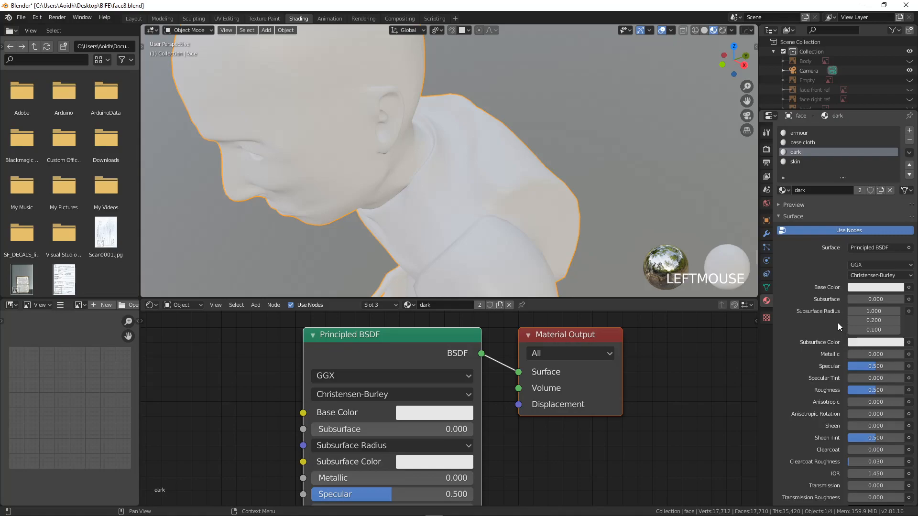
scroll(315, 403, "down", 2)
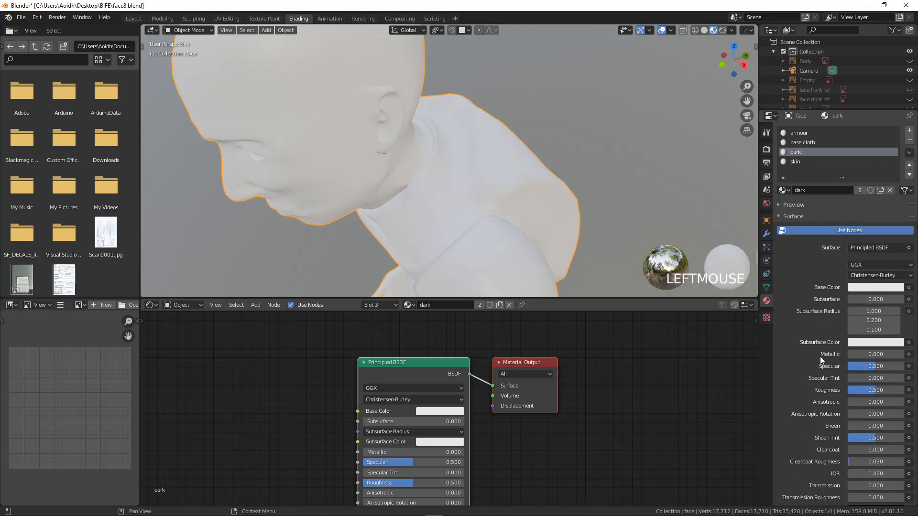
scroll(317, 415, "up", 1)
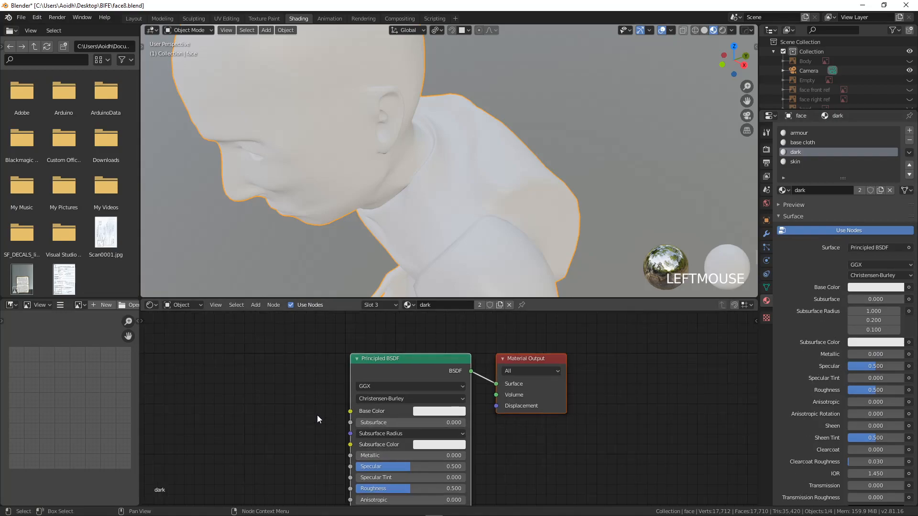
scroll(318, 415, "up", 1)
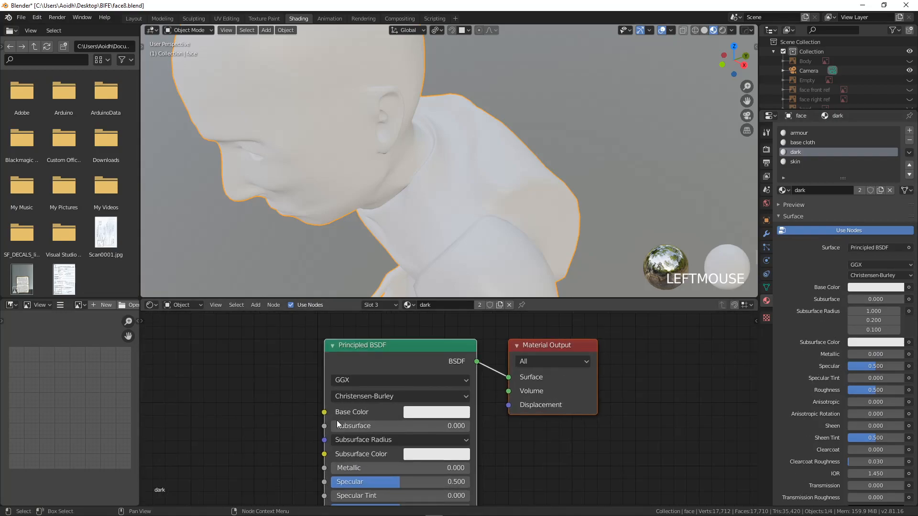
left_click(447, 413)
left_click_drag(516, 258, 515, 317)
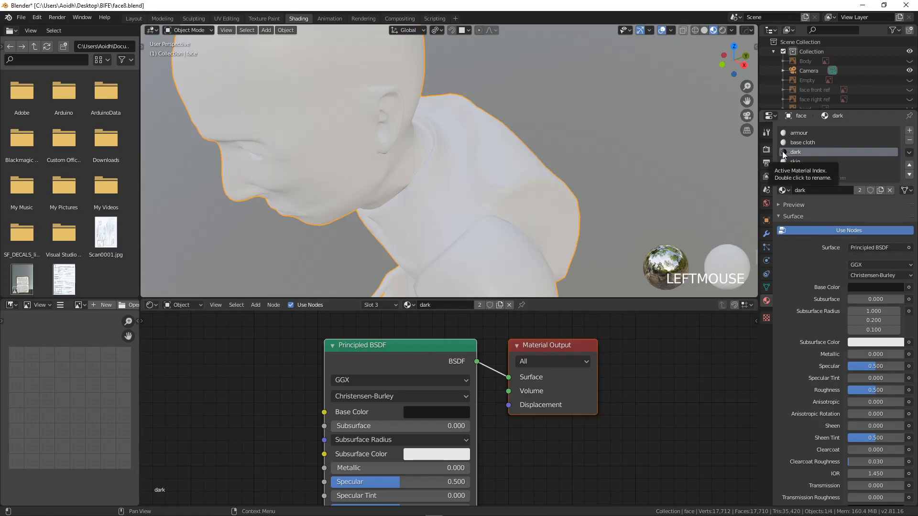
Set the skin material's base color to a muted skin tone with hue 0.038, saturation 0.150 and value 0.655
left_click(789, 162)
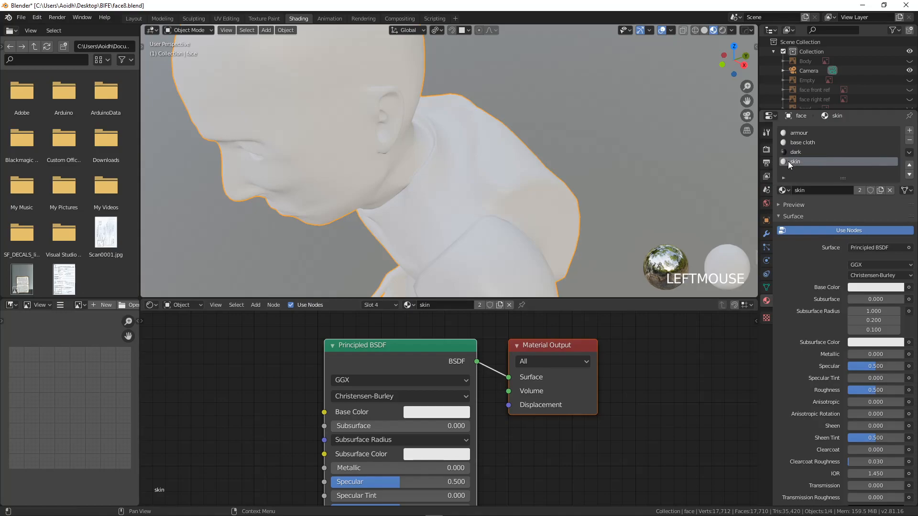
left_click(440, 412)
left_click_drag(456, 292, 456, 282)
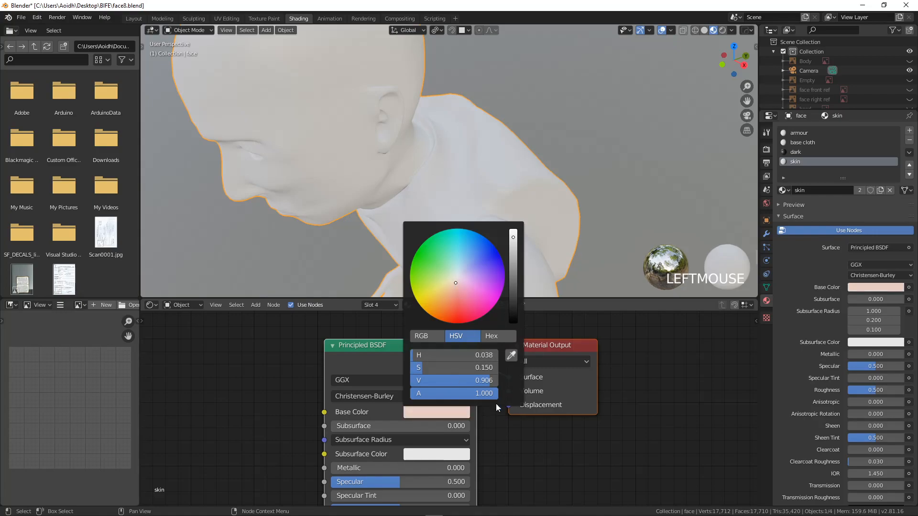
left_click(432, 412)
left_click_drag(516, 238, 513, 258)
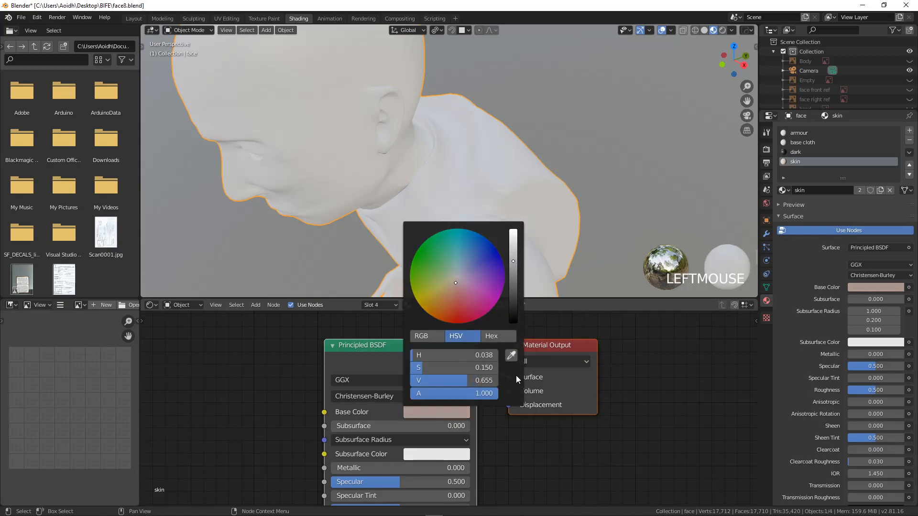
Select the base cloth material and add an Image Texture node beside its Principled BSDF
left_click(805, 142)
middle_click_drag(316, 398, 457, 401)
scroll(383, 400, "down", 2)
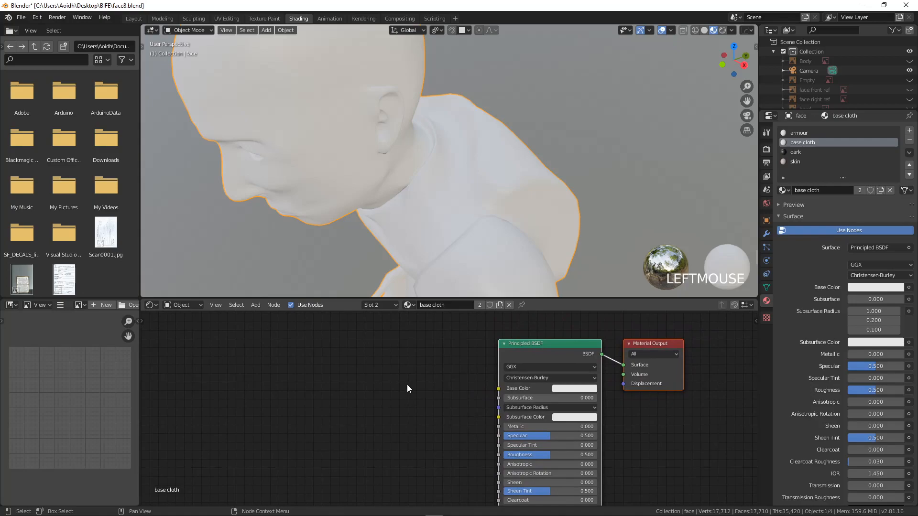
key("shift+a")
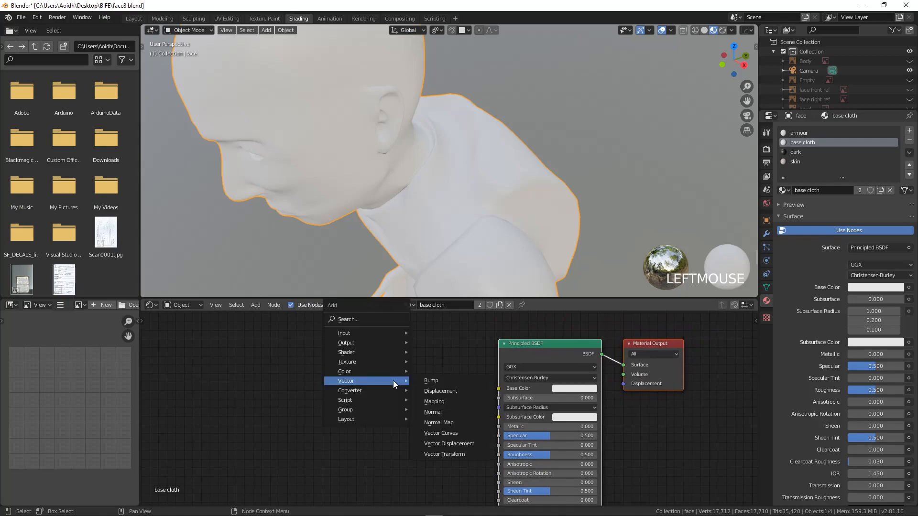
mouse_move(353, 361)
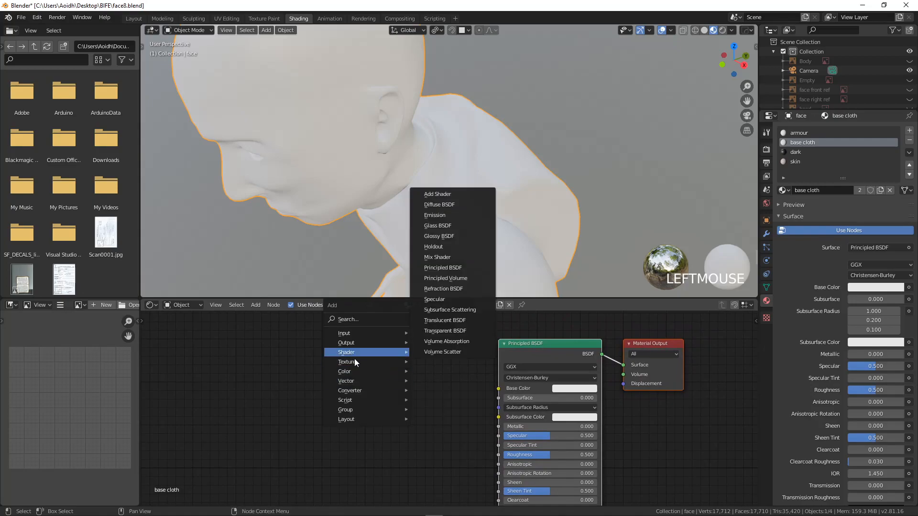
left_click(458, 278)
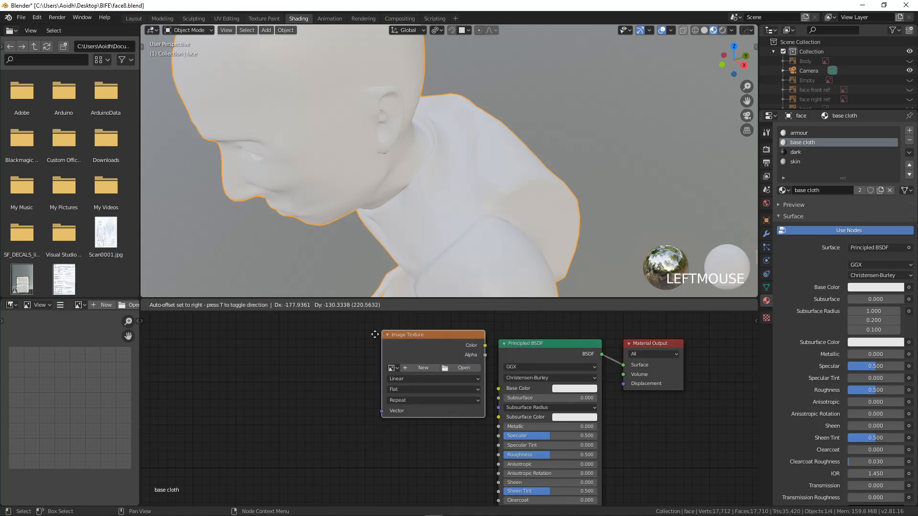
left_click(304, 342)
Load pattern_243_diffuse.png from the textures folder into the Image Texture node
left_click(372, 372)
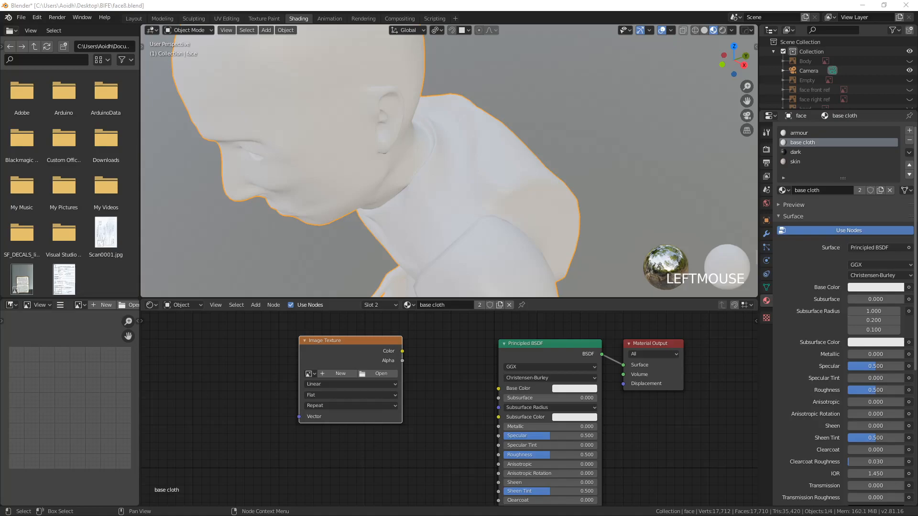
left_click_drag(675, 155, 408, 117)
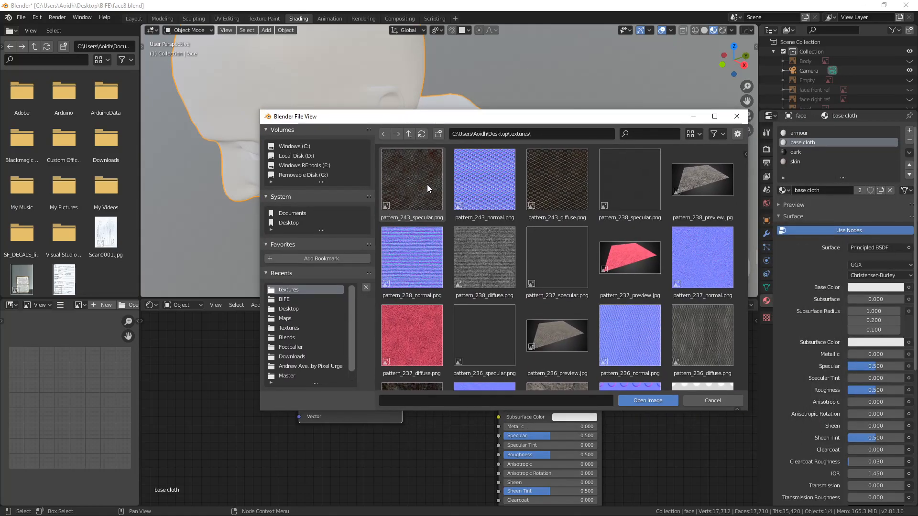
left_click(565, 181)
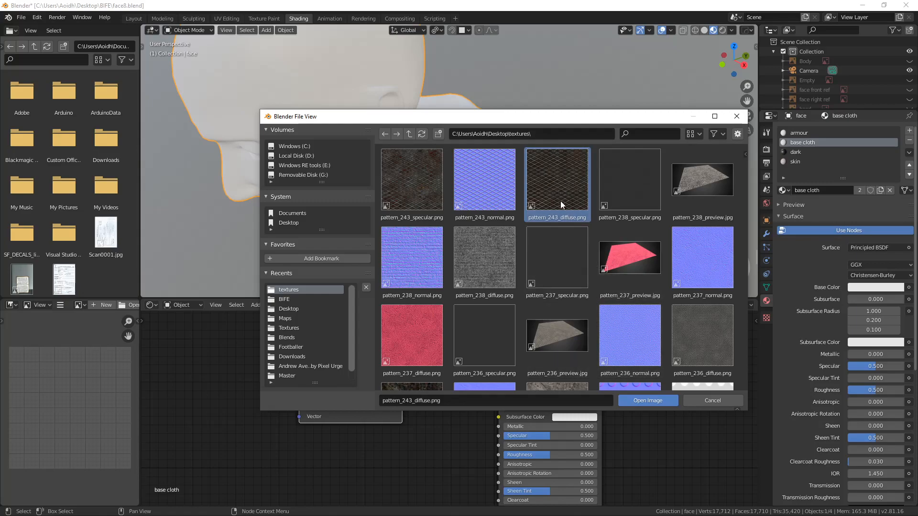
left_click(657, 399)
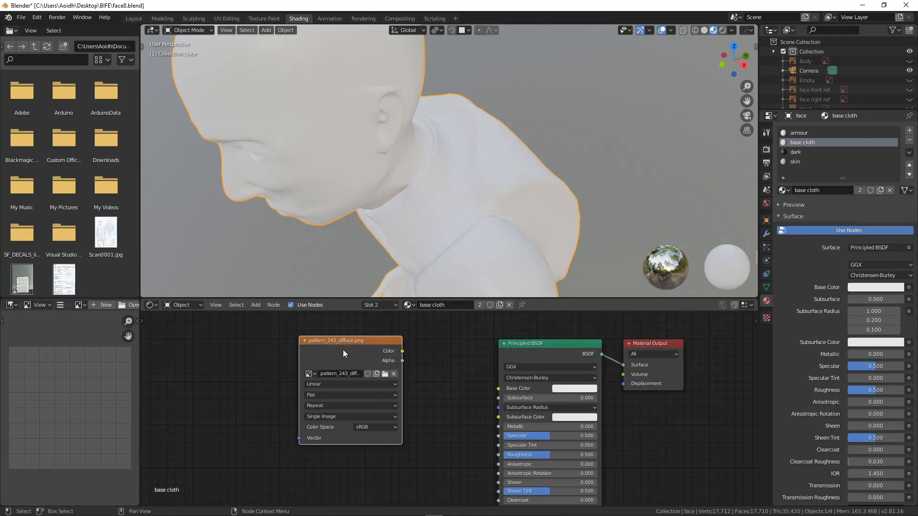
Connect the diffuse texture's Color output to the Base Color input of the base cloth's Principled BSDF
left_click_drag(404, 354, 501, 389)
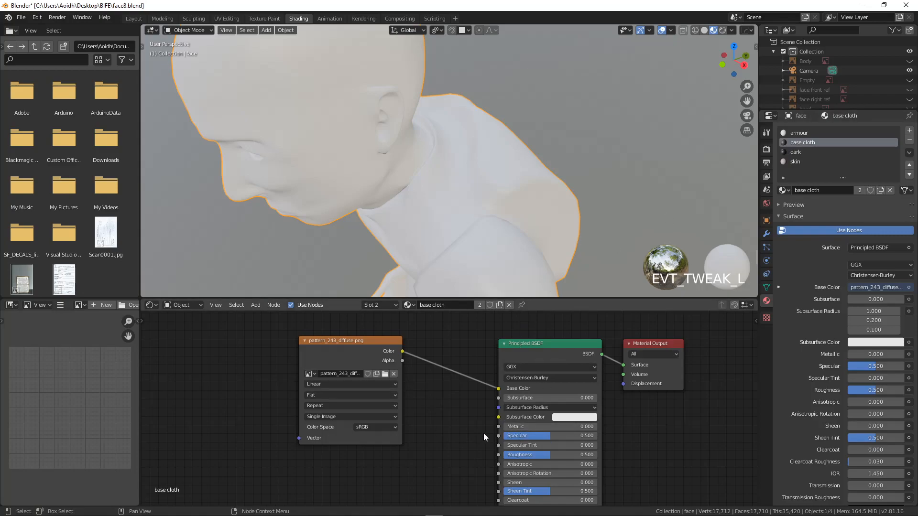
scroll(449, 416, "down", 2)
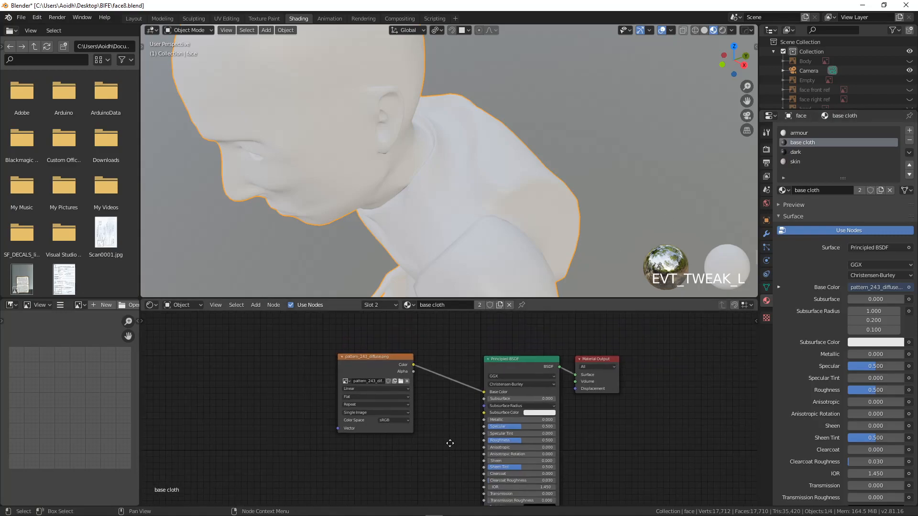
scroll(442, 416, "up", 4)
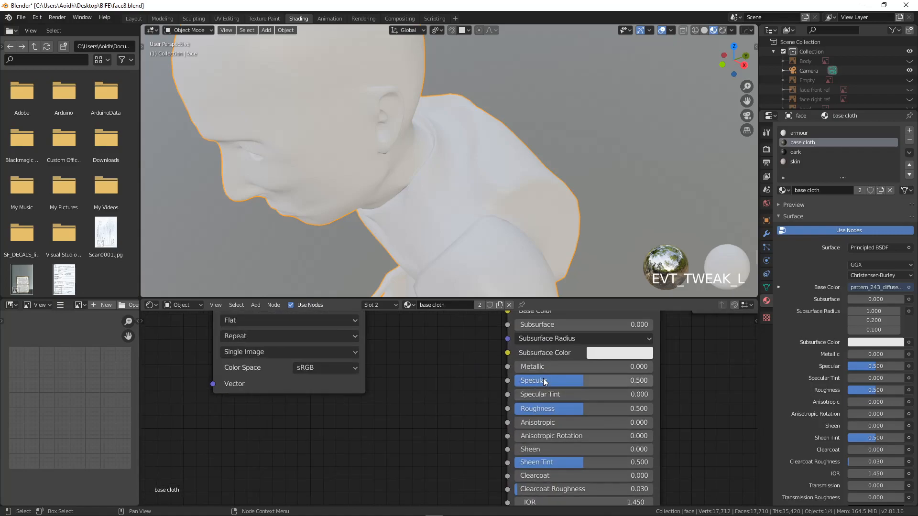
scroll(442, 450, "down", 3)
middle_click_drag(436, 443, 427, 325)
middle_click_drag(375, 387, 417, 515)
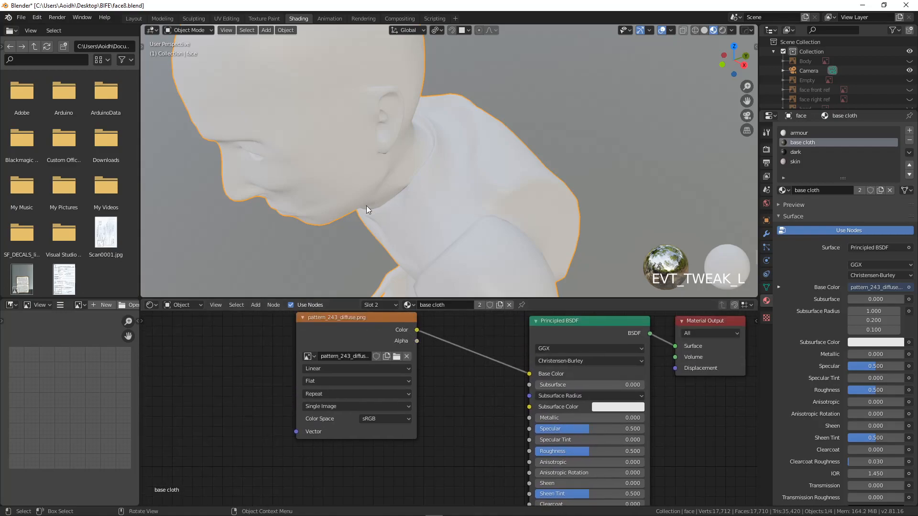
Collapse the diffuse texture node and add a second Image Texture node below it in the base cloth material
left_click(303, 318)
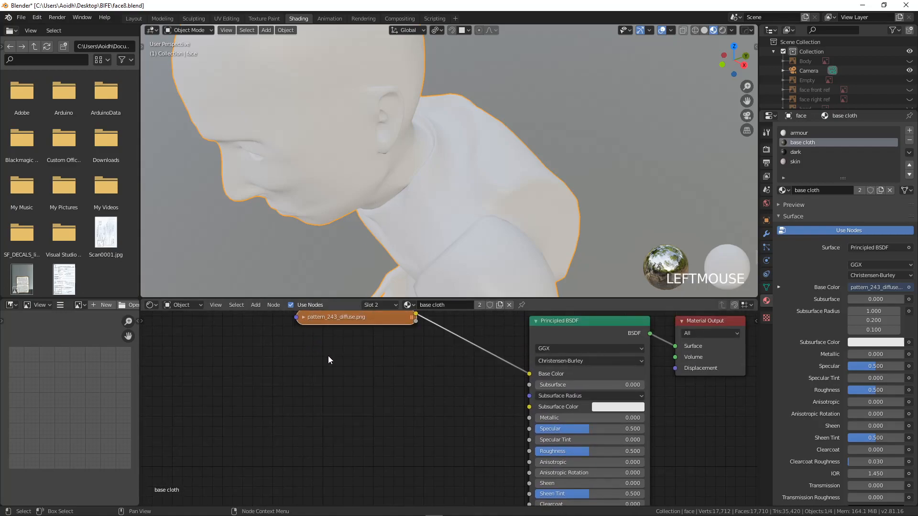
key("shift+a")
mouse_move(323, 357)
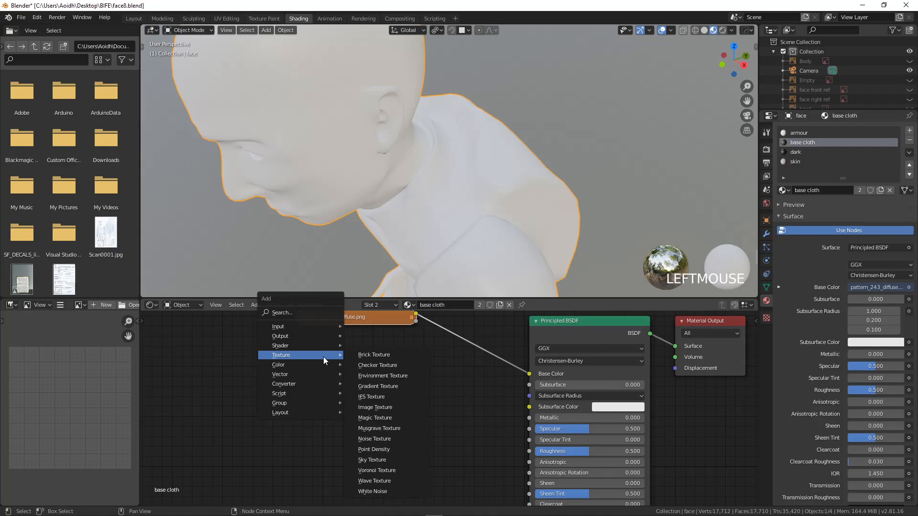
left_click(367, 409)
left_click(287, 366)
Load pattern_243_specular.png into the new texture node, connect its Color to the Principled BSDF's Specular input, and collapse the node
left_click(384, 389)
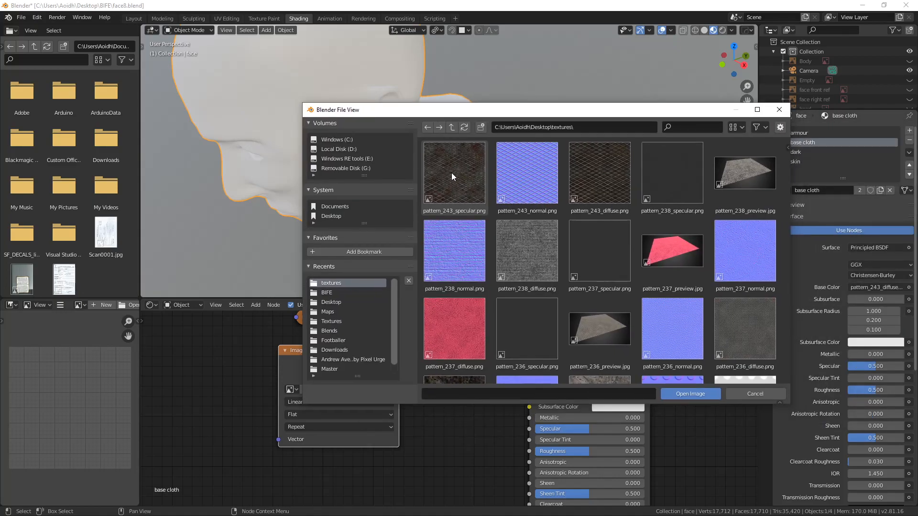
left_click(441, 178)
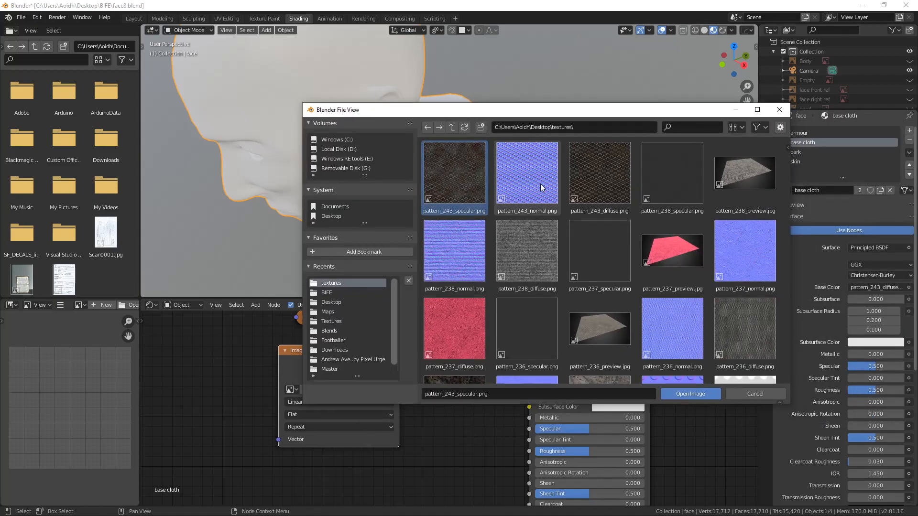
left_click(691, 393)
left_click_drag(400, 364, 530, 428)
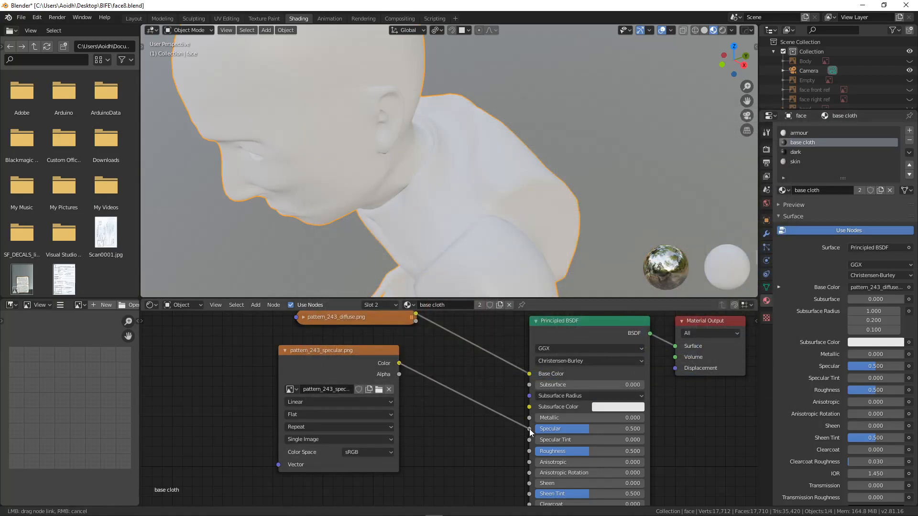
left_click(284, 351)
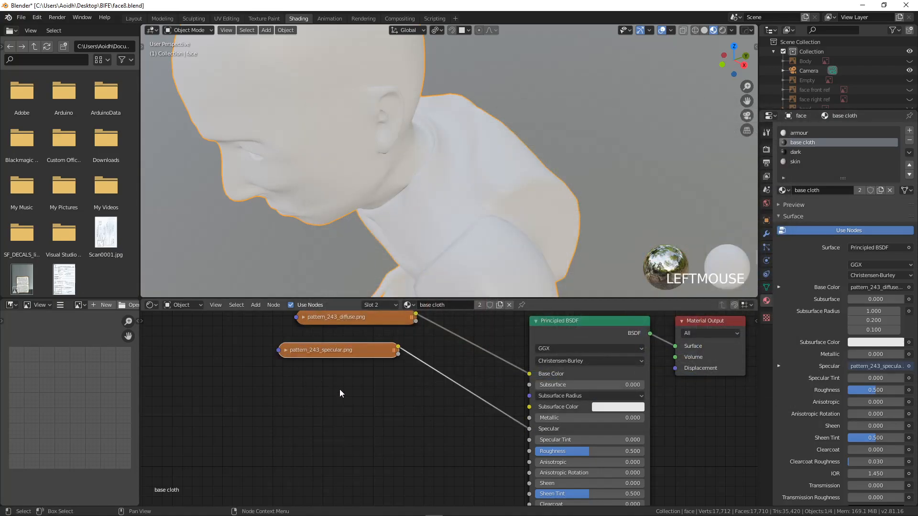
Add a third Image Texture node to the base cloth material and load pattern_243_normal.png into it
key("shift+a")
mouse_move(230, 403)
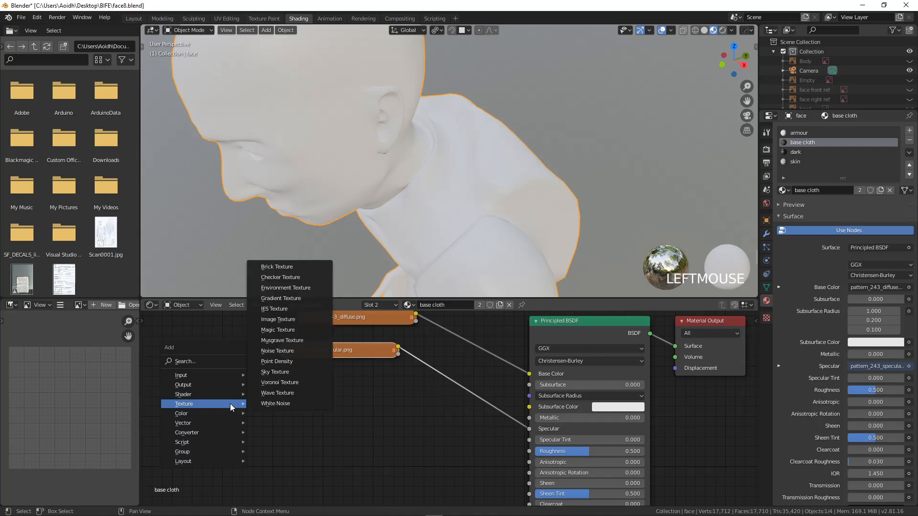
left_click(300, 320)
left_click(306, 420)
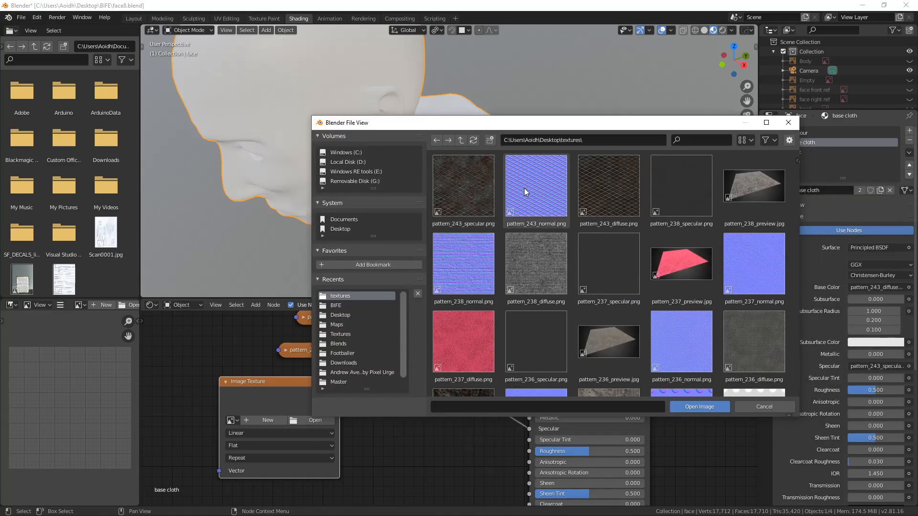
left_click(542, 197)
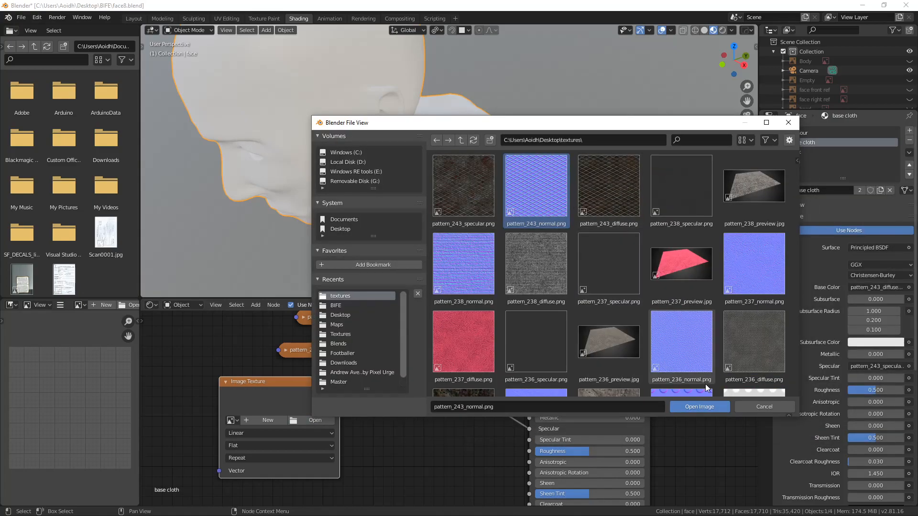
left_click(710, 407)
Move the normal texture node down near the Principled BSDF's Normal input and set its color space to Non-Color
middle_click_drag(397, 455, 345, 412, "shift")
left_click_drag(304, 347, 337, 449)
middle_click_drag(390, 423, 378, 315, "shift")
left_click_drag(317, 340, 306, 393)
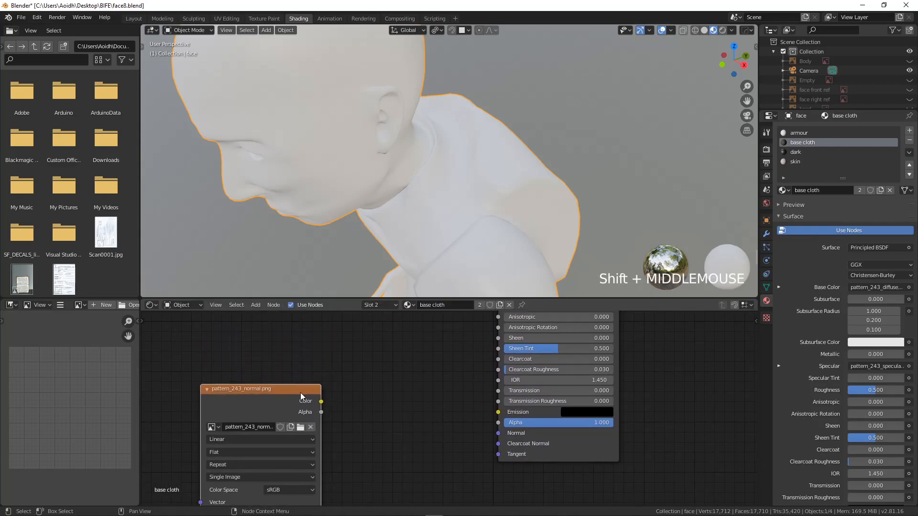
middle_click_drag(366, 408, 324, 365, "shift")
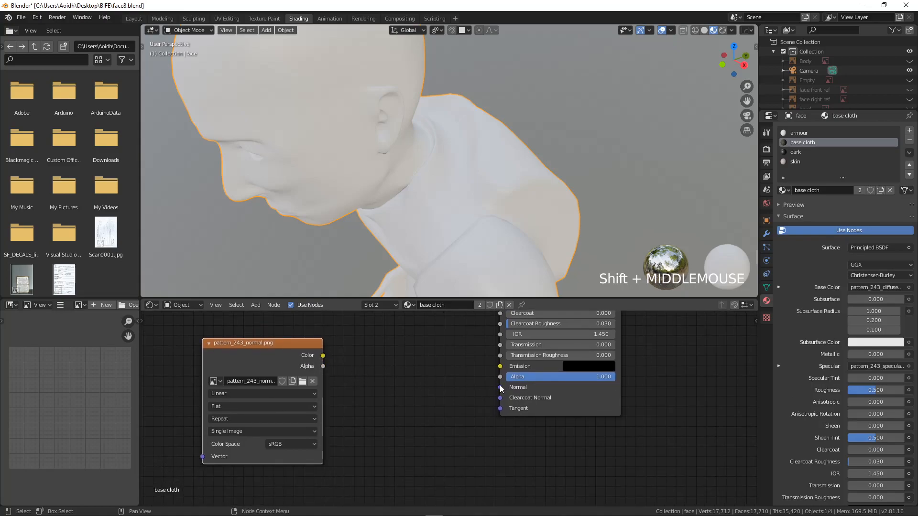
left_click(296, 444)
left_click(281, 400)
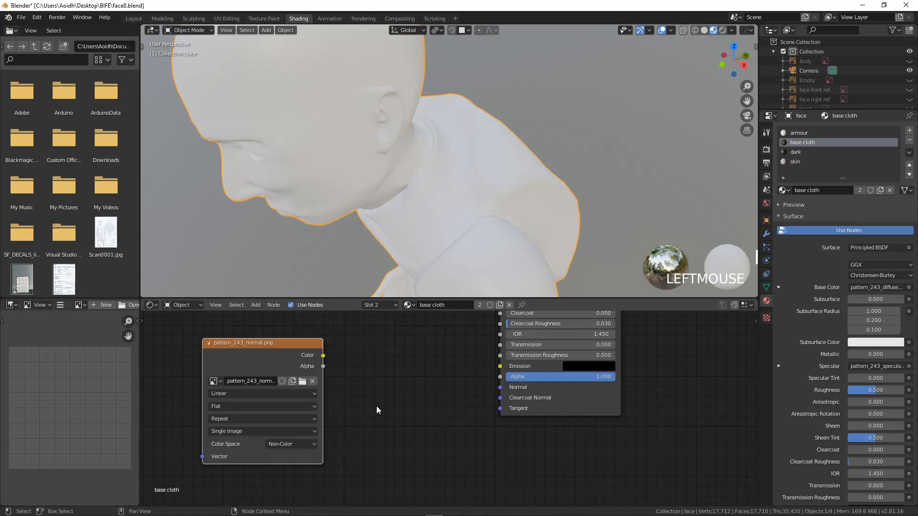
Add a Normal Map node and connect it between the normal texture's Color output and the Principled BSDF's Normal input
key("shift+a")
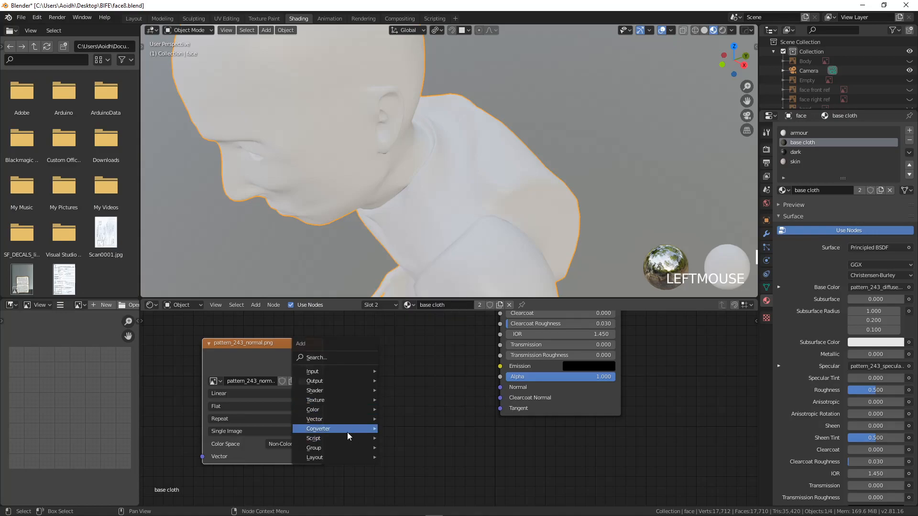
mouse_move(337, 421)
left_click(399, 457)
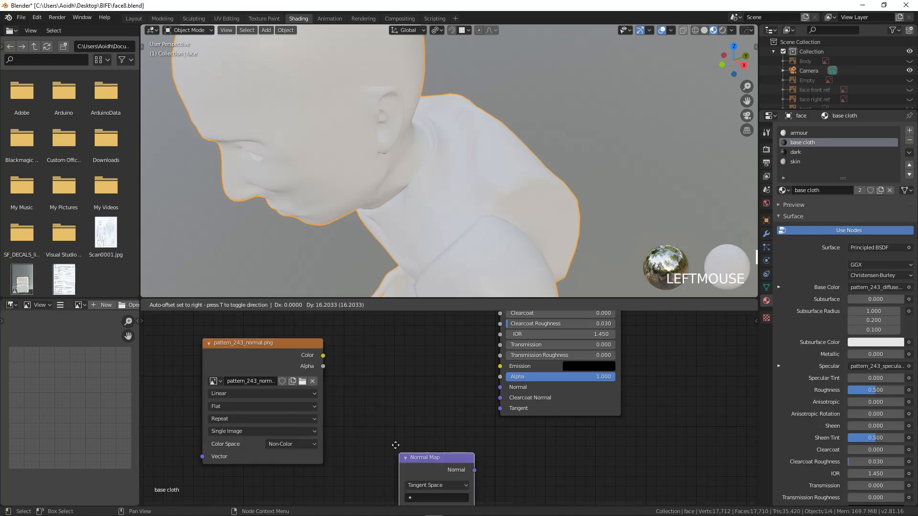
left_click(383, 354)
left_click_drag(323, 355, 382, 427)
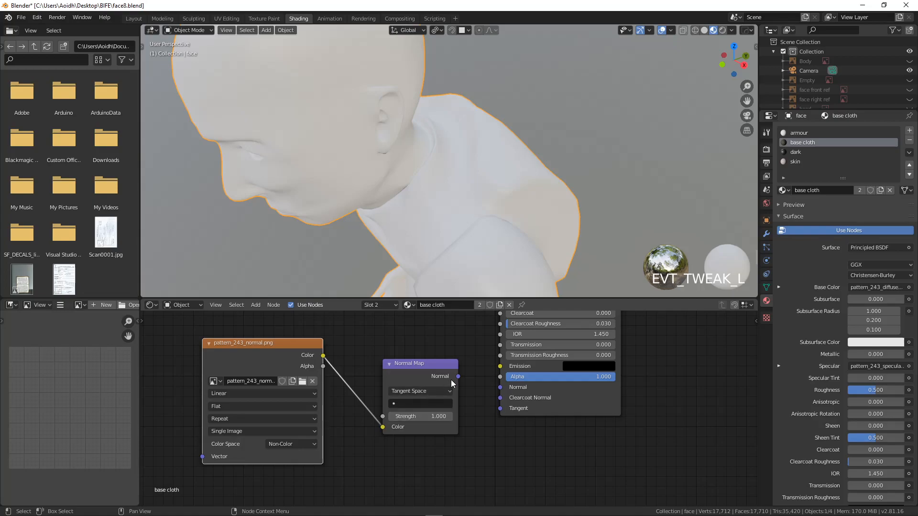
left_click_drag(458, 377, 502, 388)
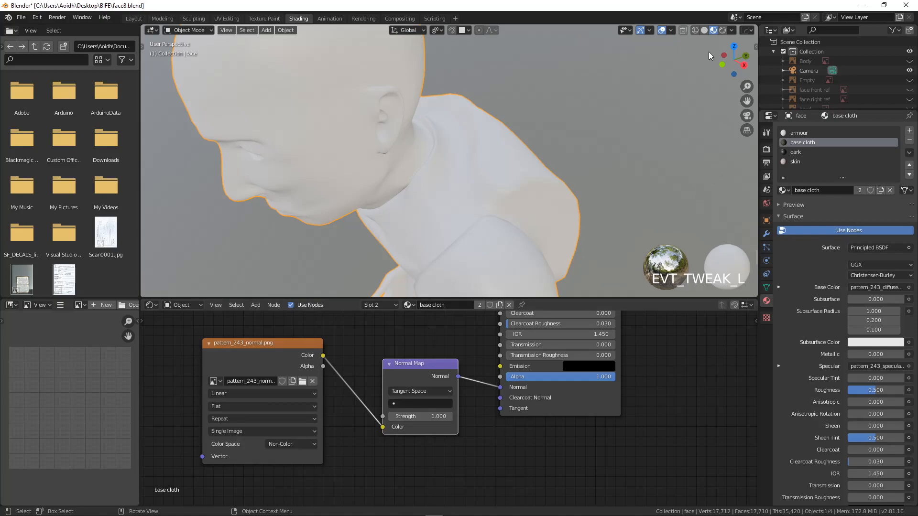
Switch the viewport to rendered shading and examine the character's upper body from the front
left_click(722, 30)
scroll(500, 172, "down", 3)
middle_click_drag(476, 185, 530, 156)
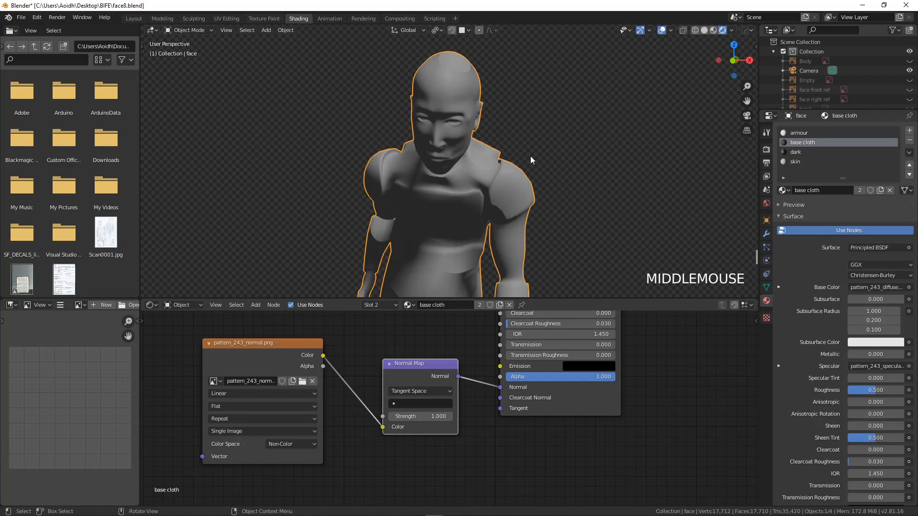
Select the armour material and darken its Principled BSDF base color to a mid grey
left_click(798, 133)
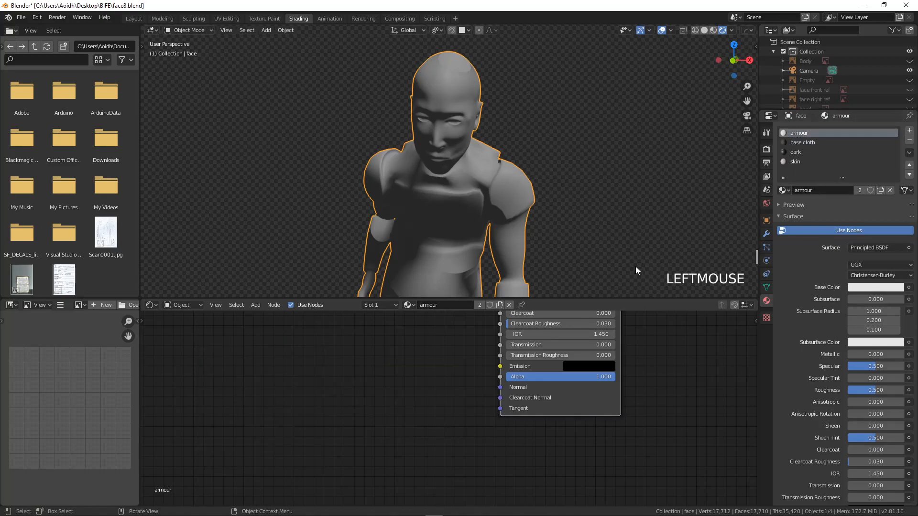
middle_click_drag(564, 356, 556, 505)
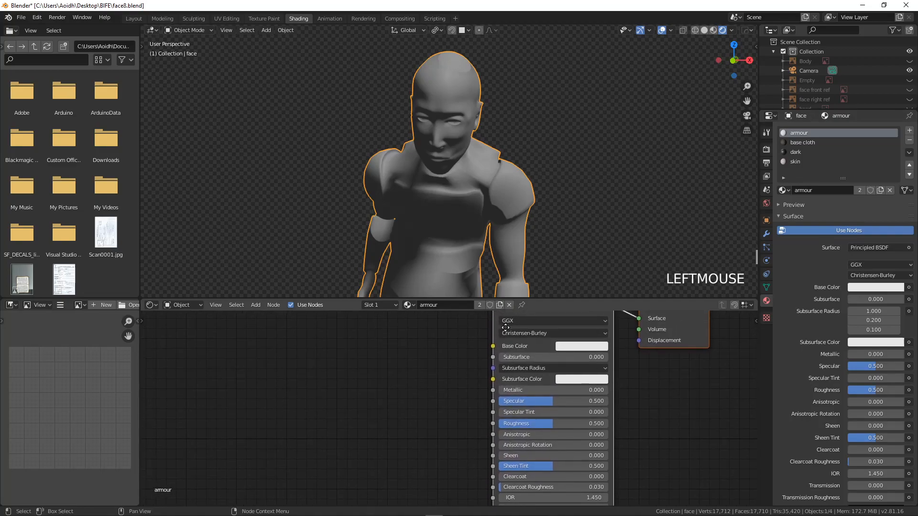
left_click(566, 346)
left_click_drag(642, 233, 642, 240)
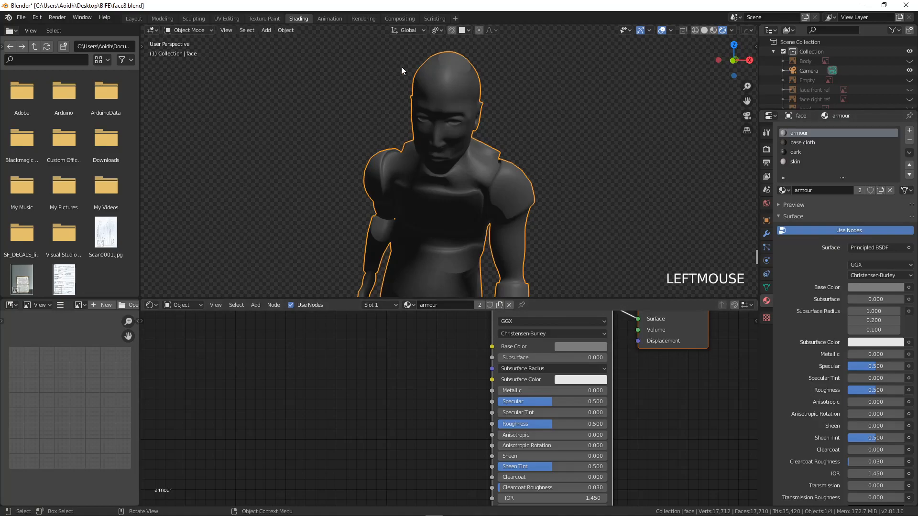
scroll(431, 174, "down", 2)
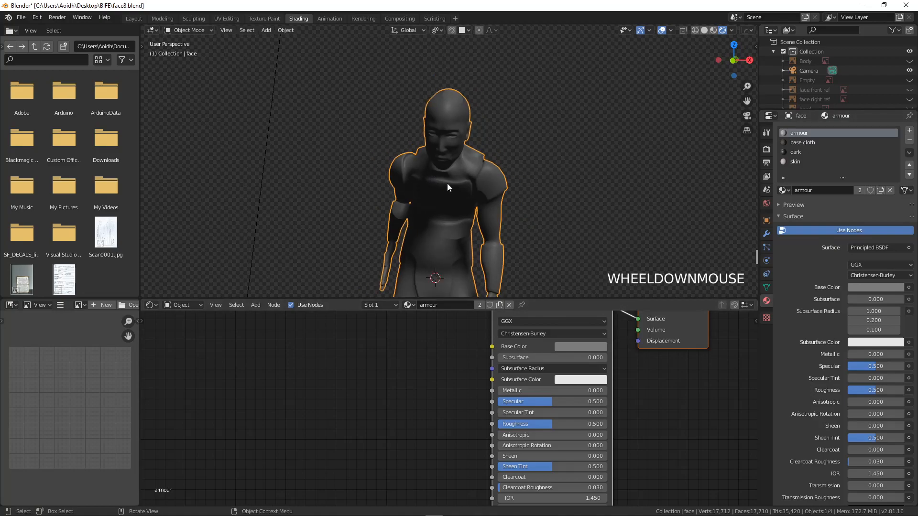
middle_click_drag(436, 363, 418, 414)
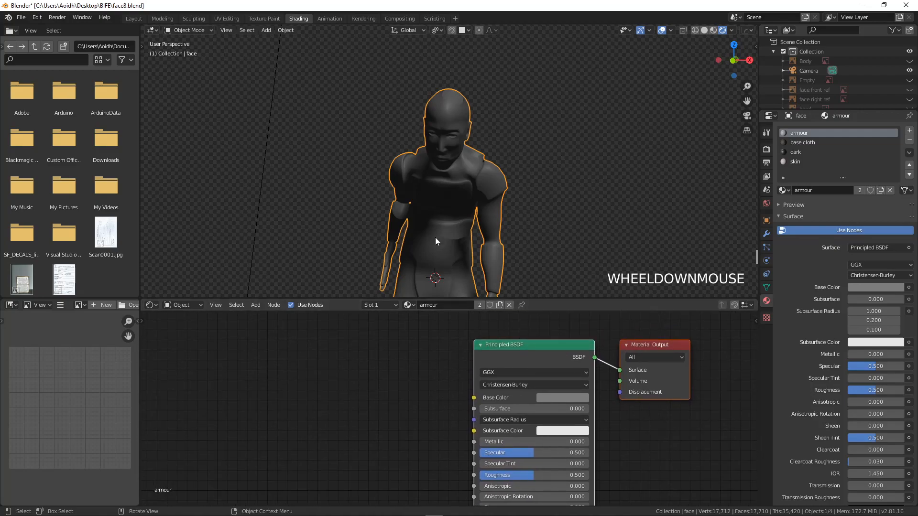
Return the viewport to solid shading and open the character mesh for editing in the Modeling workspace
left_click(704, 31)
left_click(163, 19)
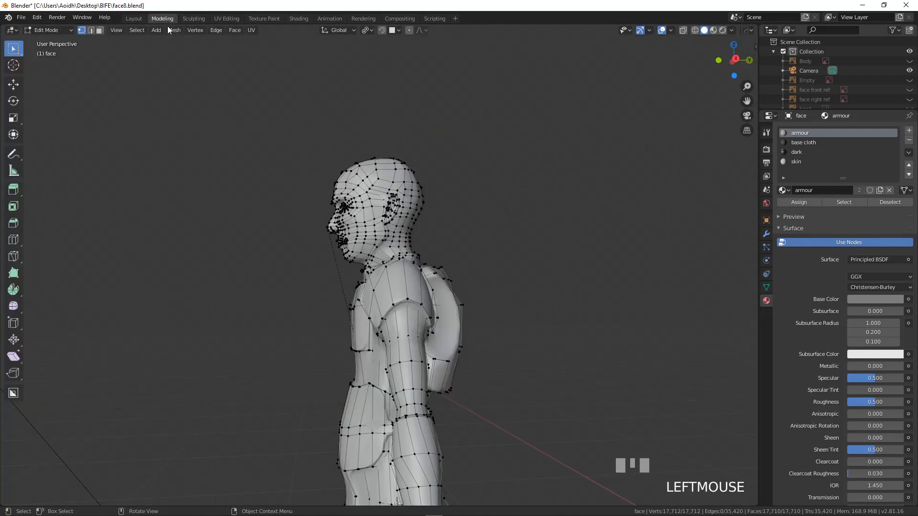
middle_click_drag(279, 231, 450, 203)
scroll(434, 255, "up", 3)
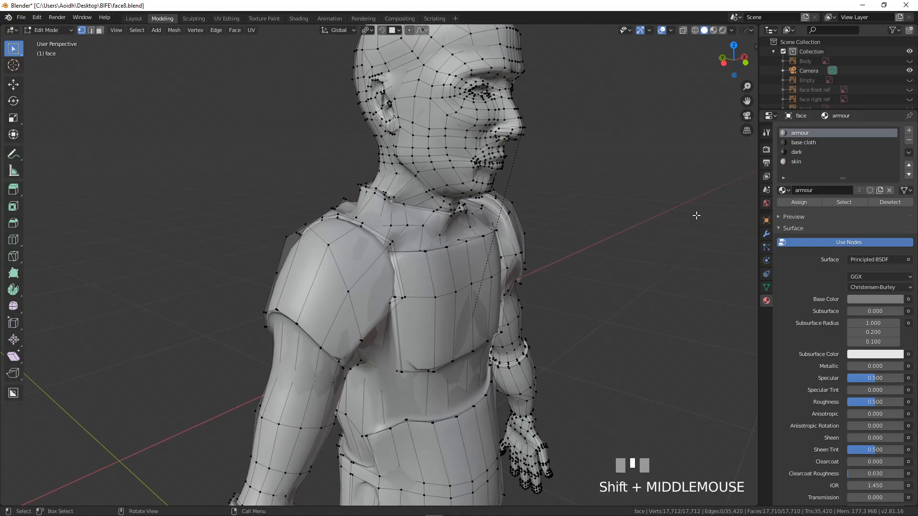
Select the face loops around the side of the sole and heel on the first boot
scroll(483, 250, "down", 4)
middle_click_drag(483, 250, 411, 282)
scroll(437, 275, "down", 3)
scroll(431, 245, "up", 3)
middle_click_drag(411, 282, 410, 235, "shift")
middle_click_drag(410, 235, 410, 252, "shift")
scroll(411, 252, "up", 3)
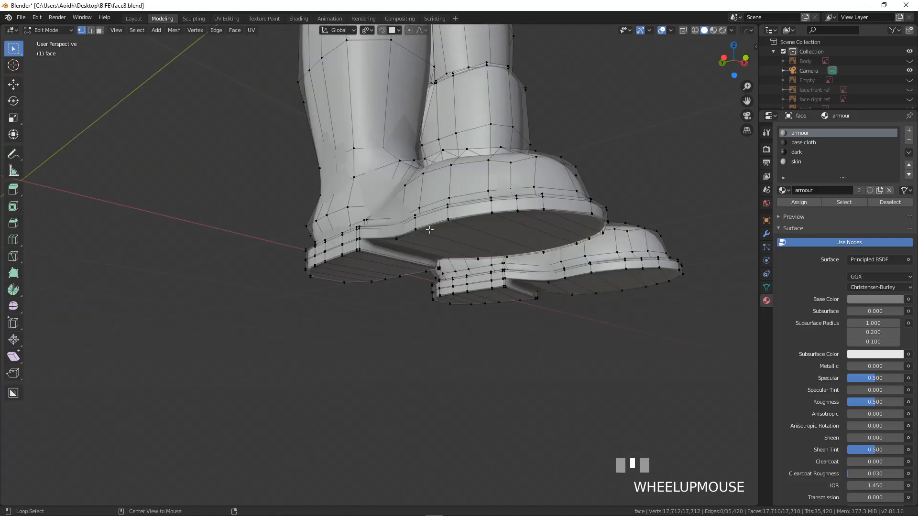
left_click(432, 223, "alt")
left_click(432, 222, "alt+shift")
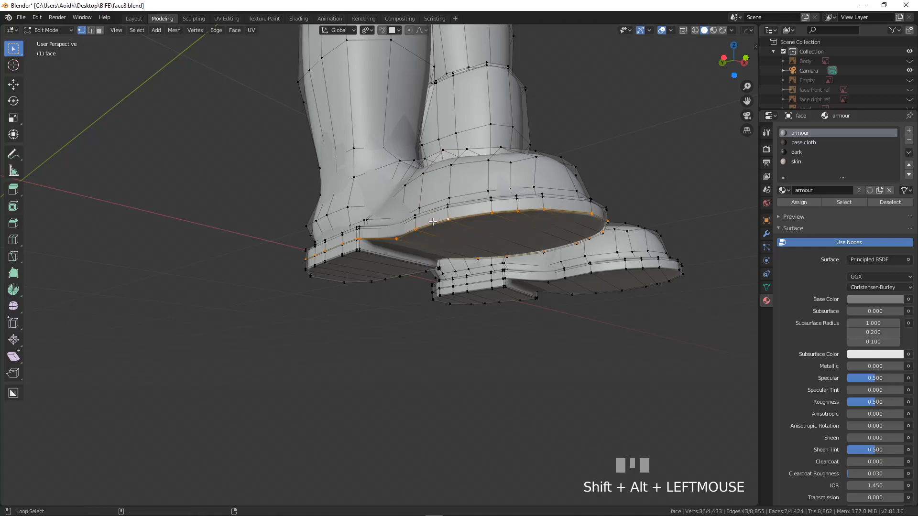
left_click(436, 209, "alt+shift")
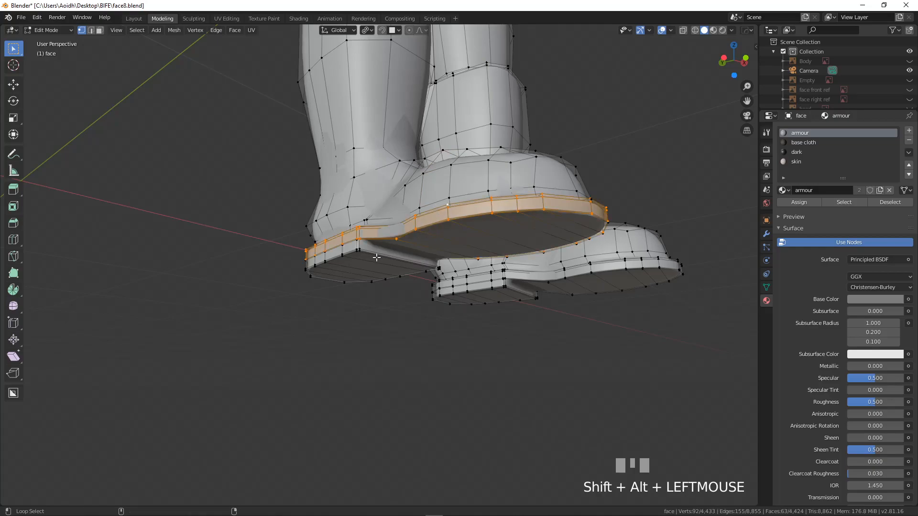
left_click(348, 253, "alt+shift")
left_click(347, 256, "alt+shift")
Add the edge and face loops around the other boot's heel and sole side to the selection
middle_click_drag(349, 245, 430, 276)
key("KP_Decimal")
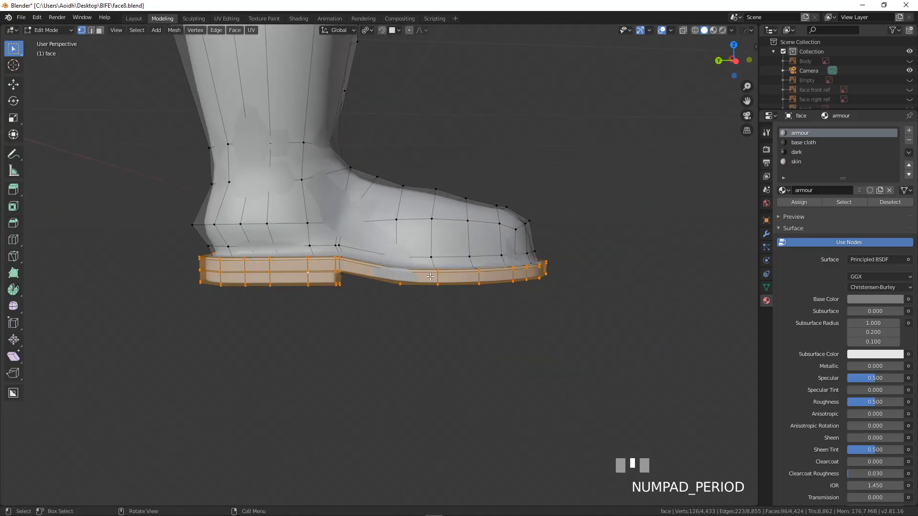
middle_click_drag(349, 273, 557, 292)
middle_click_drag(530, 342, 510, 278, "shift")
left_click(479, 418, "alt+shift")
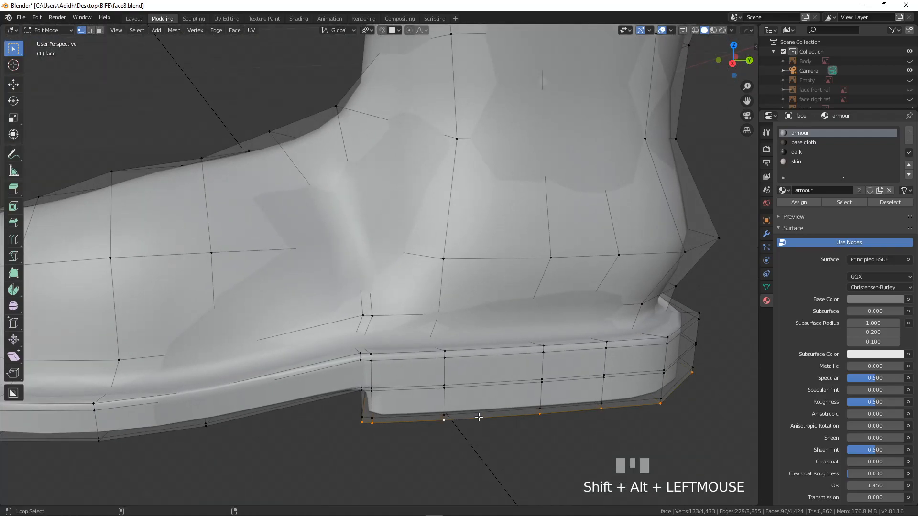
left_click(478, 410, "alt+shift")
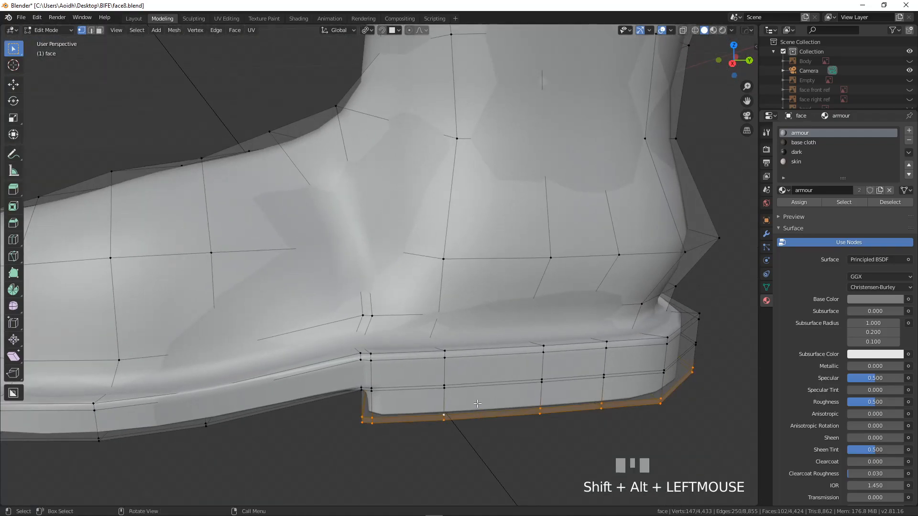
left_click(476, 384, "alt+shift")
left_click(469, 358, "alt+shift")
left_click(469, 350, "alt+shift")
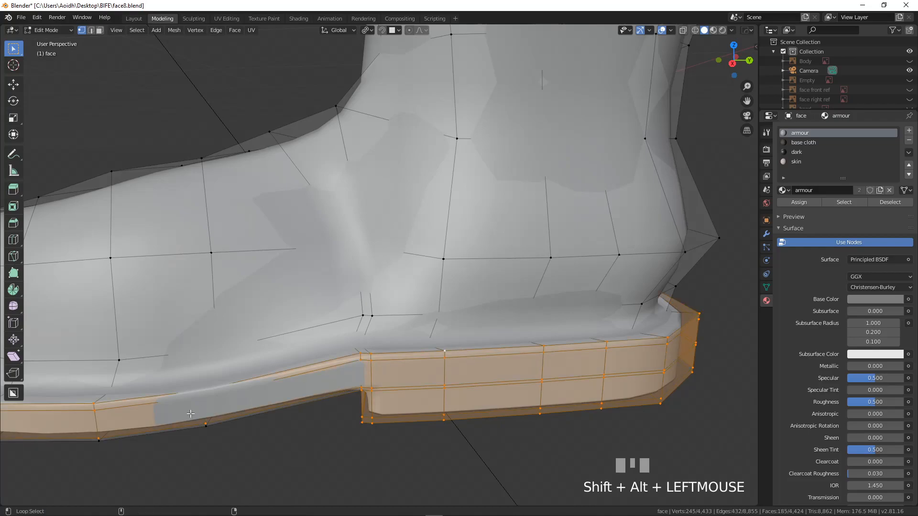
left_click(185, 429, "alt+shift")
Add the underside faces of the heels and front soles of both boots to the selection
scroll(189, 426, "down", 4)
middle_click_drag(188, 426, 461, 166)
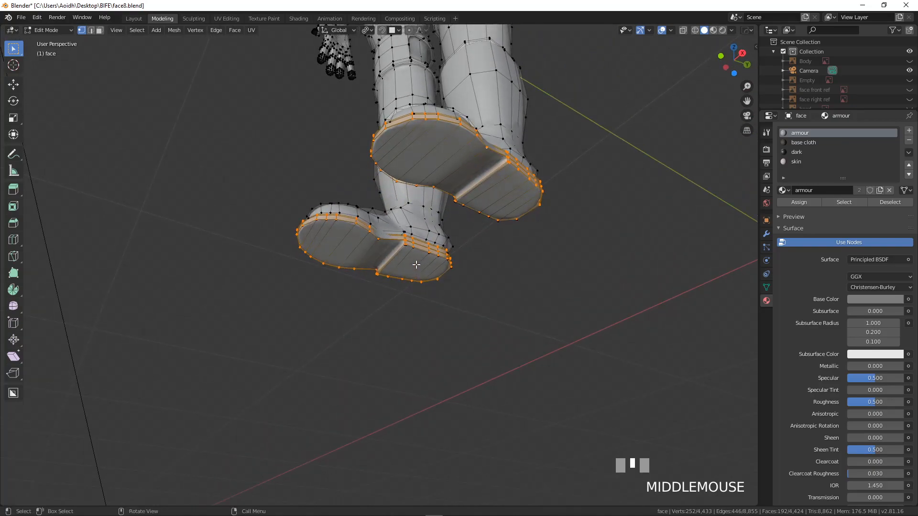
scroll(416, 265, "up", 2)
left_click(460, 234, "alt+shift")
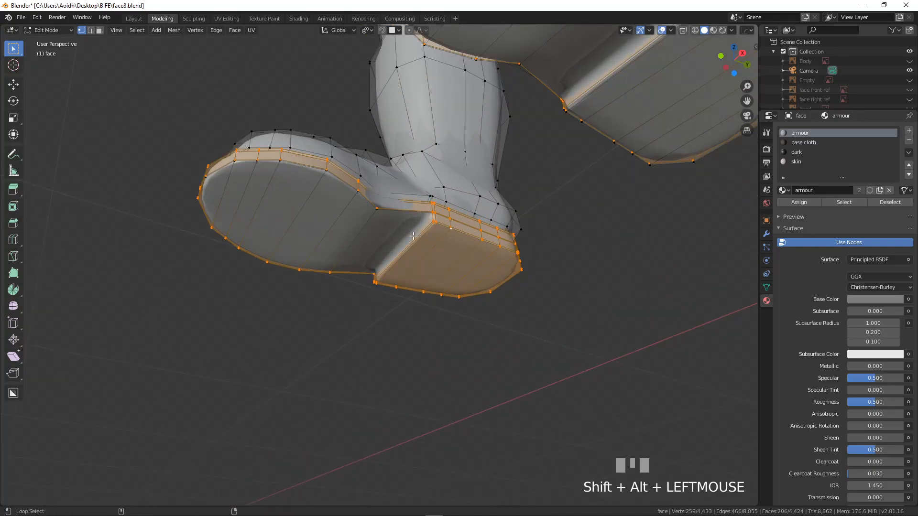
left_click(372, 206, "alt+shift")
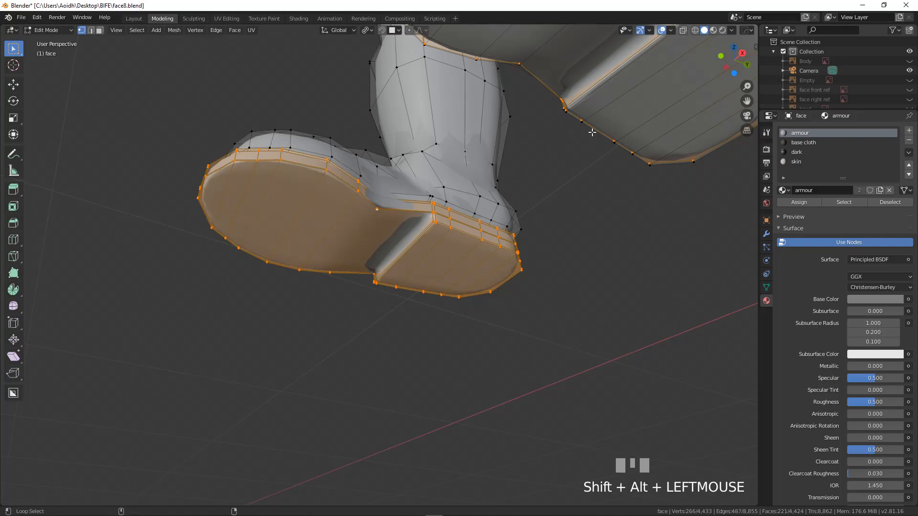
left_click(596, 123, "alt+shift")
left_click(539, 77, "alt+shift")
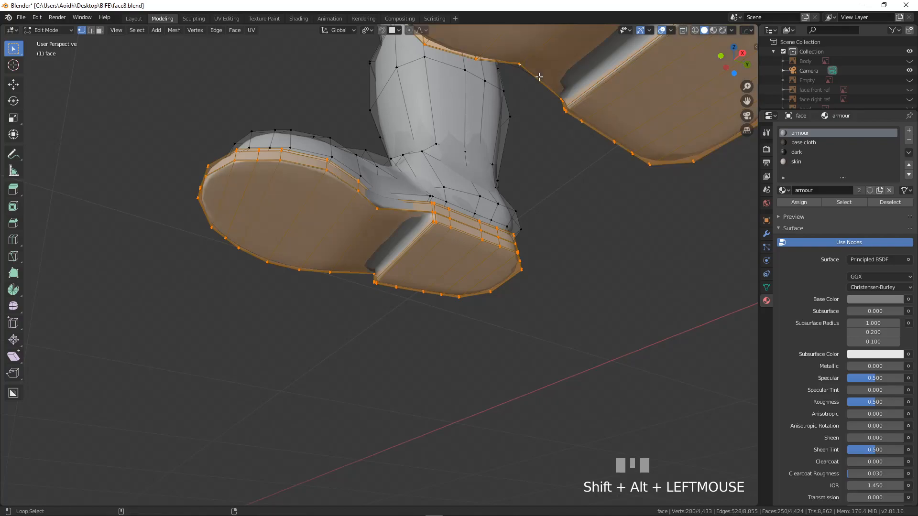
Assign the dark material to the selected boot soles and heels, and switch the viewport to material preview shading
scroll(537, 82, "down", 3)
middle_click_drag(535, 84, 512, 129, "shift")
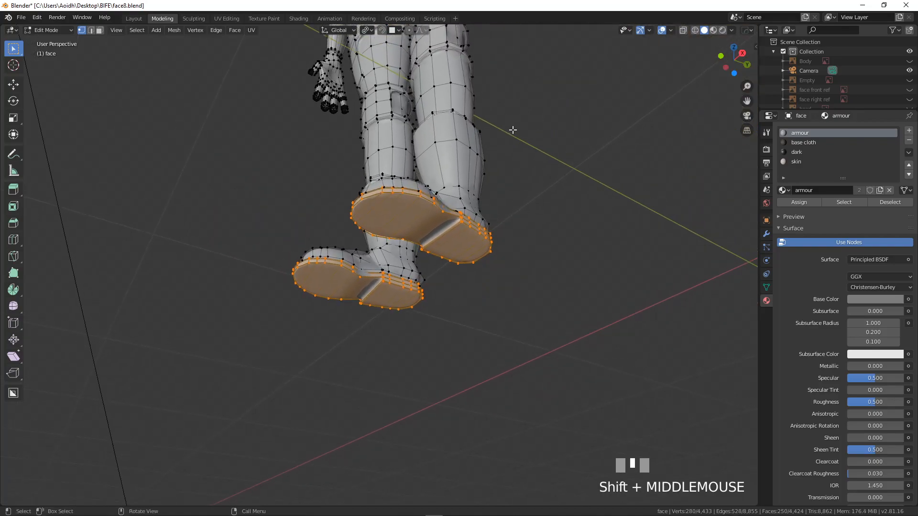
left_click(804, 152)
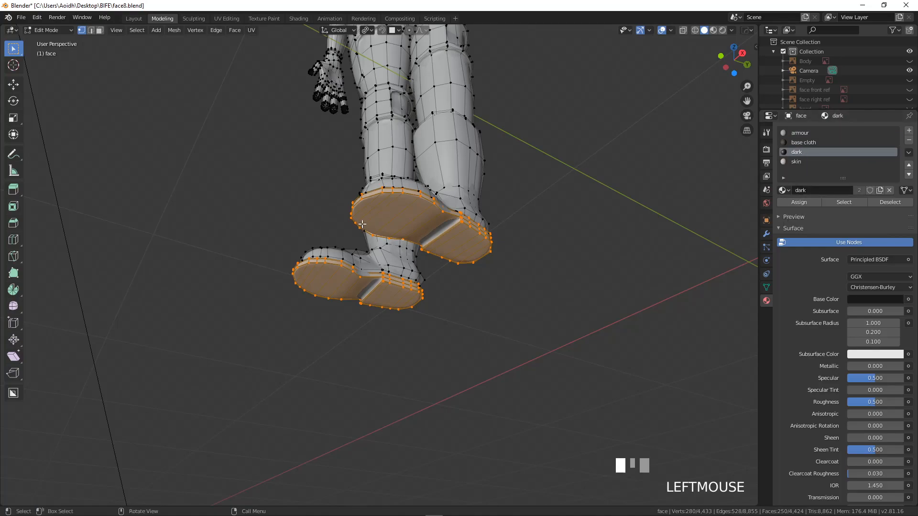
left_click(806, 203)
left_click(713, 30)
middle_click_drag(523, 185, 512, 240)
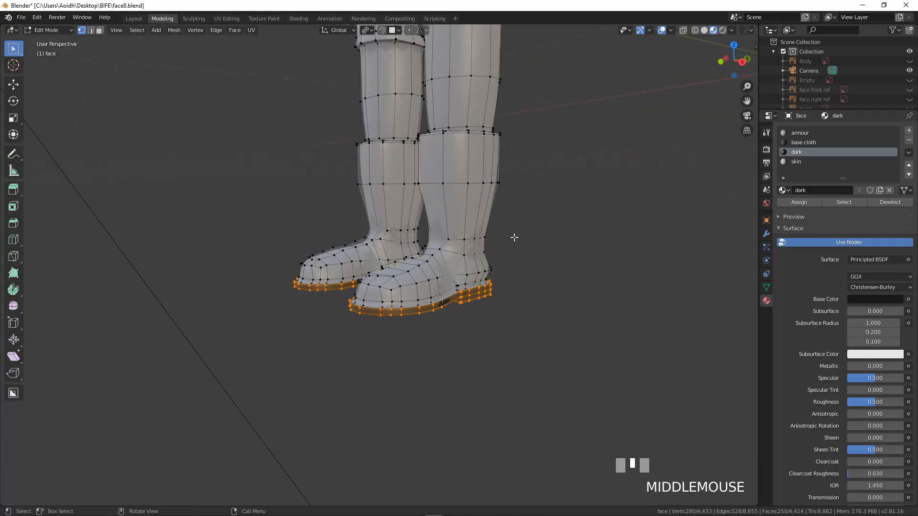
scroll(484, 374, "up", 2)
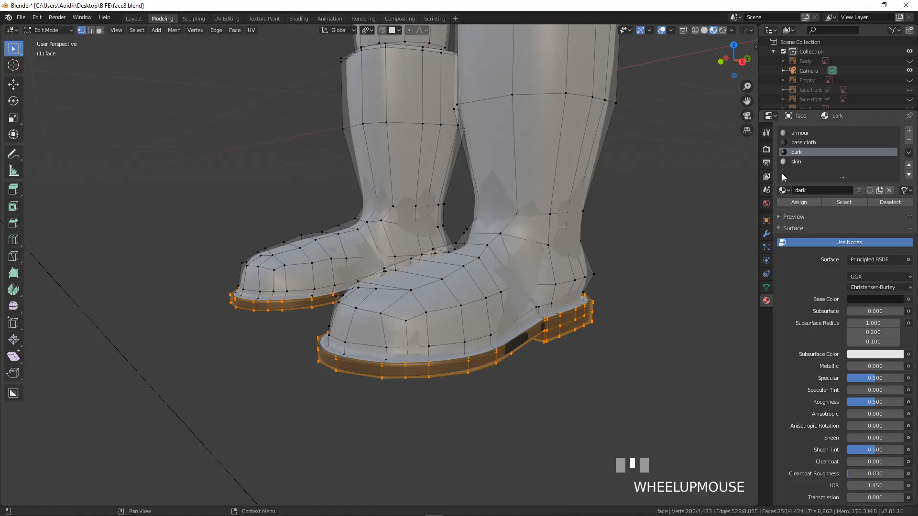
Try the skin material on the selected soles and heels, and reassign the dark material to them
left_click(796, 162)
left_click(797, 202)
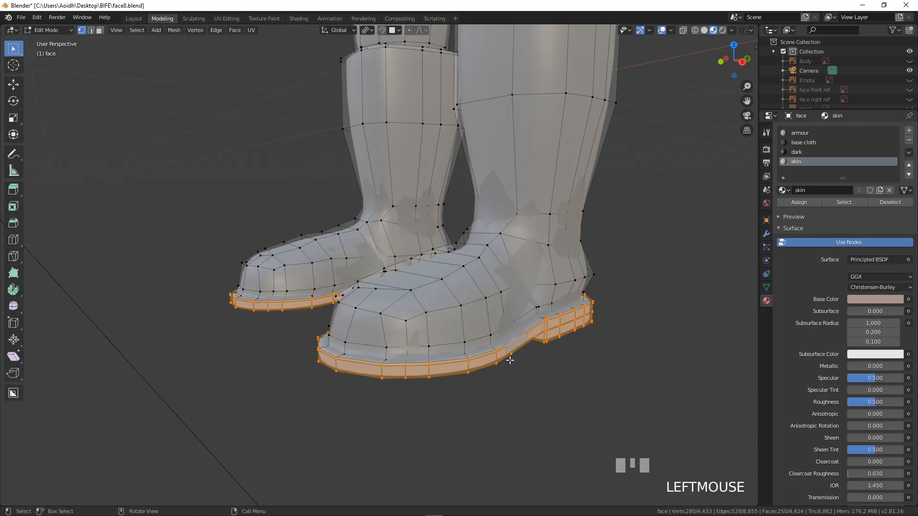
left_click(804, 152)
left_click(796, 202)
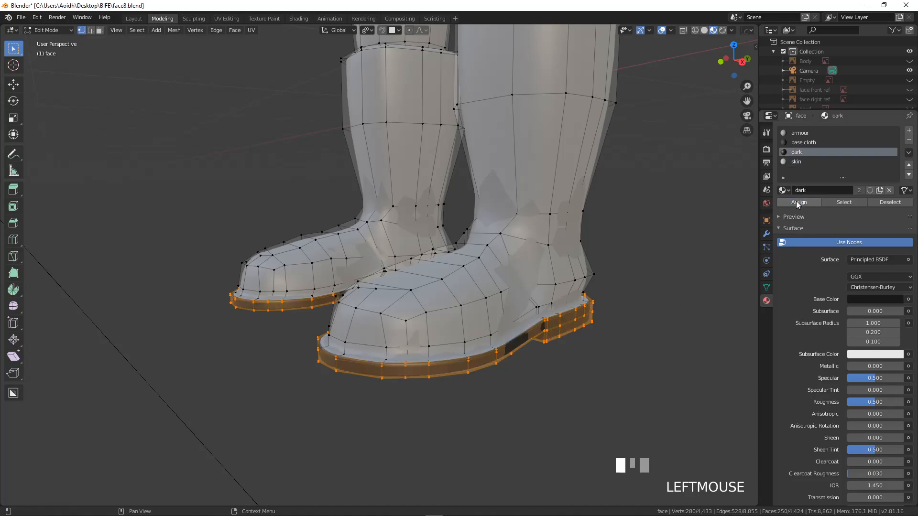
Examine the character's legs, torso, collar and shoulders to locate the borders of the armour parts
scroll(379, 328, "down", 4)
middle_click_drag(381, 328, 451, 326)
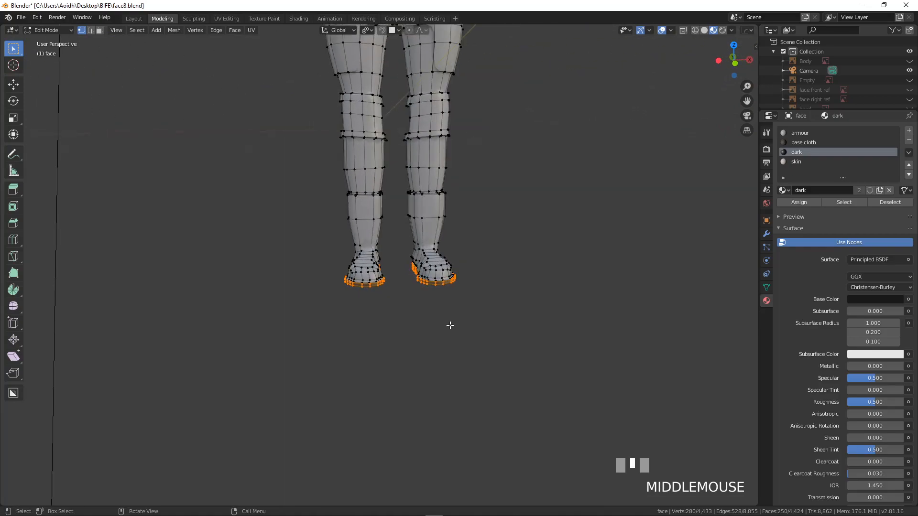
scroll(450, 326, "up", 3)
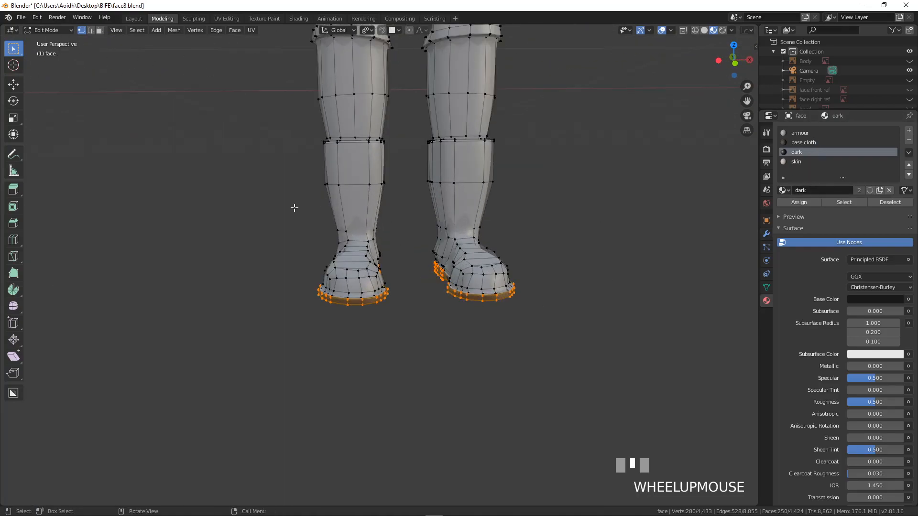
scroll(458, 243, "down", 3)
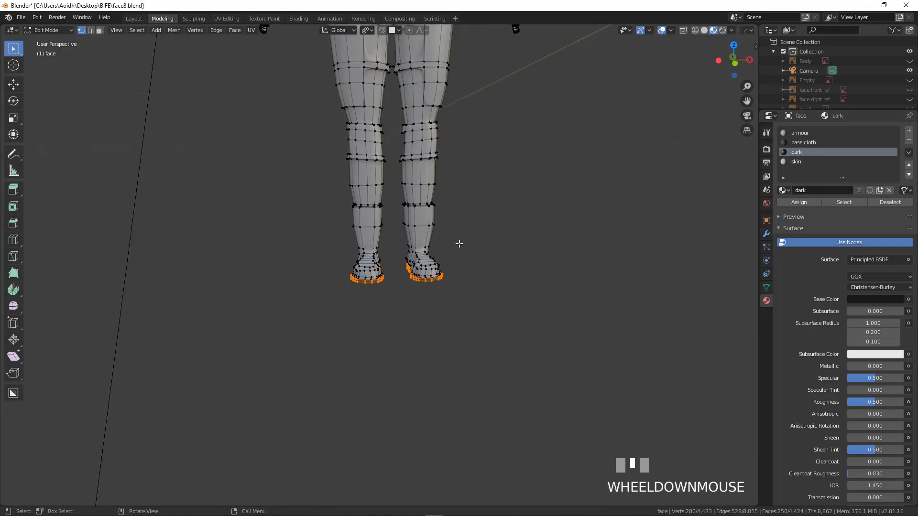
middle_click_drag(455, 242, 444, 369, "shift")
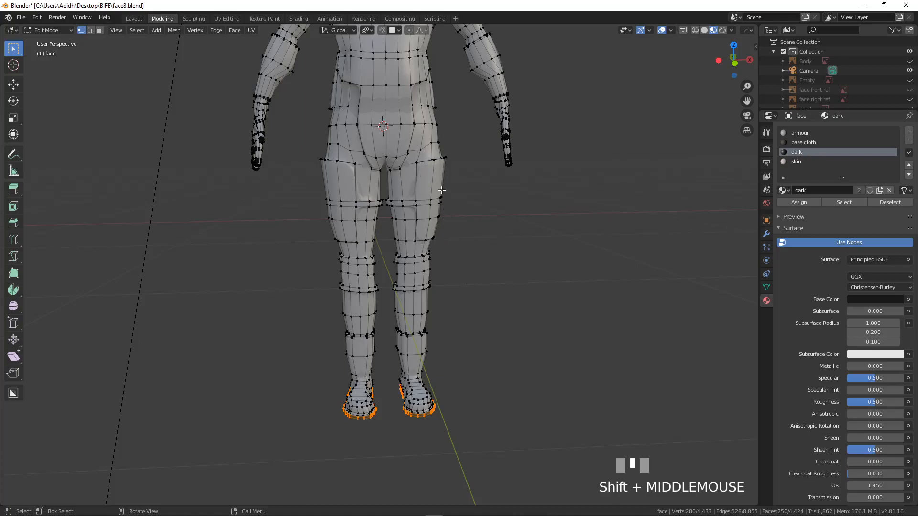
middle_click_drag(441, 190, 474, 295, "shift")
scroll(459, 291, "up", 4)
middle_click_drag(459, 258, 415, 304, "shift")
scroll(416, 305, "up", 4)
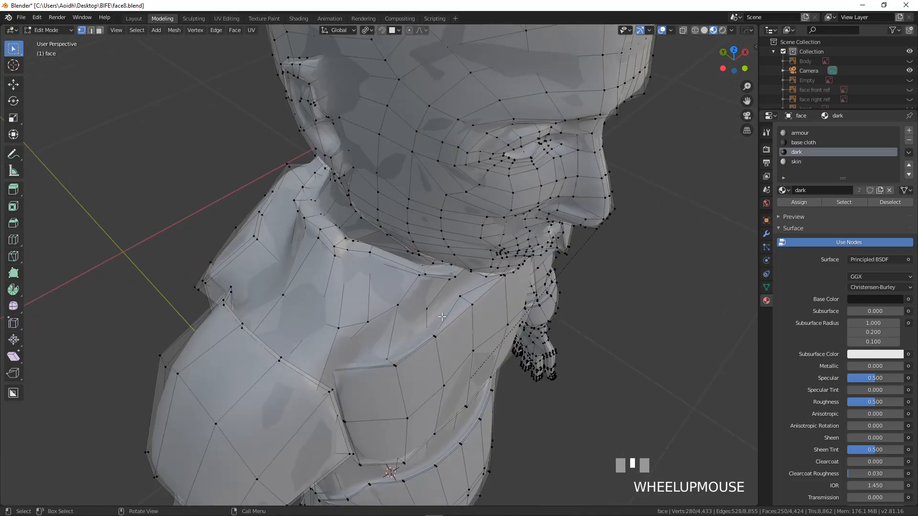
scroll(446, 320, "down", 3)
middle_click_drag(445, 320, 436, 214)
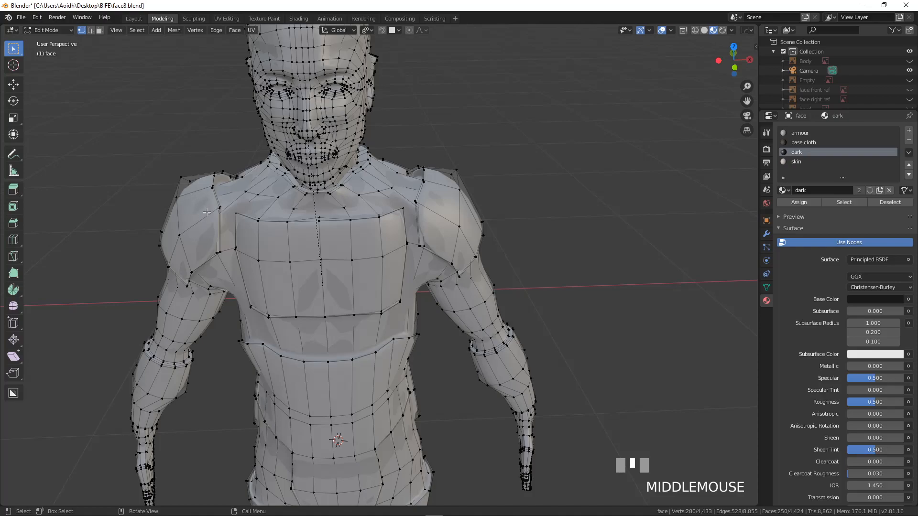
middle_click_drag(332, 268, 383, 260)
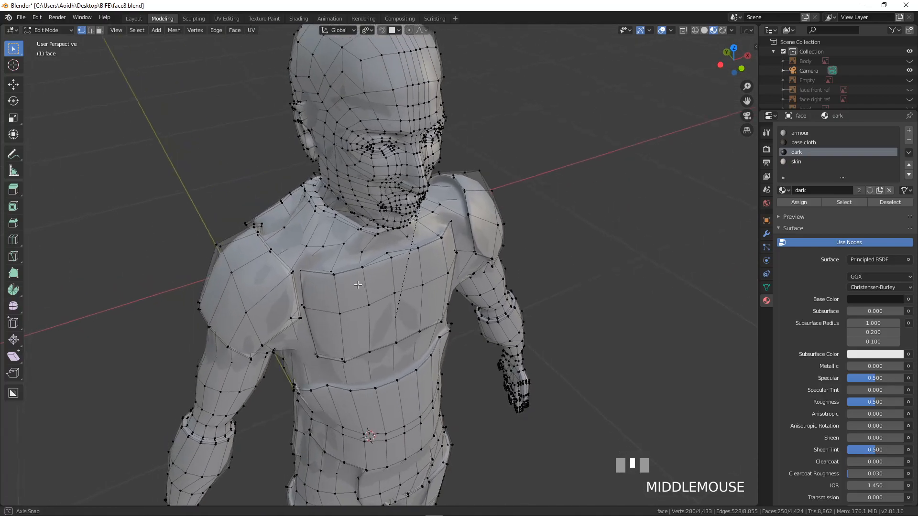
Select the edge loops around the chest plate and the shoulder pads
scroll(393, 259, "up", 3)
left_click(392, 254, "alt")
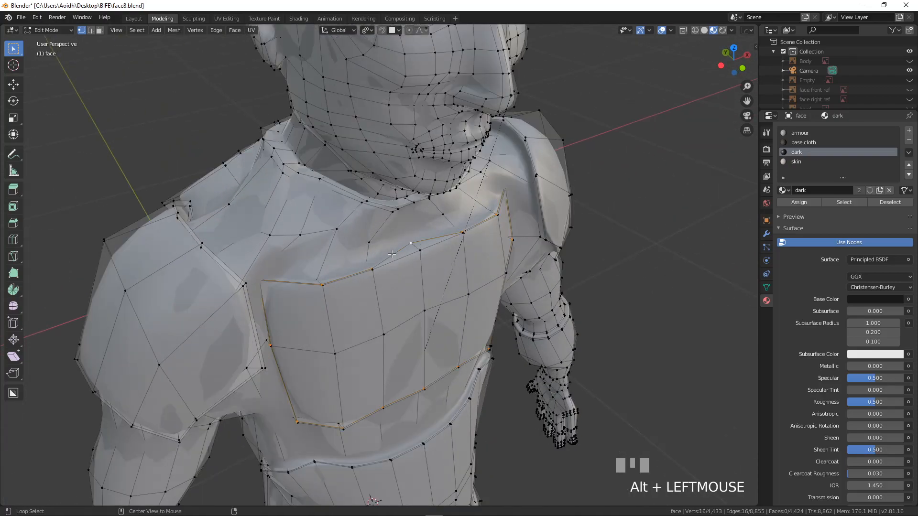
middle_click_drag(403, 262, 553, 149)
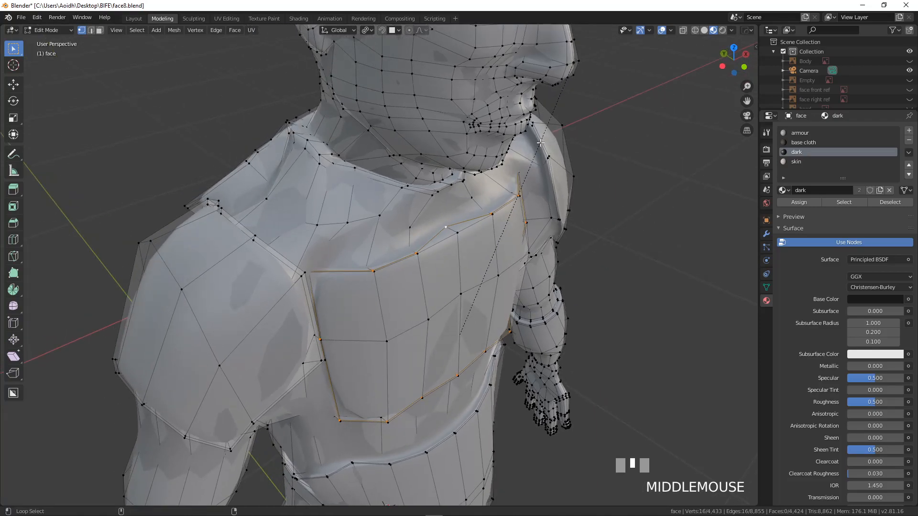
left_click(540, 142, "alt+shift")
middle_click_drag(406, 273, 334, 257)
middle_click_drag(190, 227, 426, 216, "shift")
left_click(142, 130, "alt+shift")
Add the back plate's border loop to the selection and mark all selected edges as seams
scroll(201, 258, "down", 5)
scroll(382, 287, "up", 4)
scroll(399, 269, "up", 4)
left_click(398, 269, "alt+shift")
scroll(399, 269, "down", 5)
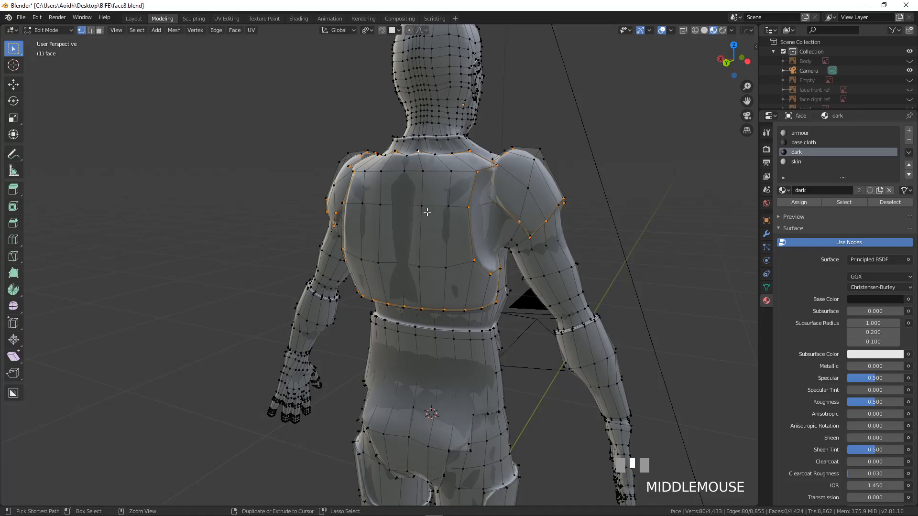
key("ctrl+e")
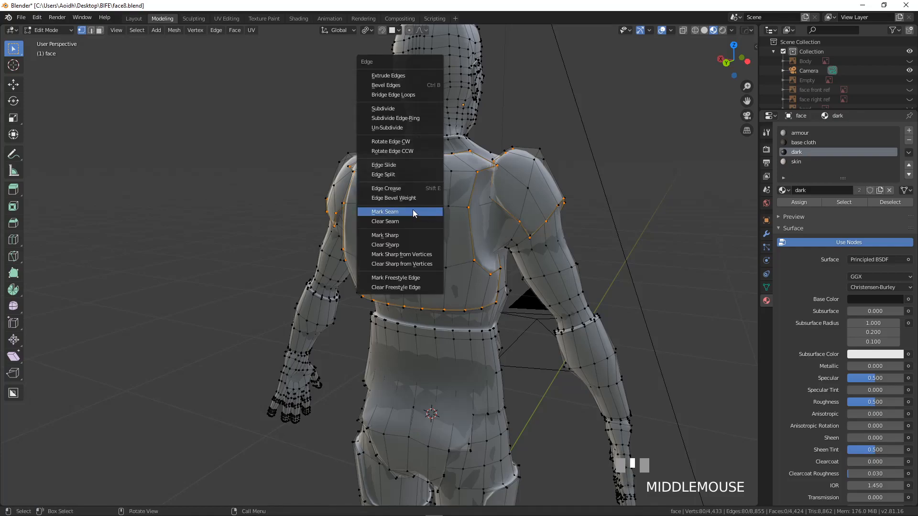
left_click(414, 212)
Select one more edge loop on the upper-body armour and mark it as a seam
middle_click_drag(412, 205, 363, 280)
scroll(363, 280, "up", 3)
left_click(365, 278, "alt")
scroll(364, 277, "down", 4)
middle_click_drag(364, 278, 446, 222)
key("ctrl+e")
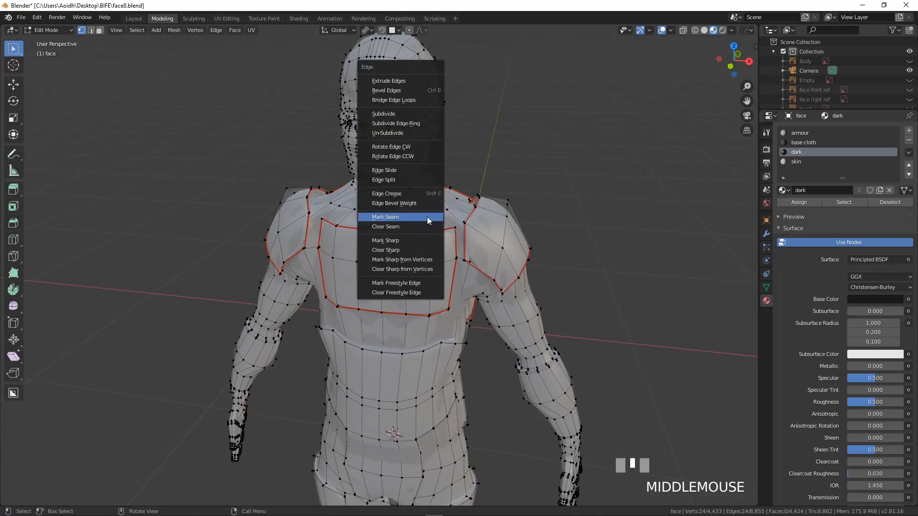
left_click(426, 217)
Select the border loops of the abdominal plate and the pelvis armour and mark them as seams
middle_click_drag(427, 217, 369, 152)
scroll(382, 234, "down", 4)
middle_click_drag(382, 235, 363, 258)
scroll(412, 296, "up", 5)
scroll(352, 297, "up", 5)
left_click(353, 297, "alt")
scroll(362, 258, "up", 4)
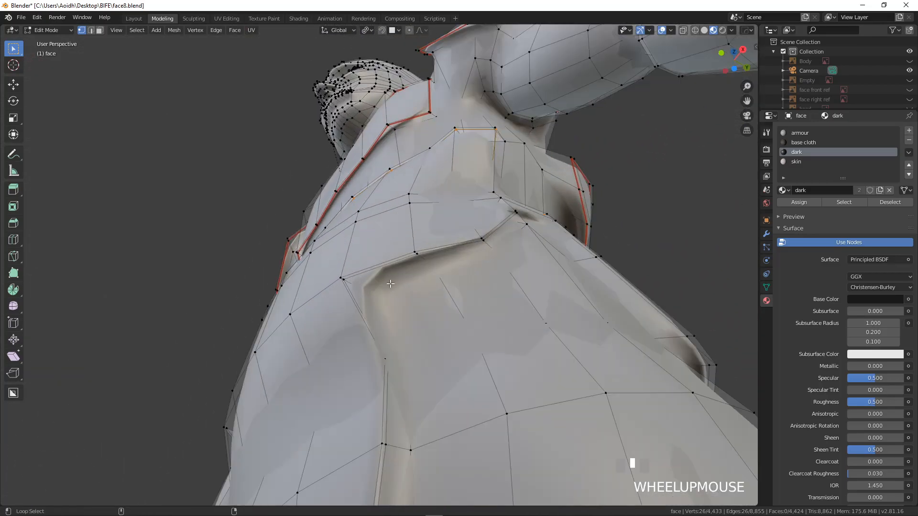
left_click(386, 267, "alt+shift")
scroll(387, 267, "down", 5)
mouse_move(386, 267)
middle_mouse_down()
mouse_move(317, 300)
mouse_move(306, 318)
mouse_move(413, 316)
mouse_move(411, 324)
mouse_move(449, 314)
mouse_move(435, 250)
mouse_move(334, 298)
mouse_move(386, 256)
mouse_move(414, 249)
middle_mouse_up()
key("ctrl+e")
left_click(315, 318)
Check the marked waist and pelvis seams in wireframe view and return to solid shading
scroll(318, 317, "down", 4)
scroll(412, 320, "up", 5)
scroll(334, 298, "up", 3)
key("z")
middle_click_drag(391, 216, 547, 192)
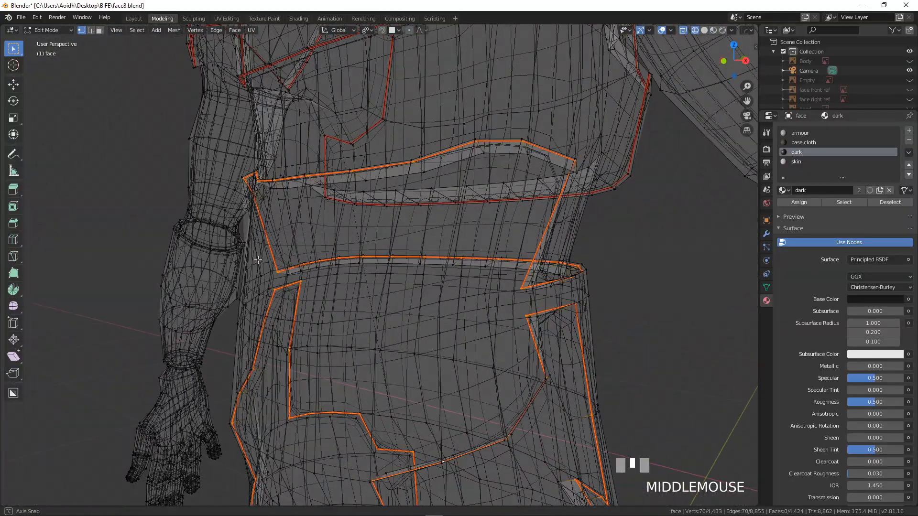
scroll(497, 236, "down", 3)
mouse_move(497, 235)
middle_mouse_down()
mouse_move(484, 261)
mouse_move(492, 293)
mouse_move(455, 293)
middle_mouse_up()
key("z")
Select the elbow and wrist edge loops of the first arm and mark them as seams
scroll(459, 270, "down", 3)
scroll(492, 293, "up", 3)
scroll(408, 260, "up", 5)
left_click(401, 266, "alt")
scroll(401, 267, "down", 3)
middle_click_drag(401, 267, 379, 242)
scroll(379, 242, "up", 3)
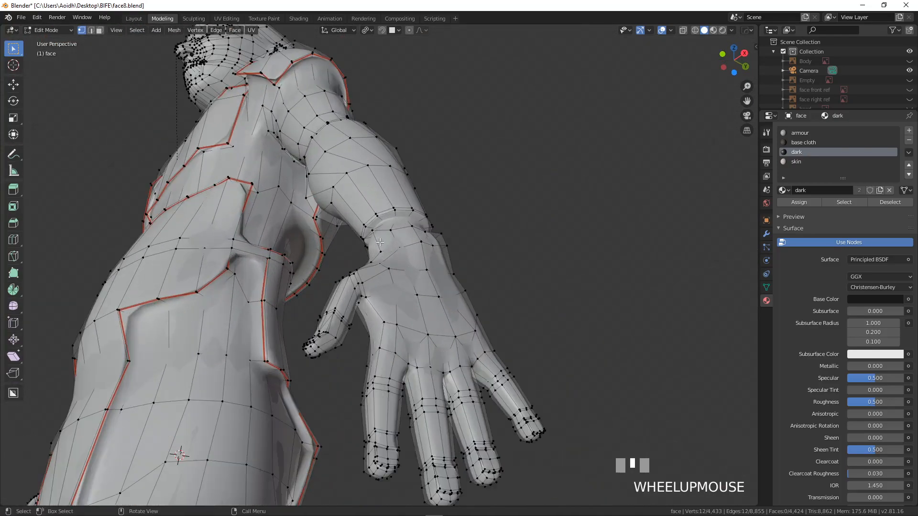
scroll(385, 232, "up", 2)
left_click(397, 183, "alt+shift")
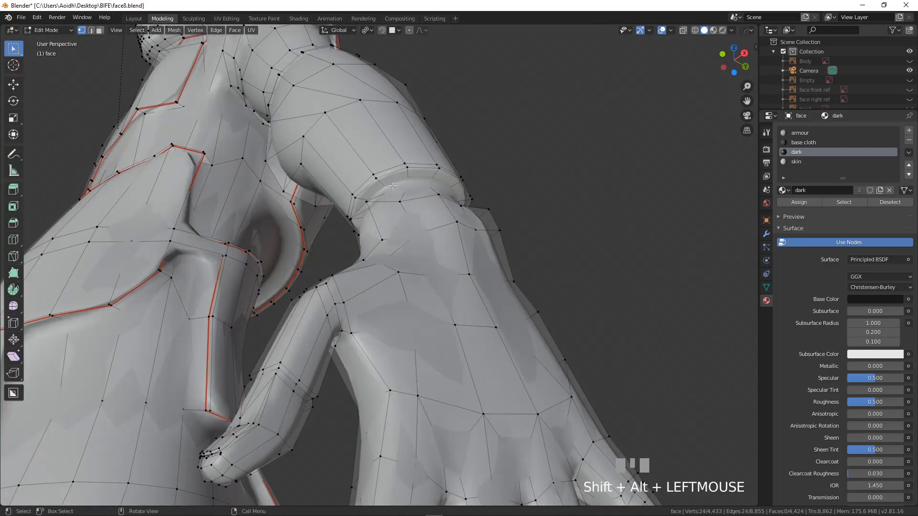
scroll(328, 204, "down", 4)
key("ctrl+e")
left_click(335, 209)
Mark the matching elbow and wrist edge loops on the other arm as seams
middle_click_drag(334, 208, 399, 289)
scroll(449, 289, "up", 3)
scroll(432, 263, "up", 3)
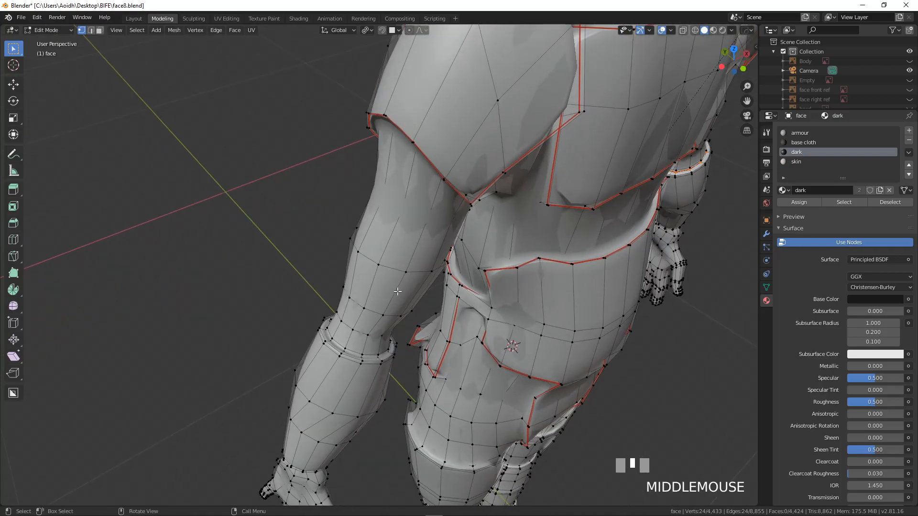
left_click(335, 345, "alt")
middle_click_drag(335, 346, 344, 312)
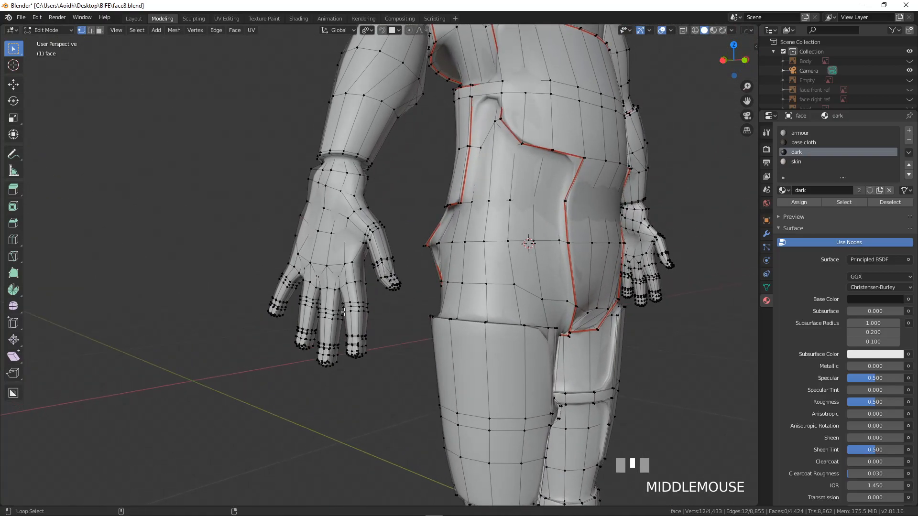
left_click(340, 158, "alt+shift")
key("ctrl+e")
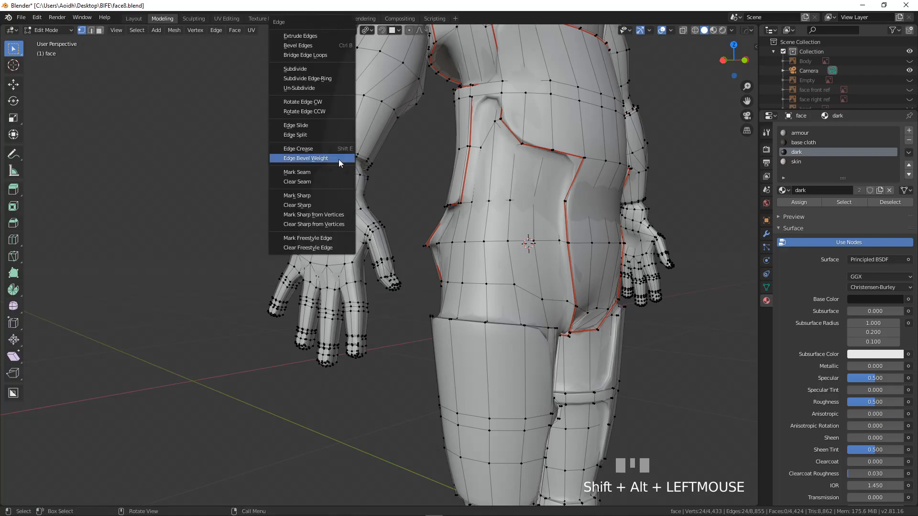
left_click(313, 173)
Select the thigh armour's border loops on both legs and mark them as seams
scroll(395, 185, "down", 4)
middle_click_drag(395, 184, 307, 212, "shift")
scroll(347, 229, "up", 3)
scroll(324, 243, "up", 3)
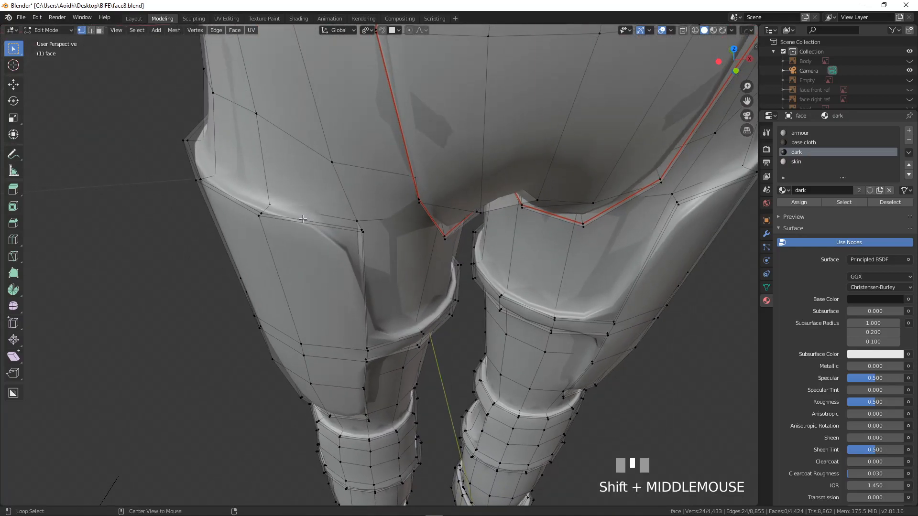
left_click(303, 219, "alt")
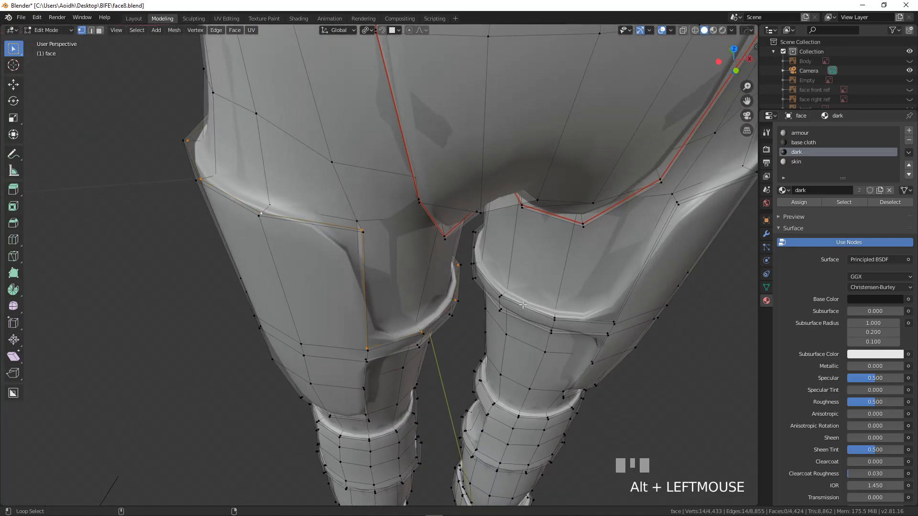
left_click(523, 304, "alt+shift")
middle_click_drag(522, 304, 489, 238)
left_click(331, 89, "alt+shift")
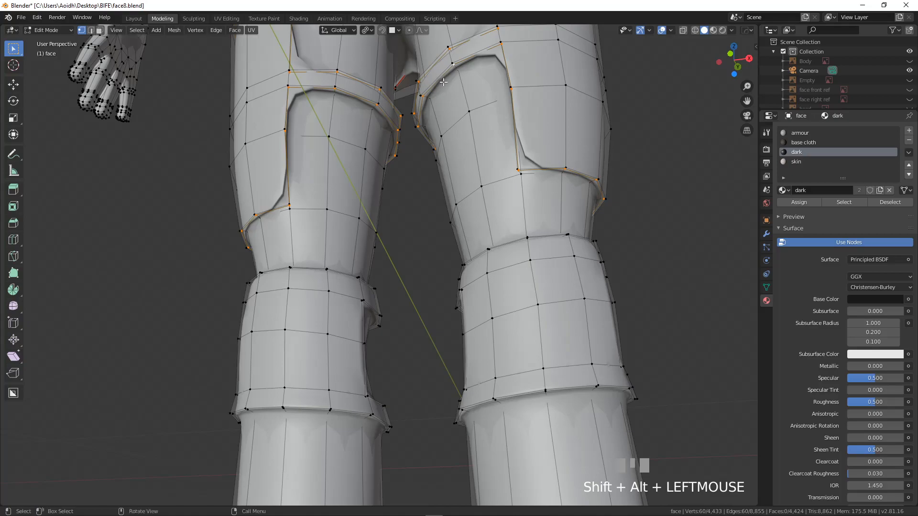
key("ctrl+e")
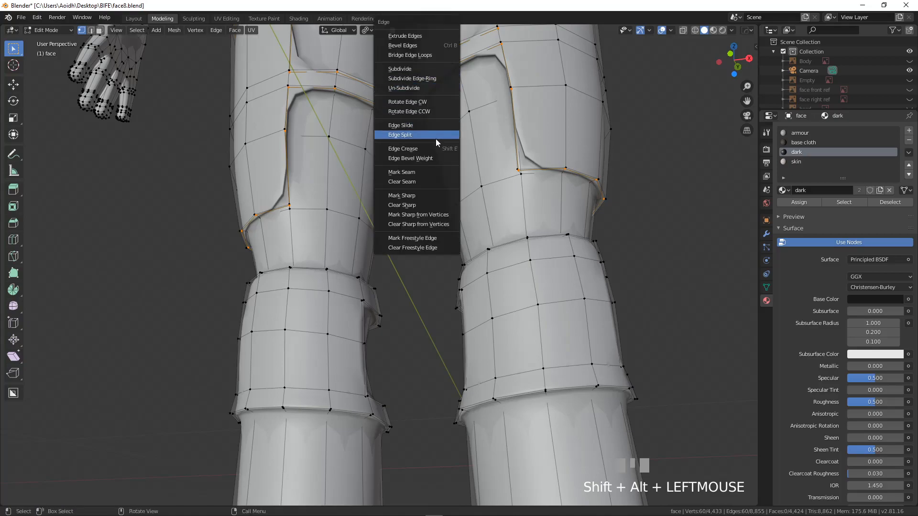
left_click(426, 172)
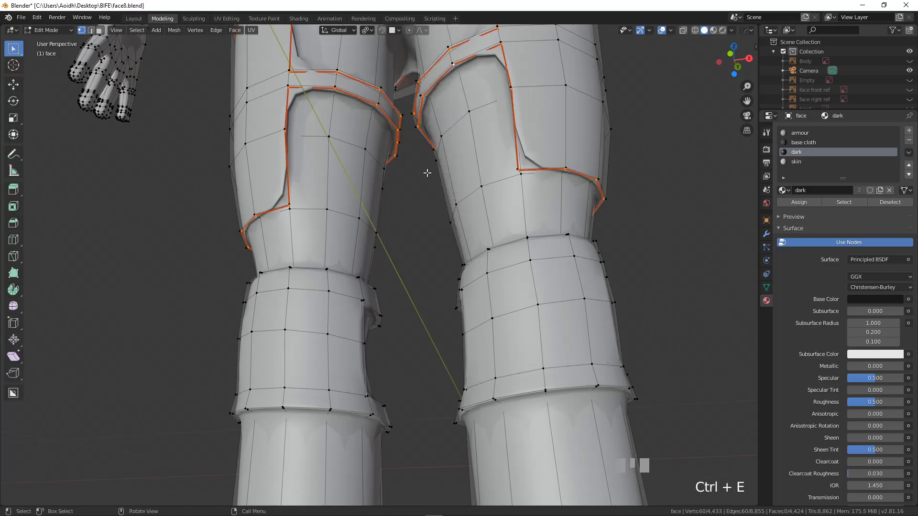
Select the edge loops around the knee guard and its bands on one leg and mark them as seams
scroll(426, 172, "down", 3)
middle_click_drag(426, 173, 392, 199)
scroll(407, 197, "up", 3)
scroll(426, 215, "up", 3)
left_click(437, 198, "alt")
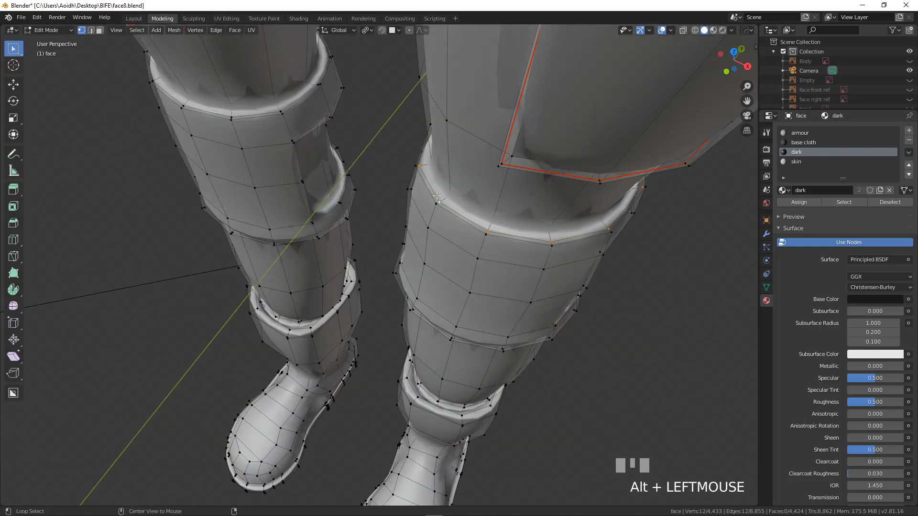
middle_click_drag(453, 297, 429, 275)
left_click(434, 162, "alt+shift")
left_click(423, 179, "alt+shift")
scroll(424, 179, "down", 4)
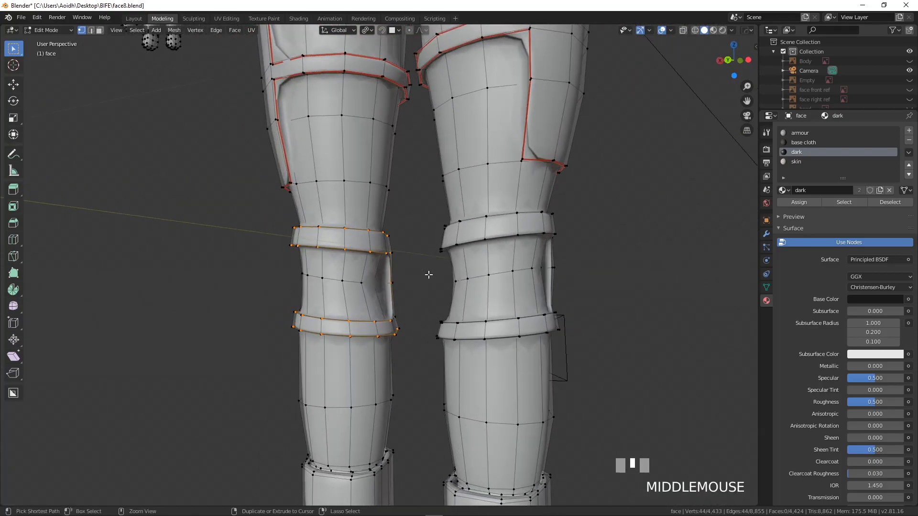
key("ctrl+e")
left_click(429, 274)
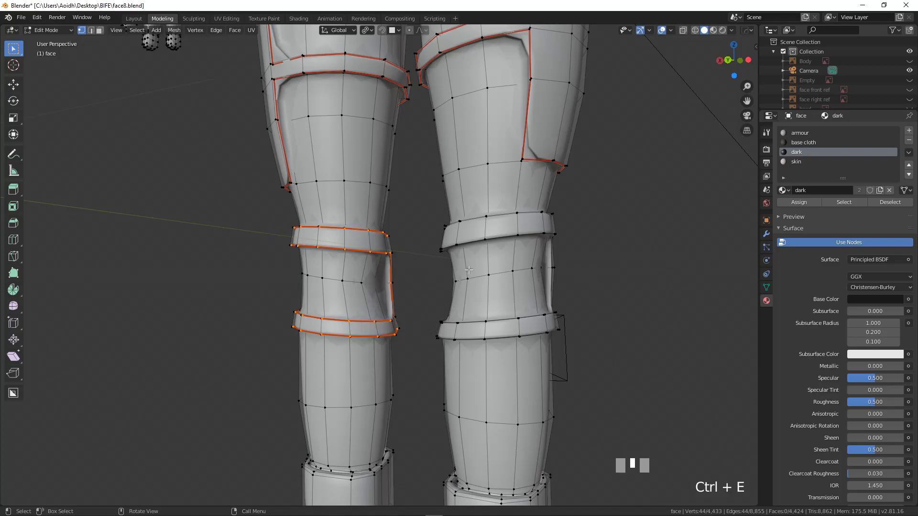
Select the edge loops around the knee guard and its bands on the other leg and mark them as seams
scroll(486, 258, "up", 3)
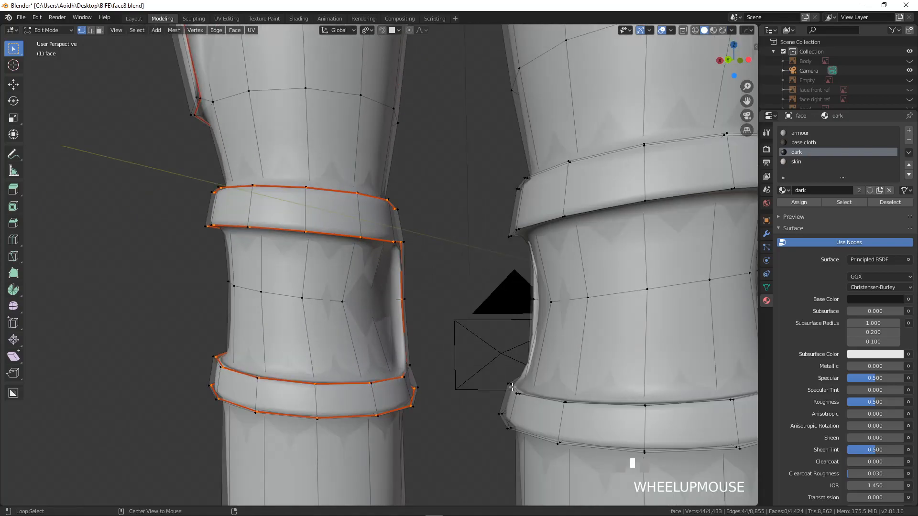
left_click(514, 388, "alt")
middle_click_drag(514, 388, 436, 336)
left_click(371, 425, "alt+shift")
left_click(467, 181, "alt+shift")
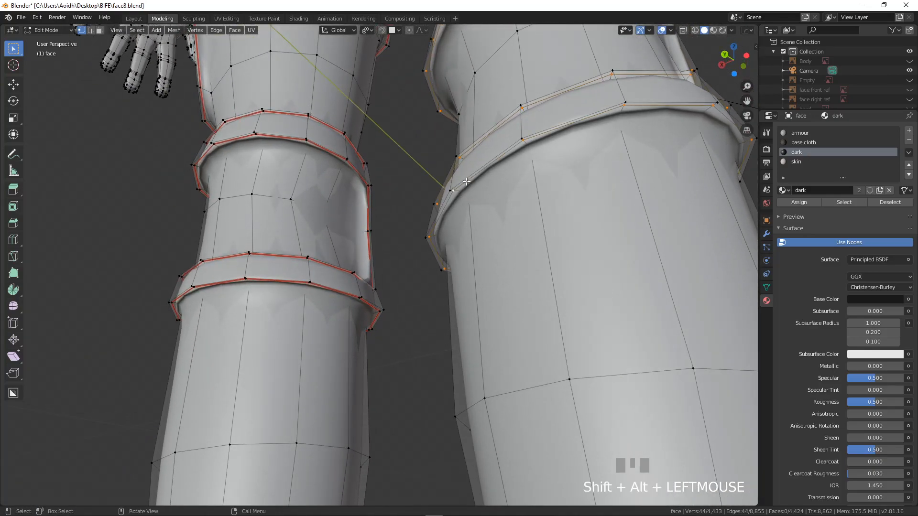
scroll(467, 181, "down", 5)
middle_click_drag(466, 182, 449, 265)
key("ctrl+e")
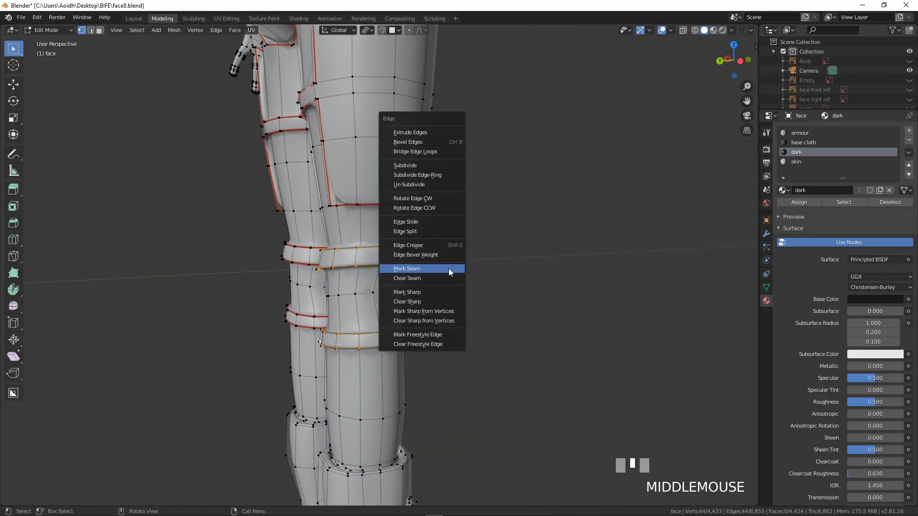
left_click(450, 272)
scroll(449, 272, "down", 3)
middle_click_drag(449, 273, 319, 272)
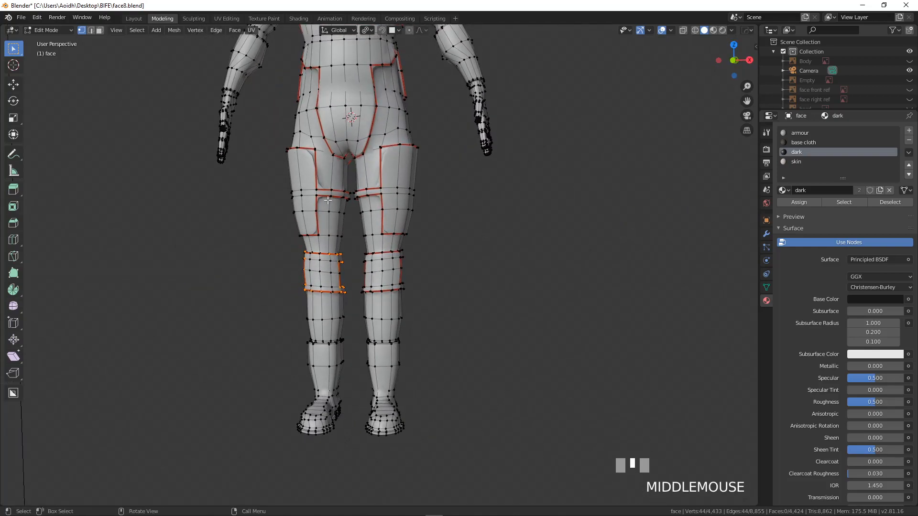
In wireframe shading, select the inner edge loop of the boot cuff on both legs and mark the loops as seams
middle_click_drag(328, 200, 350, 287)
middle_click_drag(349, 287, 359, 311, "shift")
scroll(360, 313, "up", 8)
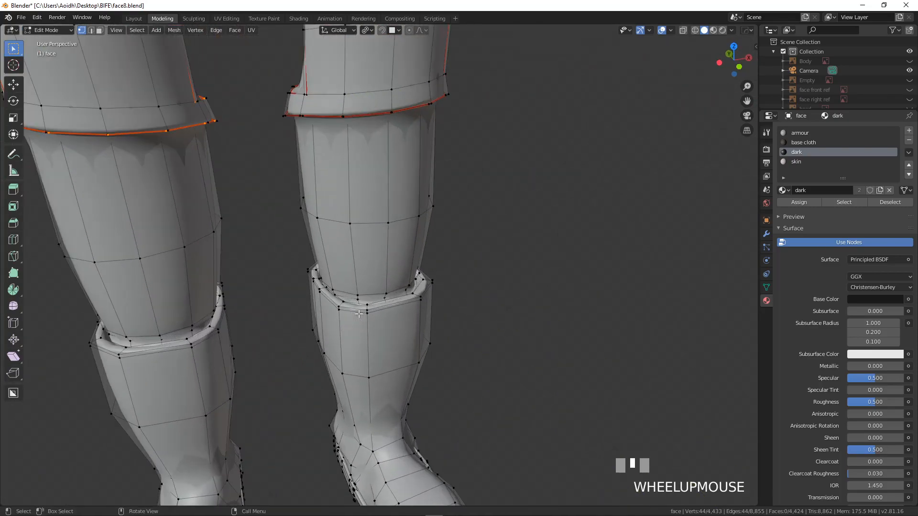
scroll(360, 313, "up", 1)
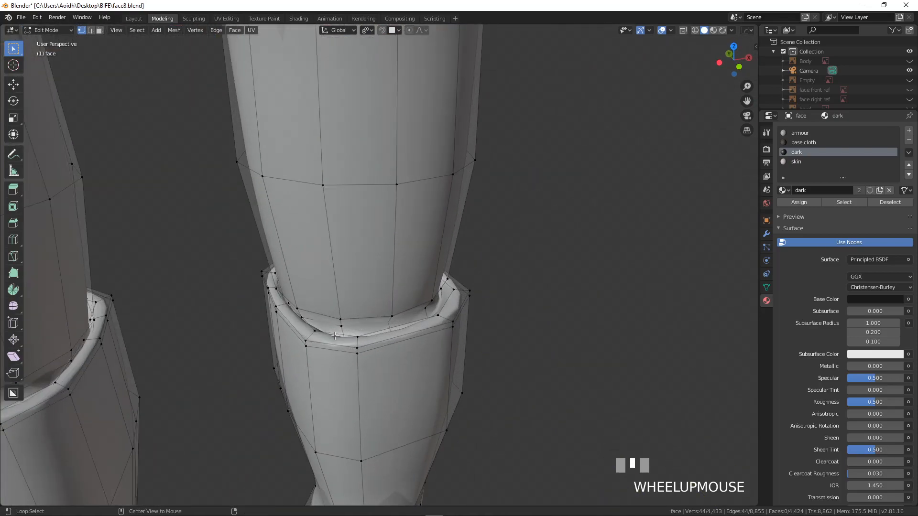
key("z")
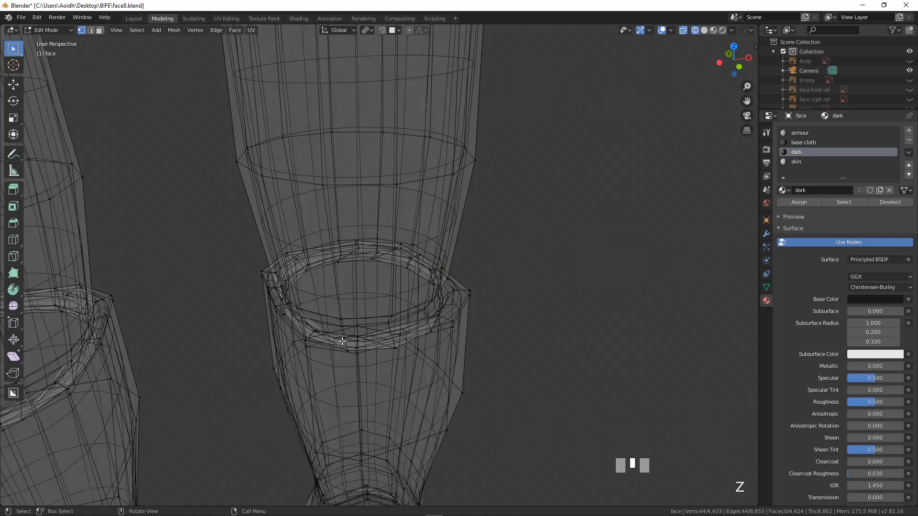
left_click(381, 338, "alt")
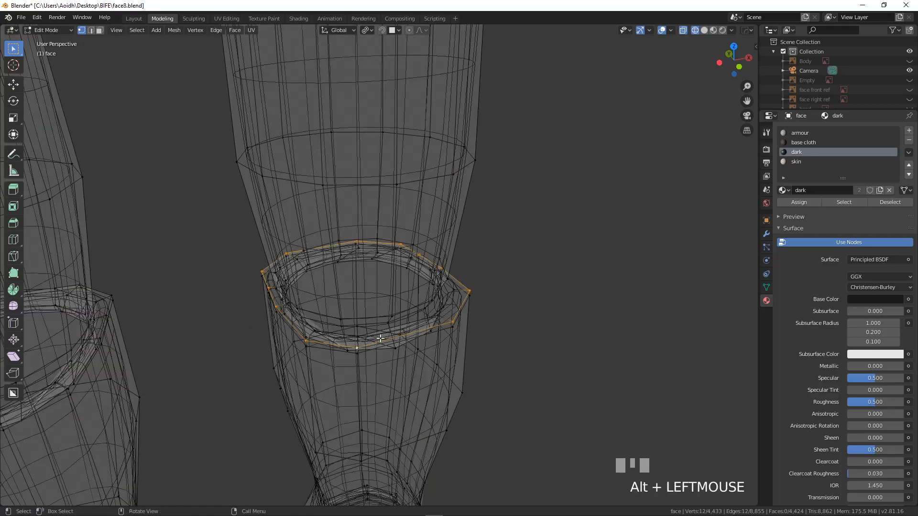
left_click(314, 322, "alt")
left_click(328, 335, "alt")
middle_click_drag(327, 335, 373, 388)
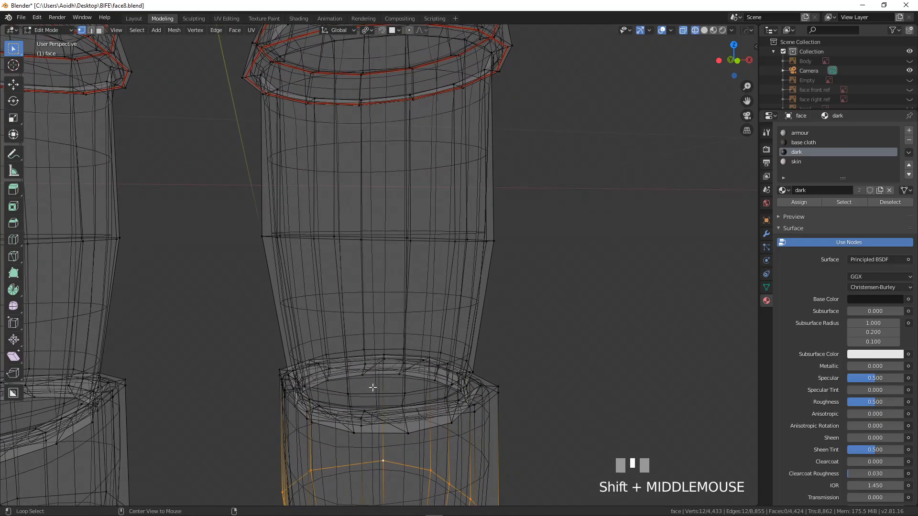
left_click(352, 373, "alt")
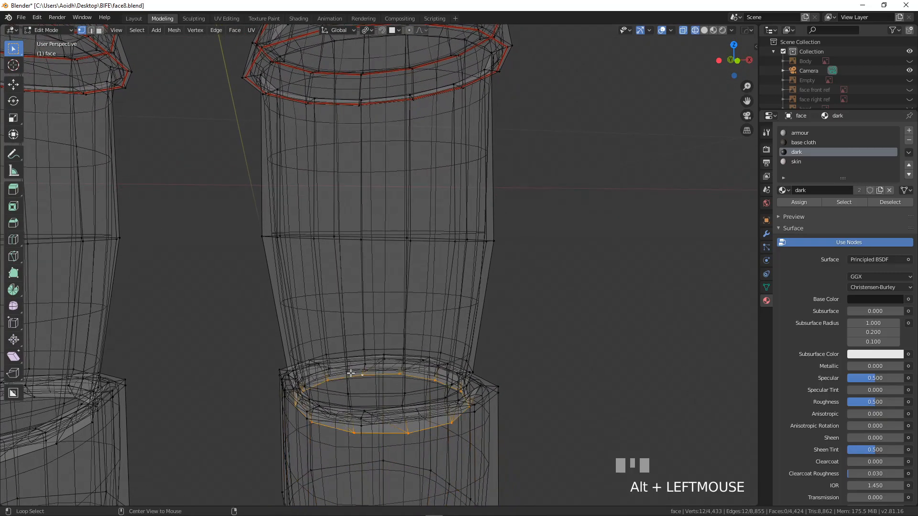
left_click(53, 395, "alt+shift")
key("ctrl+e")
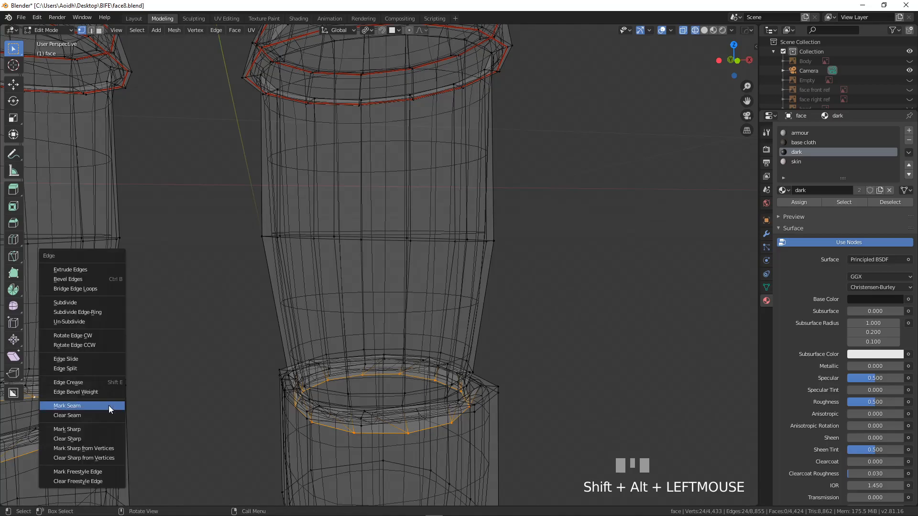
left_click(108, 405)
scroll(379, 371, "down", 5)
middle_click_drag(354, 368, 379, 349)
scroll(379, 348, "up", 4)
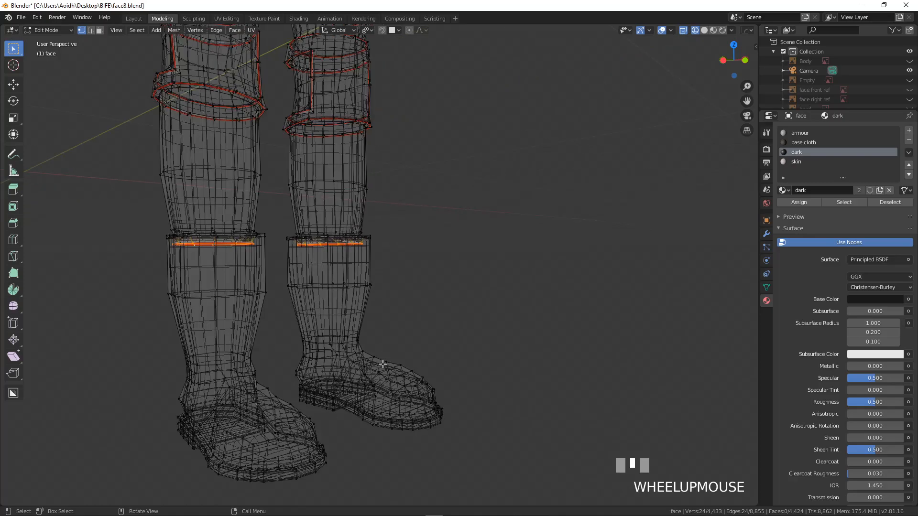
scroll(383, 360, "up", 1)
scroll(337, 302, "down", 3)
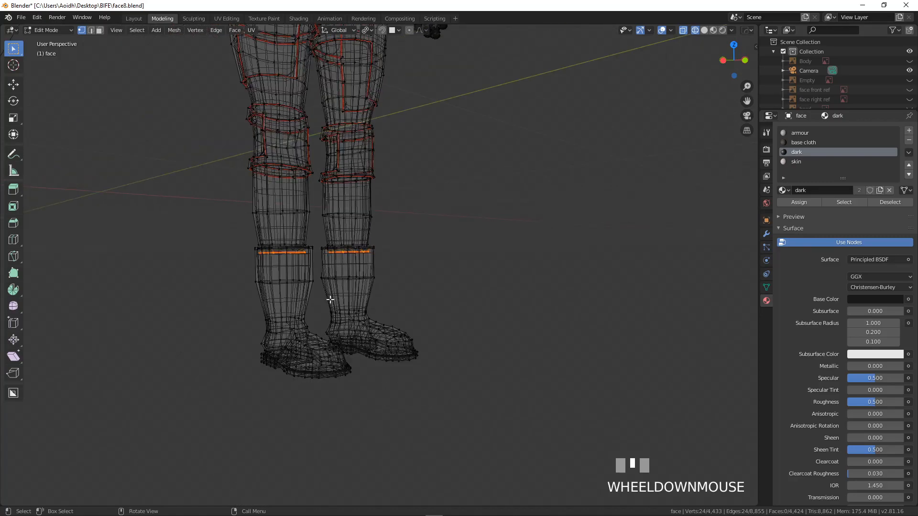
middle_click_drag(328, 281, 295, 290)
scroll(310, 289, "up", 3)
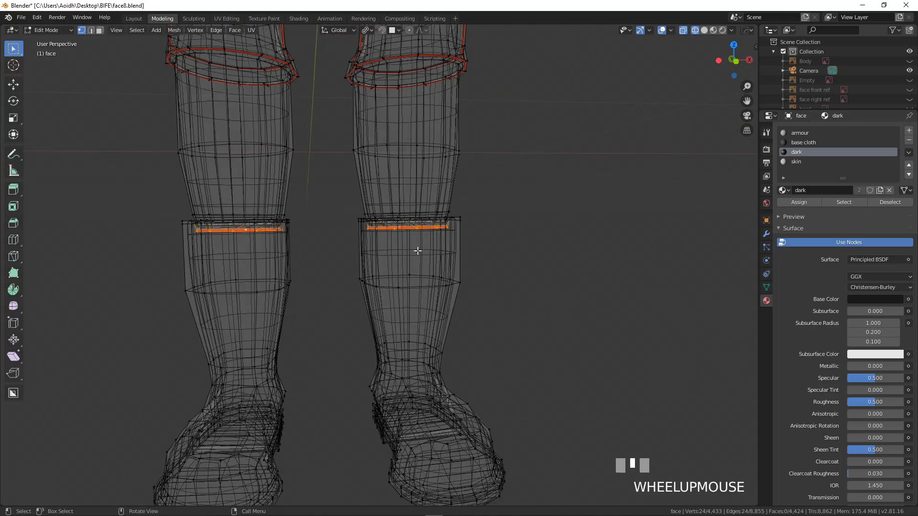
middle_click_drag(383, 297, 305, 300)
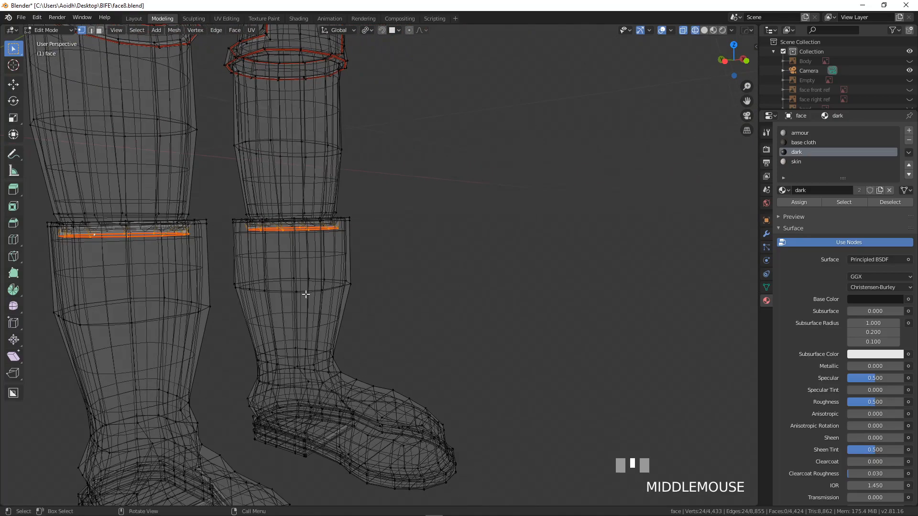
left_click(263, 277, "alt")
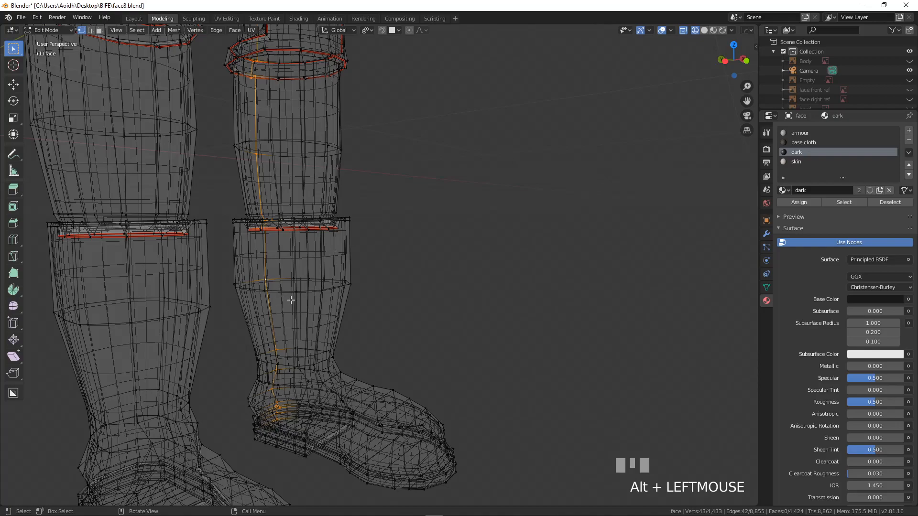
left_click(294, 282, "alt")
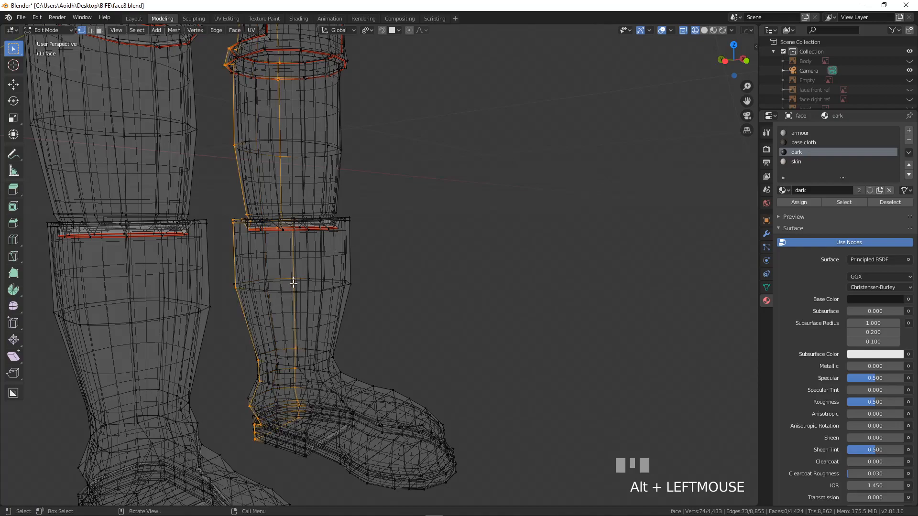
Return to solid shading and select the vertical edge loop running down the side of both legs from thigh to boot sole
key("z")
left_click(360, 286)
left_click(259, 263, "alt")
scroll(264, 262, "down", 3)
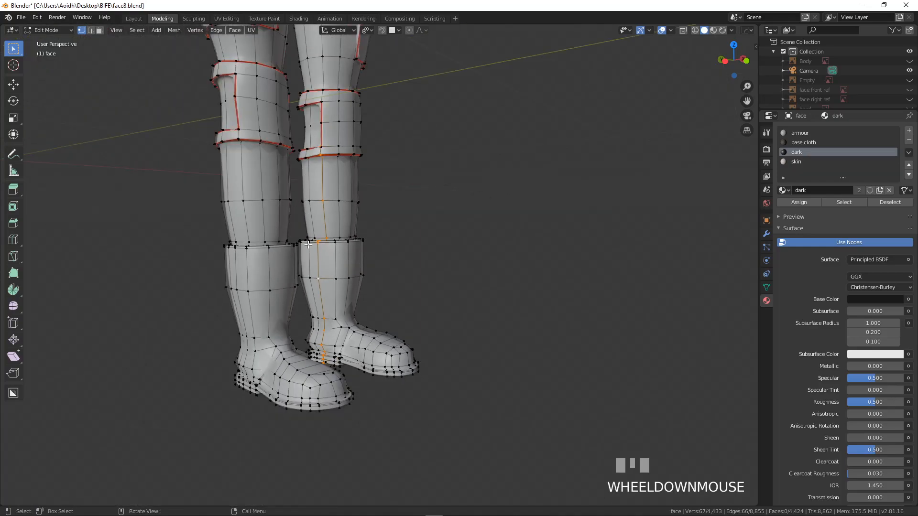
middle_click_drag(327, 376, 191, 334)
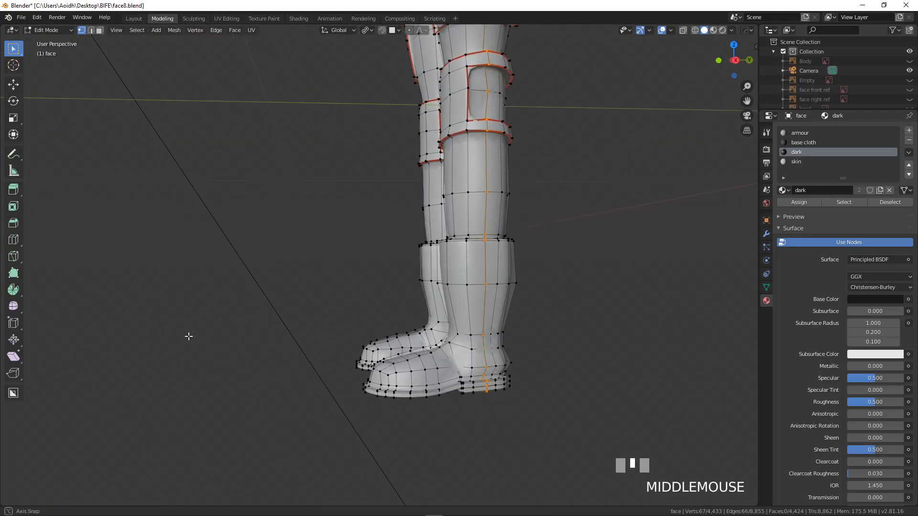
middle_click_drag(353, 290, 419, 356, "shift")
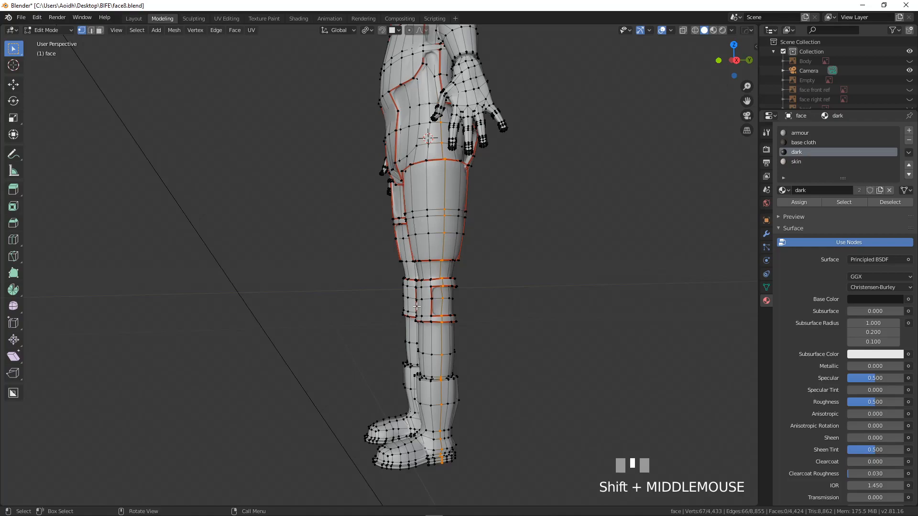
scroll(347, 320, "down", 3)
mouse_move(347, 320)
middle_mouse_down()
mouse_move(307, 313)
mouse_move(463, 330)
mouse_move(288, 352)
mouse_move(383, 303)
mouse_move(320, 308)
mouse_move(437, 289)
mouse_move(389, 417)
mouse_move(343, 338)
mouse_move(404, 348)
mouse_move(339, 338)
mouse_move(355, 344)
middle_mouse_up()
scroll(351, 326, "up", 3)
left_click(332, 302, "alt+shift")
Switch to wireframe, extend both side selections up to the waist seam by one vertex each, and mark the edges as seams
scroll(342, 338, "up", 5)
key("z")
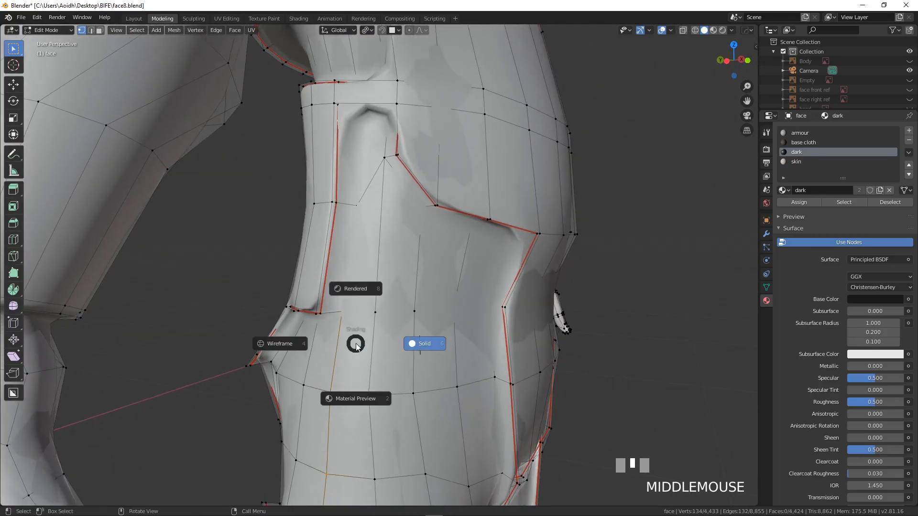
left_click(297, 343)
scroll(342, 319, "up", 4)
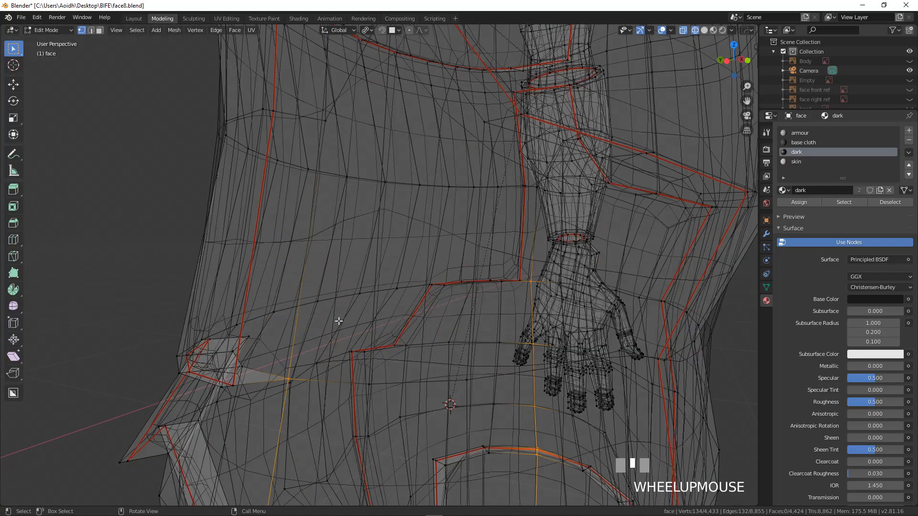
scroll(330, 321, "down", 4)
middle_click_drag(329, 320, 334, 312)
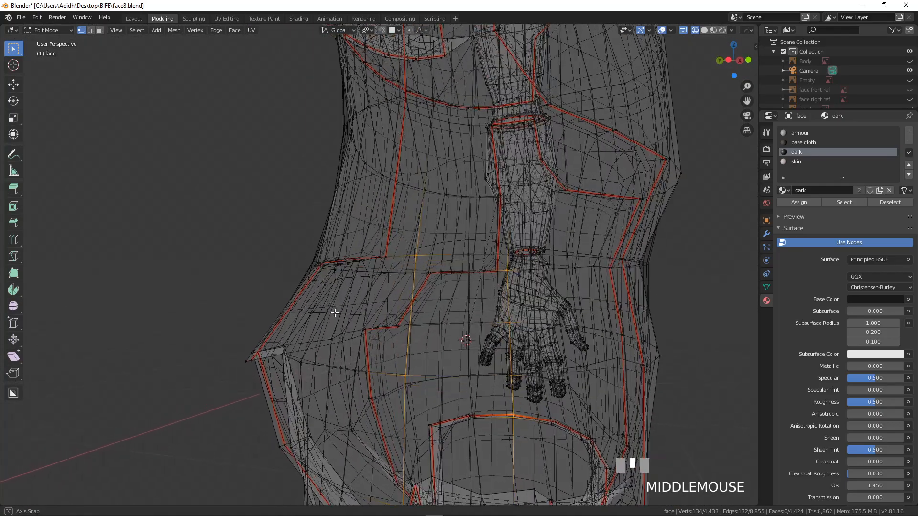
left_click(387, 256, "shift")
scroll(387, 258, "down", 5)
middle_click_drag(385, 260, 337, 277)
scroll(337, 277, "up", 4)
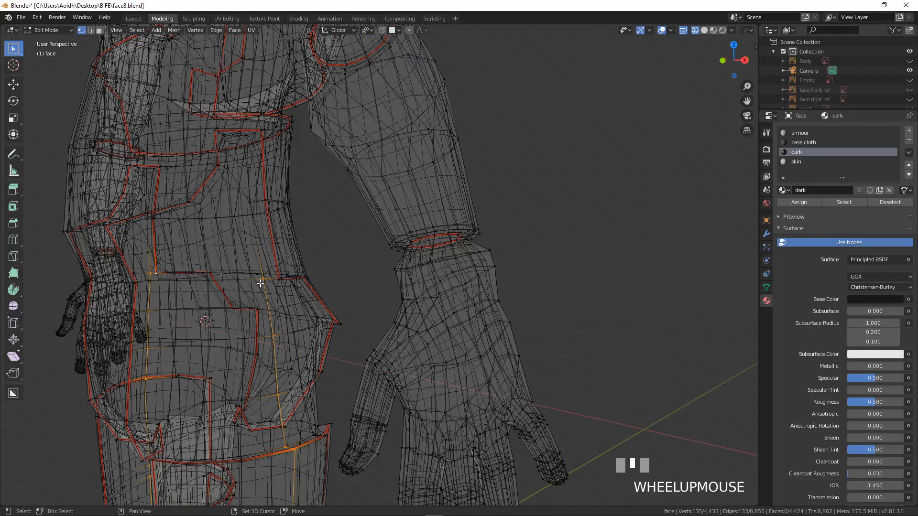
scroll(278, 278, "down", 5)
left_click(325, 273, "shift")
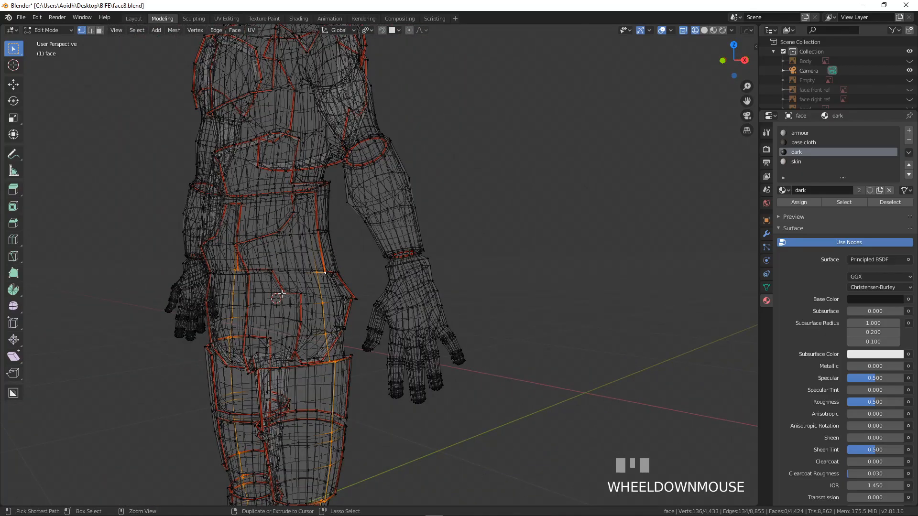
key("ctrl+e")
left_click(282, 294)
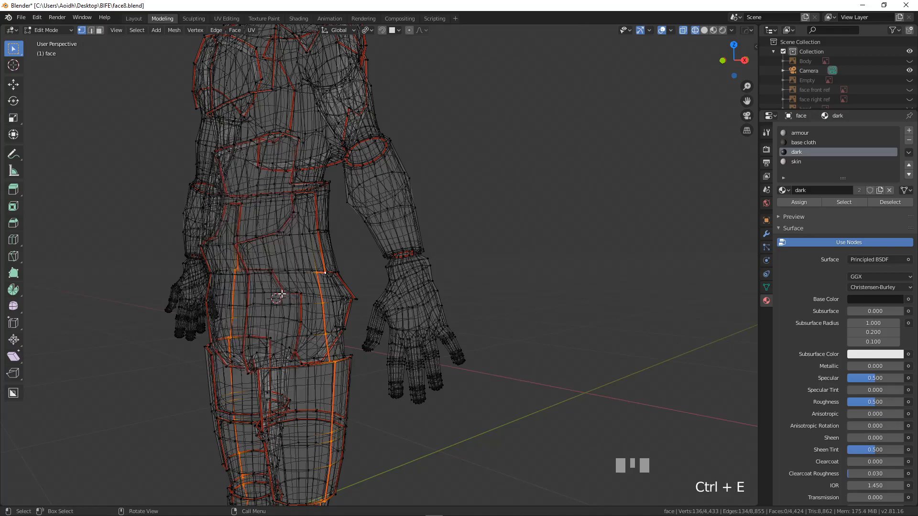
Return to solid shading and select the vertical centre edge loop running up the back of the head
scroll(283, 295, "down", 3)
middle_click_drag(283, 295, 328, 303)
scroll(328, 303, "up", 2)
middle_click_drag(330, 268, 410, 374, "shift")
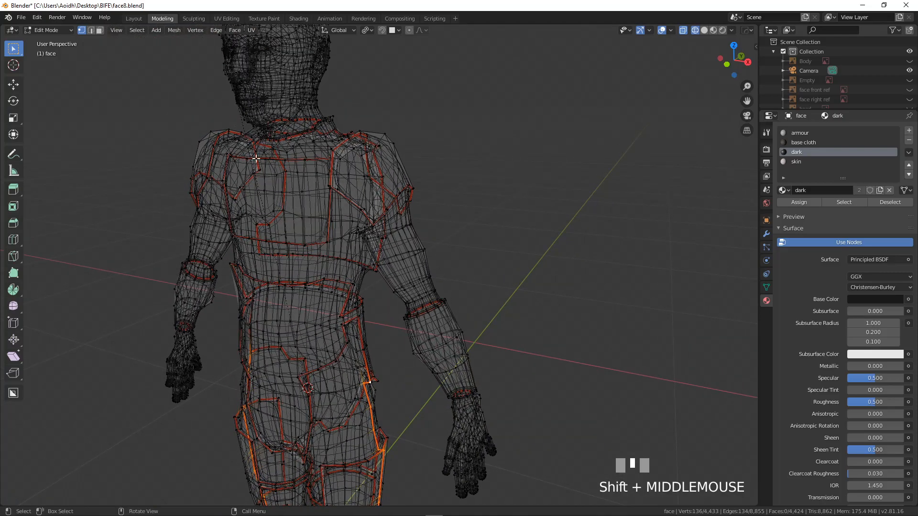
scroll(302, 368, "down", 3)
middle_click_drag(301, 369, 306, 413)
key("z")
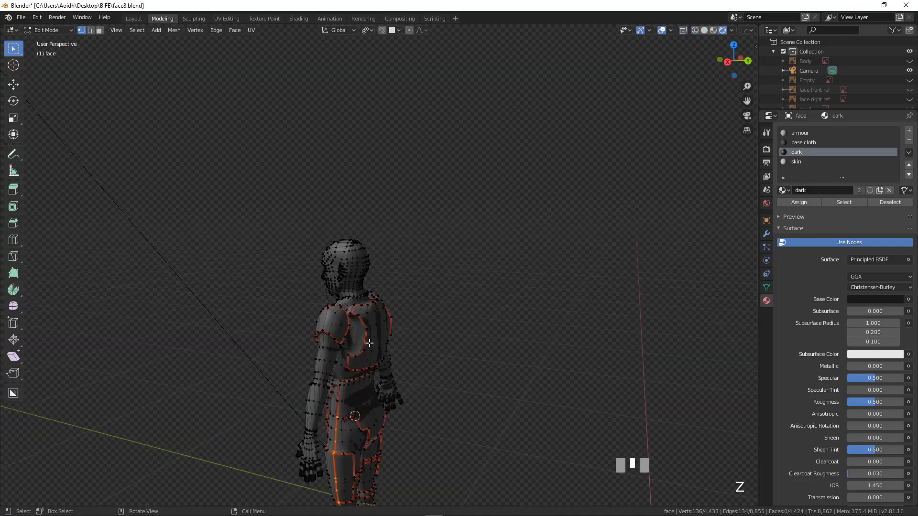
middle_click_drag(426, 311, 352, 332)
scroll(357, 320, "up", 4)
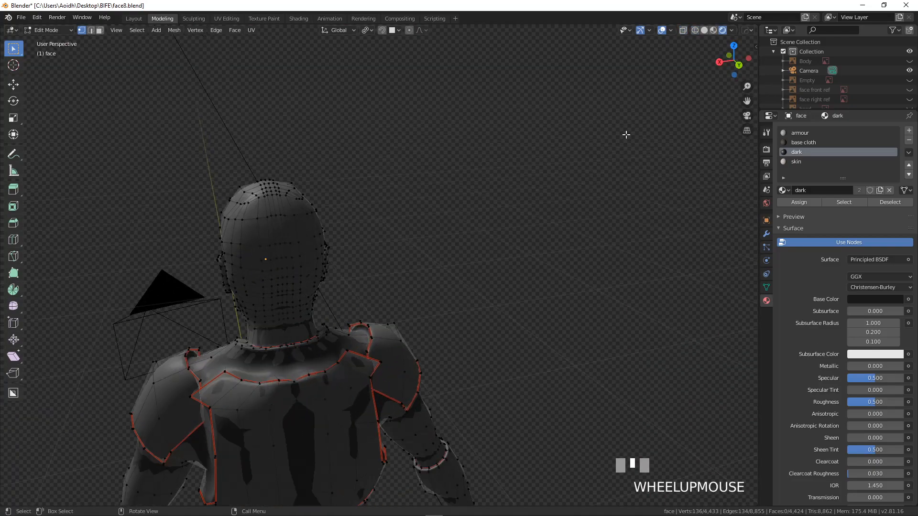
left_click(704, 31)
middle_click_drag(374, 239, 394, 262, "shift")
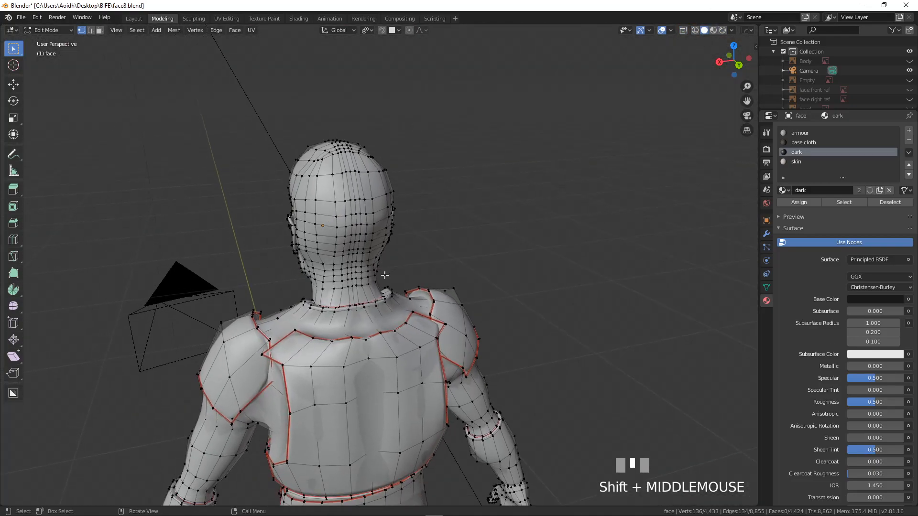
scroll(329, 222, "up", 3)
left_click(338, 222, "alt")
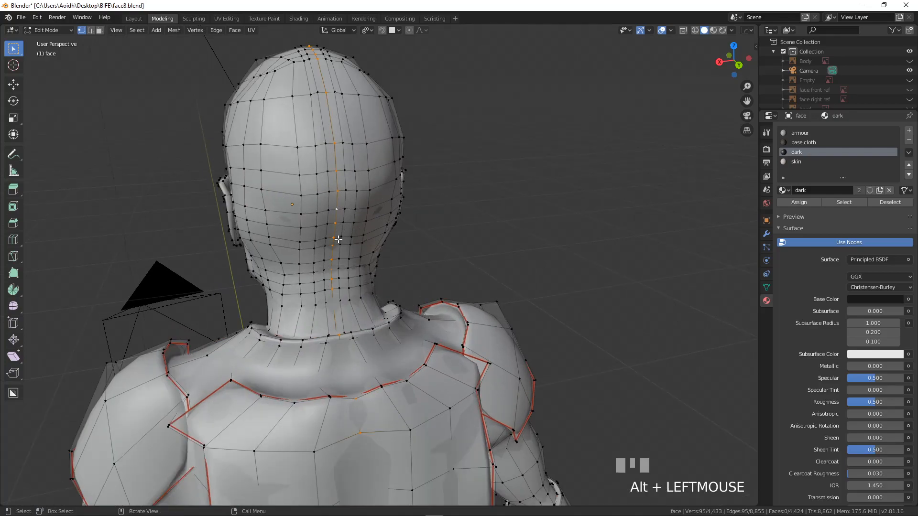
scroll(335, 246, "down", 4)
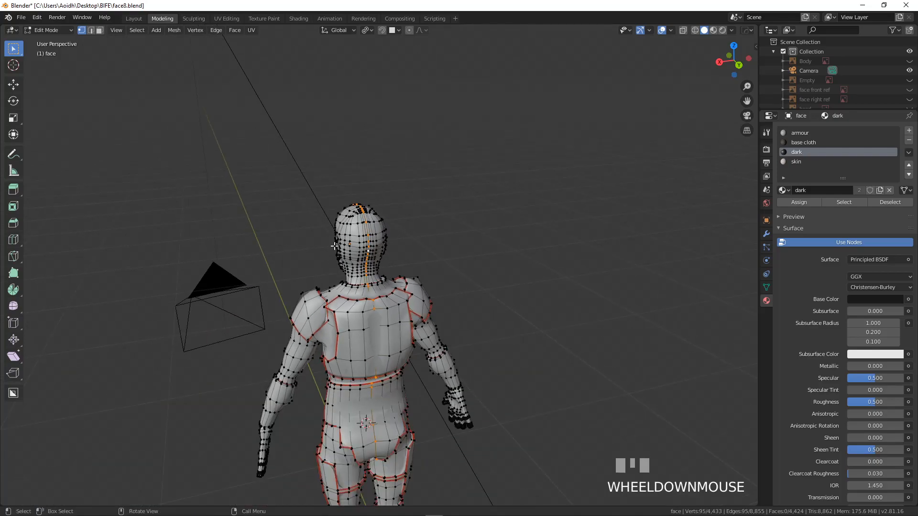
In the wireframe front view, circle-deselect the centre loop's vertices on the torso from the chest down to the crotch
key("KP_1")
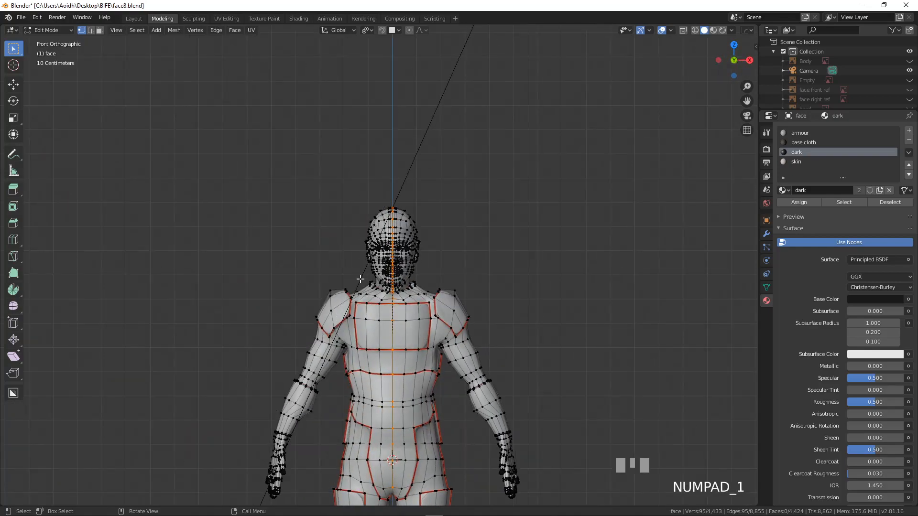
key("z")
left_click(303, 274)
middle_click_drag(387, 410, 359, 287, "shift")
key("c")
scroll(360, 280, "down", 5)
middle_click_drag(363, 213, 350, 366)
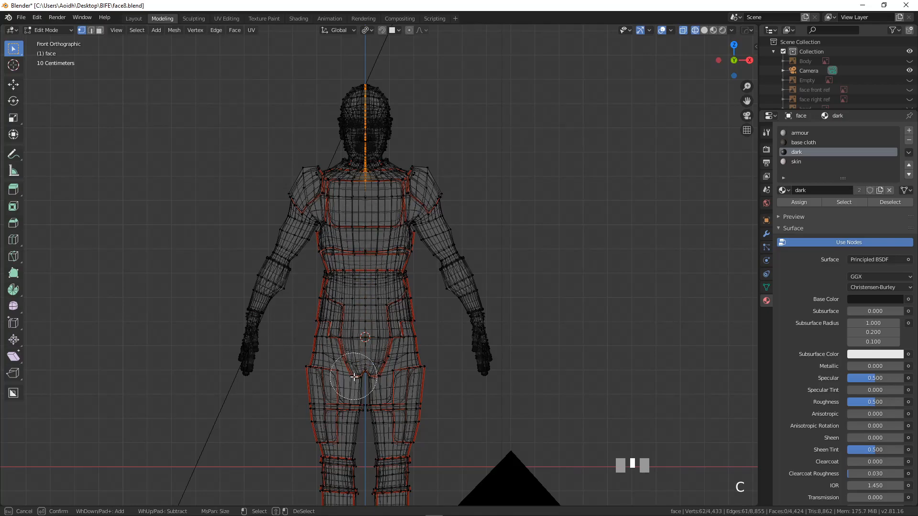
key("Escape")
Circle-deselect the centre loop's vertices on the upper chest and down the face from forehead to throat
middle_click_drag(357, 239, 353, 320, "shift")
scroll(352, 319, "up", 4)
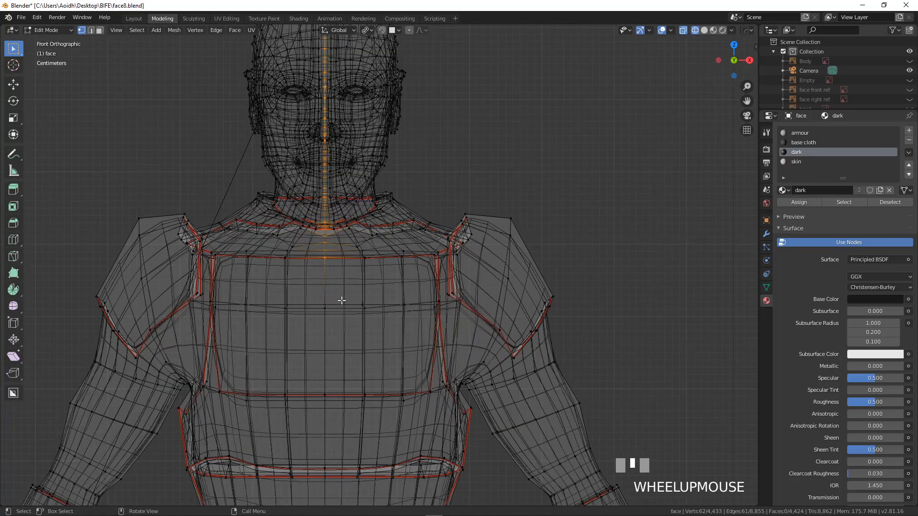
scroll(342, 303, "up", 2, "shift")
middle_click_drag(317, 283, 343, 339, "shift")
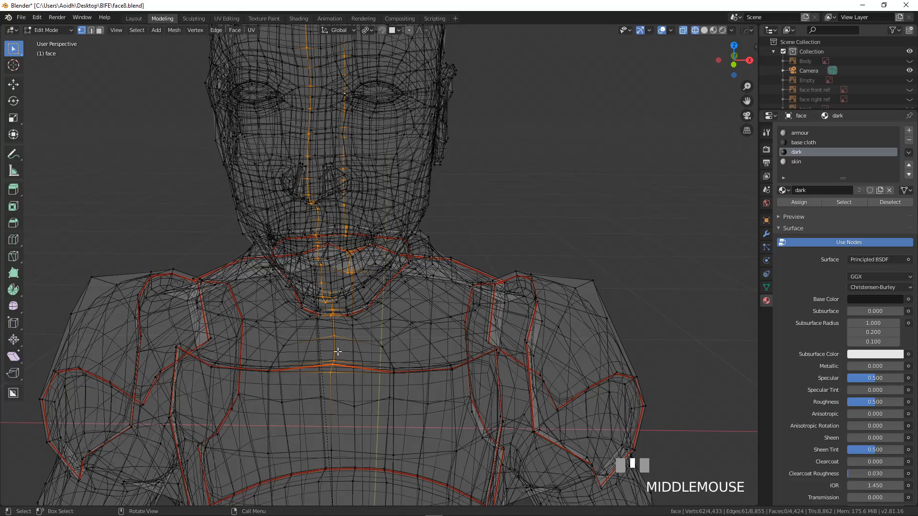
key("c")
middle_click_drag(333, 370, 274, 290)
key("Escape")
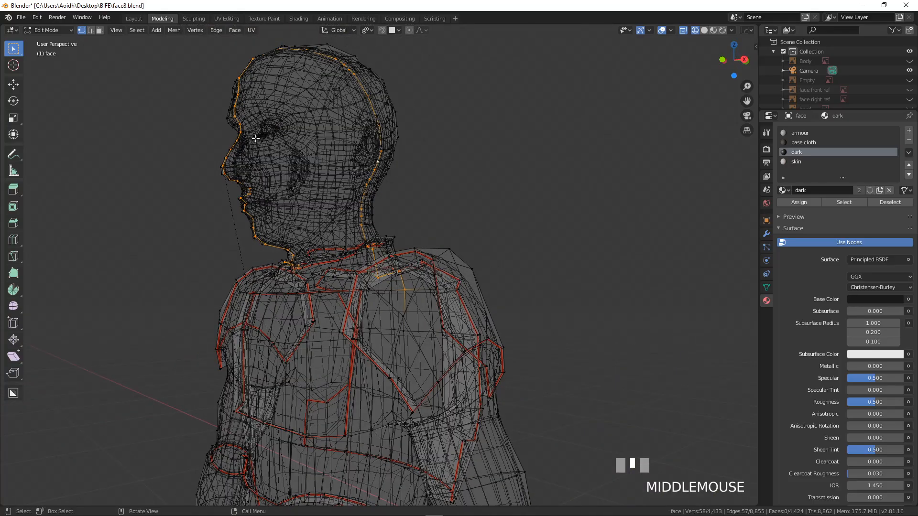
key("c")
mouse_move(241, 96)
middle_mouse_down()
mouse_move(229, 179)
mouse_move(289, 257)
mouse_move(268, 268)
mouse_move(270, 276)
middle_mouse_up()
key("Escape")
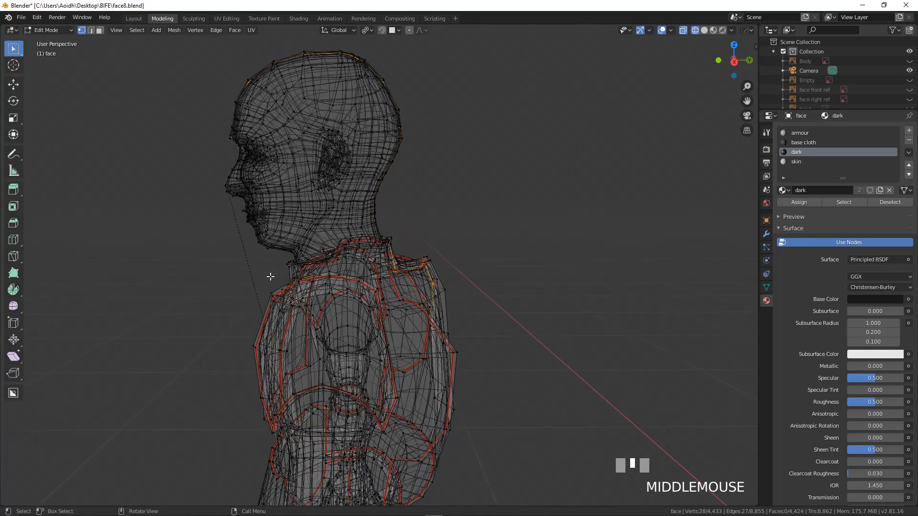
Trim the centre loop selection on the upper back so it ends near the neckline seam below the collar
key("c")
mouse_move(407, 260)
middle_mouse_down()
mouse_move(420, 266)
mouse_move(419, 280)
mouse_move(349, 318)
middle_mouse_up()
key("Escape")
scroll(348, 317, "up", 4)
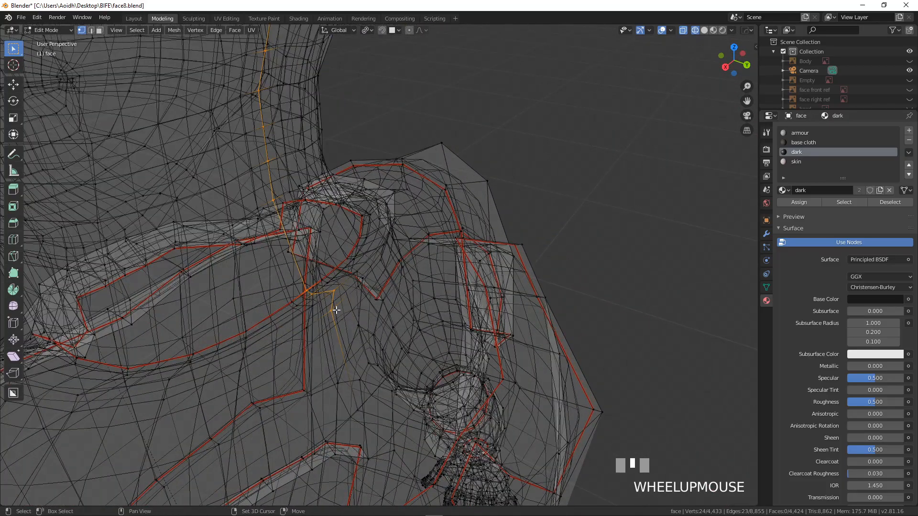
left_click(333, 311, "shift")
left_click(333, 291, "shift")
left_click(314, 293, "shift")
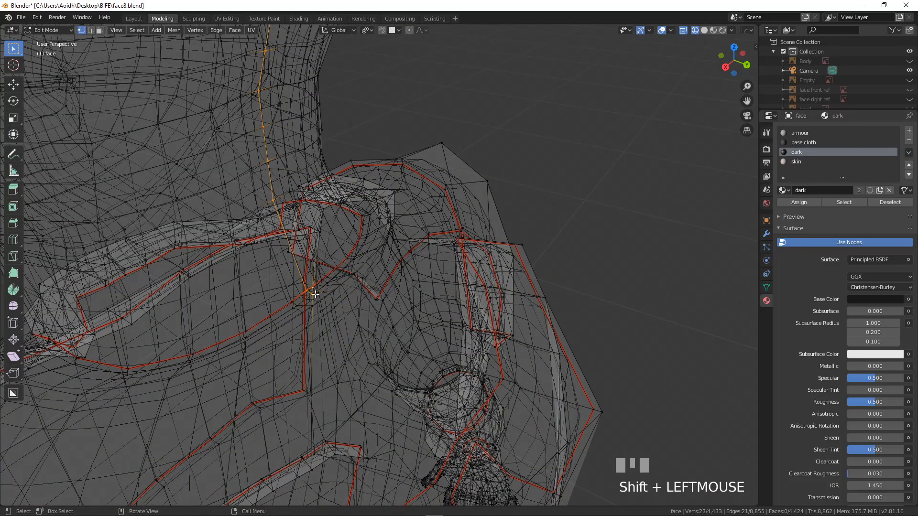
Remove the surplus end vertices from the edge path over the head's centre line and mark the remaining path as a seam
key("ctrl+z")
key("ctrl+z")
scroll(336, 294, "down", 2)
scroll(336, 294, "down", 3)
middle_click_drag(336, 294, 346, 197)
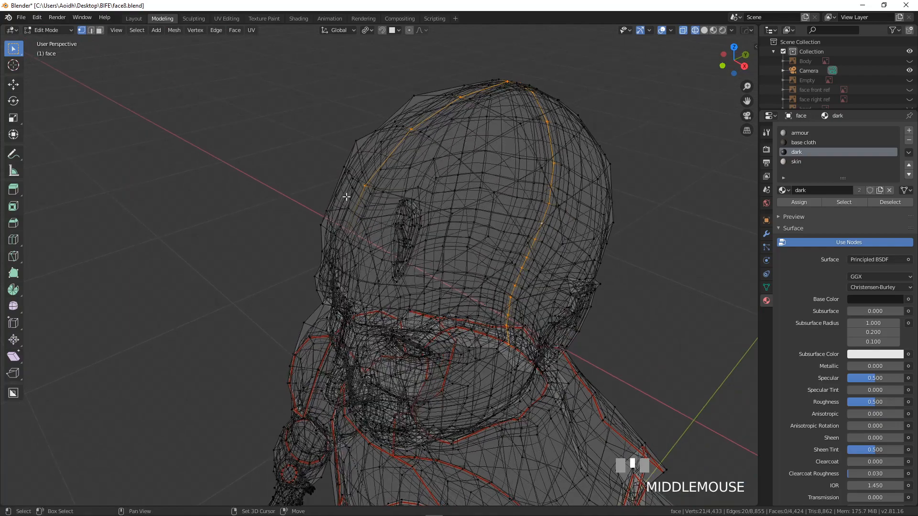
left_click(368, 188, "shift")
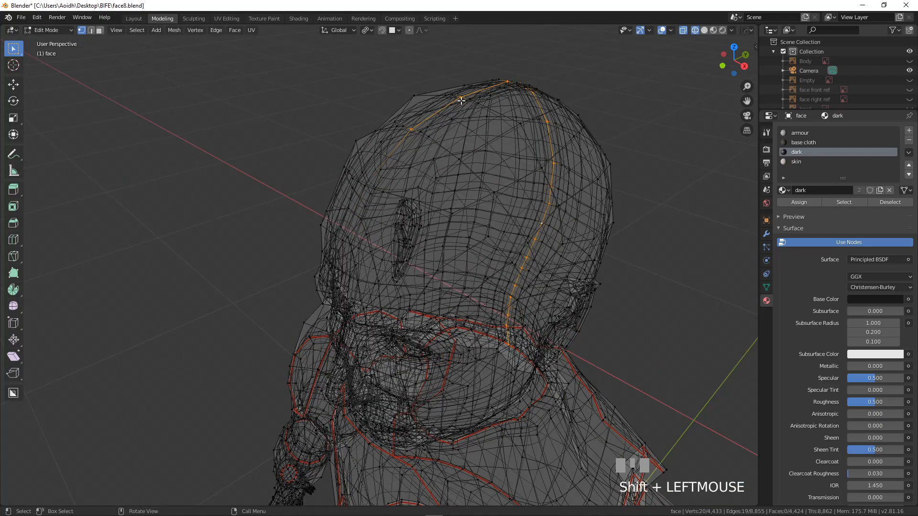
key("ctrl+e")
left_click(510, 265)
scroll(510, 265, "down", 3)
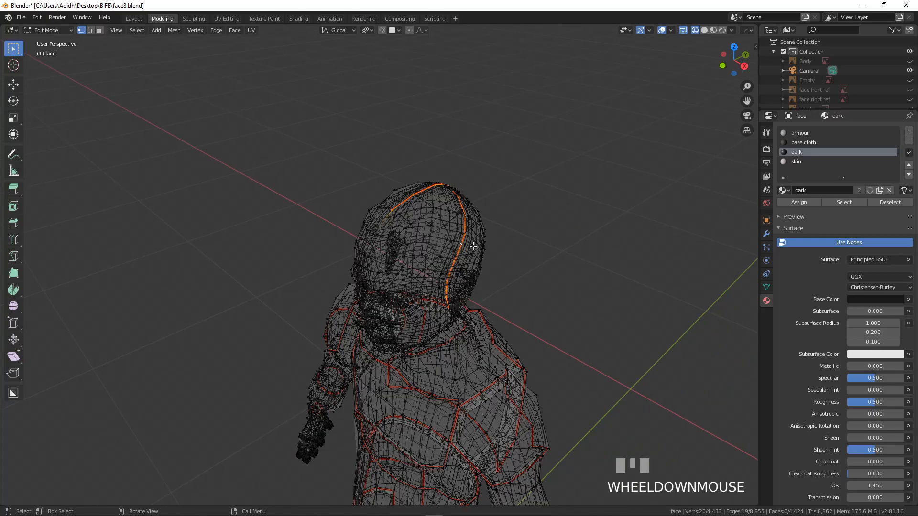
Select the entire body mesh and unwrap it along its seams in the UV Editing workspace
scroll(441, 235, "down", 3)
middle_click_drag(440, 234, 488, 237)
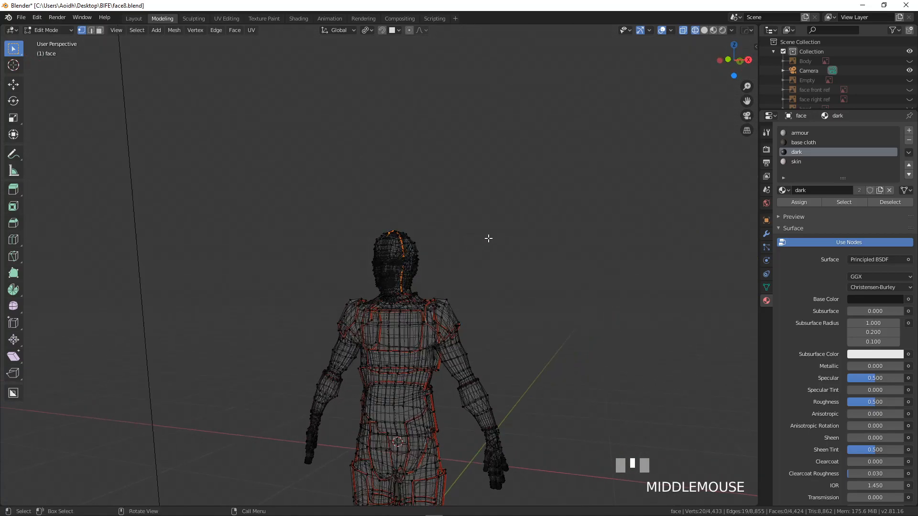
key("KP_1")
middle_click_drag(506, 274, 500, 178, "shift")
key("KP_1")
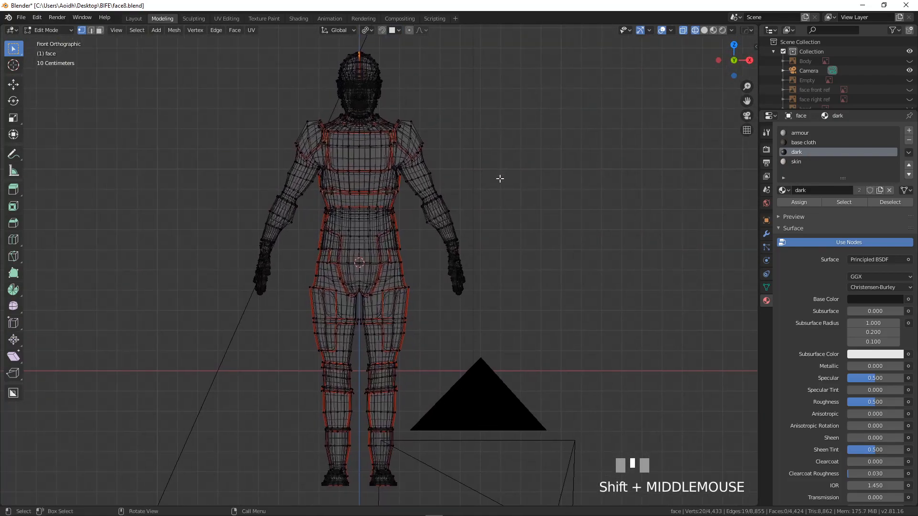
key("a")
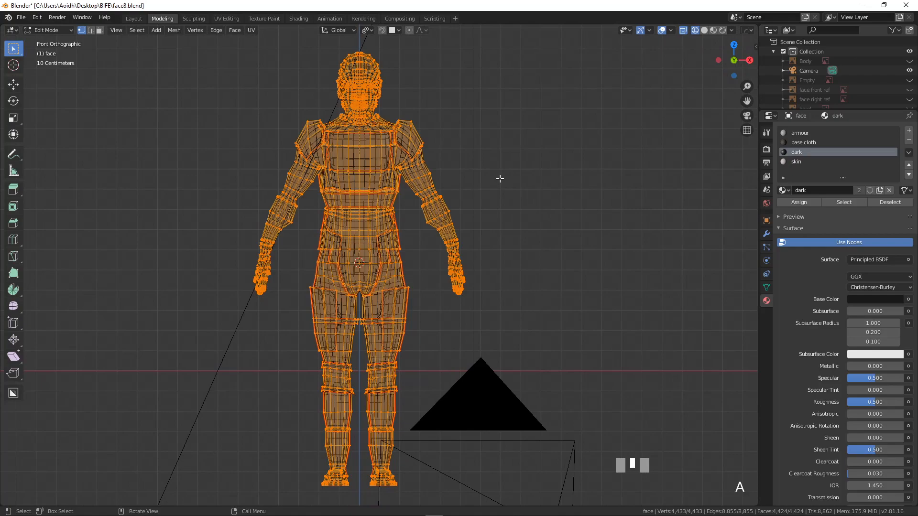
left_click(230, 20)
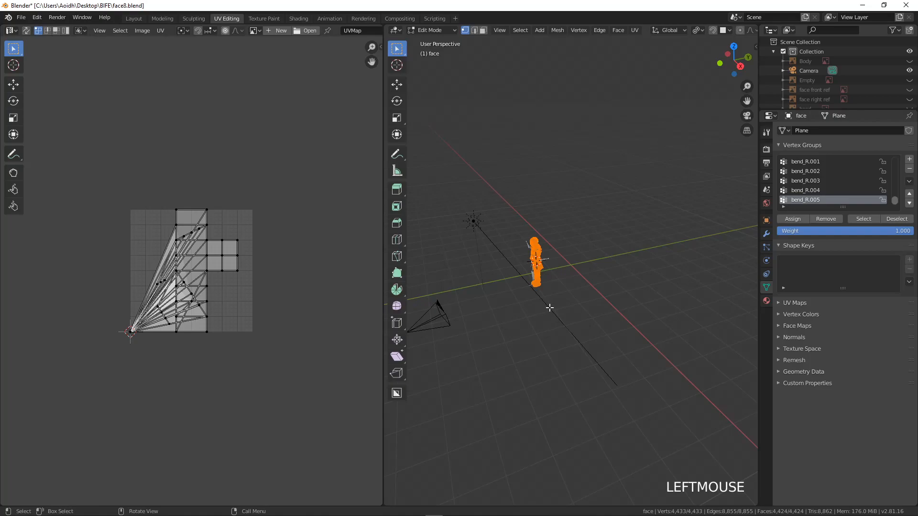
key("KP_Decimal")
scroll(549, 307, "up", 3)
middle_click_drag(550, 308, 587, 296)
scroll(178, 322, "up", 4)
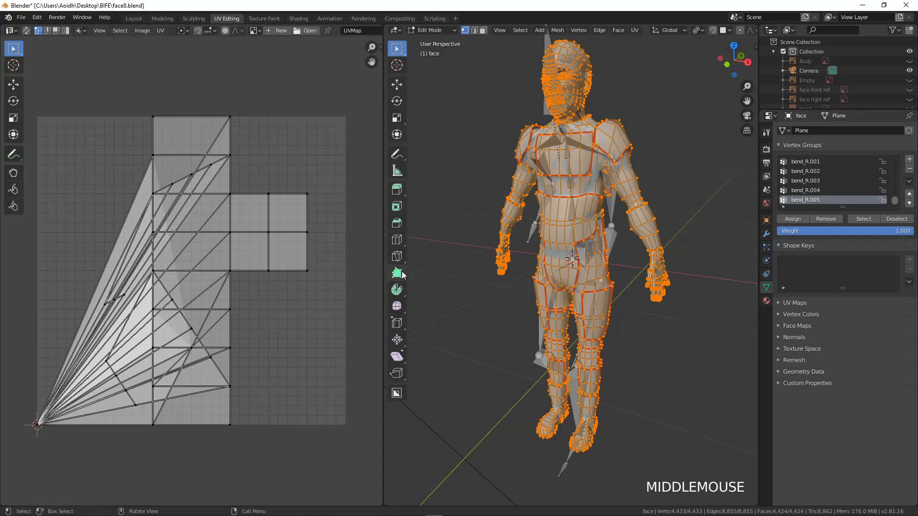
key("u")
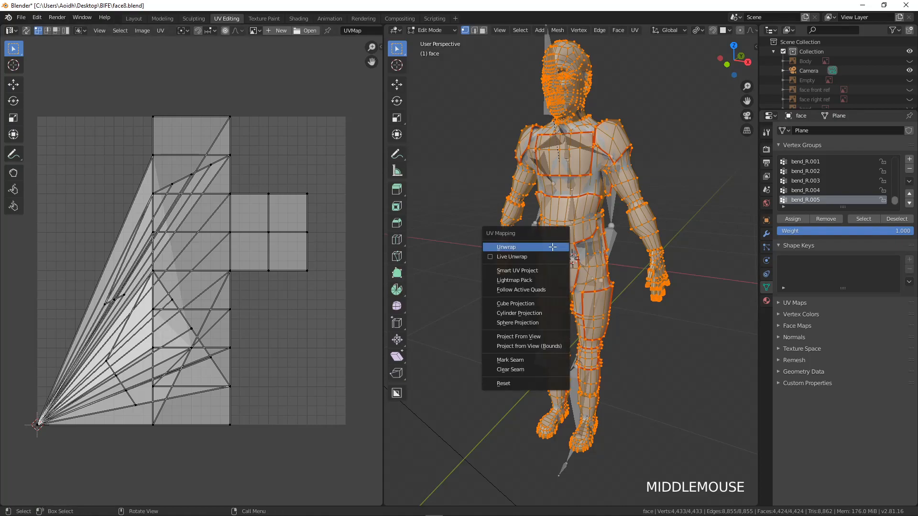
left_click(552, 247)
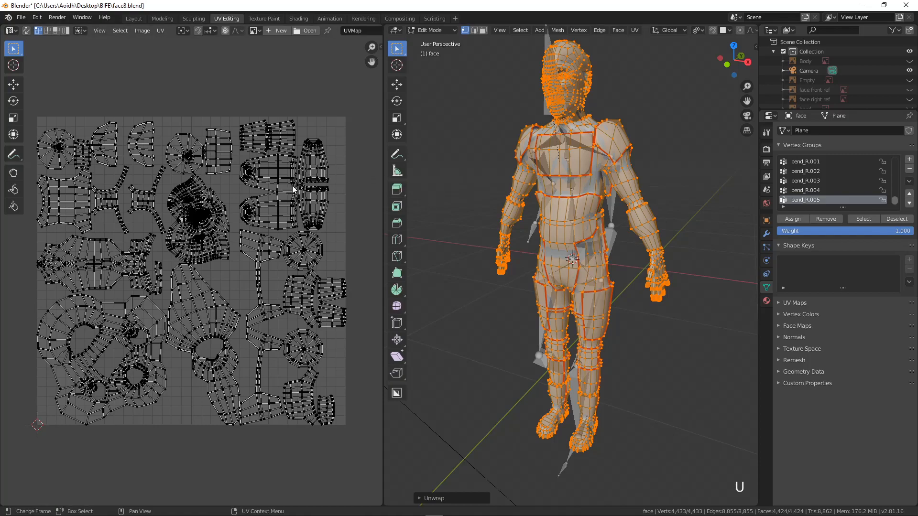
Switch to the Shading workspace and display the model in material preview shading
left_click(301, 19)
scroll(405, 149, "up", 2)
scroll(405, 150, "up", 1)
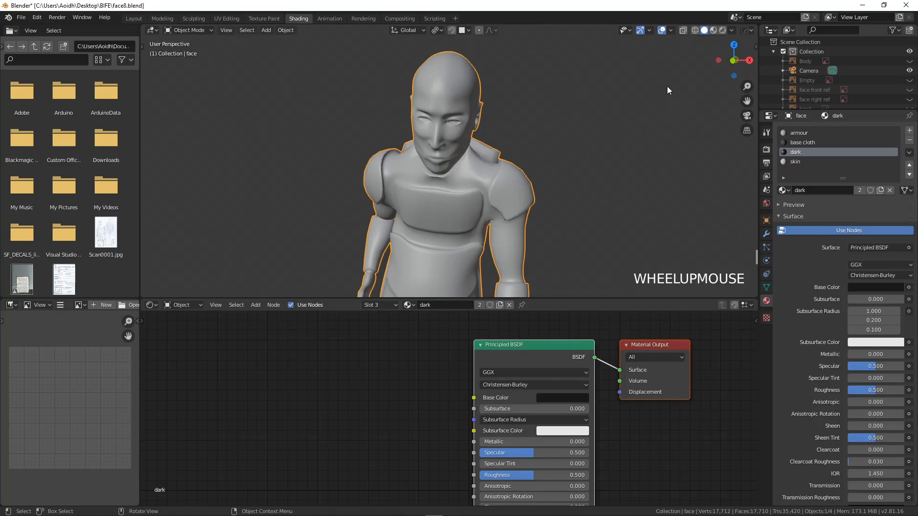
left_click(713, 30)
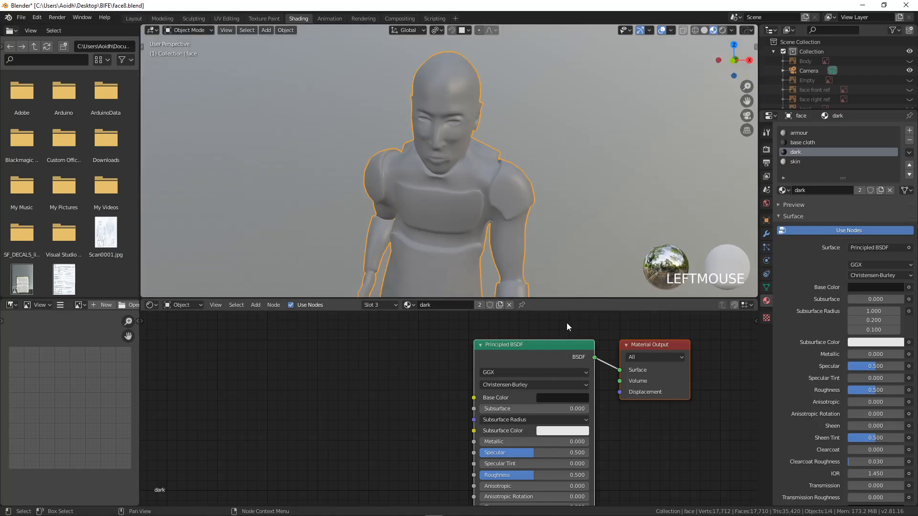
middle_click_drag(543, 351, 452, 362)
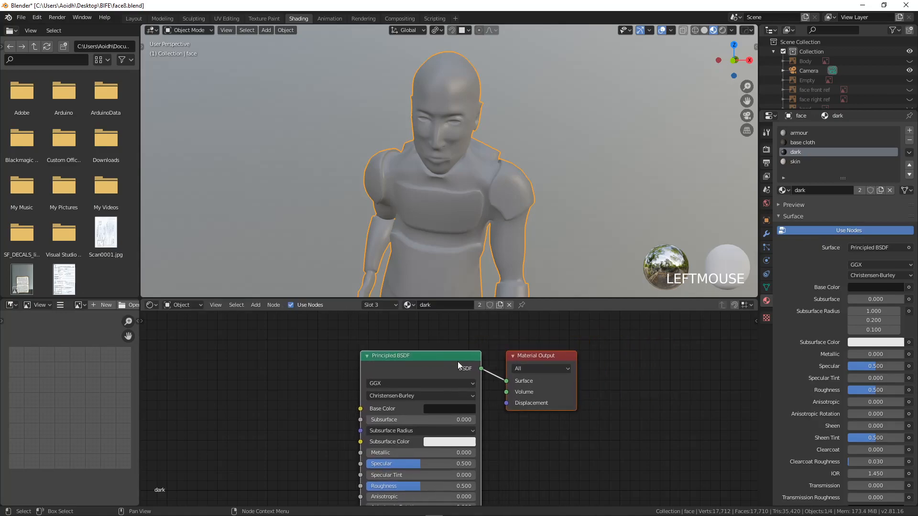
scroll(449, 191, "down", 6)
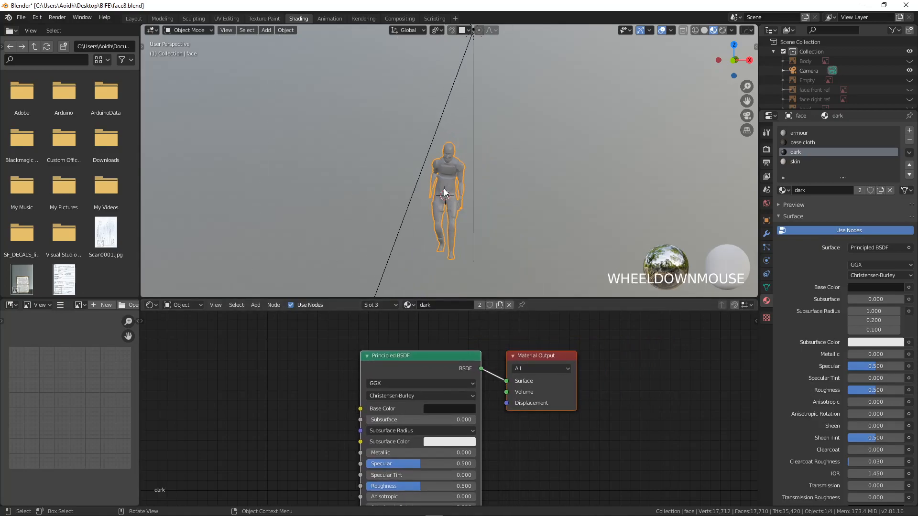
Enter edit mode on the body mesh and clear the whole selection
key("KP_Decimal")
middle_click_drag(444, 192, 411, 239)
key("Tab")
key("alt+a")
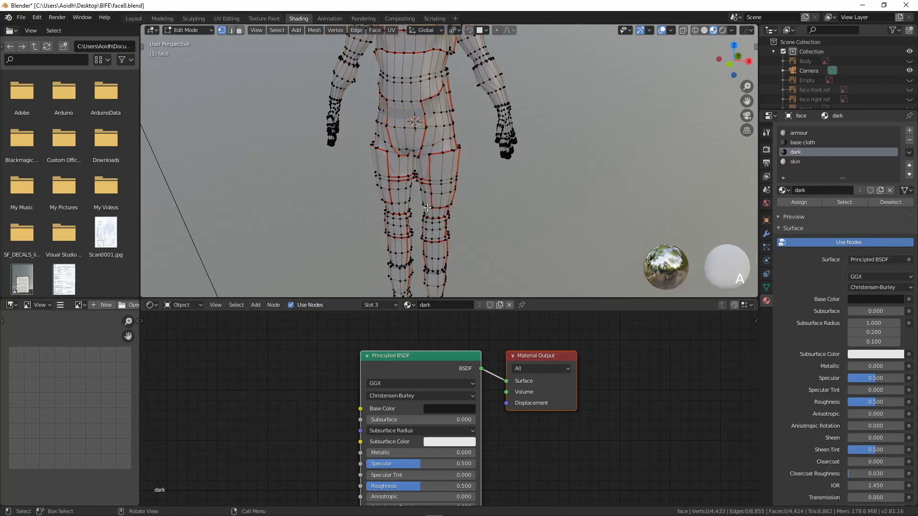
Try to select only the seam-bounded thigh plate by picking linked geometry in vertex mode, and clear the selection
scroll(373, 172, "up", 3)
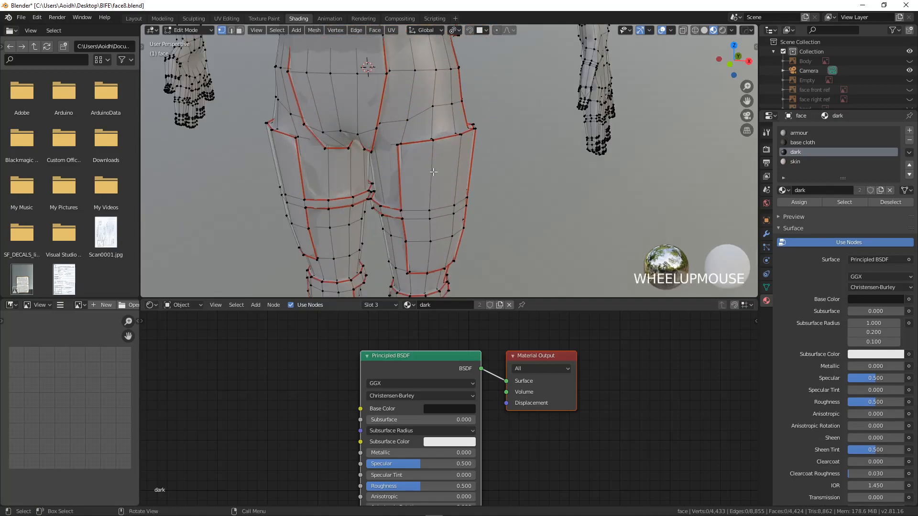
left_click(436, 203)
key("ctrl+l")
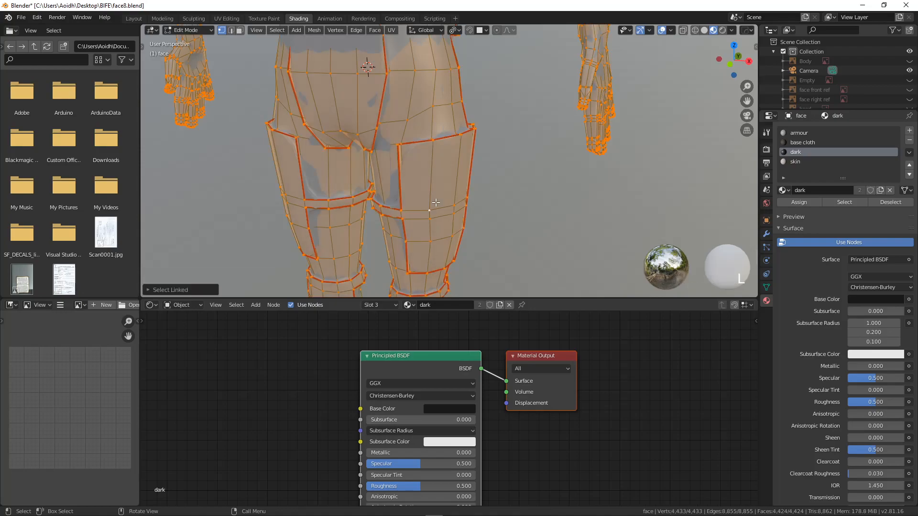
scroll(436, 202, "down", 5)
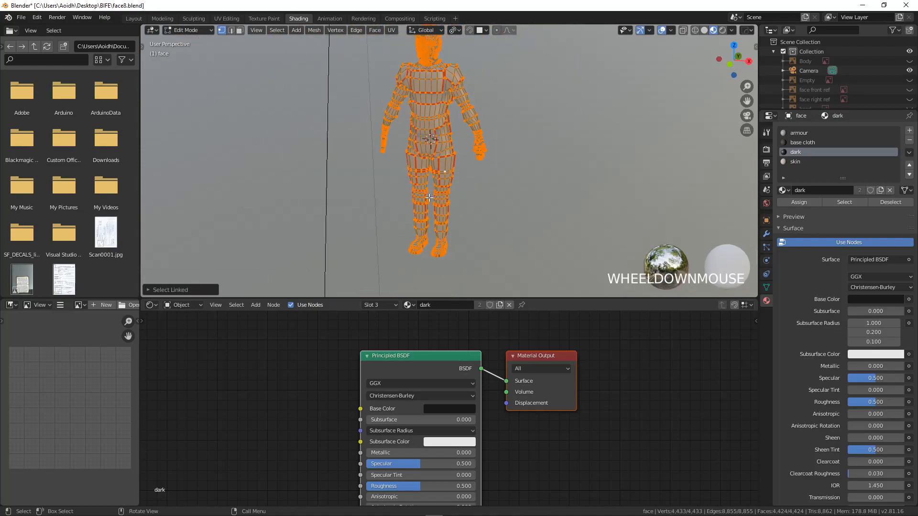
scroll(429, 197, "up", 5)
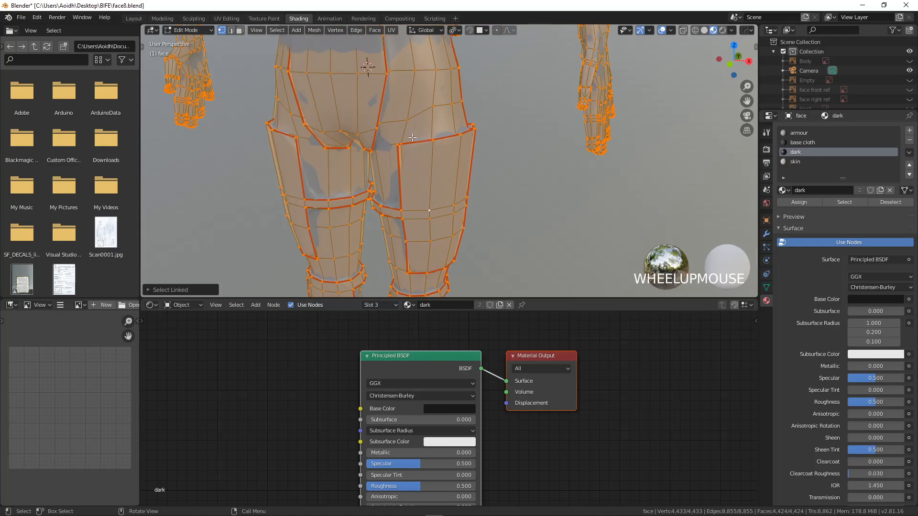
key("alt+a")
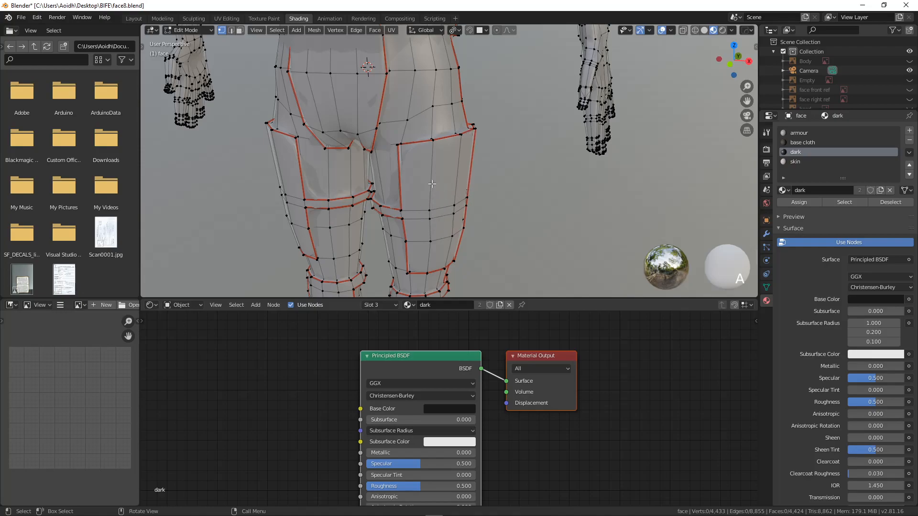
key("l")
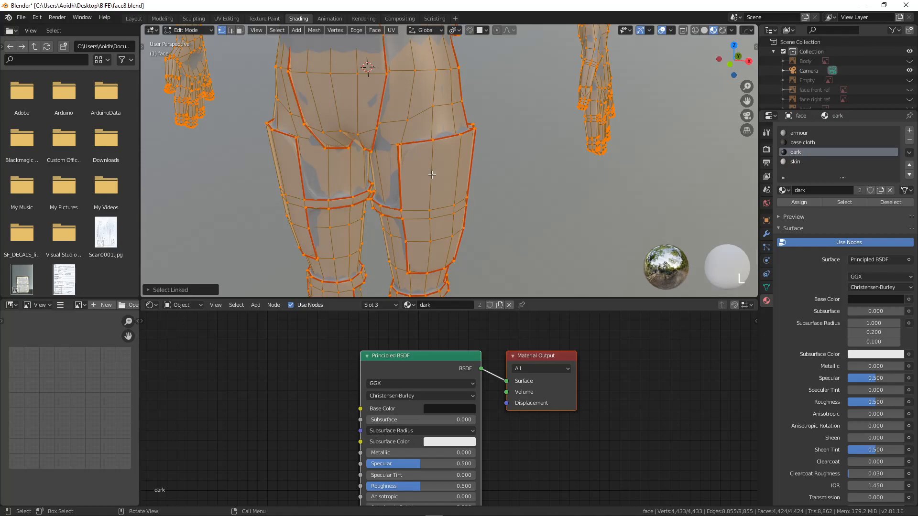
key("alt+a")
Try to select the chest plate as linked geometry in vertex mode, and clear the selection
scroll(432, 175, "down", 4)
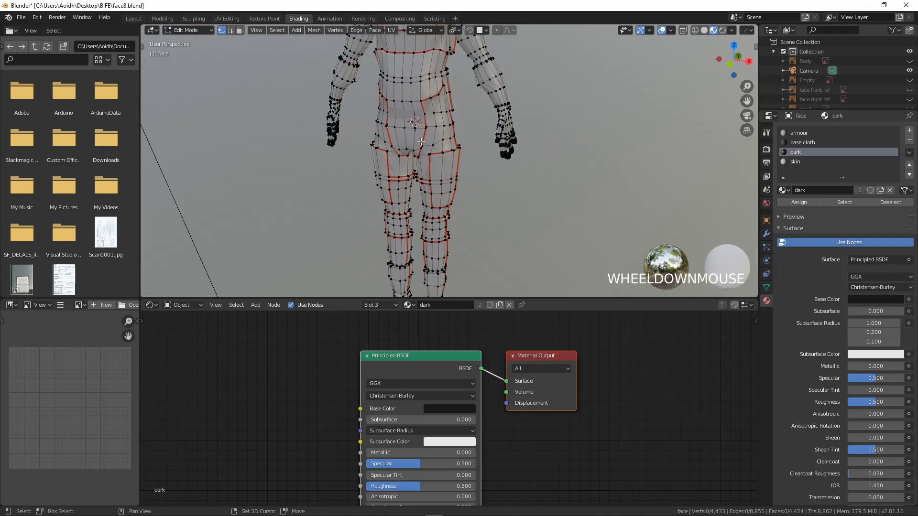
middle_click_drag(431, 174, 397, 214, "shift")
scroll(397, 204, "up", 3)
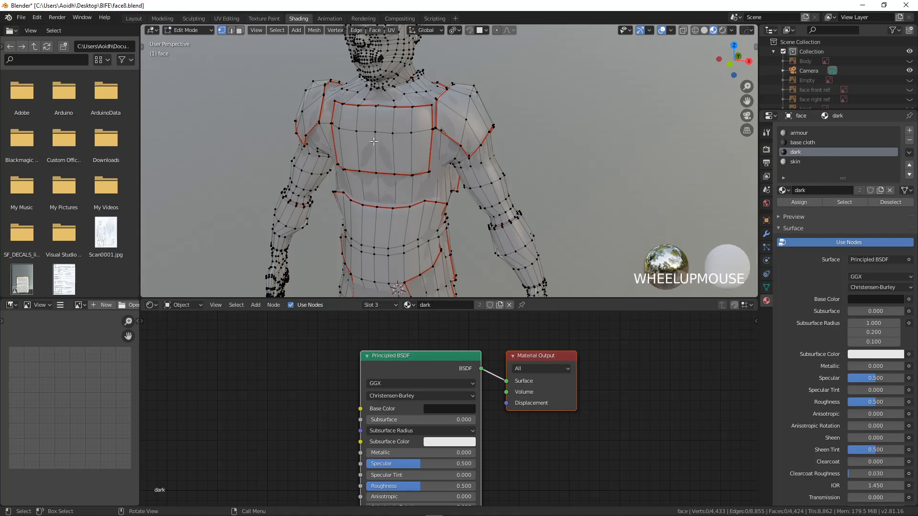
key("l")
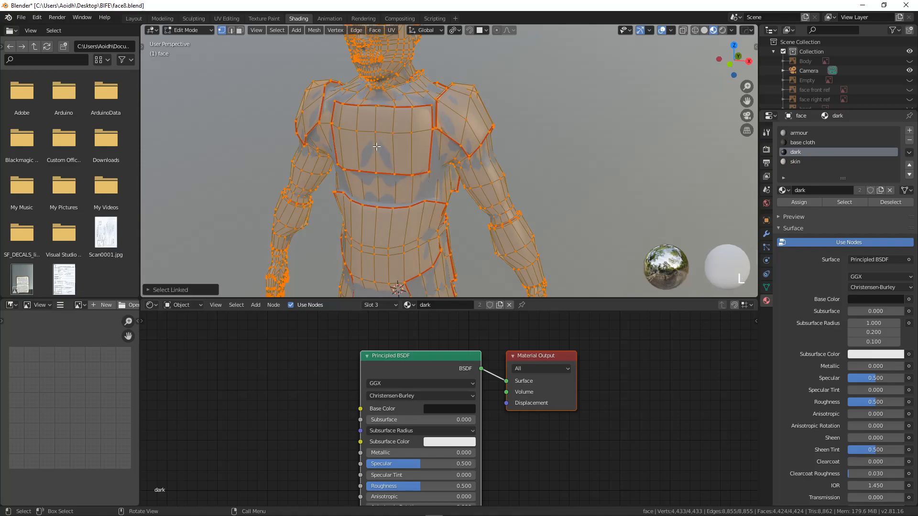
key("alt+a")
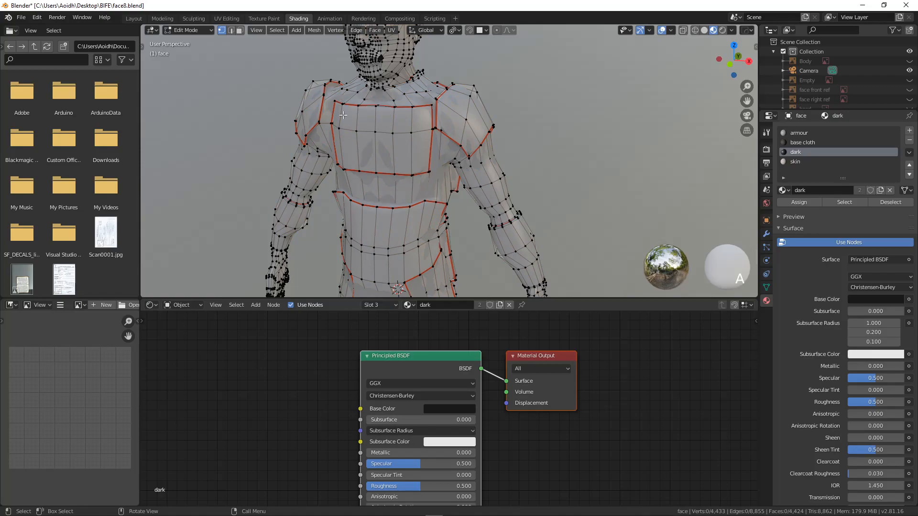
In face select mode, select the seam-bounded chest plate, both shoulder plates, both forearm guards and the abdomen plate
left_click(242, 31)
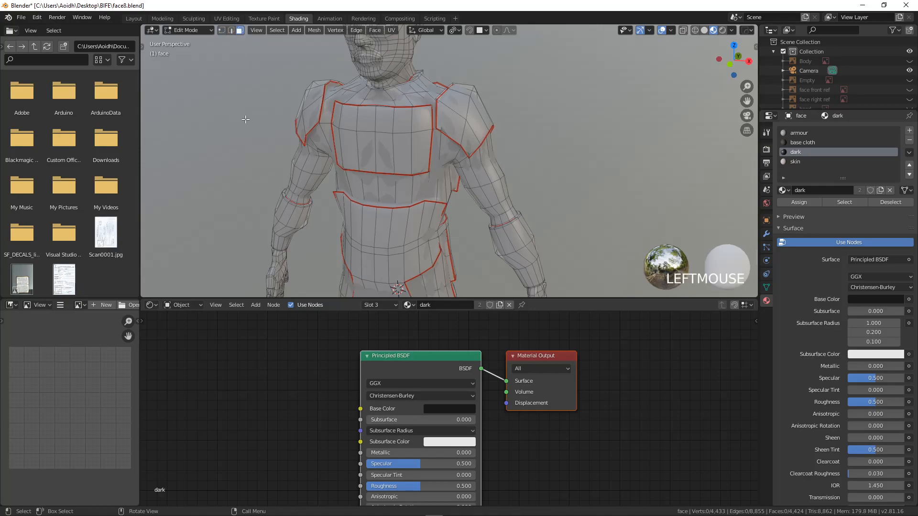
key("l")
key("l")
key("l")
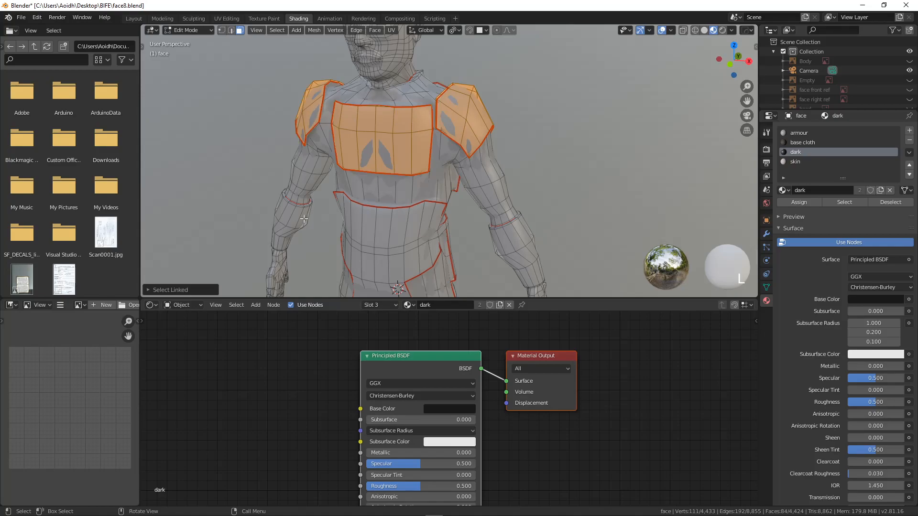
key("l")
key("l")
key("l")
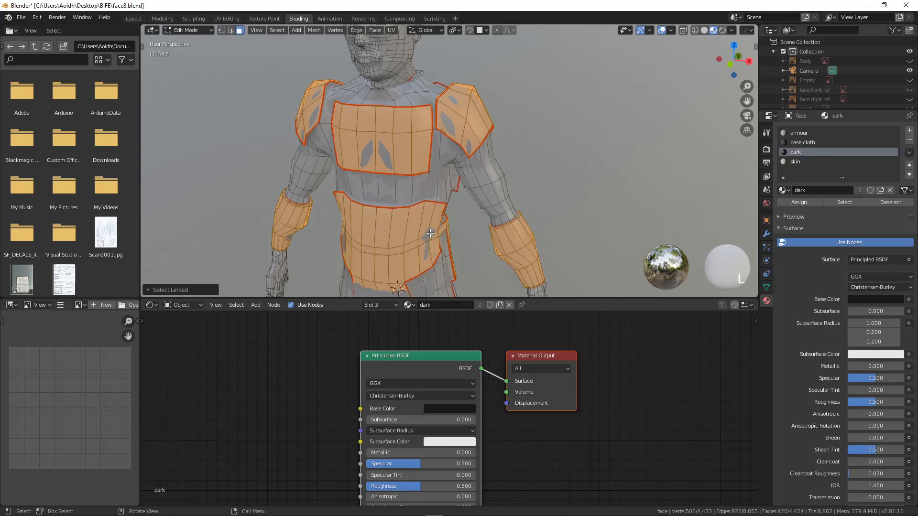
Add the groin plate and both thigh plates to the face selection as linked regions
middle_click_drag(455, 234, 335, 261)
key("l")
scroll(411, 264, "down", 2)
middle_click_drag(410, 264, 410, 247)
key("l")
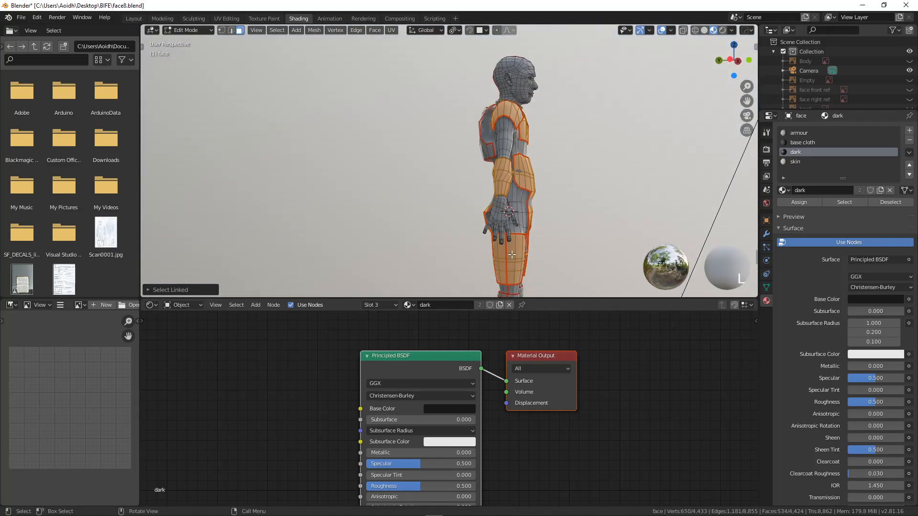
middle_click_drag(517, 257, 374, 167, "shift")
scroll(472, 228, "up", 3)
scroll(468, 229, "down", 4)
scroll(404, 179, "up", 3)
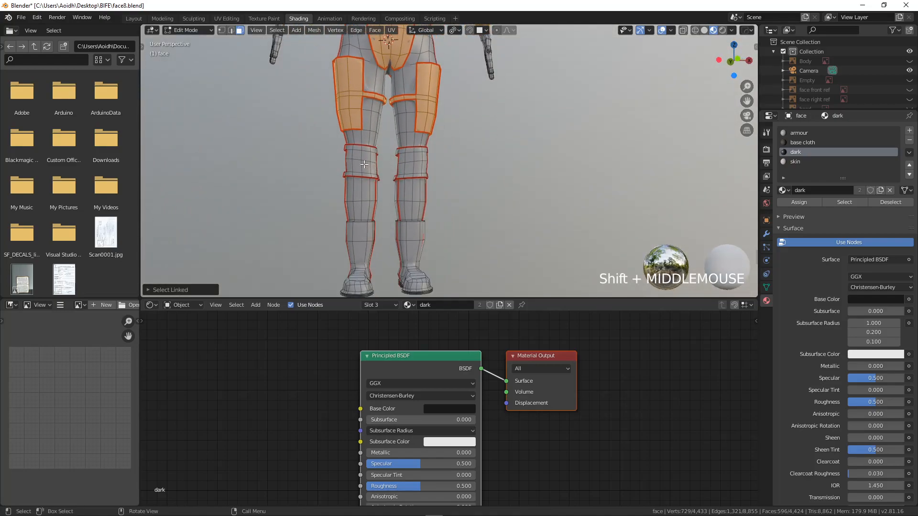
Add both knee guards to the selected armour faces
key("l")
key("l")
scroll(411, 157, "down", 4)
middle_click_drag(411, 158, 356, 186, "shift")
scroll(412, 176, "up", 2)
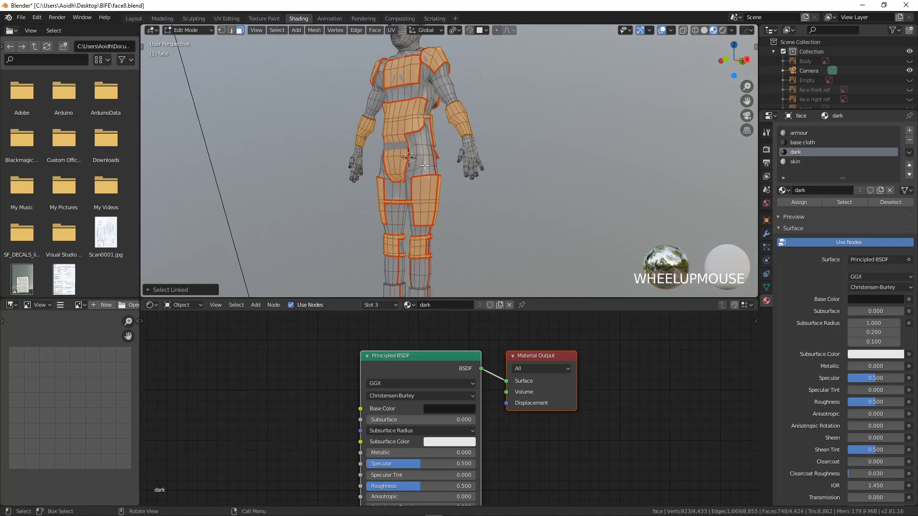
scroll(428, 109, "down", 2)
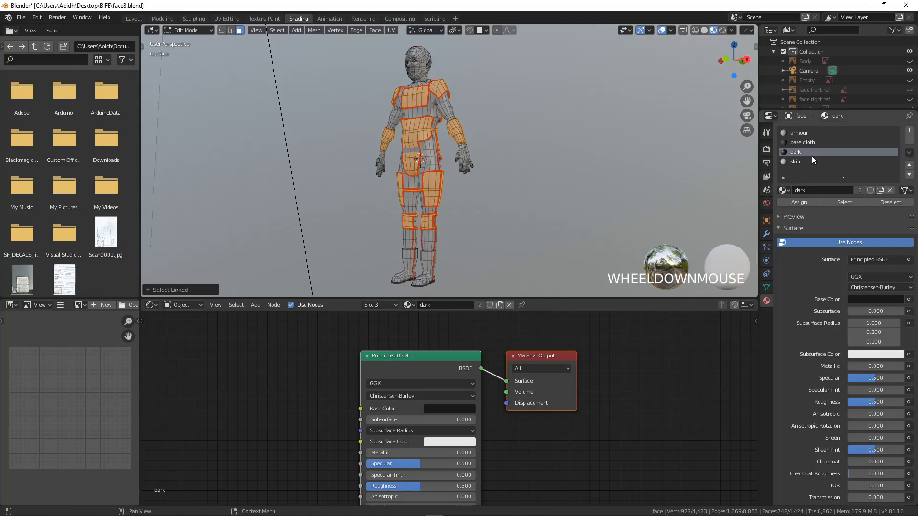
Assign the armour material to the selected plate faces and clear the selection
left_click(798, 133)
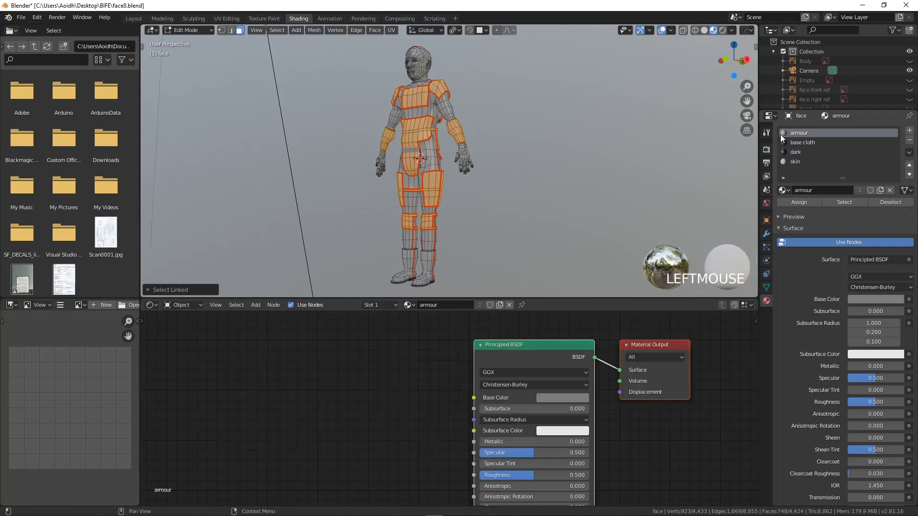
left_click(807, 202)
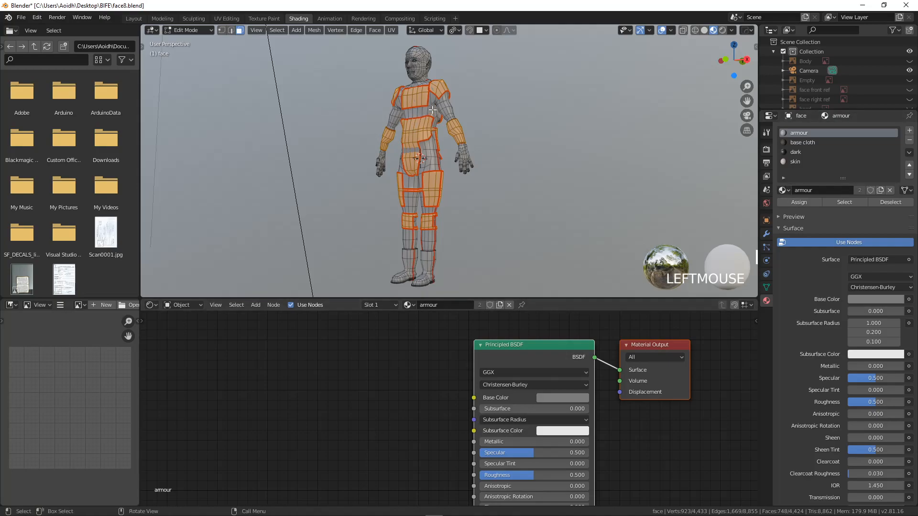
key("a")
key("a")
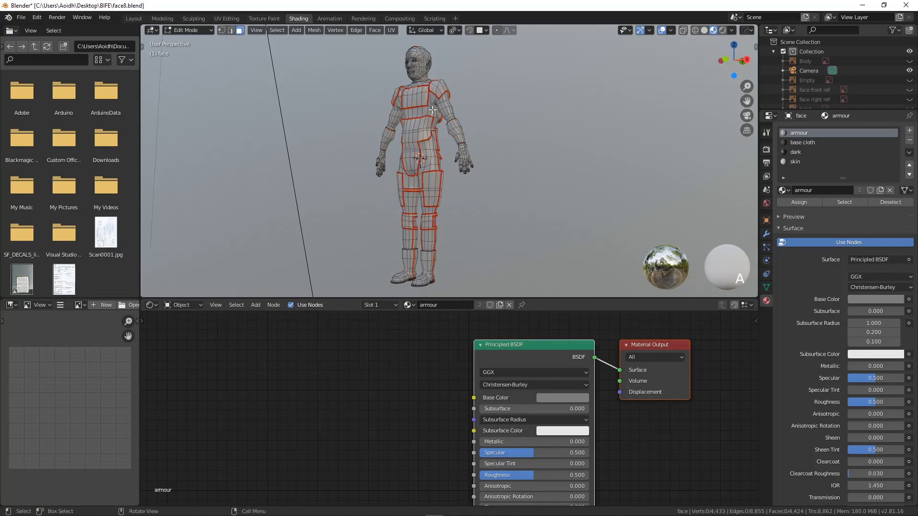
Assign the base cloth material to the linked cloth regions of the upper torso, upper arms and hips
key("l")
left_click(811, 143)
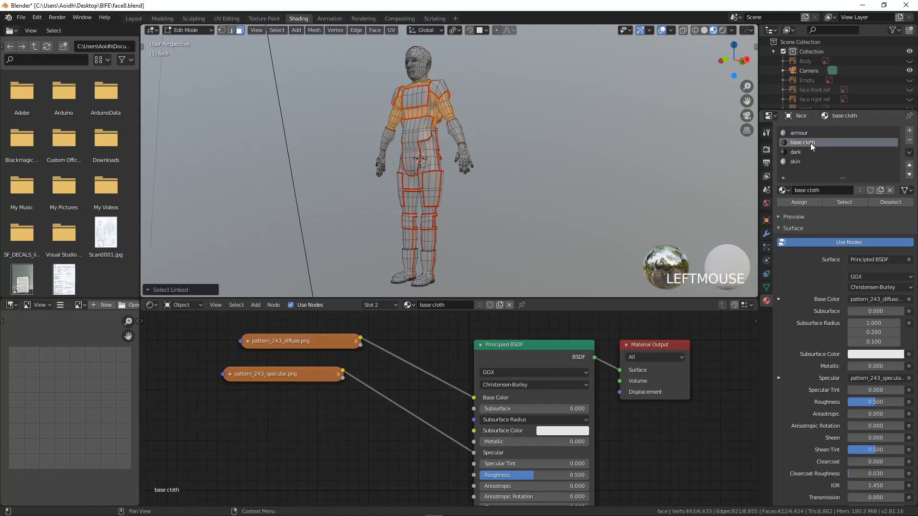
left_click(796, 202)
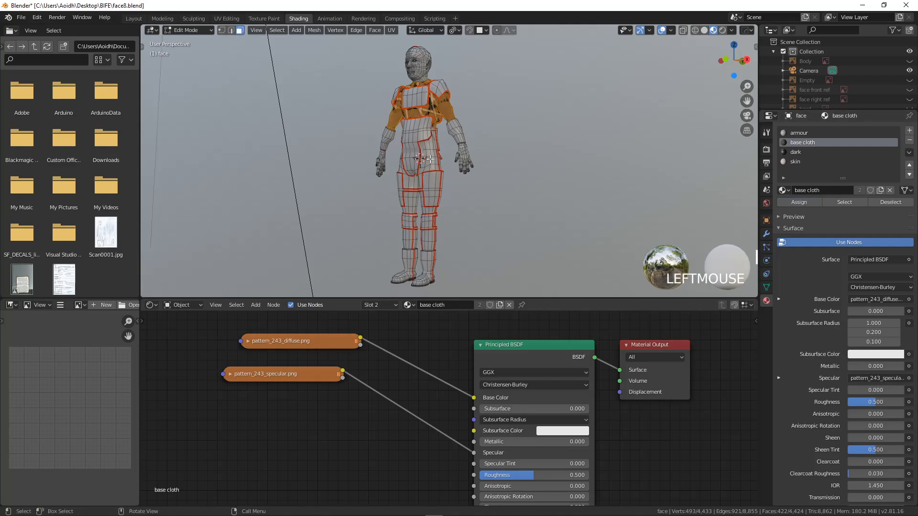
key("l")
left_click(799, 203)
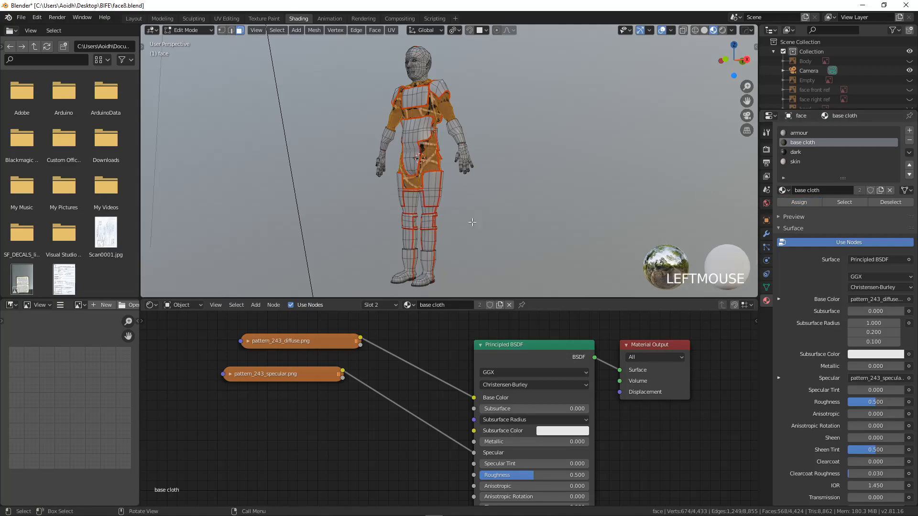
Add the exposed thigh and lower-leg cloth regions to the face selection and assign the base cloth material to them
key("l")
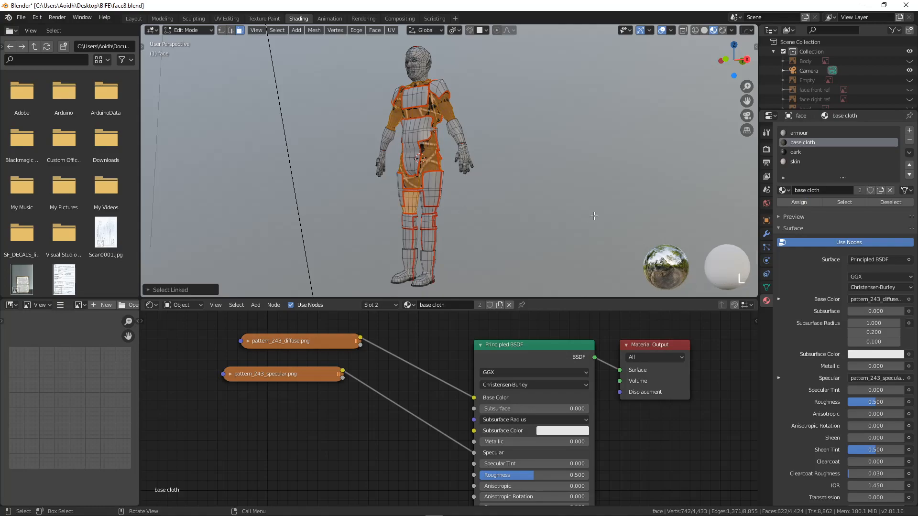
key("l")
key("l")
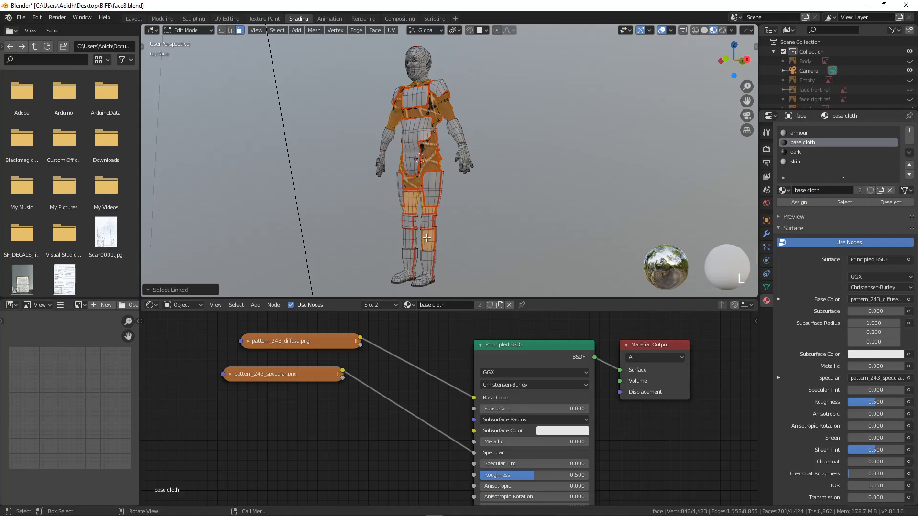
key("l")
middle_click_drag(458, 239, 517, 235)
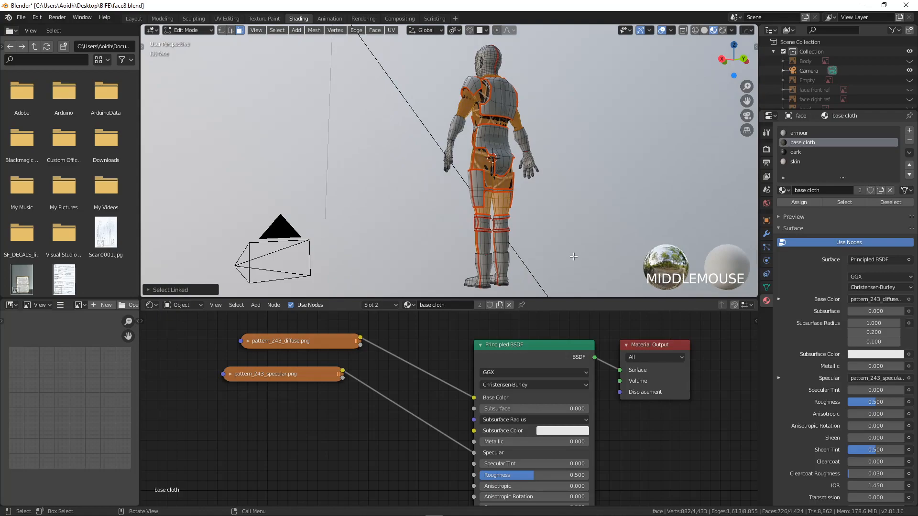
key("l")
key("l")
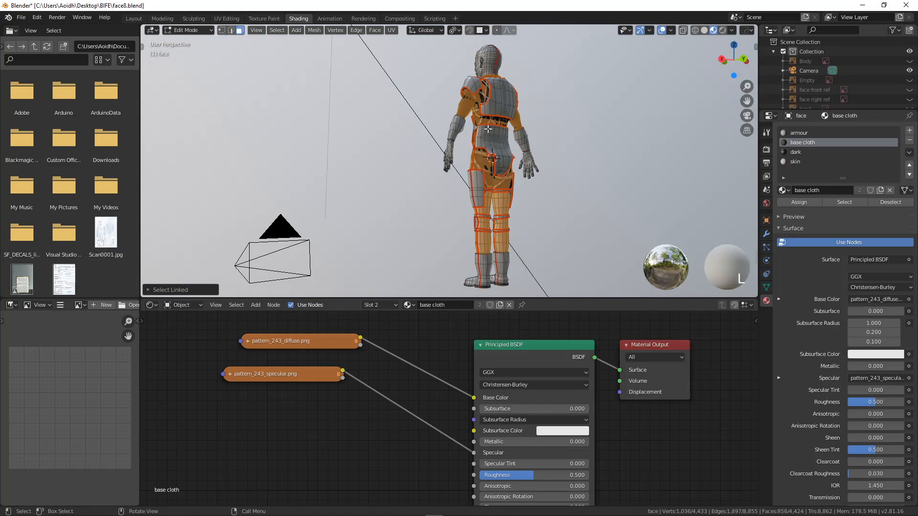
left_click(799, 202)
Switch to the UV Editing workspace and show the character in material preview shading
middle_click_drag(491, 208, 457, 208)
scroll(486, 193, "up", 4)
scroll(470, 189, "down", 2)
scroll(457, 208, "up", 4)
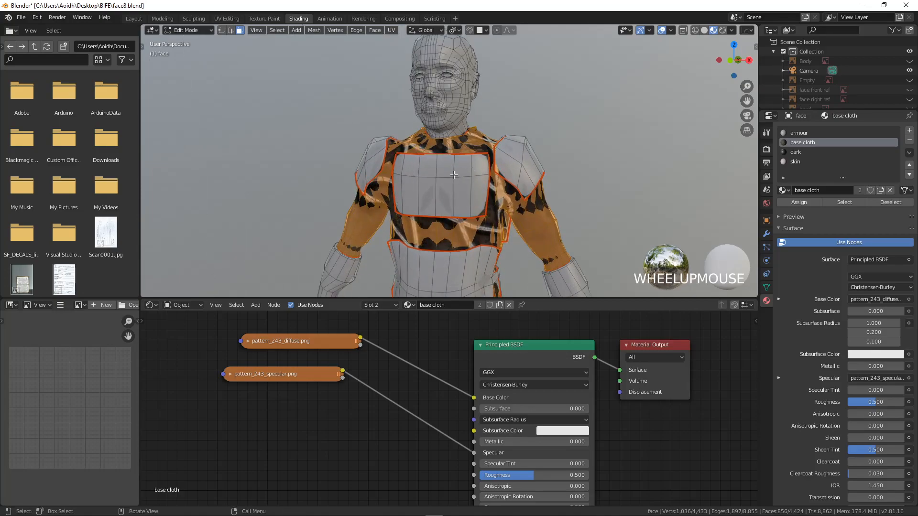
left_click(229, 18)
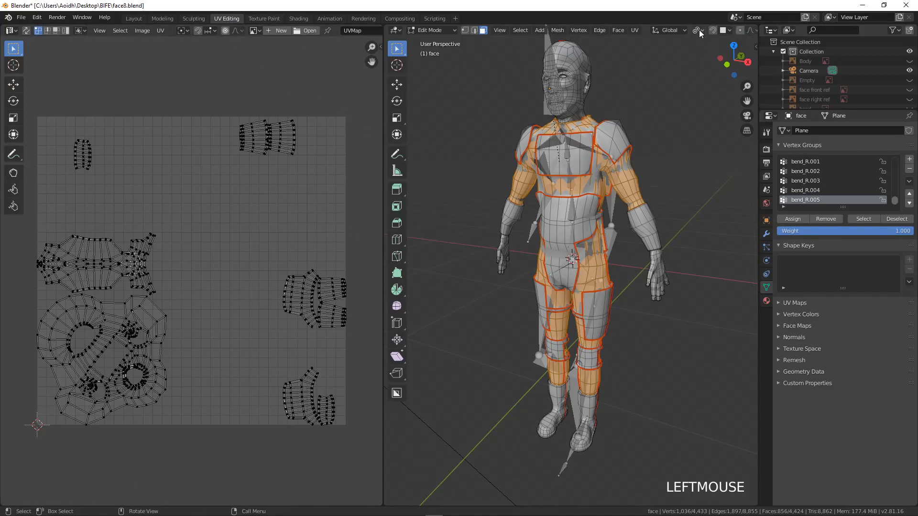
scroll(699, 30, "down", 5)
left_click(737, 30)
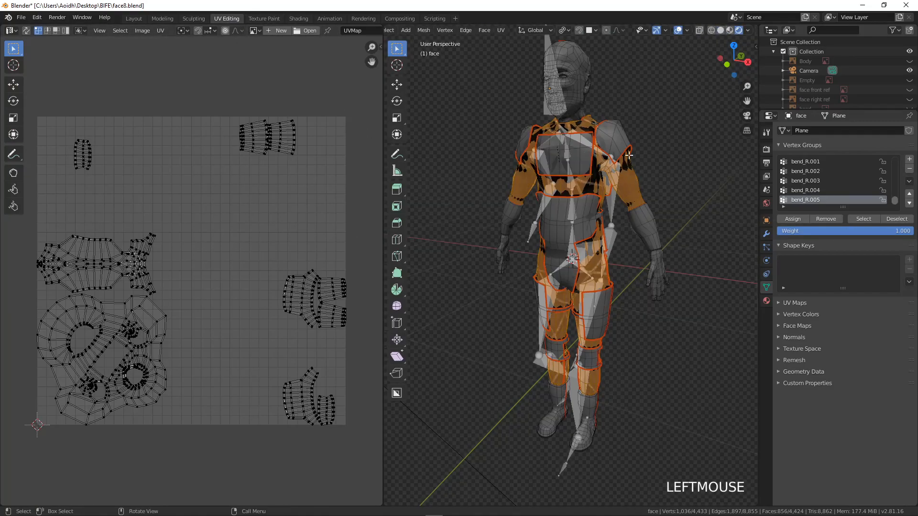
scroll(645, 84, "up", 2)
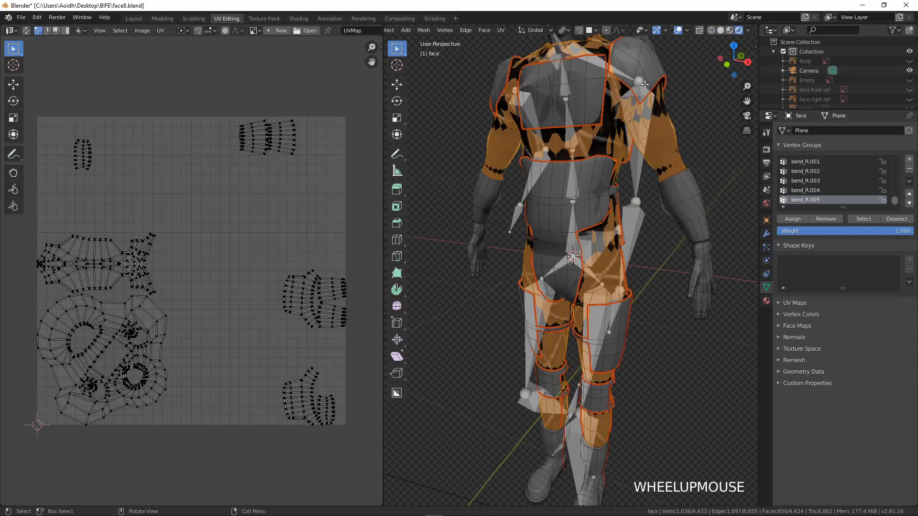
left_click(730, 30)
Hide the armature bones in the 3D view's overlays
middle_click_drag(530, 156, 548, 165)
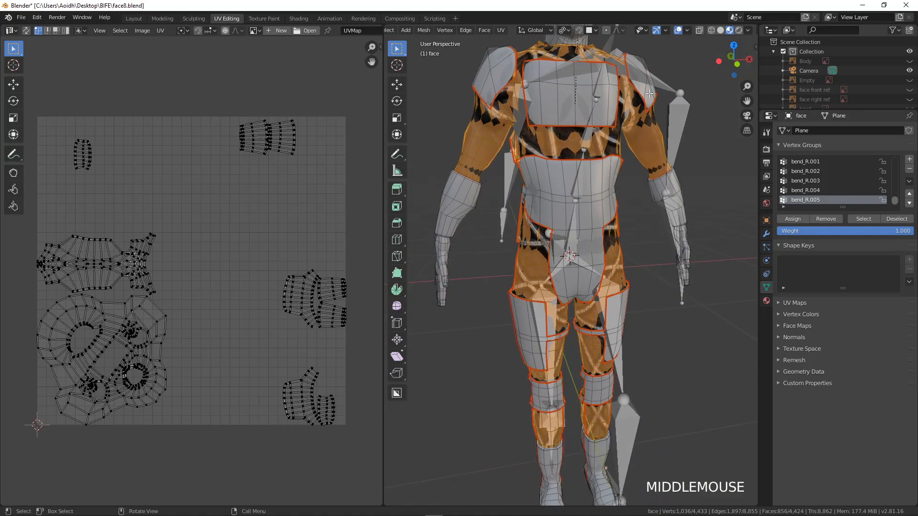
left_click(688, 30)
left_click(693, 146)
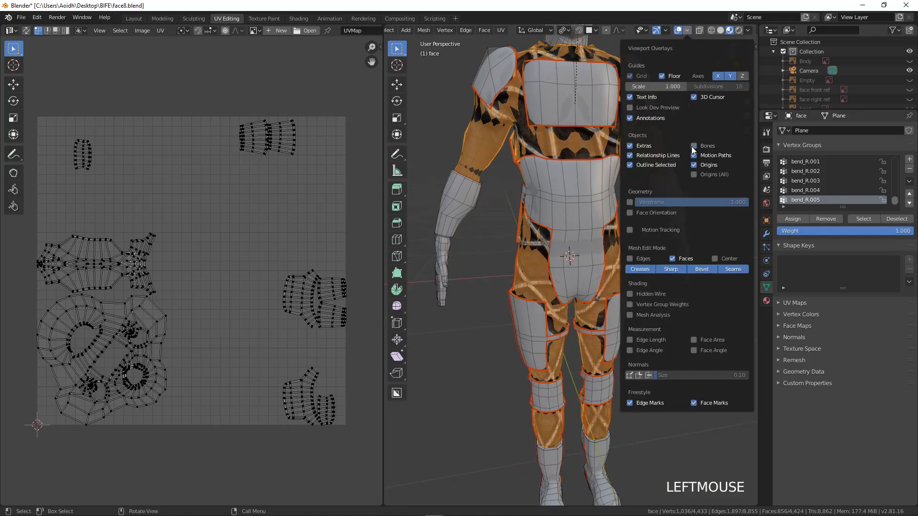
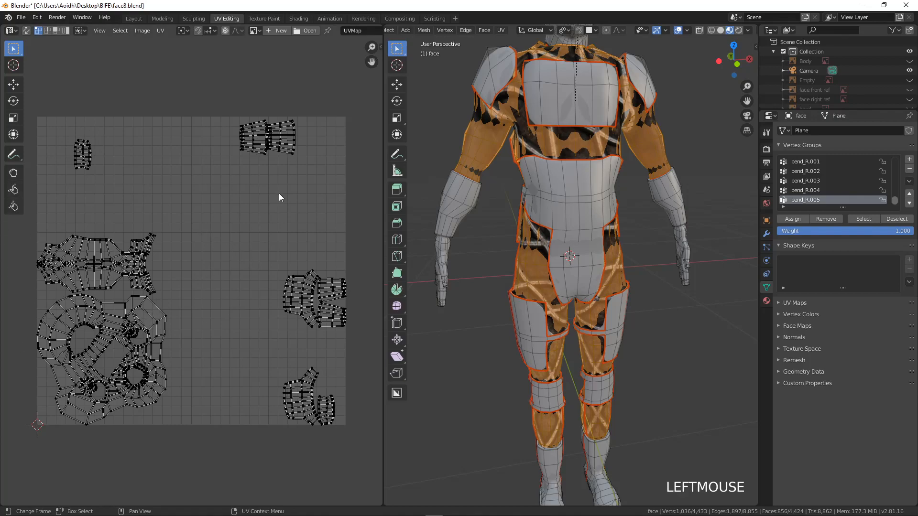
Display pattern_243_diffuse.png as the background image behind the UV layout
left_click(255, 32)
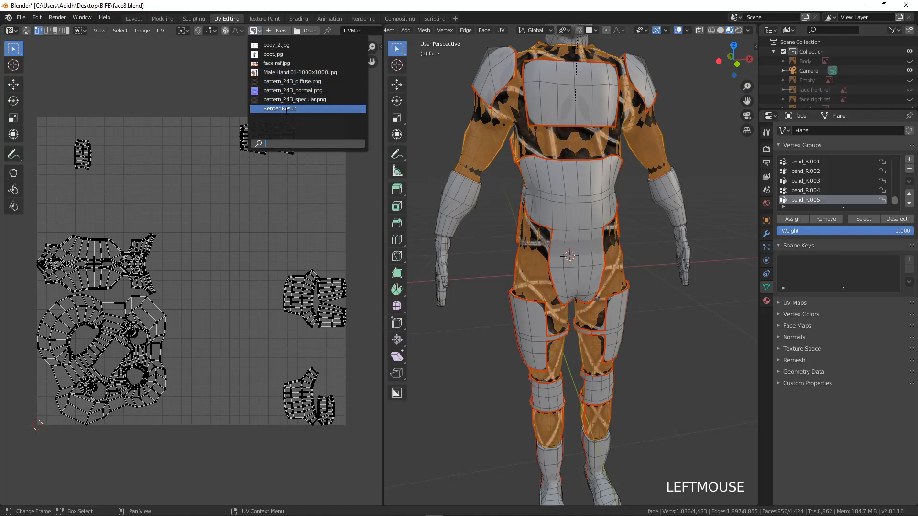
left_click(291, 83)
key("Home")
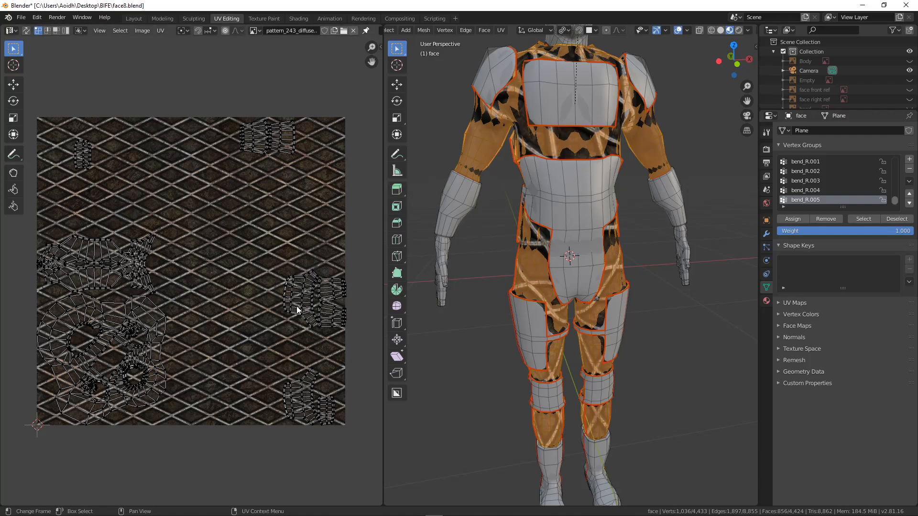
Select the linked torso-and-upper-arms UV island and move it to the middle of the pattern texture
left_click(160, 323)
key("l")
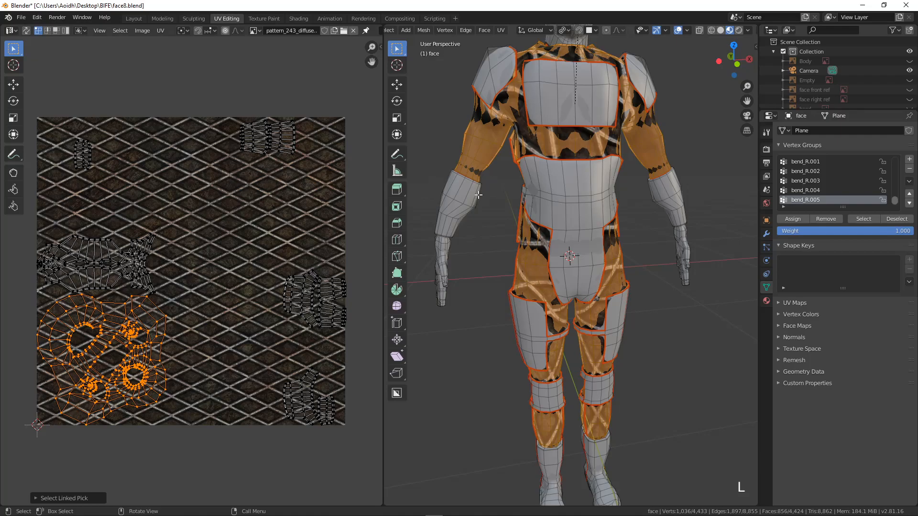
key("g")
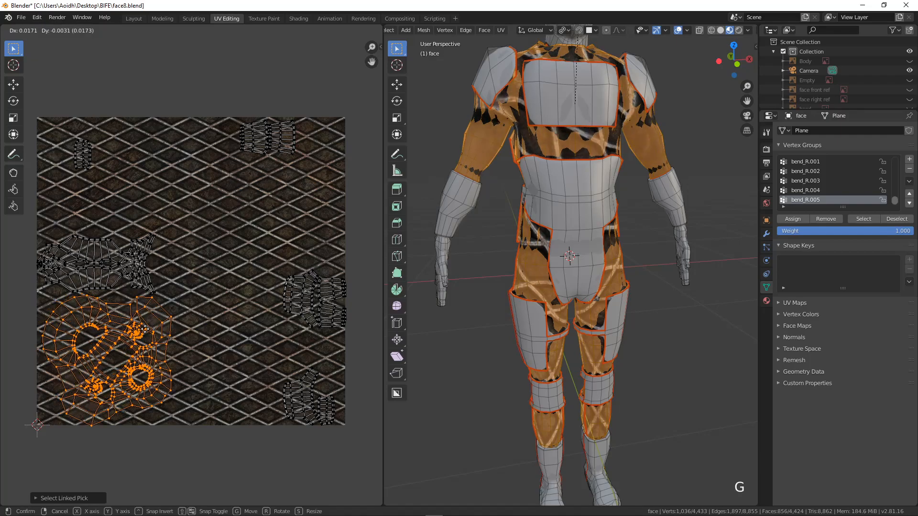
left_click(551, 104)
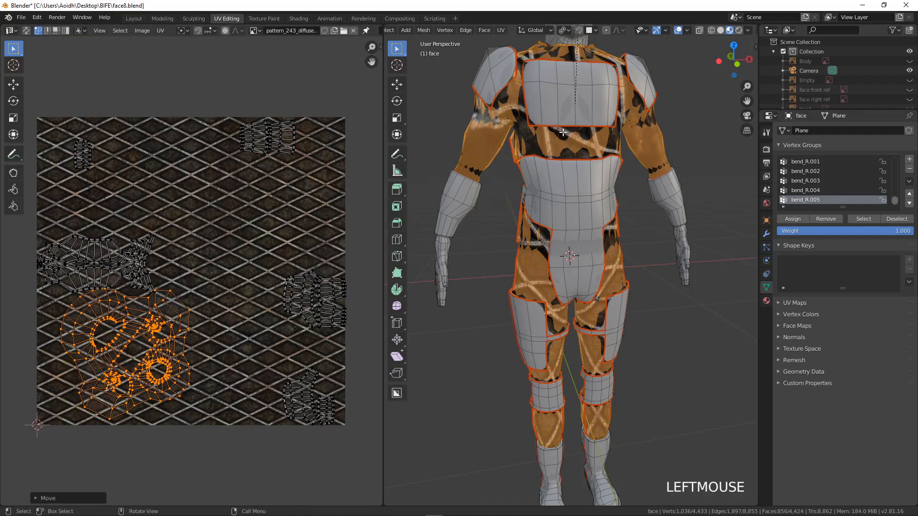
key("g")
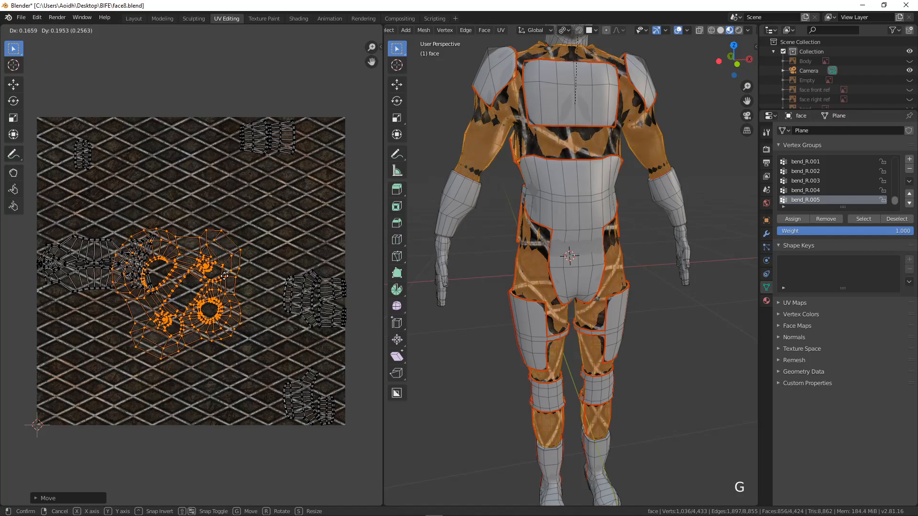
left_click(224, 268)
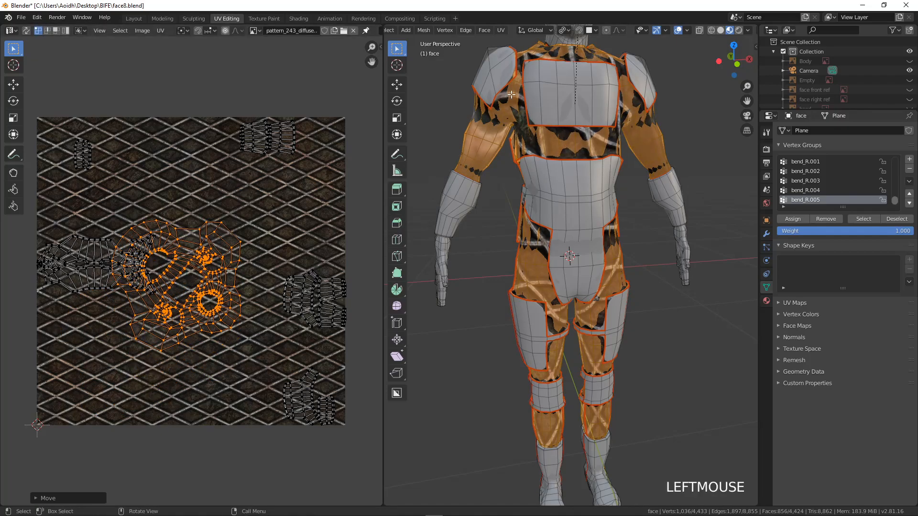
Scale the torso-and-upper-arms UV island far beyond the texture bounds so the cloth pattern repeats finely
key("s")
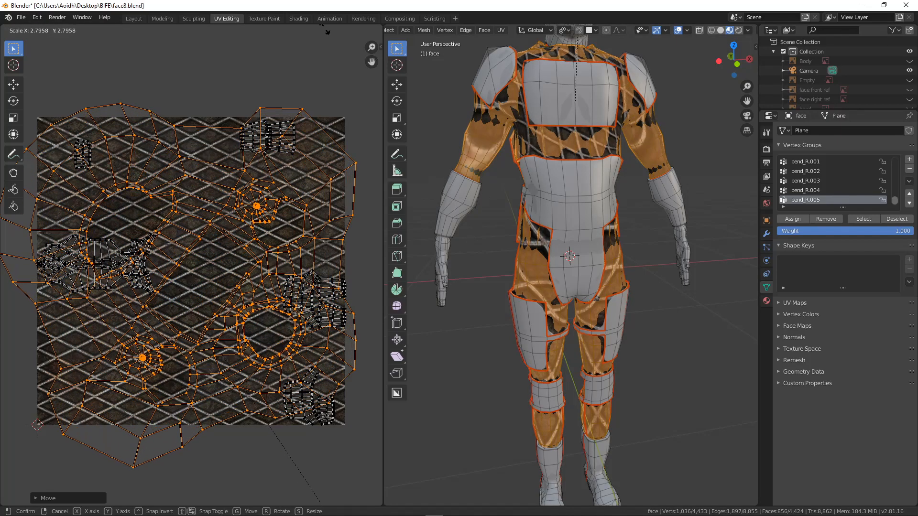
left_click(181, 32)
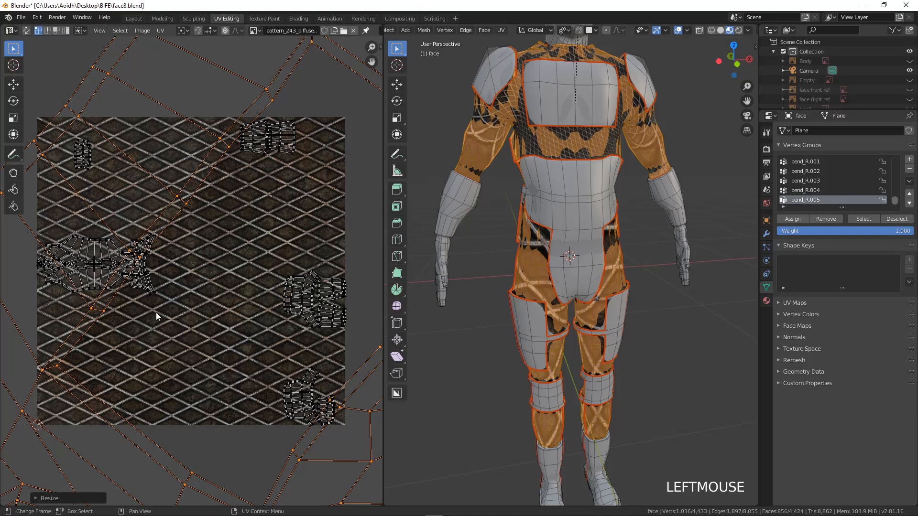
key("s")
left_click(213, 384)
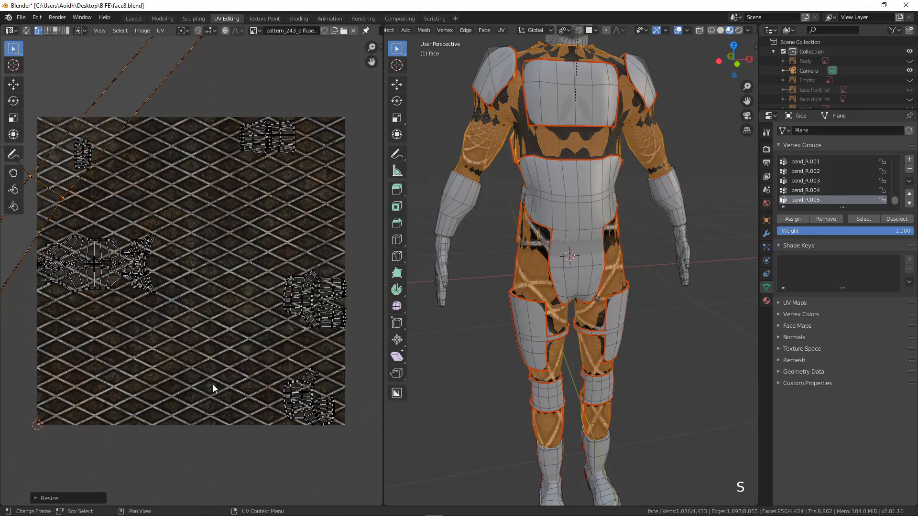
key("s")
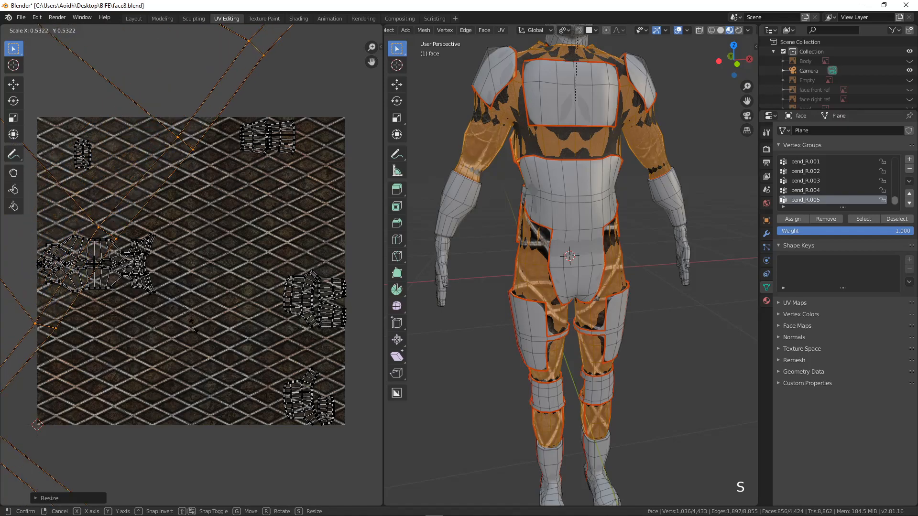
left_click(324, 298)
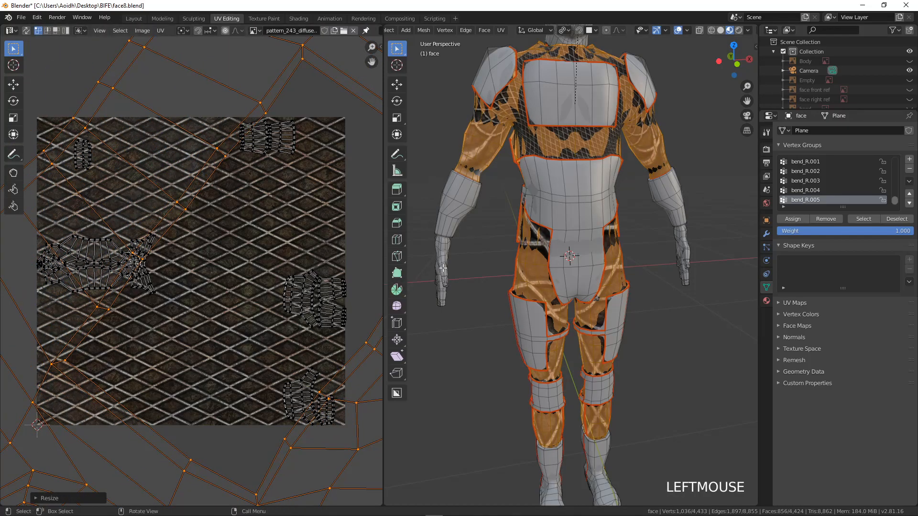
Select the thigh's linked UV island, enlarge it to about the height of the texture and reposition it over the image
left_click(311, 291)
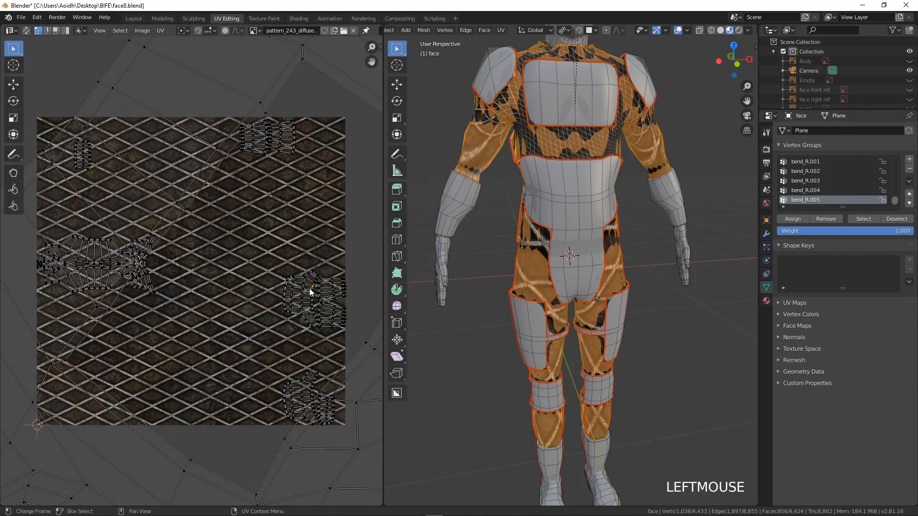
key("l")
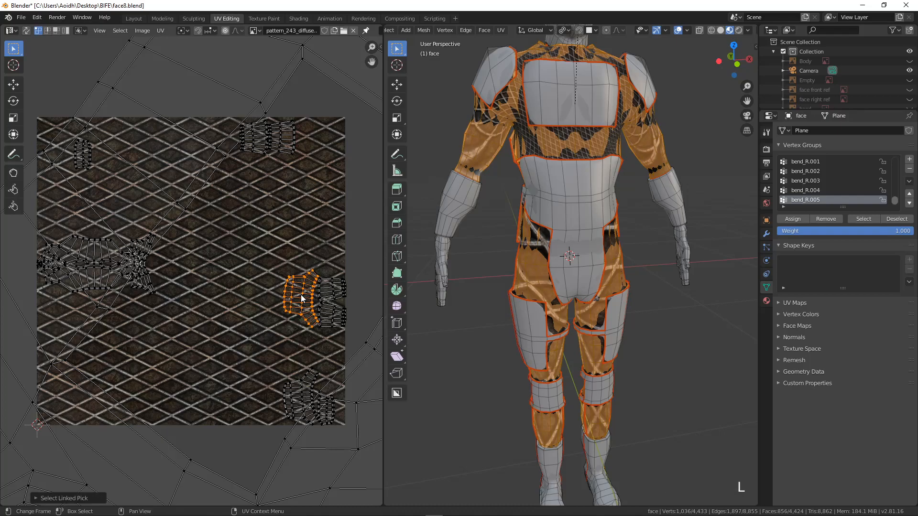
key("g")
left_click(269, 285)
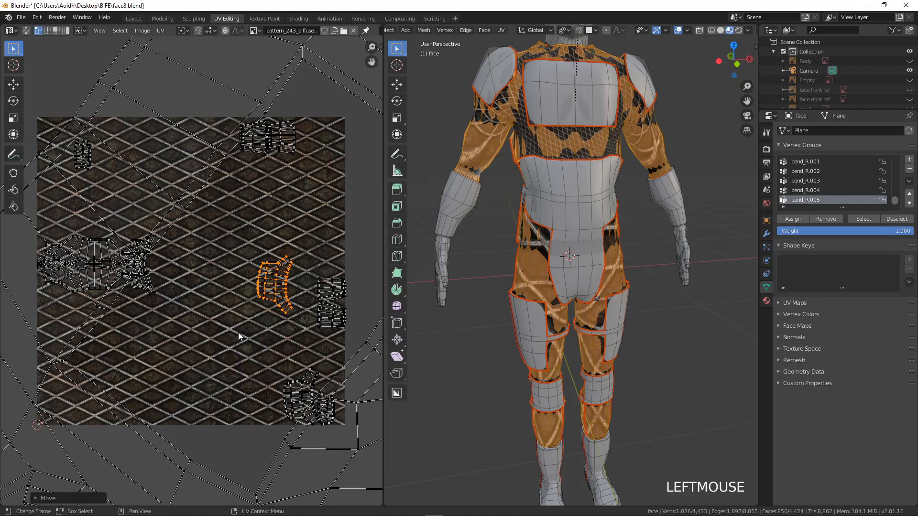
key("s")
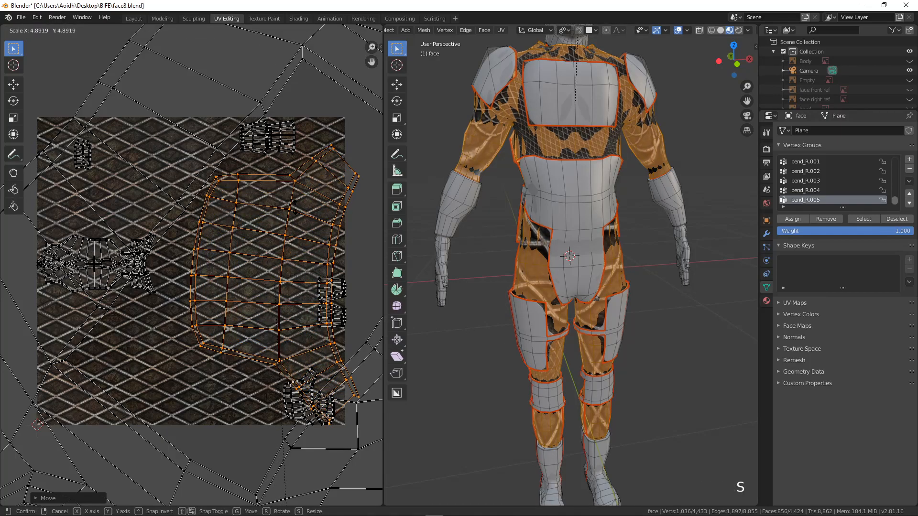
left_click(336, 356)
key("g")
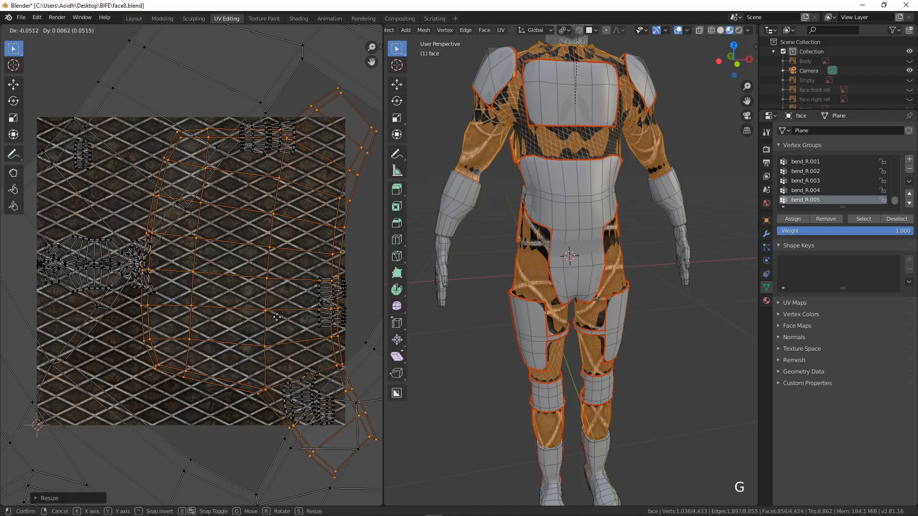
left_click(233, 312)
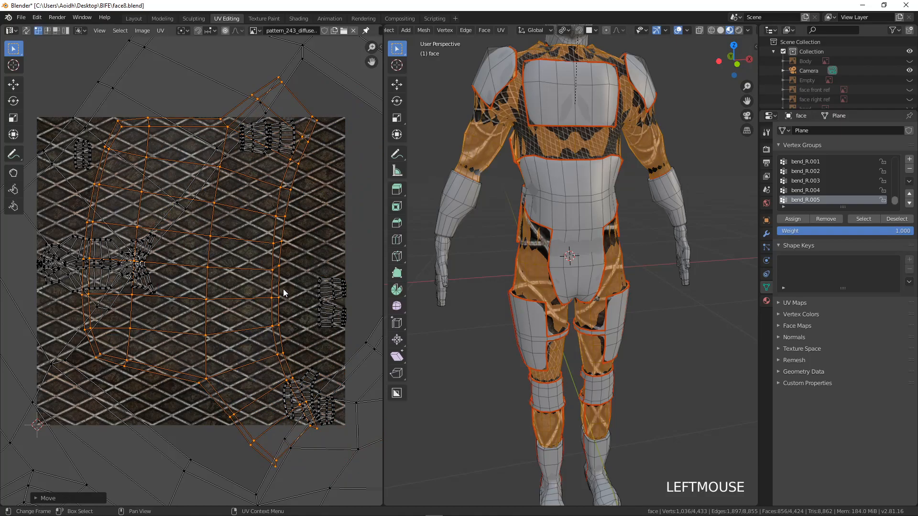
Select the upper linked UV island at the texture's right edge, move it to the middle and enlarge it over the pattern
left_click(325, 292)
key("l")
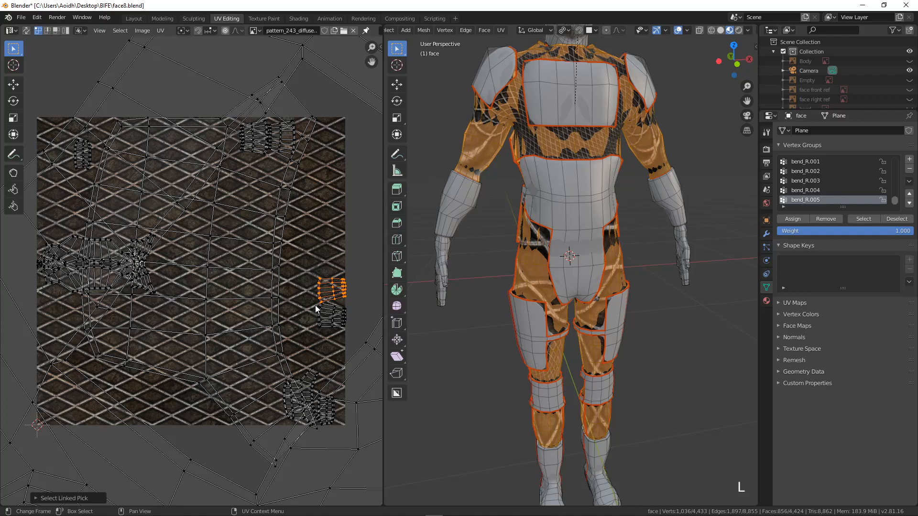
key("g")
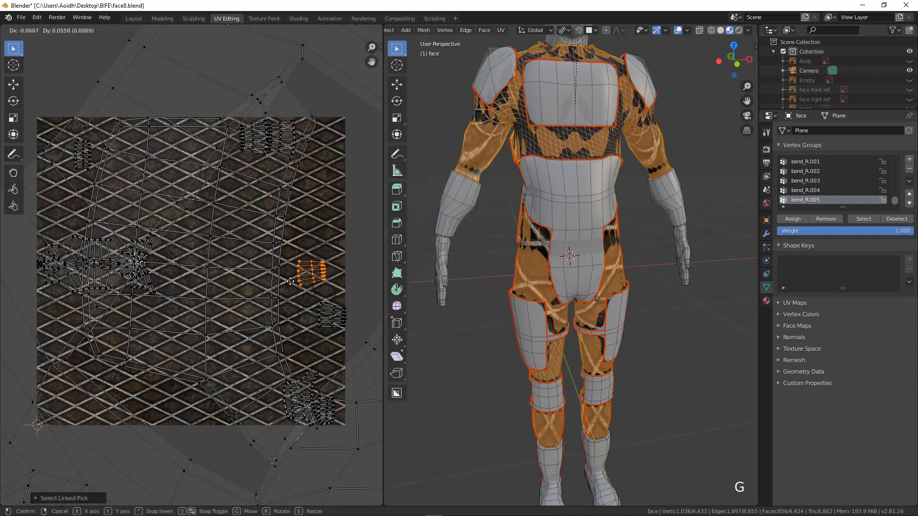
left_click(226, 248)
key("s")
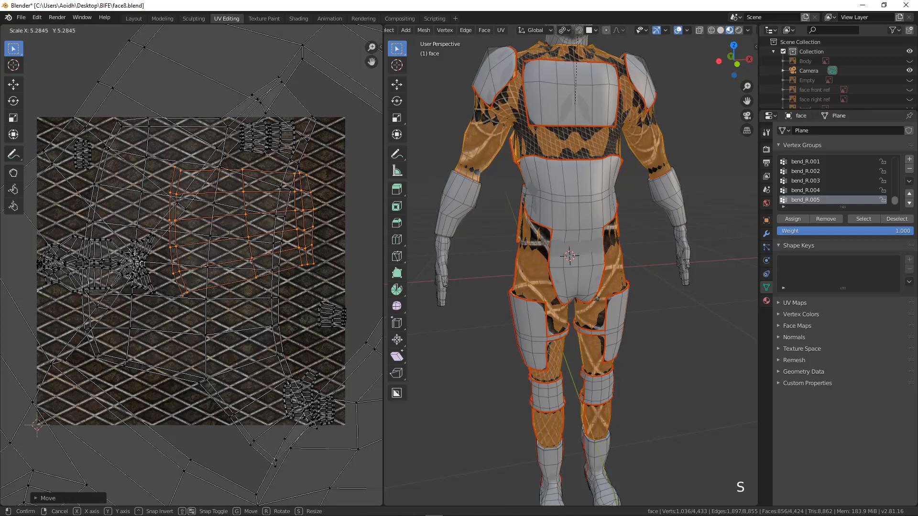
left_click(328, 463)
Select the remaining linked UV island at the texture's right edge, scale it up strongly and move it to the middle of the pattern
left_click(320, 330)
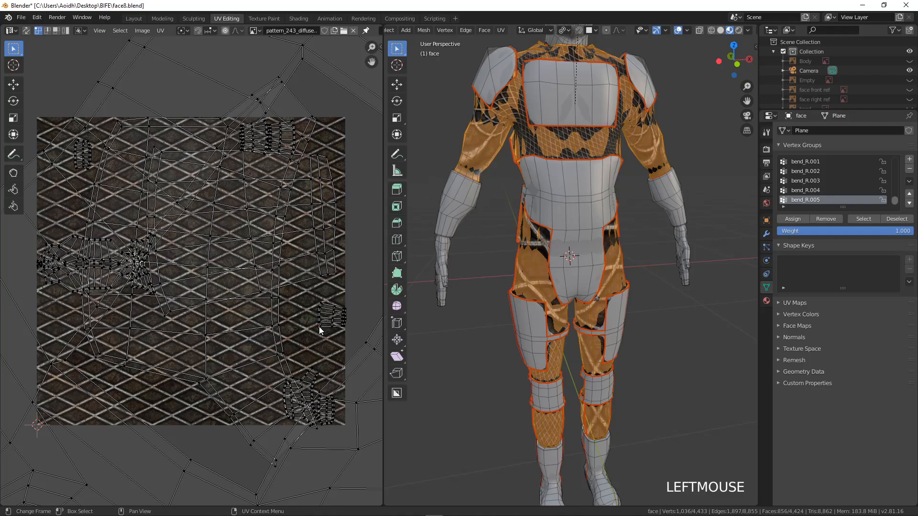
key("l")
key("s")
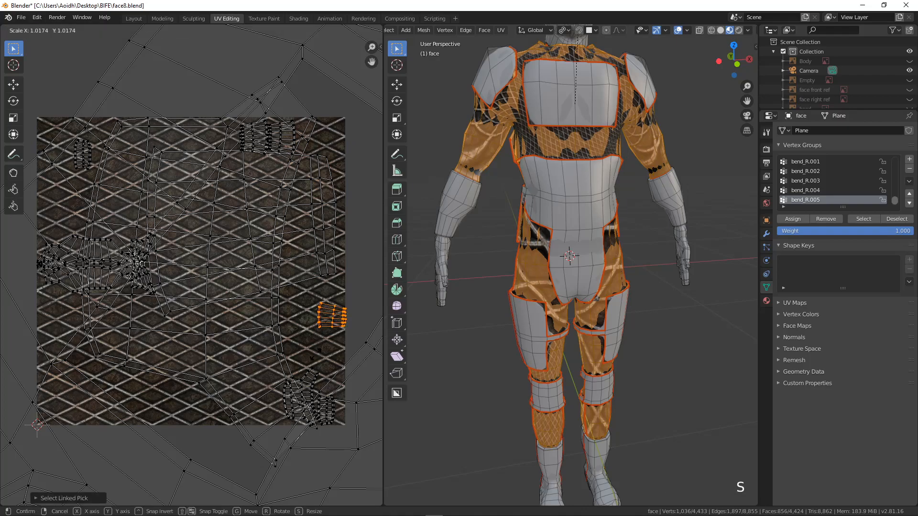
left_click(308, 458)
key("g")
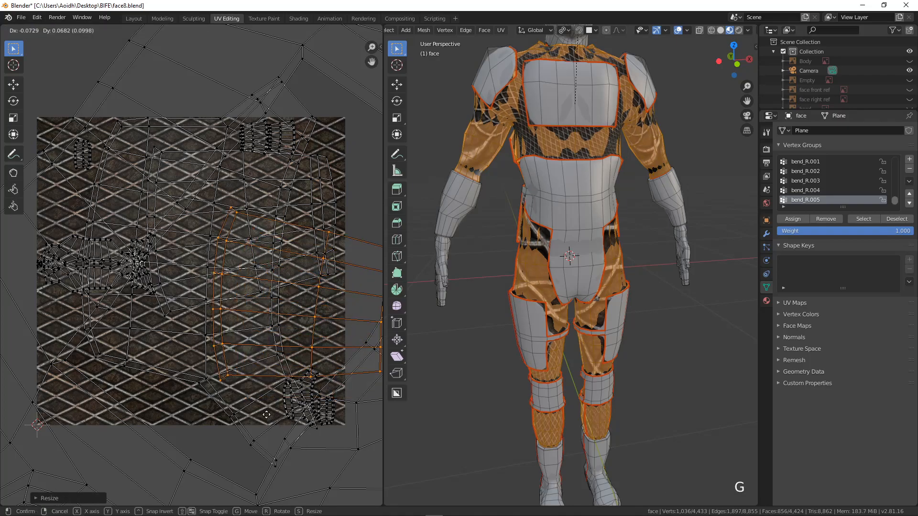
left_click(205, 368)
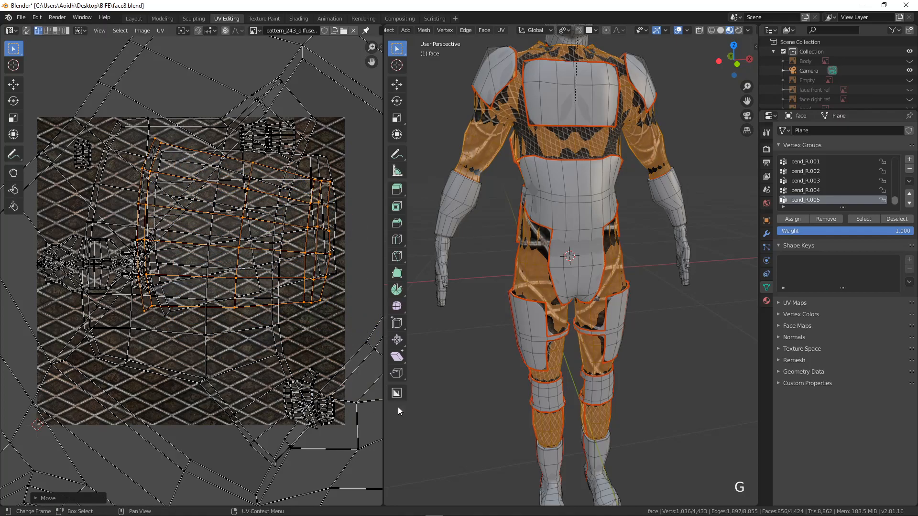
Select the flared linked UV island near the texture's lower-right corner, move it to the middle and scale it by about -7.4
left_click(311, 385)
key("l")
key("g")
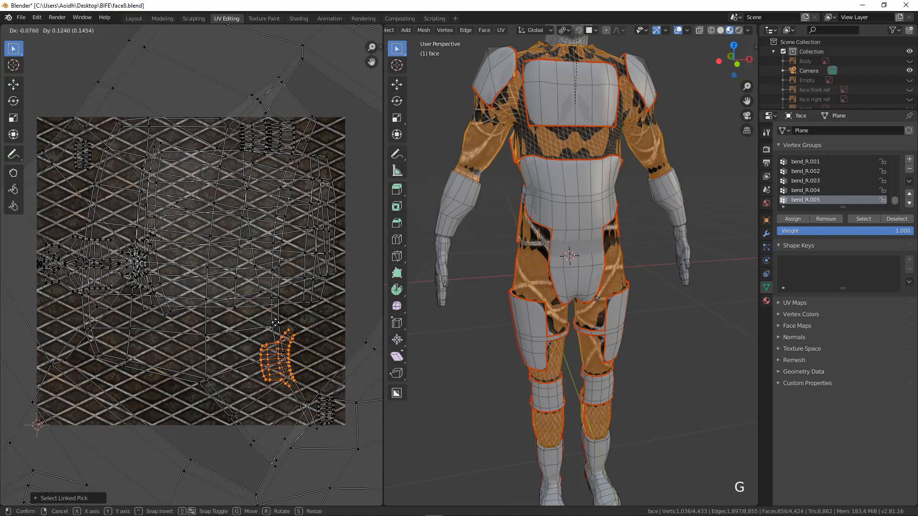
left_click(223, 231)
key("s")
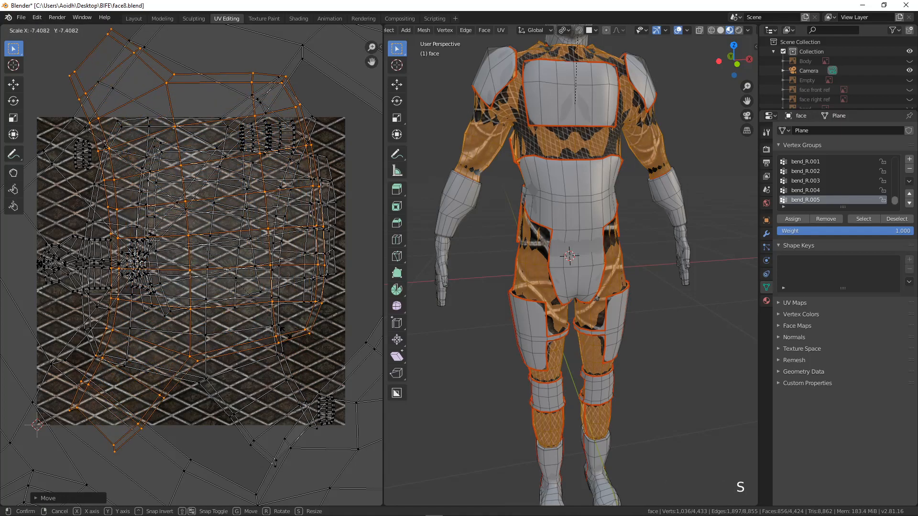
left_click(286, 336)
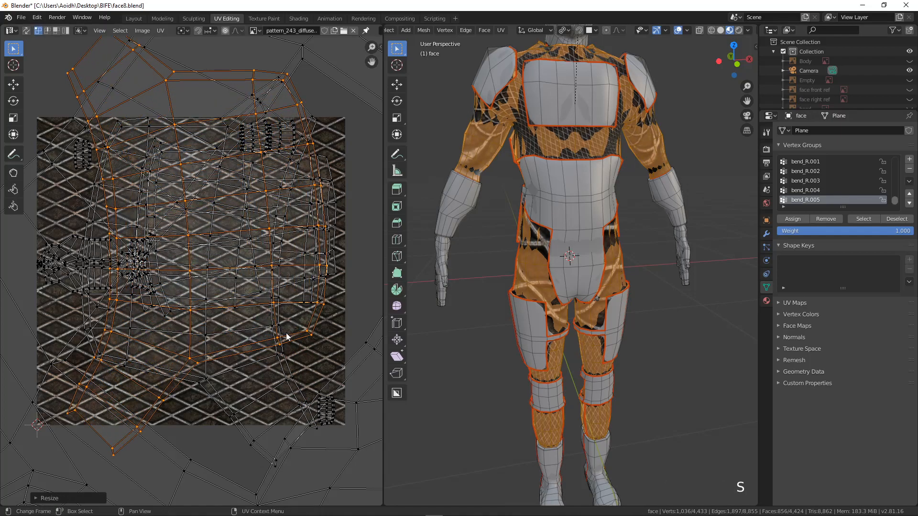
Select the narrow linked UV island in the texture's lower-right corner, move it inward and enlarge it about 6.4 times
left_click(334, 409)
key("l")
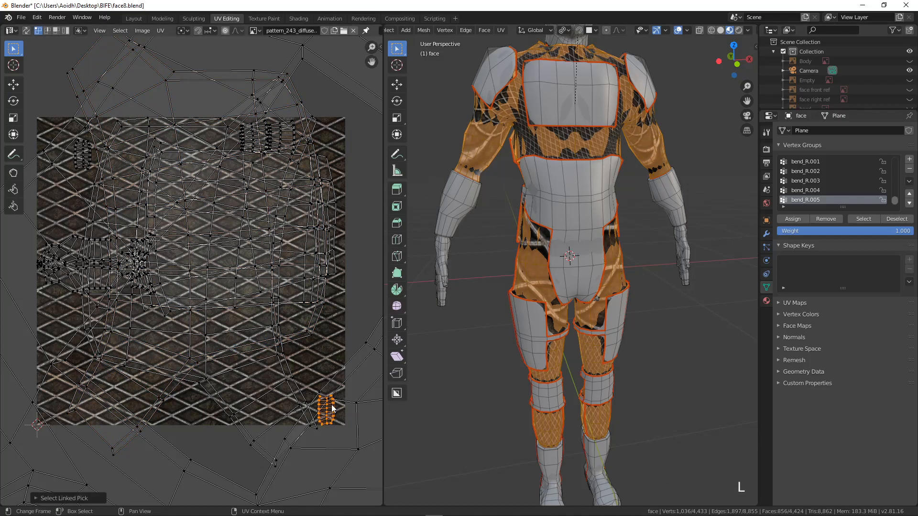
middle_click_drag(526, 335, 550, 363)
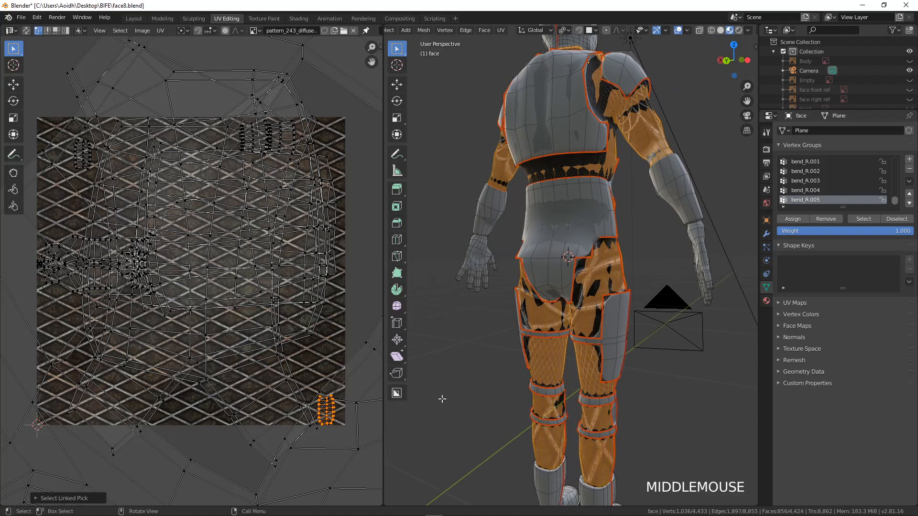
key("g")
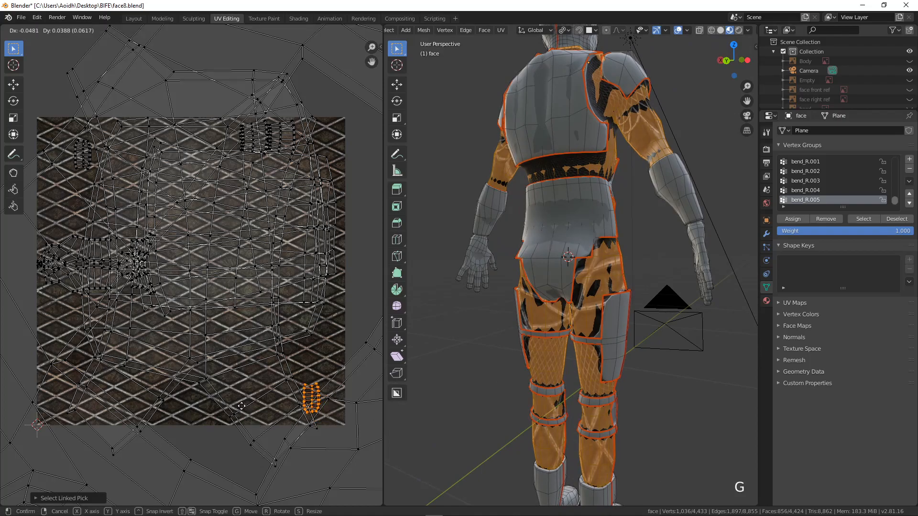
left_click(188, 325)
key("s")
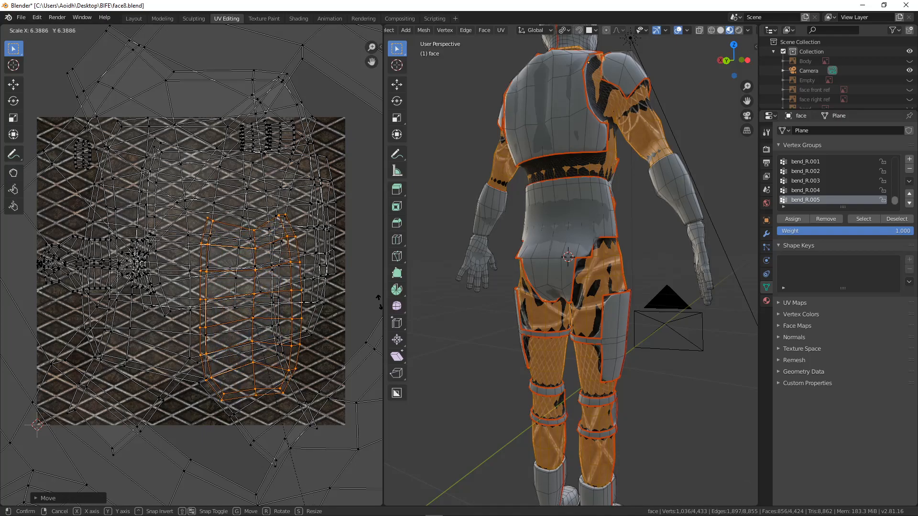
left_click(94, 294)
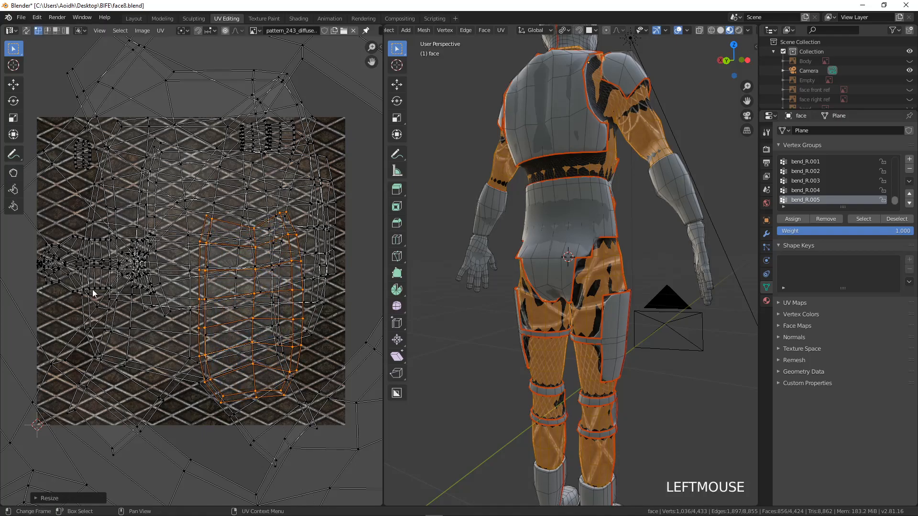
Select the small linked UV island near the texture's upper-left corner, enlarge it to most of the texture's height and move it to the middle
left_click(89, 168)
key("l")
key("s")
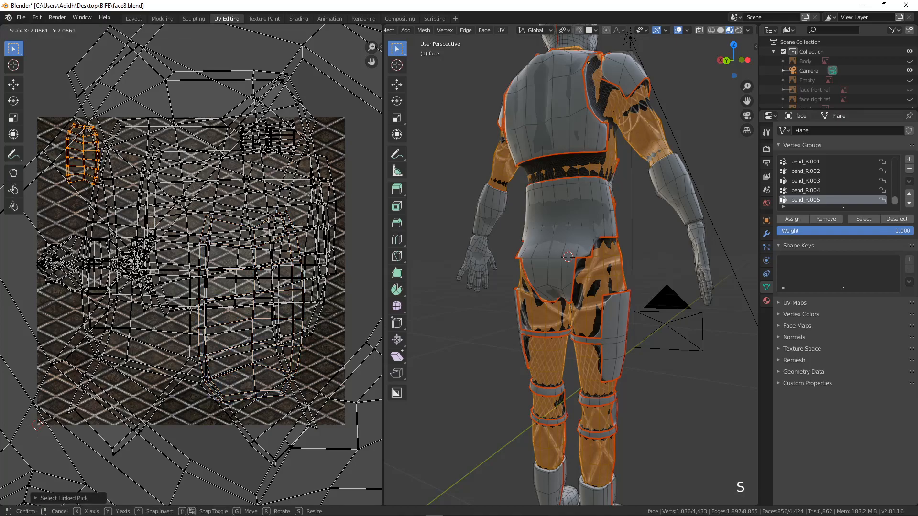
left_click(124, 285)
key("g")
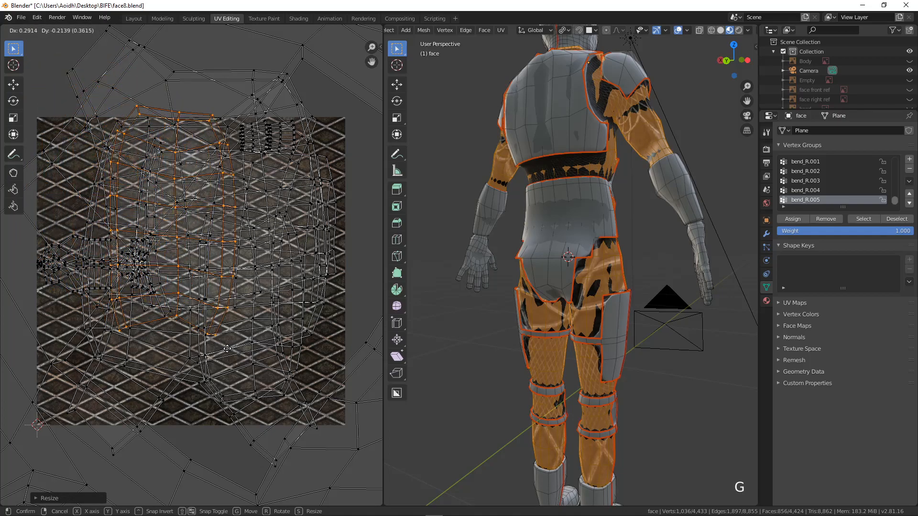
left_click(236, 353)
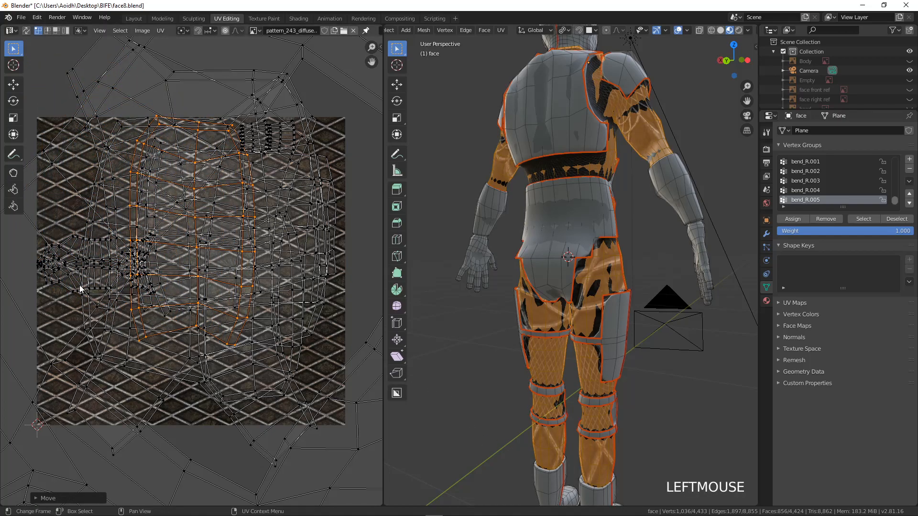
Select the long linked hip-area UV island at the texture's left edge and scale it beyond the texture bounds
left_click(44, 274)
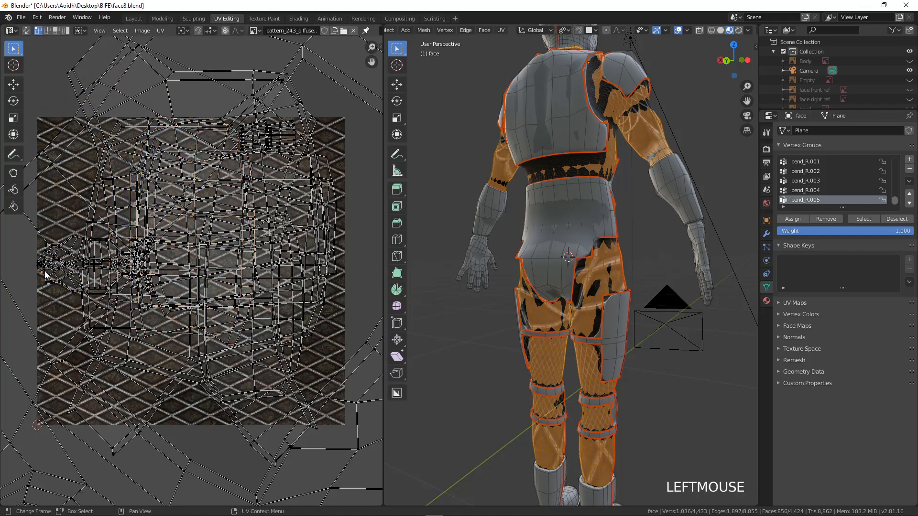
key("l")
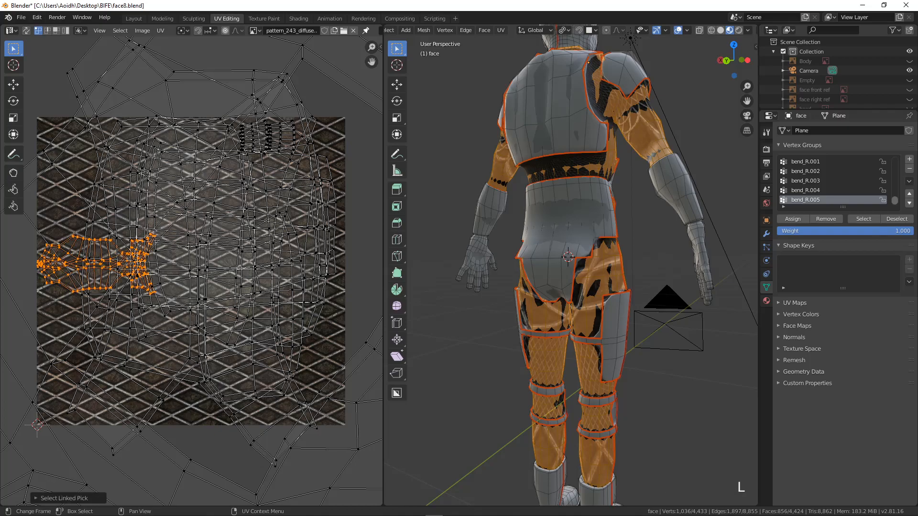
key("s")
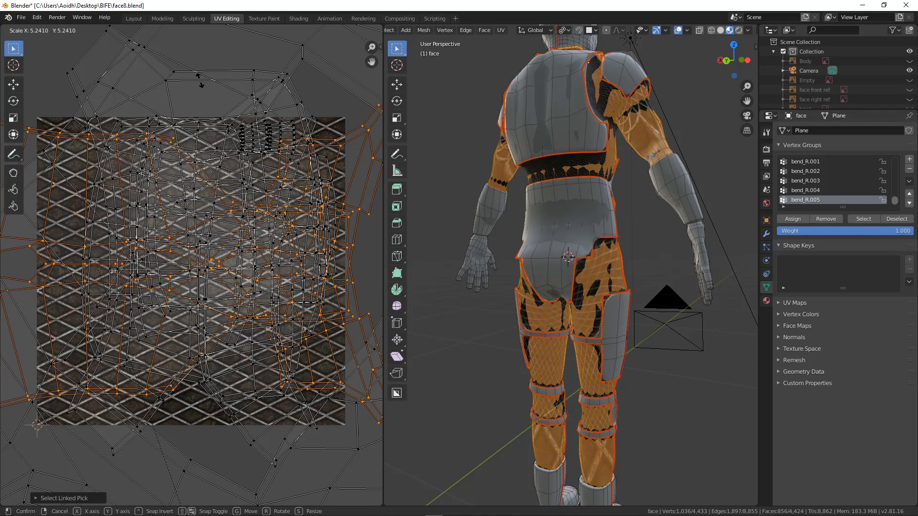
left_click(222, 126)
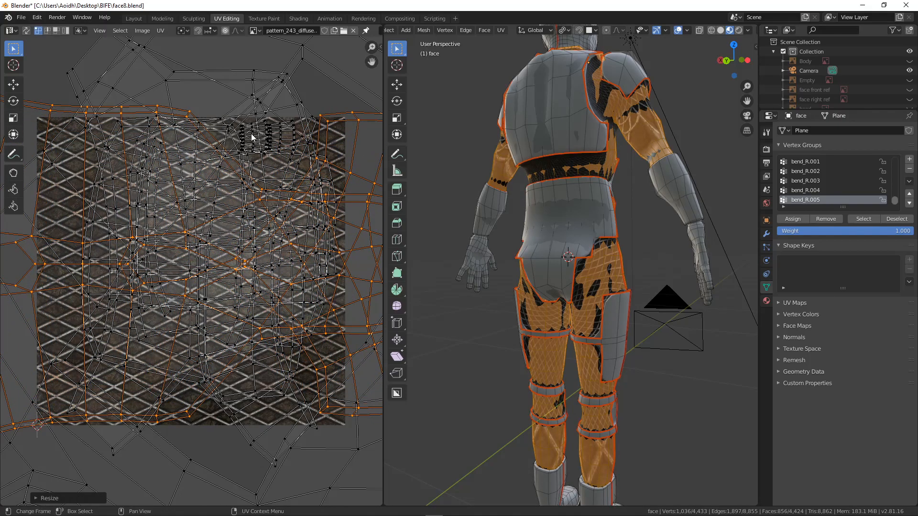
Select the right-hand linked UV island of the pair near the texture's upper edge, move it to the middle and enlarge it several times
scroll(267, 225, "down", 4)
scroll(262, 241, "down", 3)
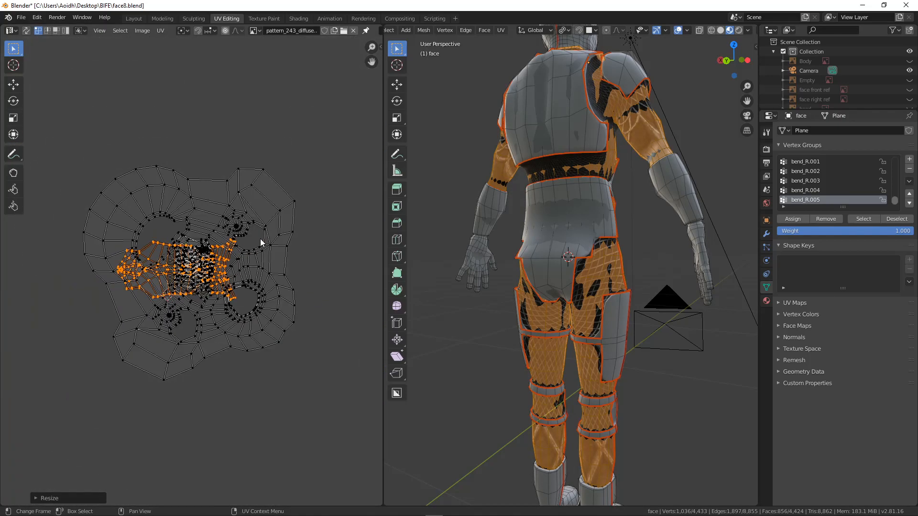
scroll(260, 241, "up", 10)
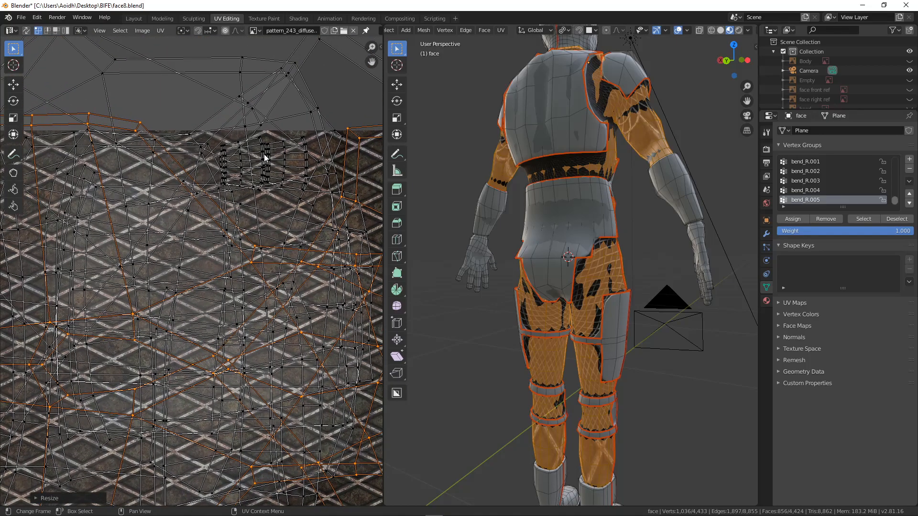
left_click(268, 160)
key("l")
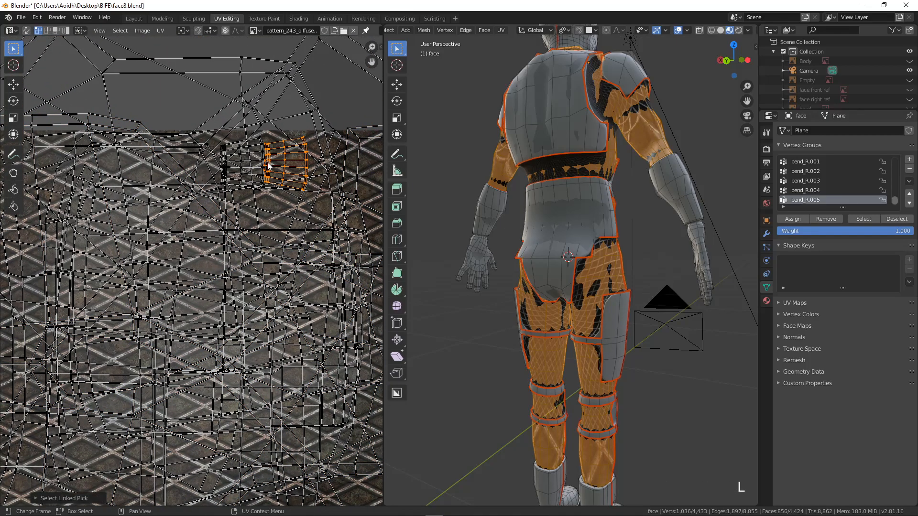
key("g")
left_click(136, 407)
key("s")
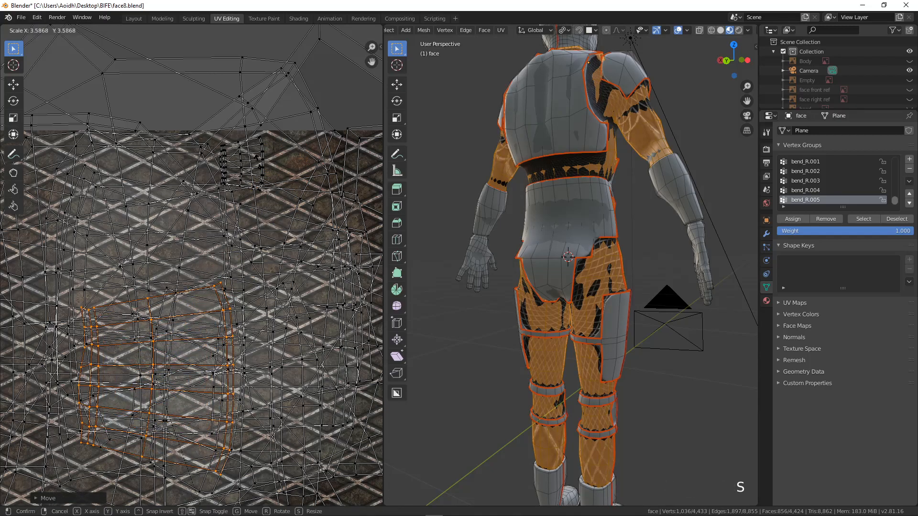
left_click(370, 422)
Select the last small linked UV island near the texture's upper edge, move it to the middle and enlarge it about 7.3 times
left_click(265, 162)
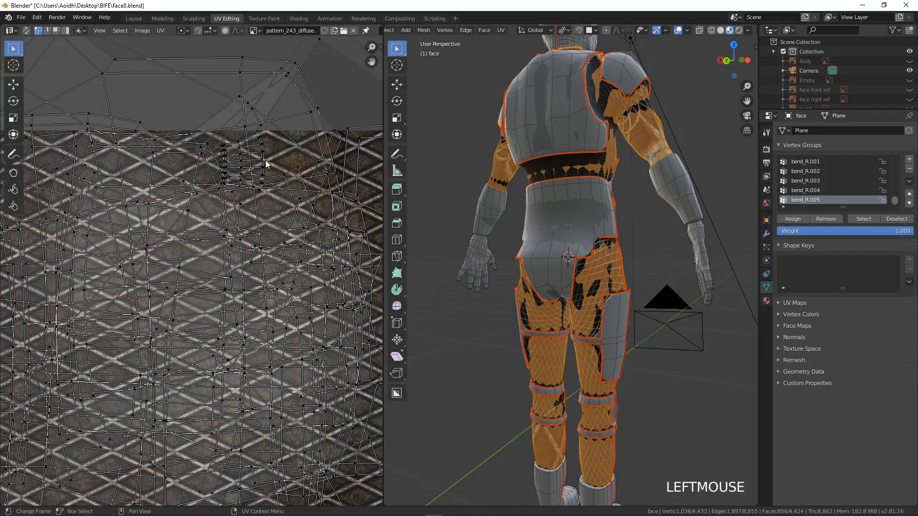
key("ctrl+l")
key("g")
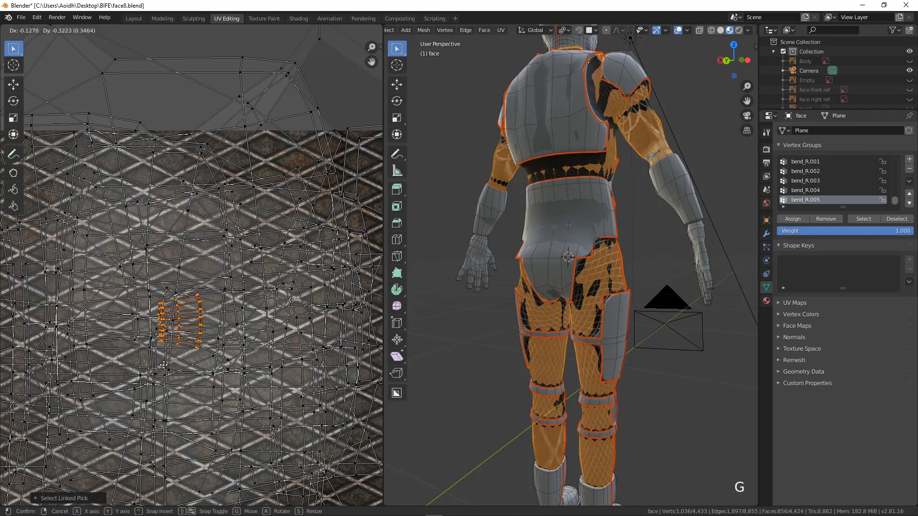
left_click(170, 357)
scroll(171, 358, "down", 3)
key("s")
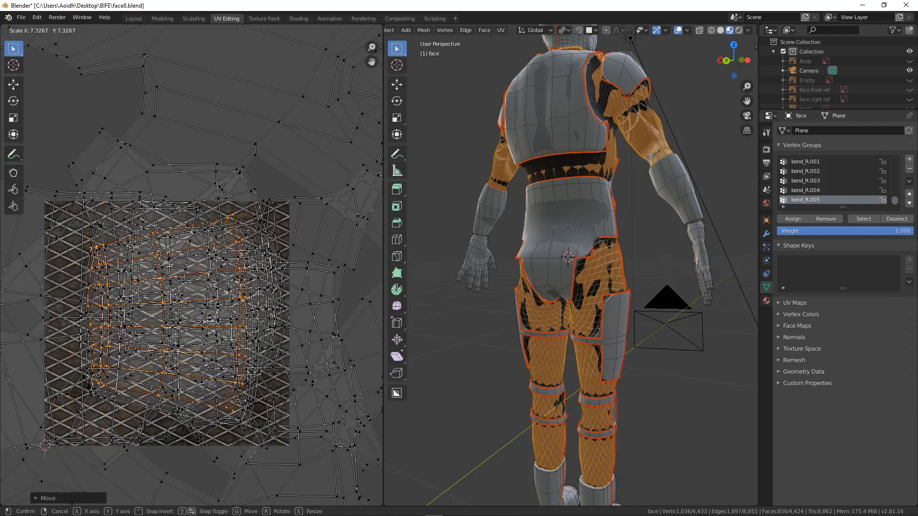
left_click(87, 381)
Show the whole character in front view and switch from Edit Mode to Object Mode
scroll(622, 287, "down", 3)
middle_click_drag(621, 287, 753, 305)
key("KP_1")
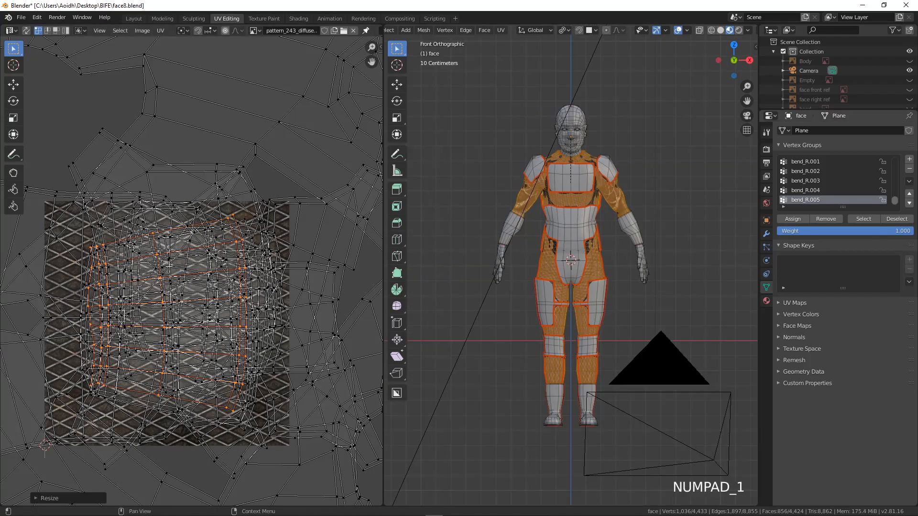
middle_click_drag(618, 305, 595, 334, "shift")
key("Tab")
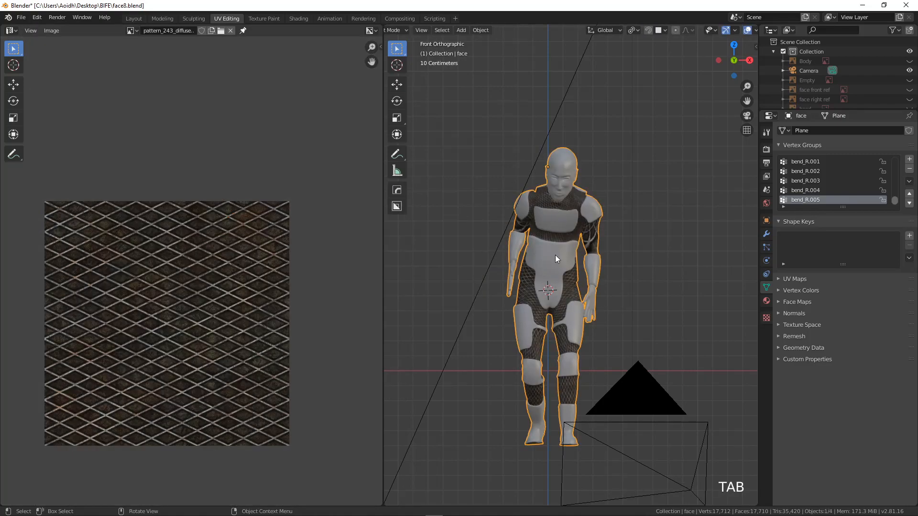
Darken the armour material's base color to dark grey and set its Specular to 0.600
left_click(766, 301)
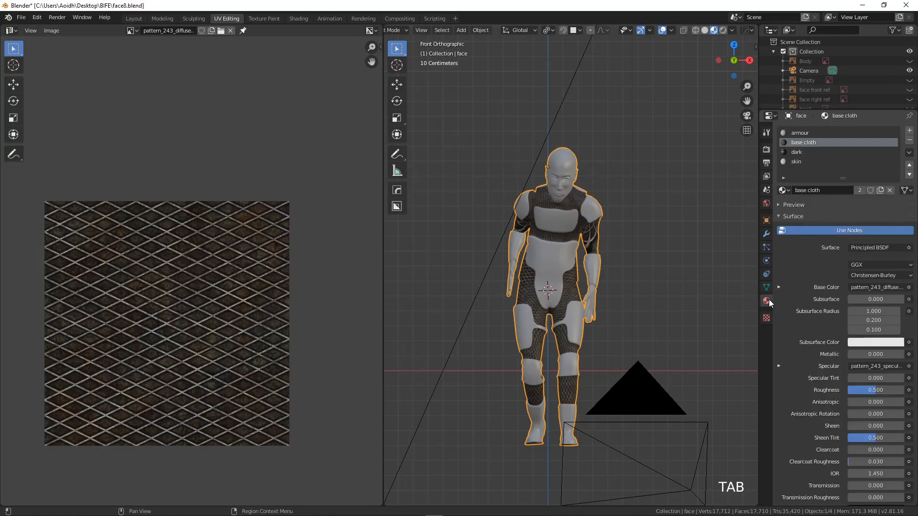
left_click(799, 134)
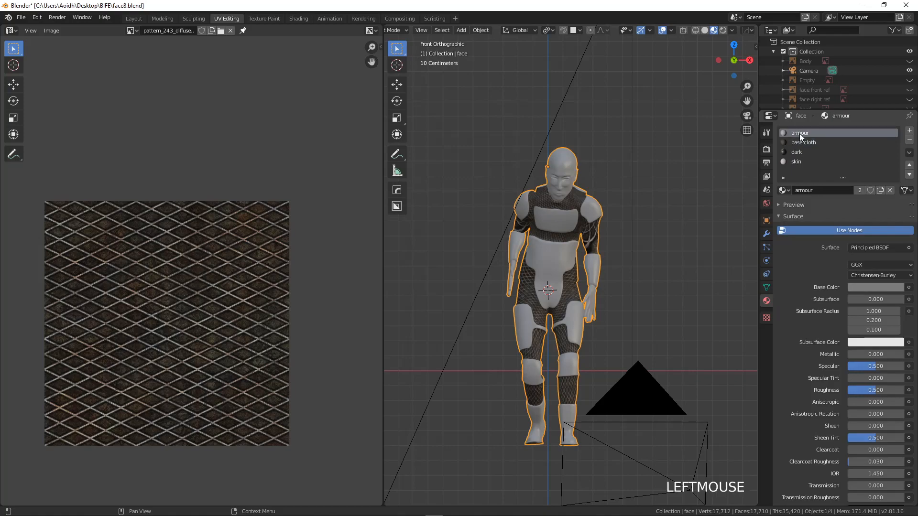
left_click(860, 286)
left_click_drag(899, 188, 898, 205)
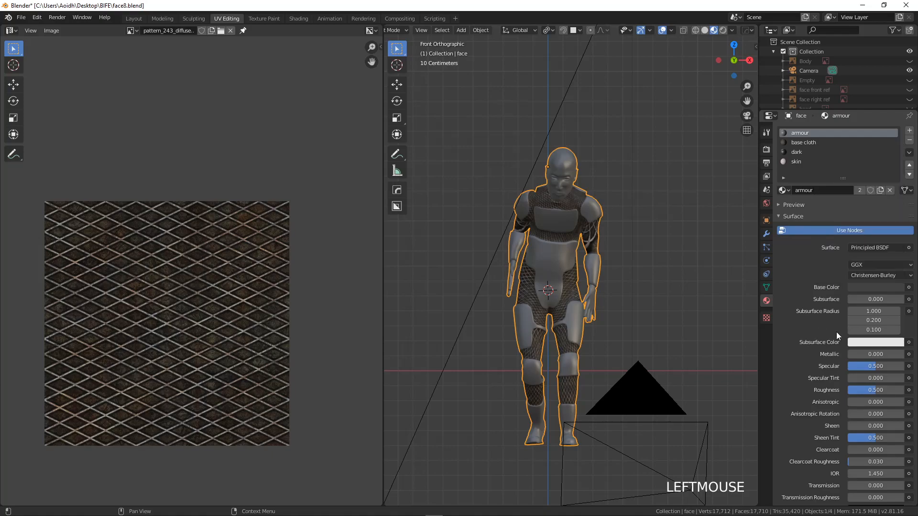
mouse_move(865, 365)
left_mouse_down()
mouse_move(907, 366)
mouse_move(881, 365)
left_mouse_up()
scroll(594, 227, "up", 2)
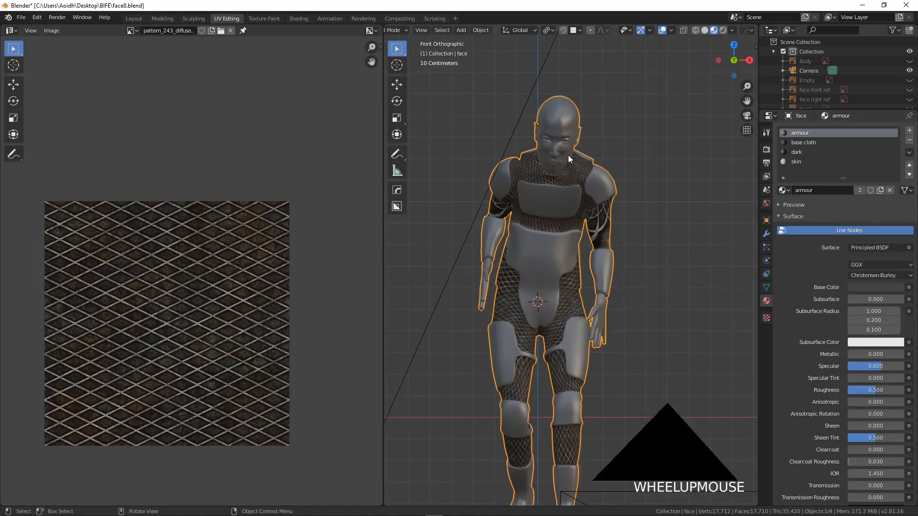
In Edit Mode, select only the linked head and both hands, assign the skin material to them, and return to Object Mode
left_click(799, 162)
key("Tab")
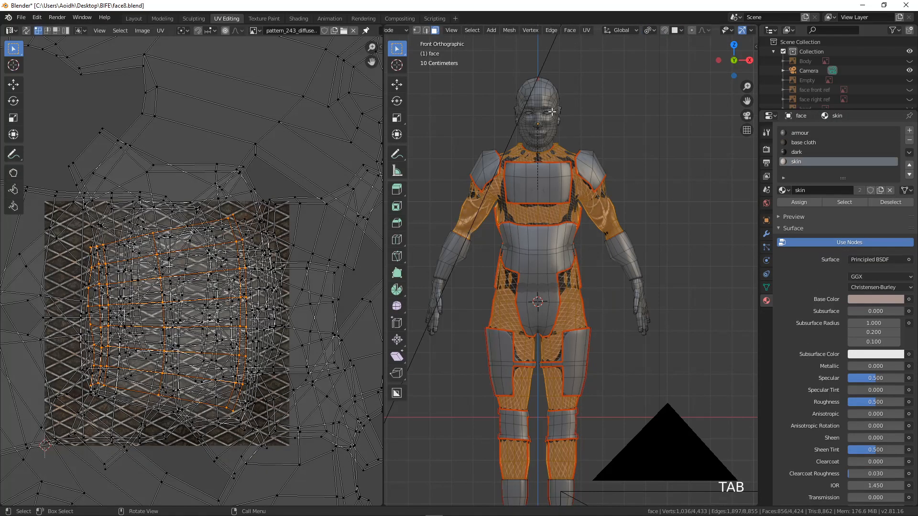
key("alt+a")
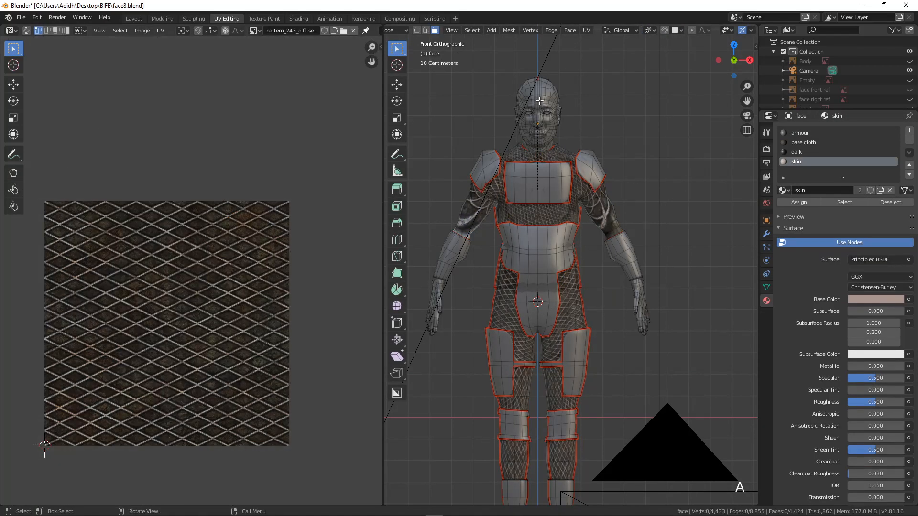
key("l")
key("l")
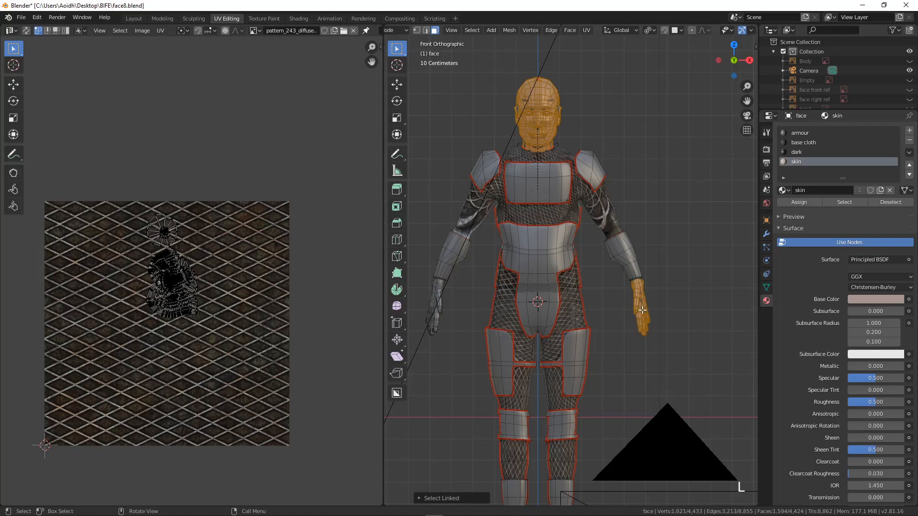
key("l")
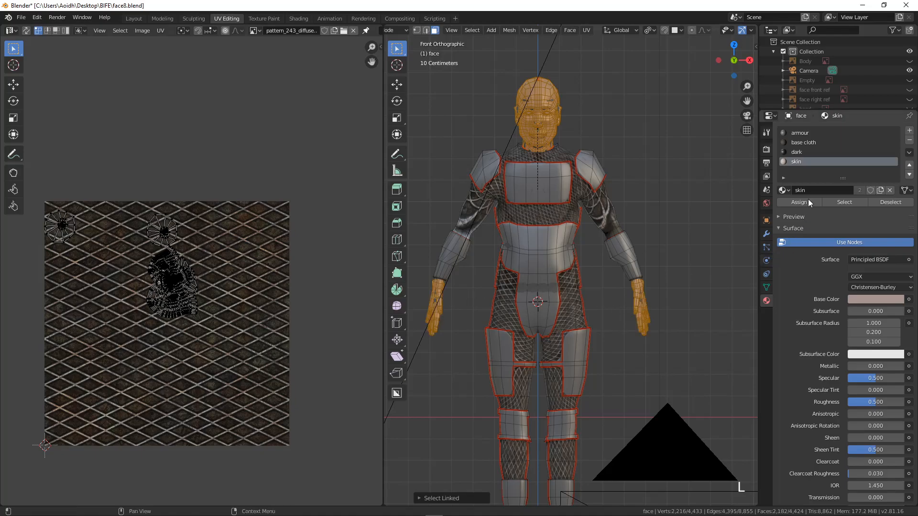
left_click(795, 200)
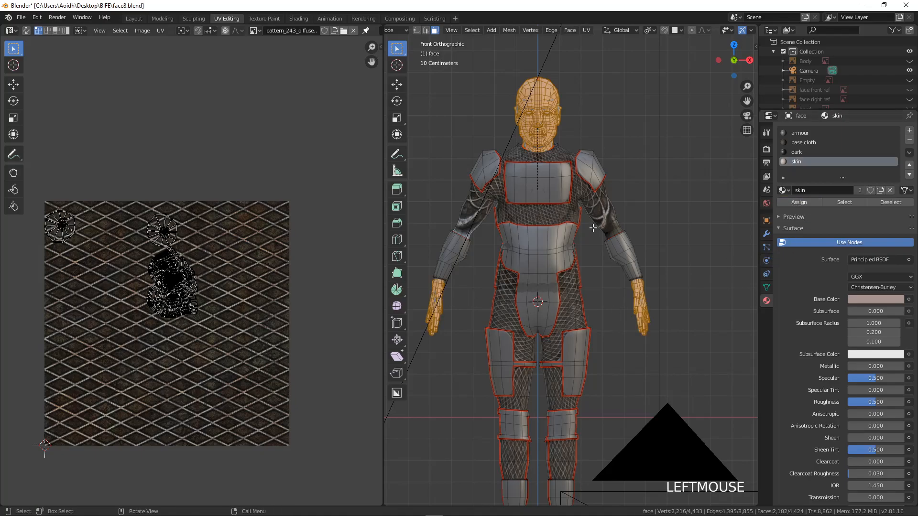
key("Tab")
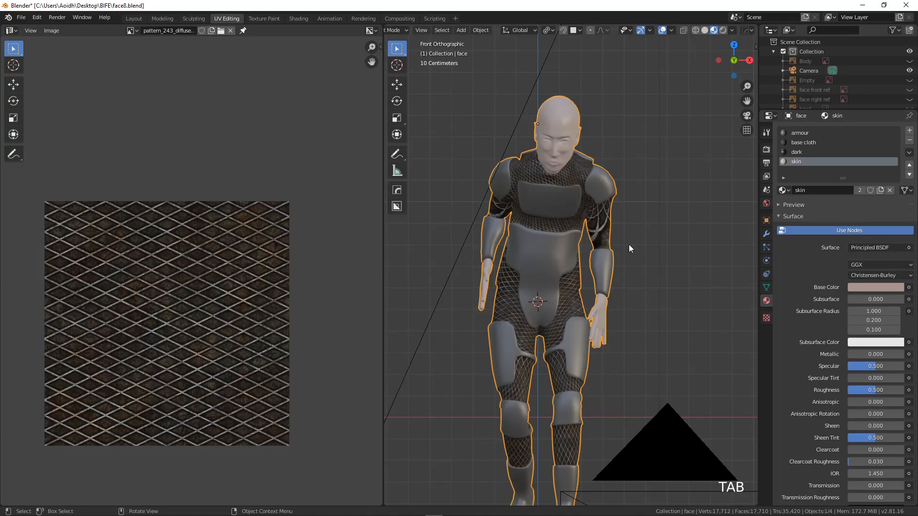
Make the armour material active and open its node tree in the Shading workspace
scroll(629, 249, "down", 3)
middle_click_drag(623, 248, 580, 212, "shift")
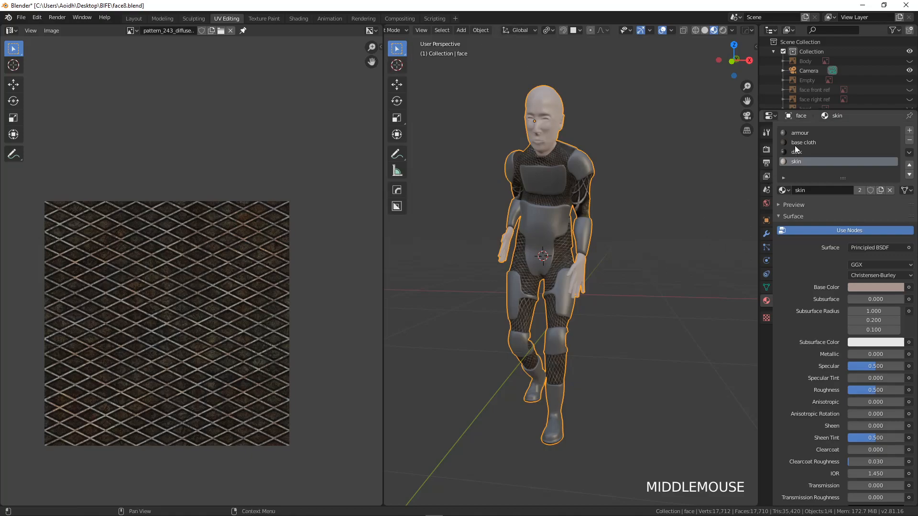
left_click(807, 133)
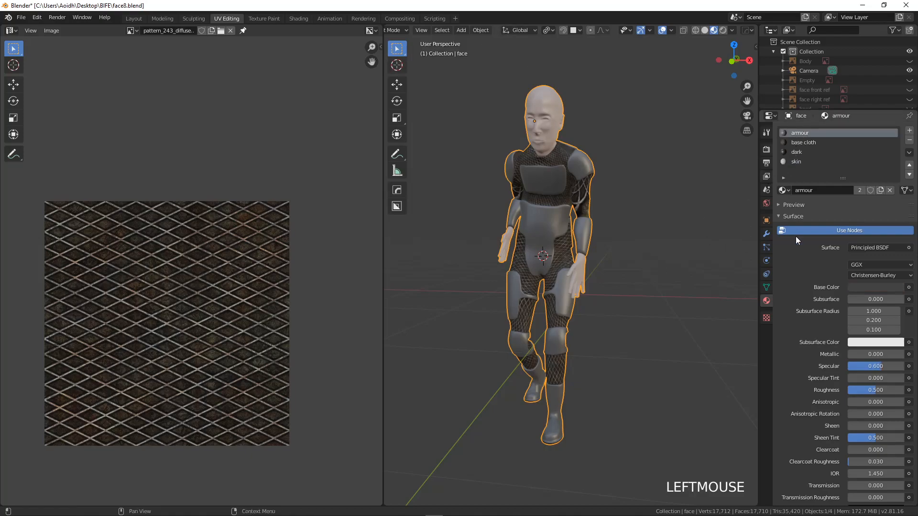
left_click(295, 18)
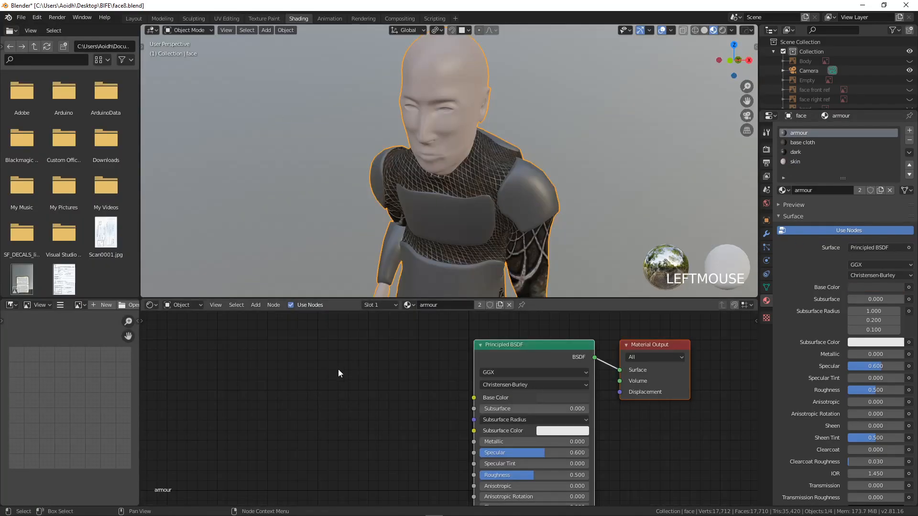
Add an Image Texture node to the armour material and load pattern_236_diffuse.png from the textures folder into it
key("shift+a")
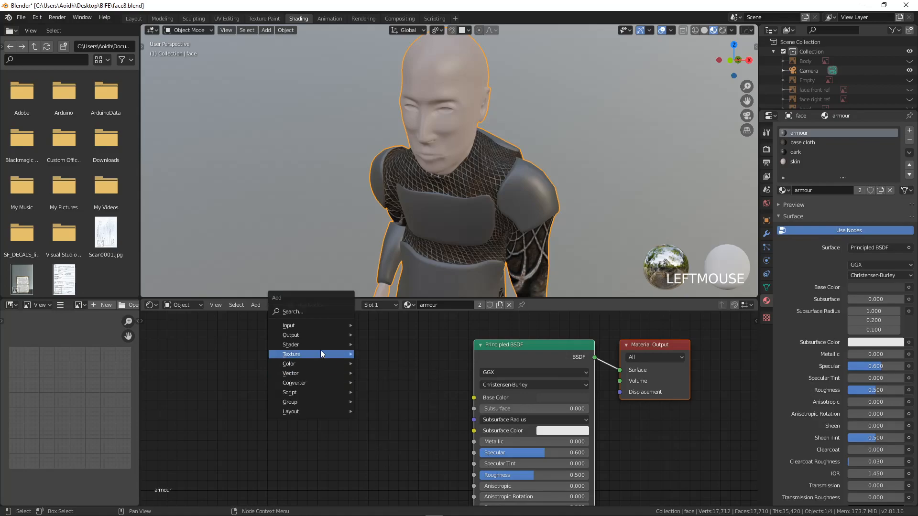
mouse_move(301, 354)
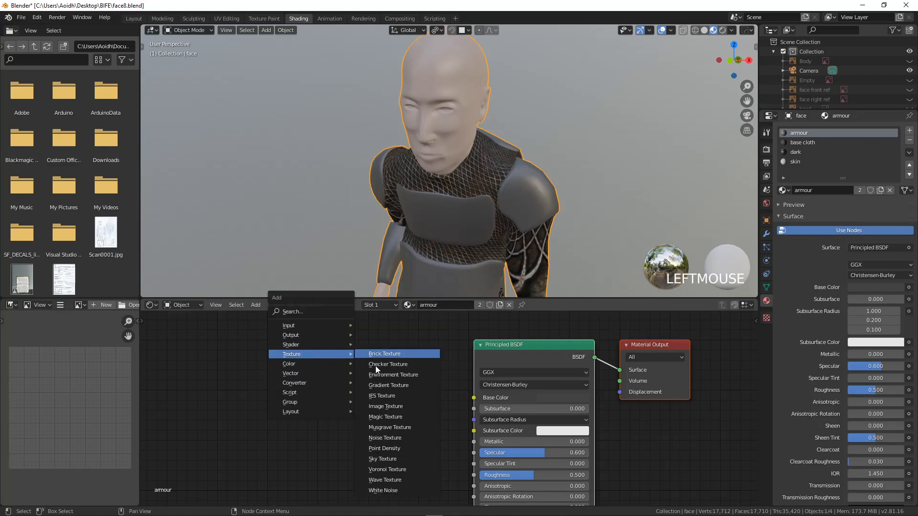
left_click(384, 407)
left_click(364, 396)
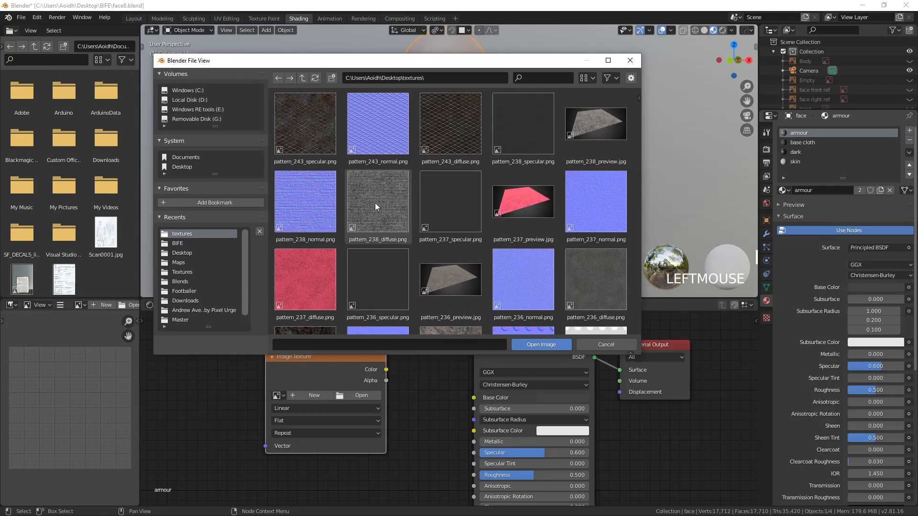
left_click(591, 262)
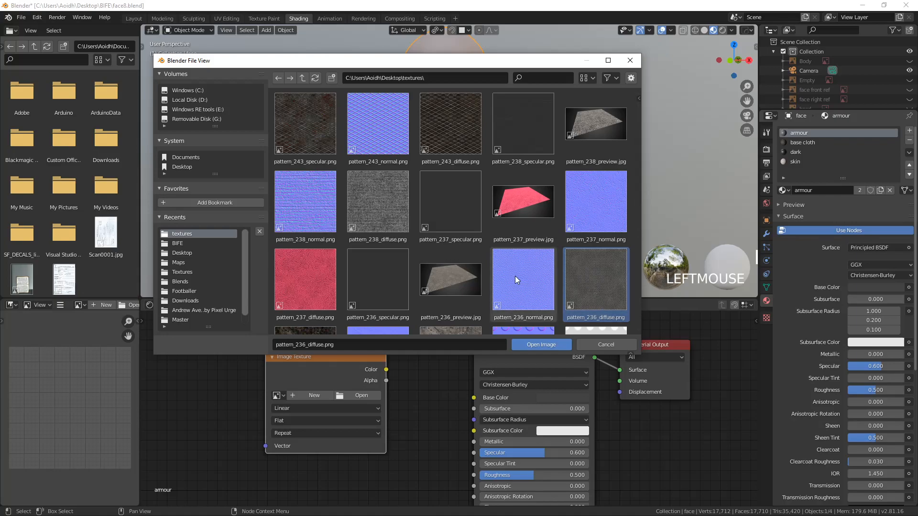
scroll(515, 277, "down", 3)
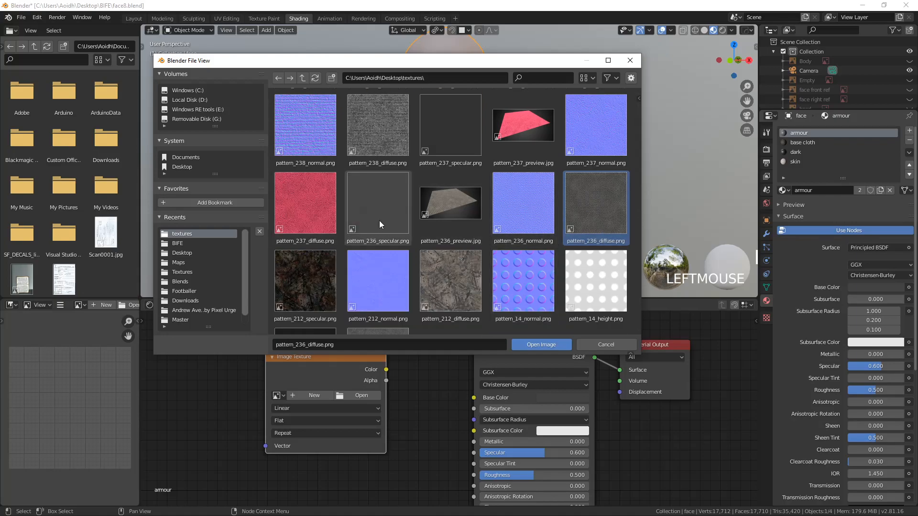
left_click(549, 345)
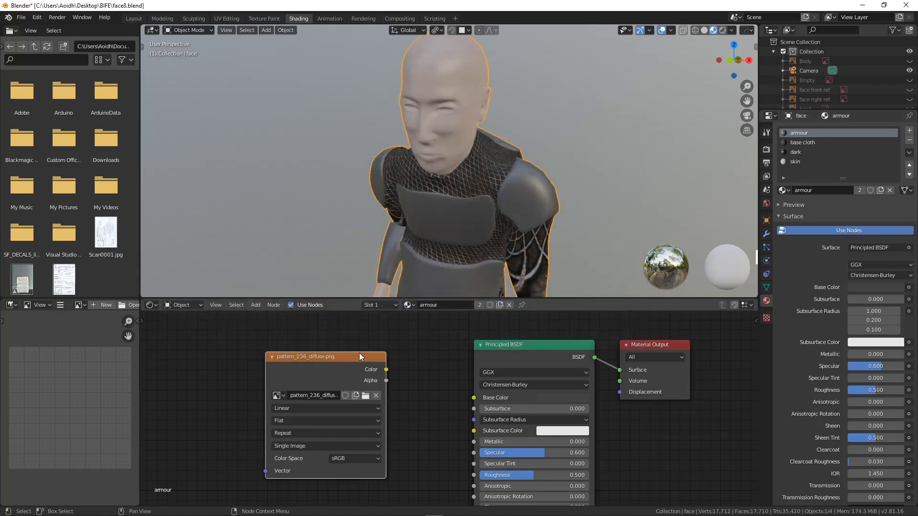
Link the diffuse image's Color to the Principled BSDF's Base Color, then collapse the image node and move it aside
left_click_drag(385, 370, 474, 399)
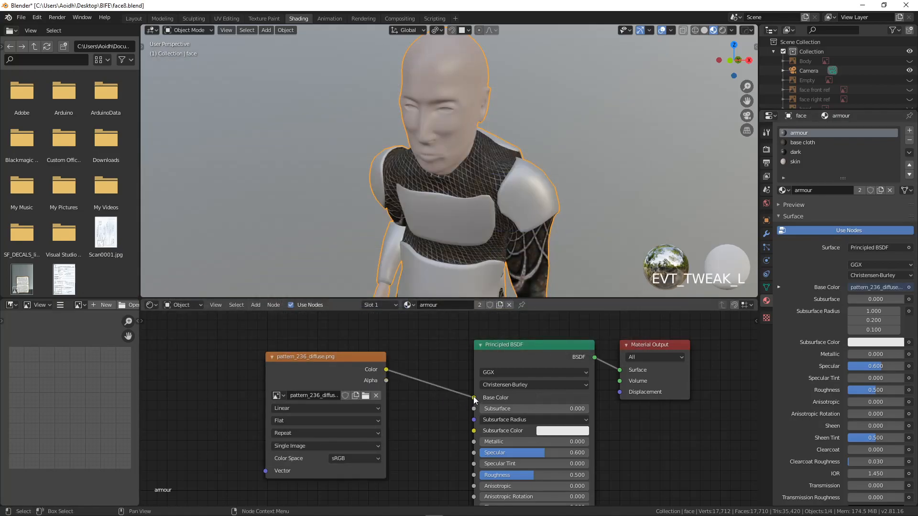
scroll(468, 216, "down", 5)
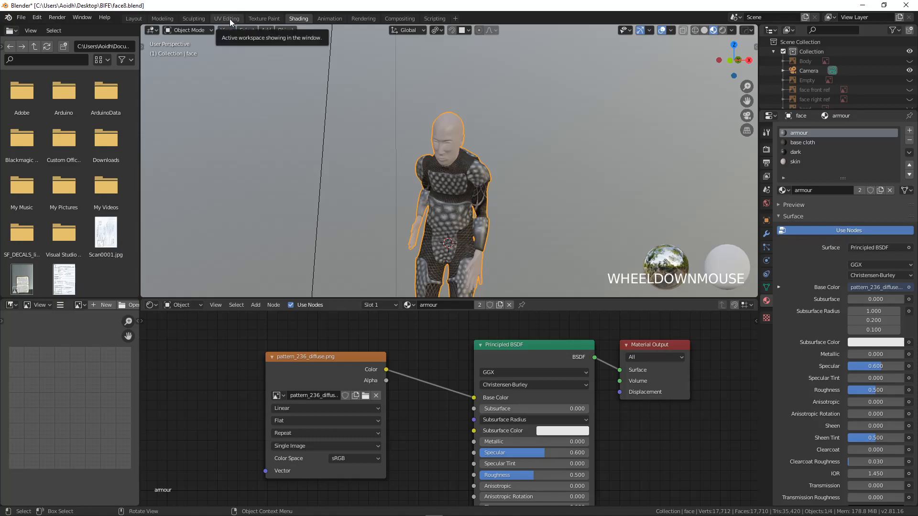
left_click(273, 357)
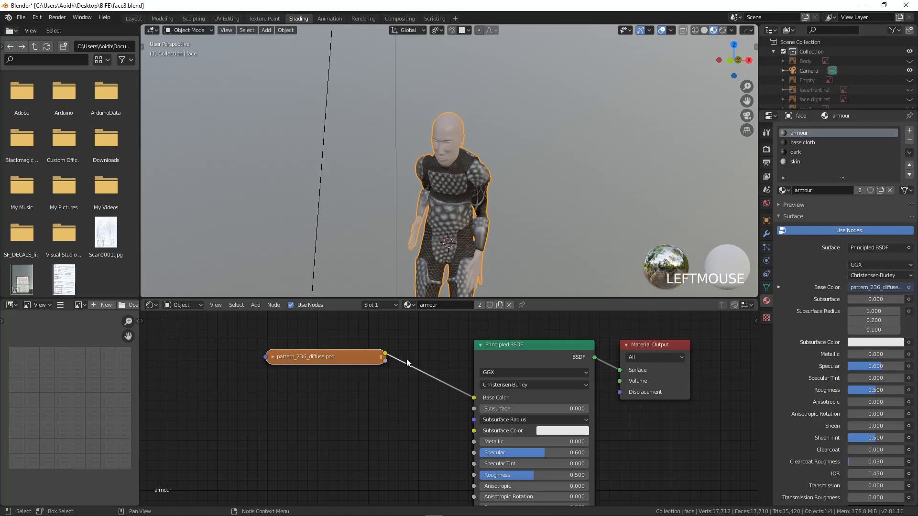
middle_click_drag(371, 429, 393, 420)
left_click_drag(358, 351, 319, 374)
middle_click_drag(323, 400, 346, 353)
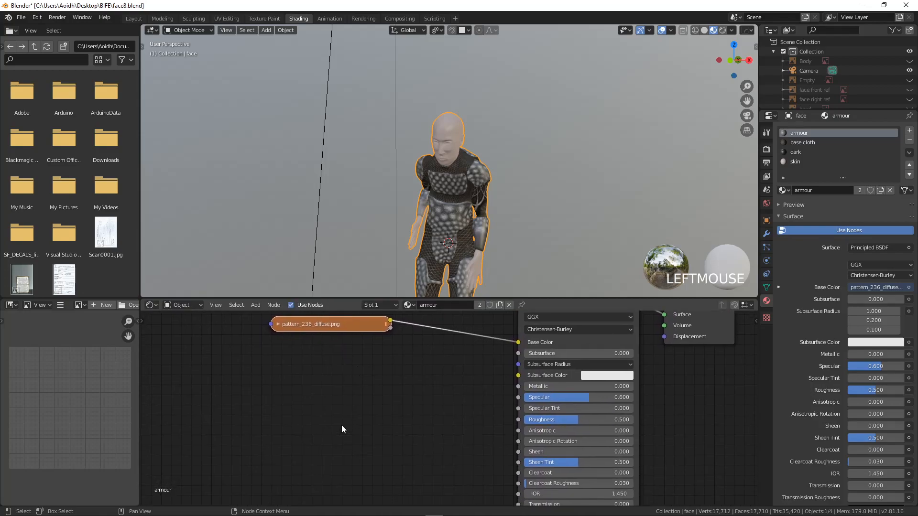
Add an Image Texture node with pattern_236_specular.png, link its Color to the Principled BSDF's Specular, and collapse the node
key("shift+a")
mouse_move(323, 421)
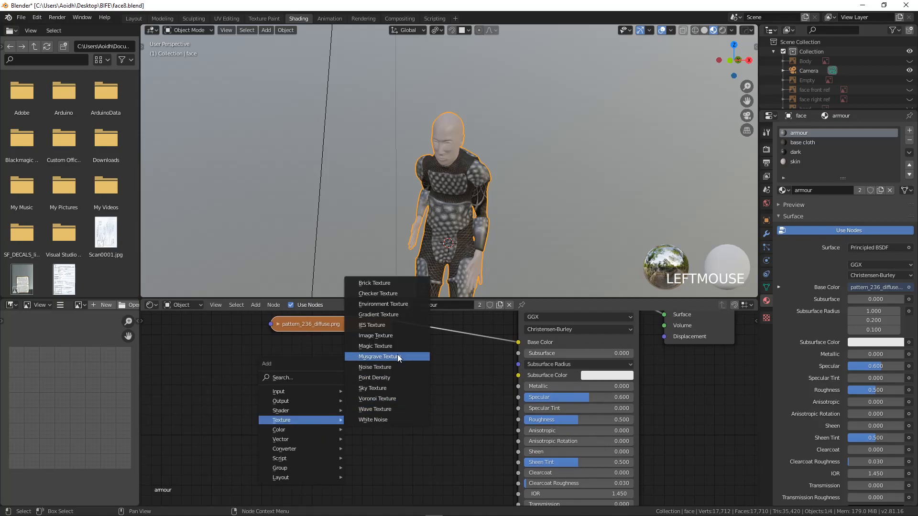
left_click(395, 334)
left_click(287, 358)
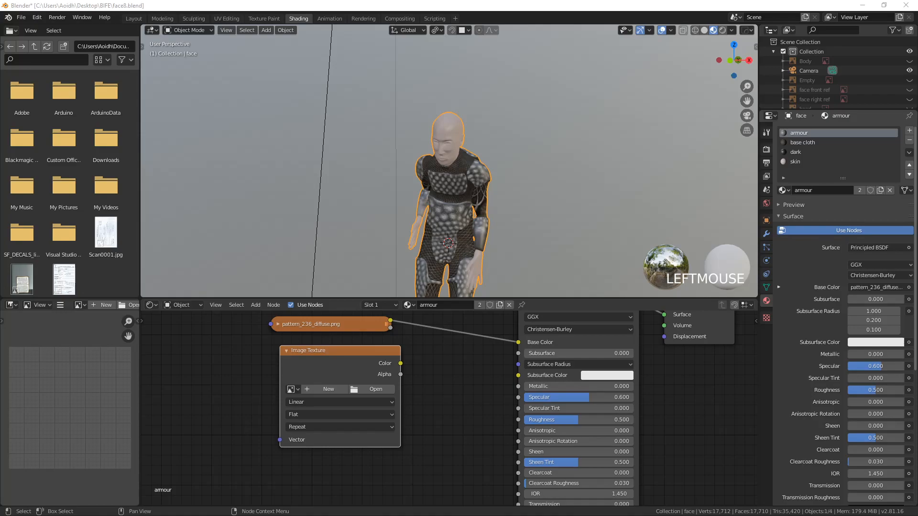
left_click(376, 389)
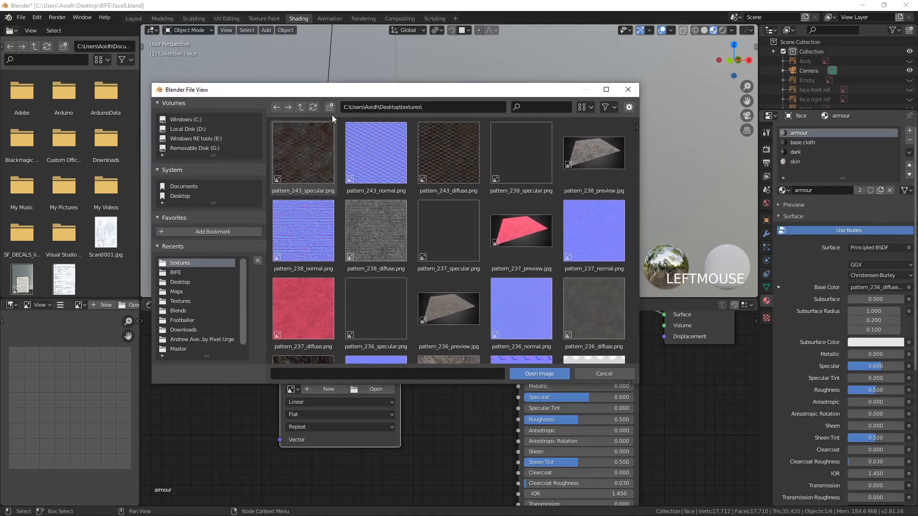
left_click(374, 301)
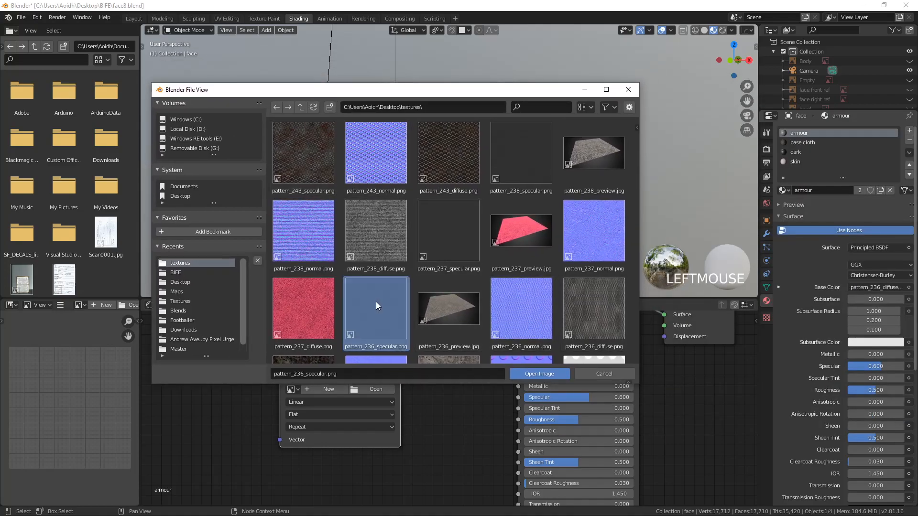
left_click(538, 374)
left_click_drag(401, 365, 518, 398)
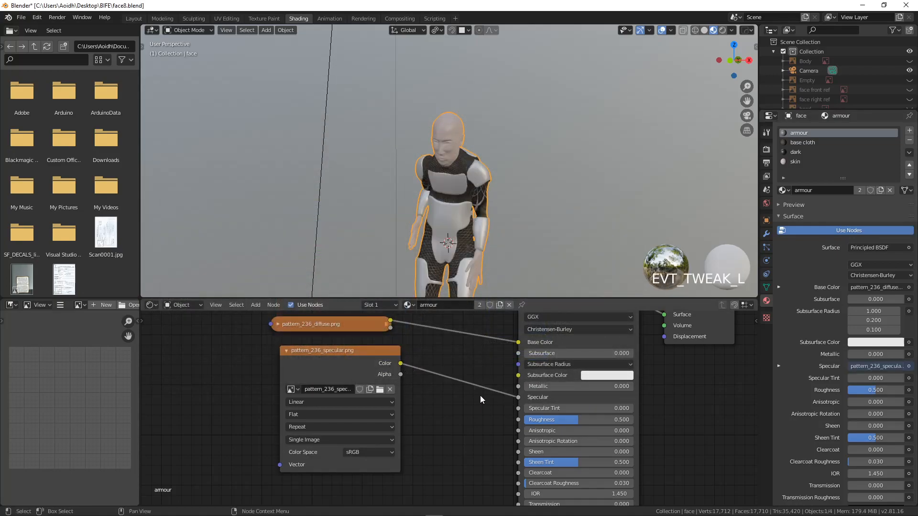
left_click(287, 351)
Add a third Image Texture node with pattern_236_normal.png and move it down beside the Principled BSDF's Normal input
key("shift+a")
mouse_move(305, 416)
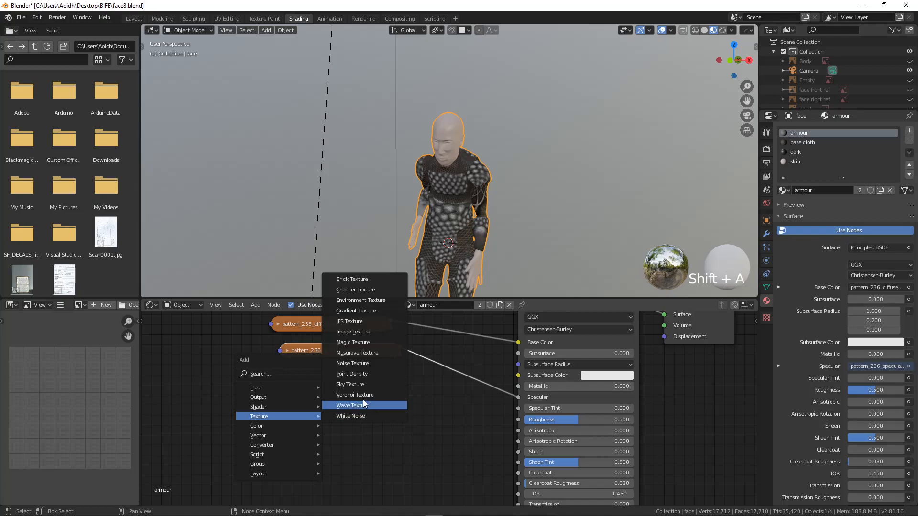
left_click(358, 335)
left_click(209, 368)
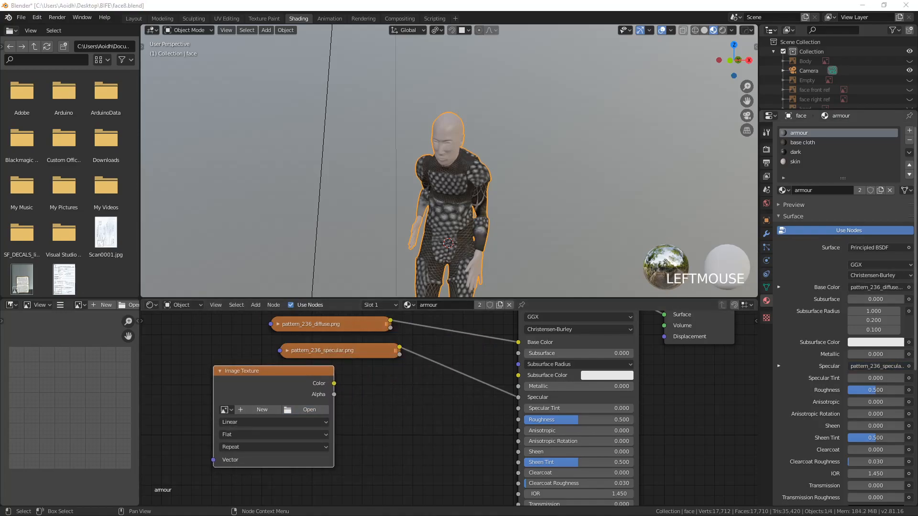
left_click_drag(917, 160, 412, 121)
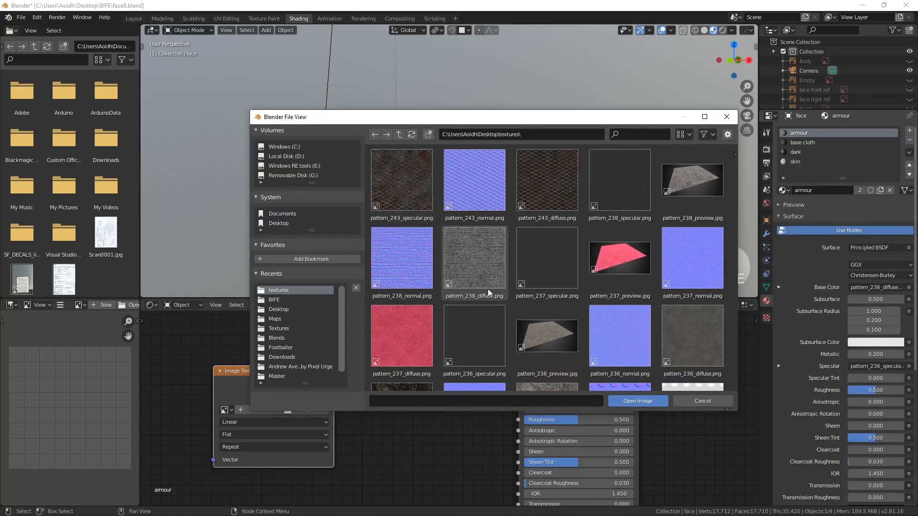
left_click(608, 341)
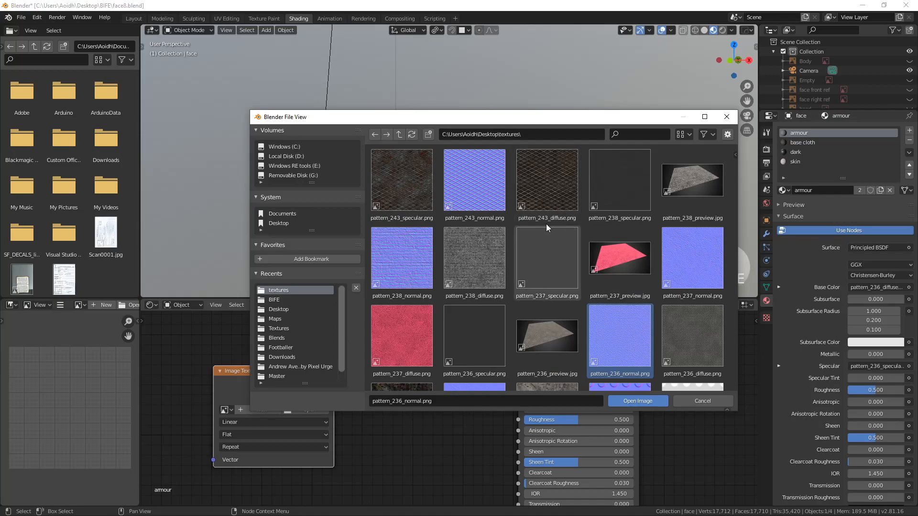
left_click(640, 400)
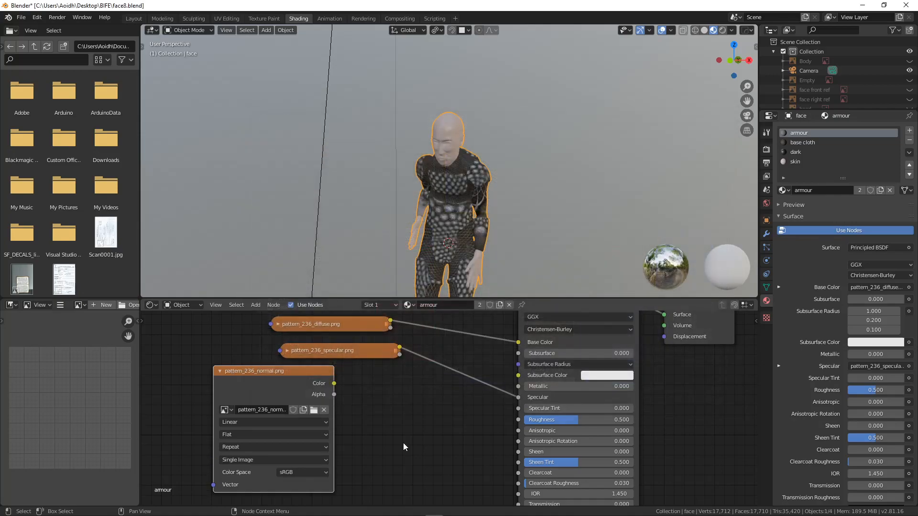
middle_click_drag(411, 441, 414, 367, "shift")
middle_click_drag(323, 366, 324, 421, "shift")
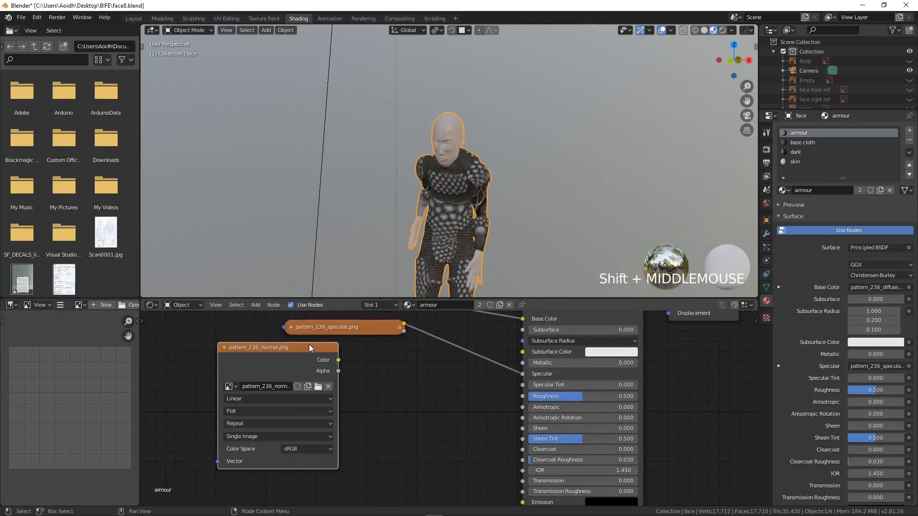
left_click_drag(309, 345, 305, 440)
Add a Normal Map node and link the normal image's Color through it to the Principled BSDF's Normal input
middle_click_drag(361, 428, 322, 335, "shift")
key("shift+a")
mouse_move(324, 392)
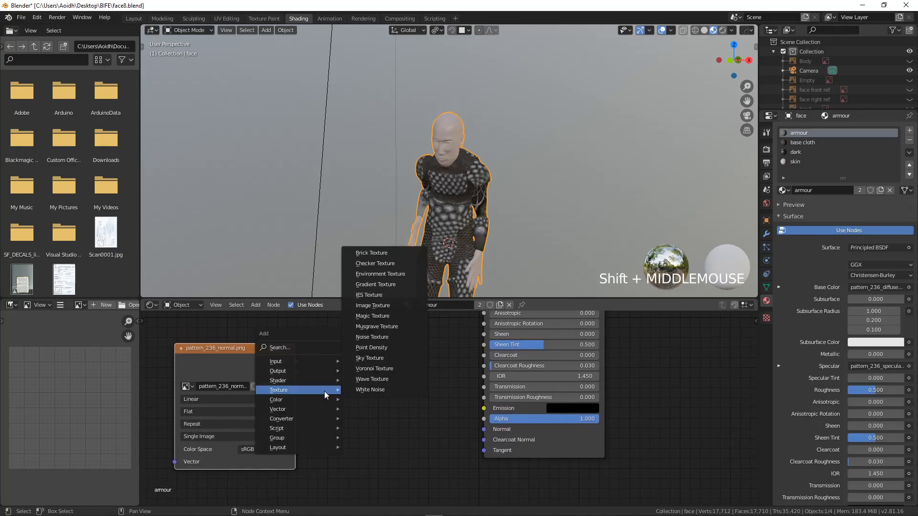
mouse_move(317, 410)
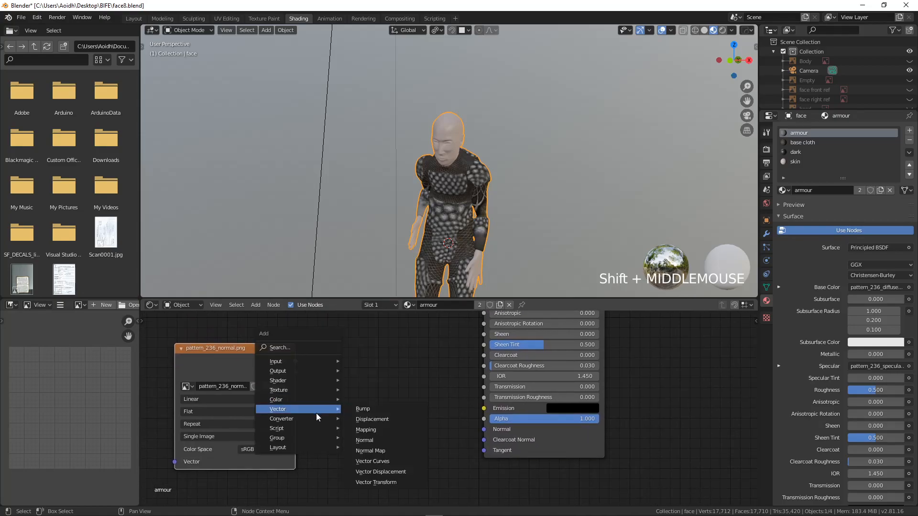
left_click(367, 450)
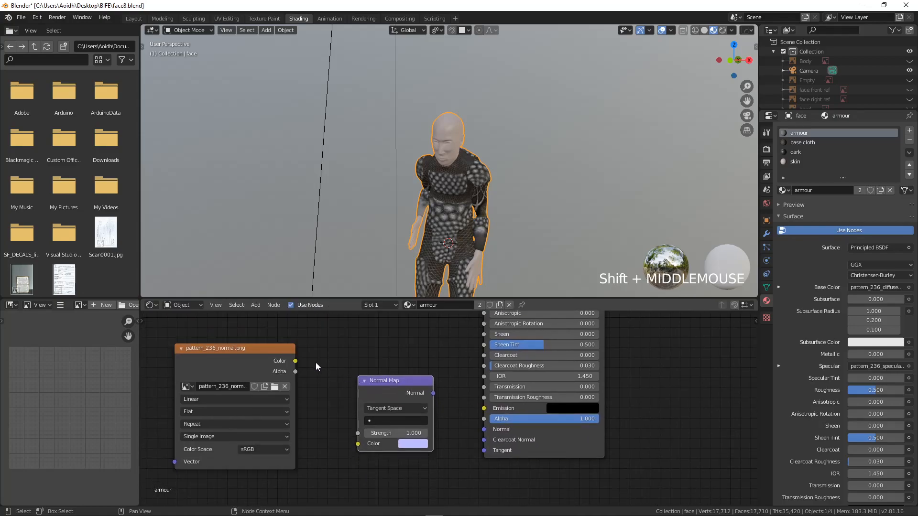
left_click_drag(295, 361, 358, 444)
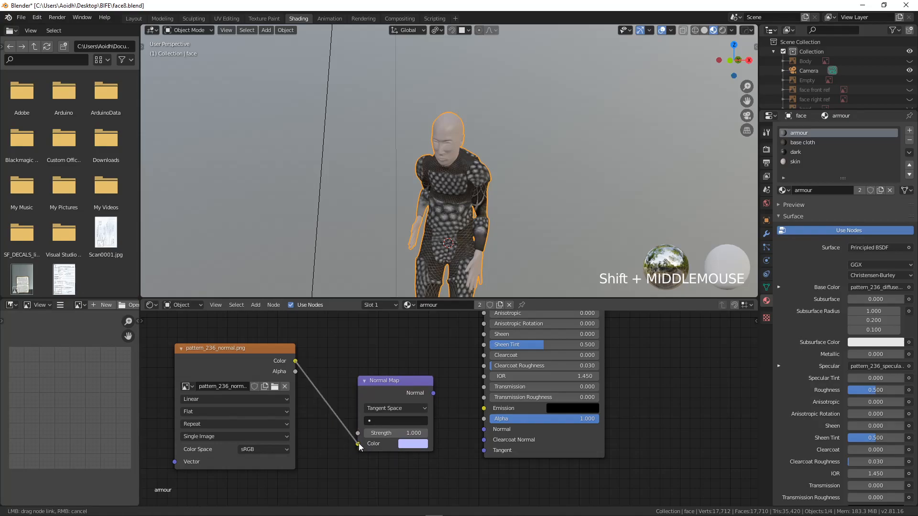
left_click_drag(434, 394, 441, 403)
left_click_drag(484, 433, 484, 430)
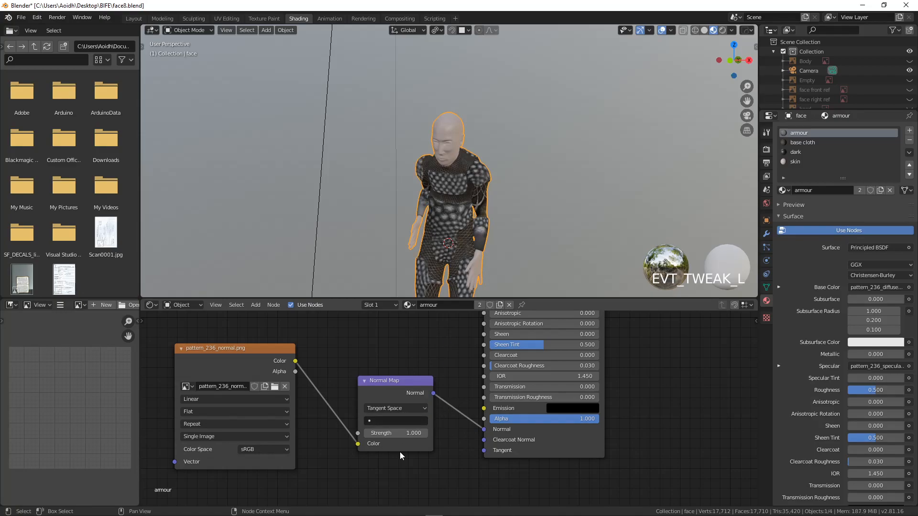
Set the Normal Map node's strength to 2.300
left_click_drag(393, 434, 455, 433)
scroll(443, 197, "up", 3)
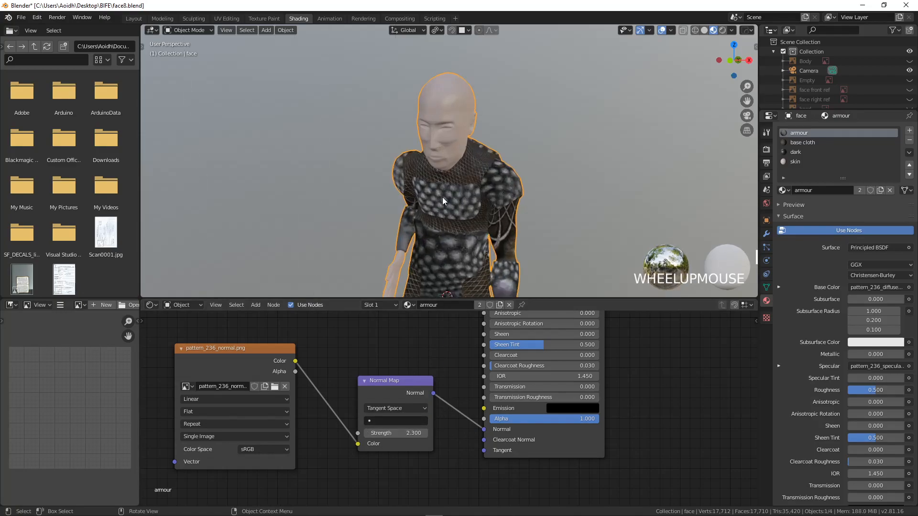
In the UV Editing workspace, select only the chest plate and all its UVs, and show pattern_236_diffuse.png as the background image
left_click(226, 19)
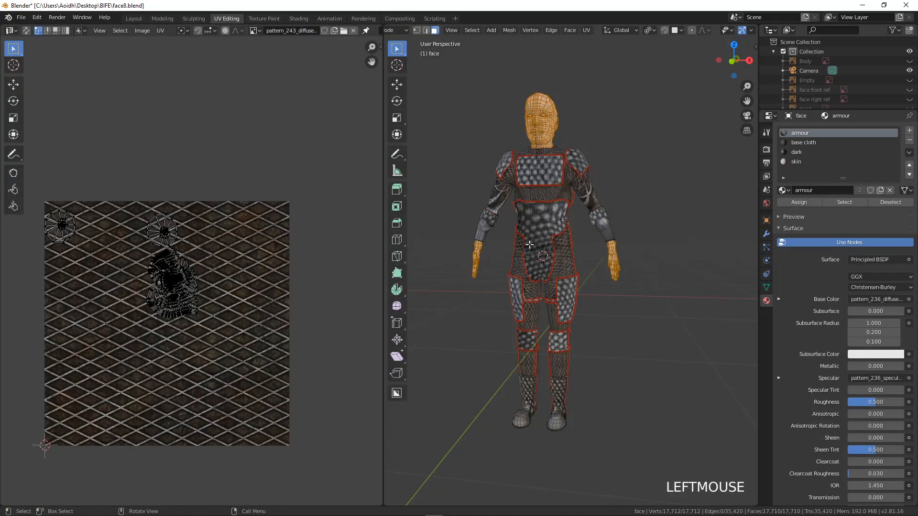
key("alt+a")
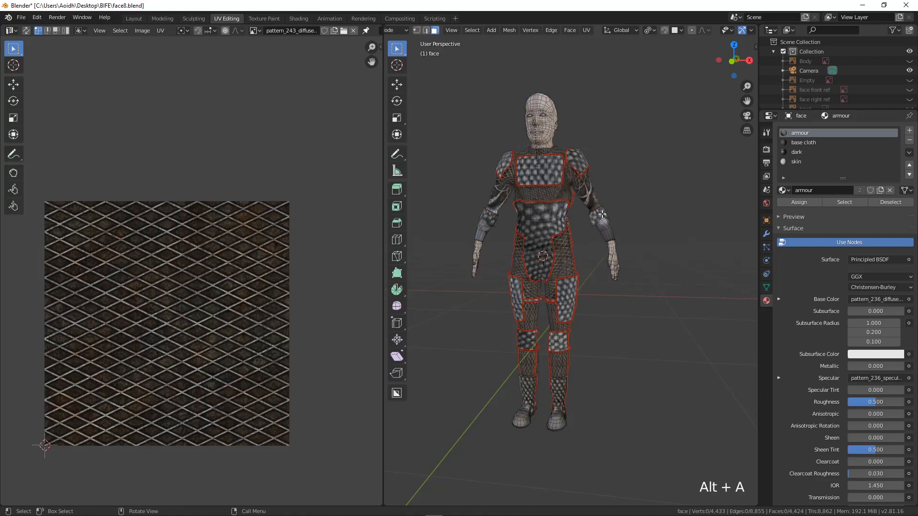
key("l")
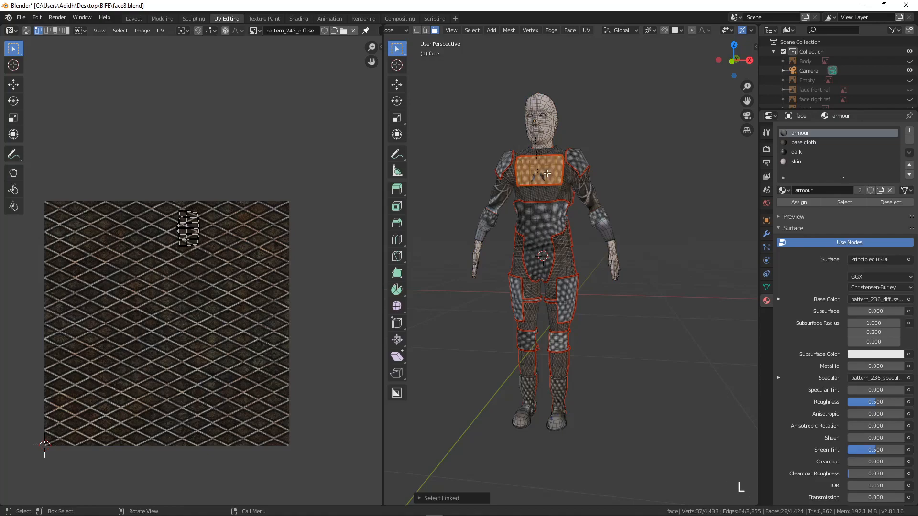
key("a")
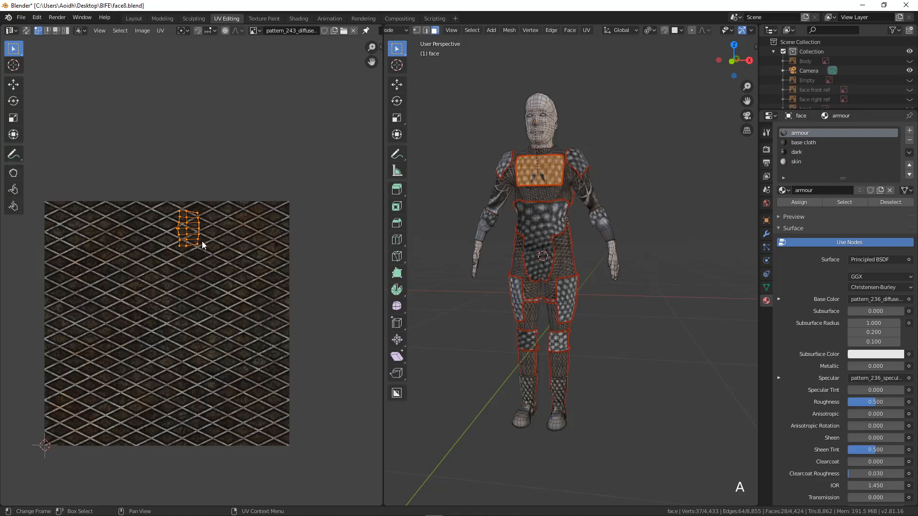
left_click(254, 30)
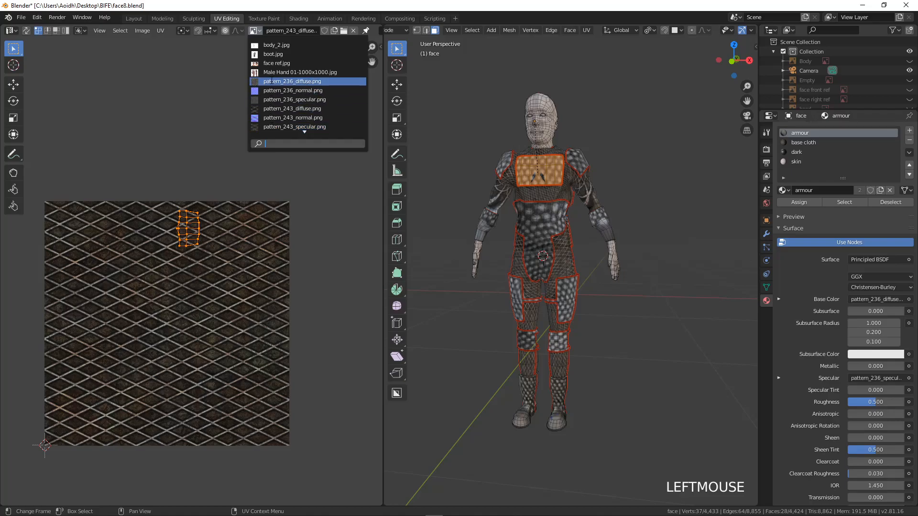
left_click(269, 84)
Move the chest plate's UV island to the middle of the texture and enlarge it to roughly half the texture's height
key("g")
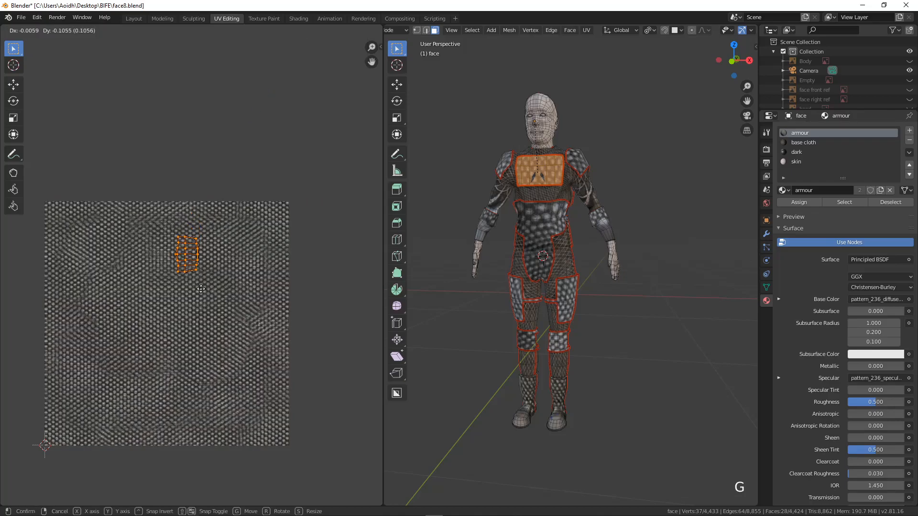
left_click(194, 327)
key("s")
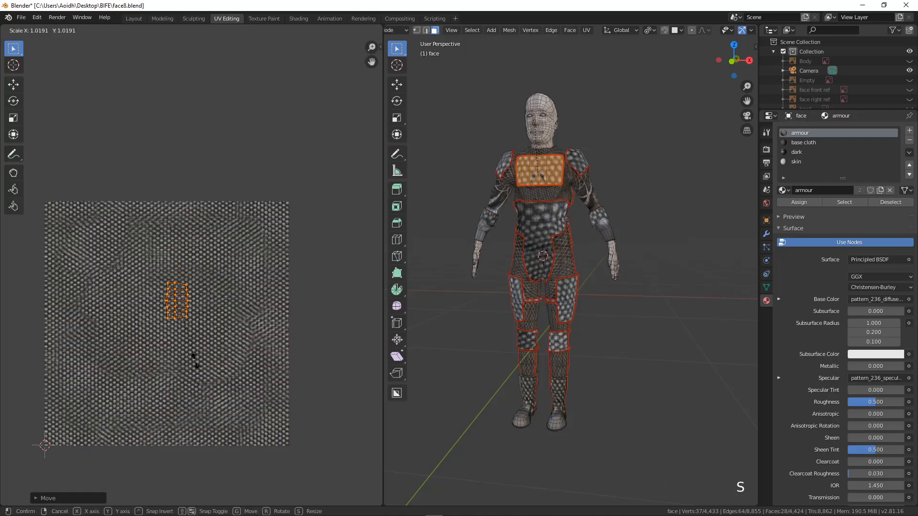
left_click(205, 477)
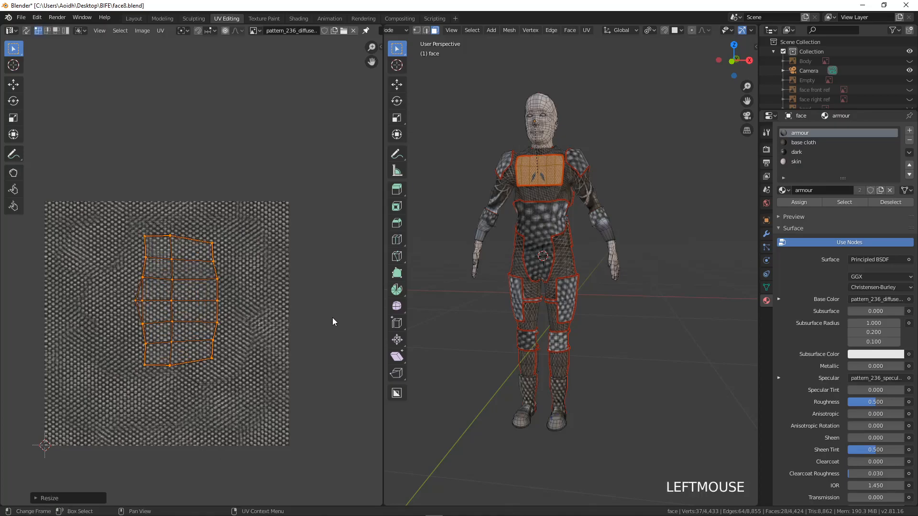
key("KP_Decimal")
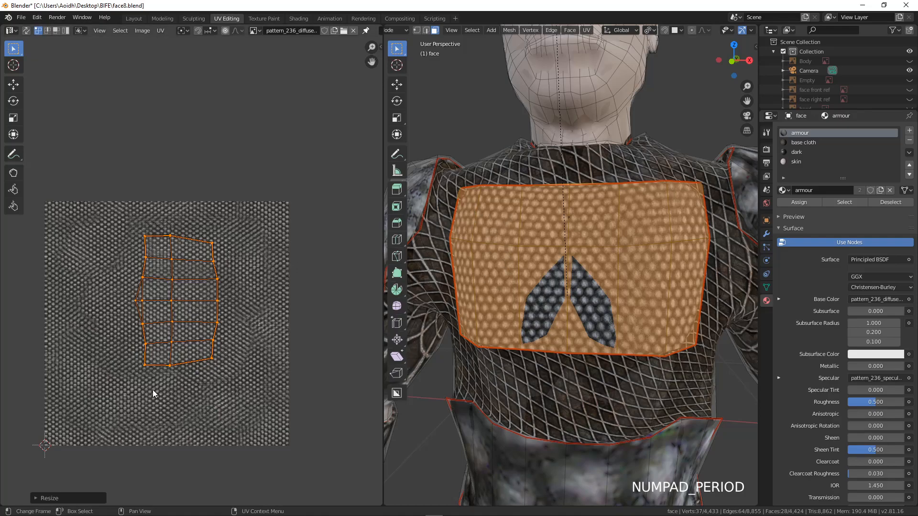
Enlarge the chest plate's UV island to about the texture's full height and move it down to line up with the texture
key("s")
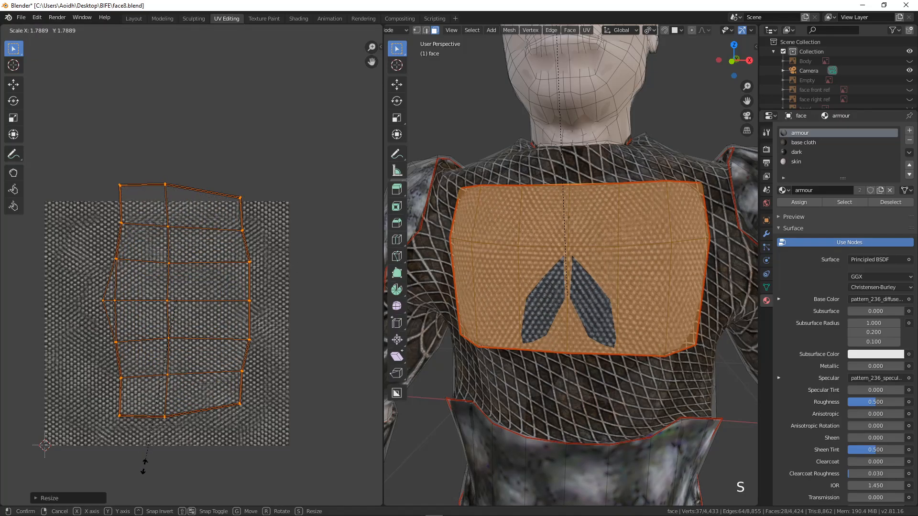
left_click(190, 410)
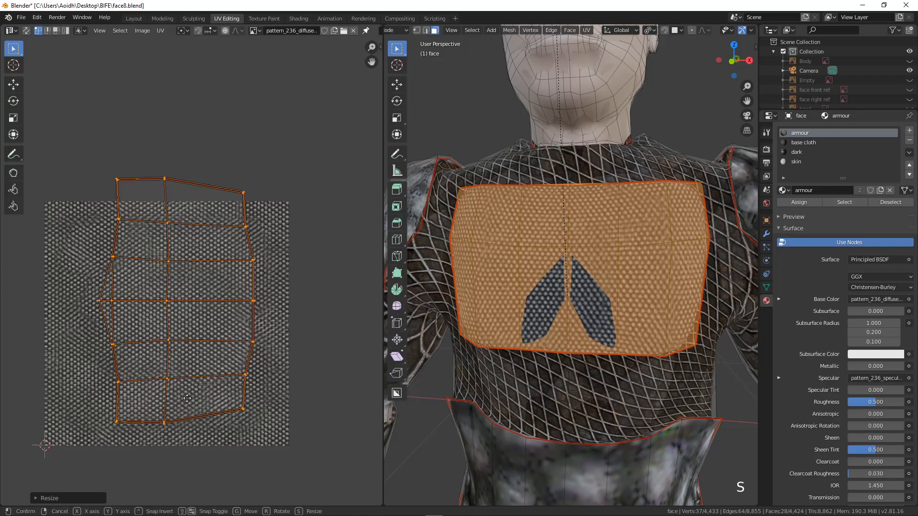
key("g")
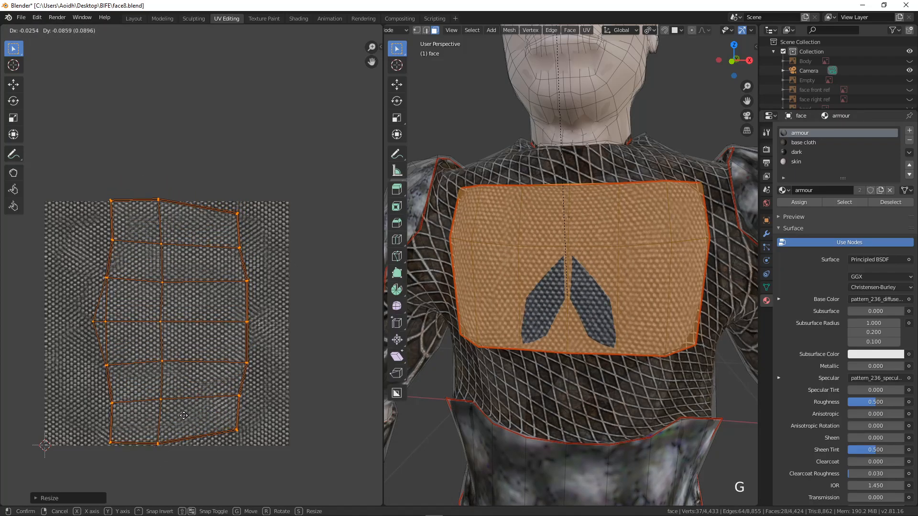
left_click(187, 419)
scroll(541, 352, "down", 2)
scroll(541, 352, "down", 1)
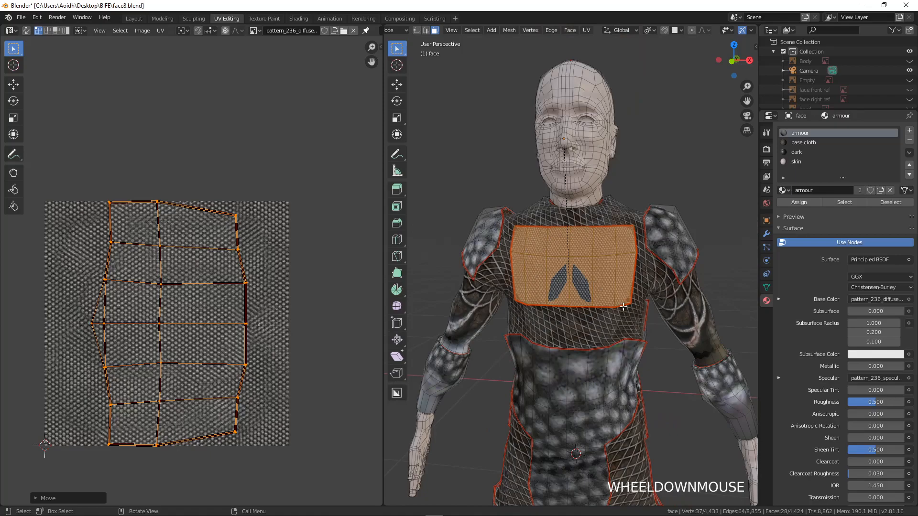
Check the chest pattern in Object Mode, then return to Edit Mode and scale the chest plate's UVs by 2
scroll(629, 294, "up", 2)
key("Tab")
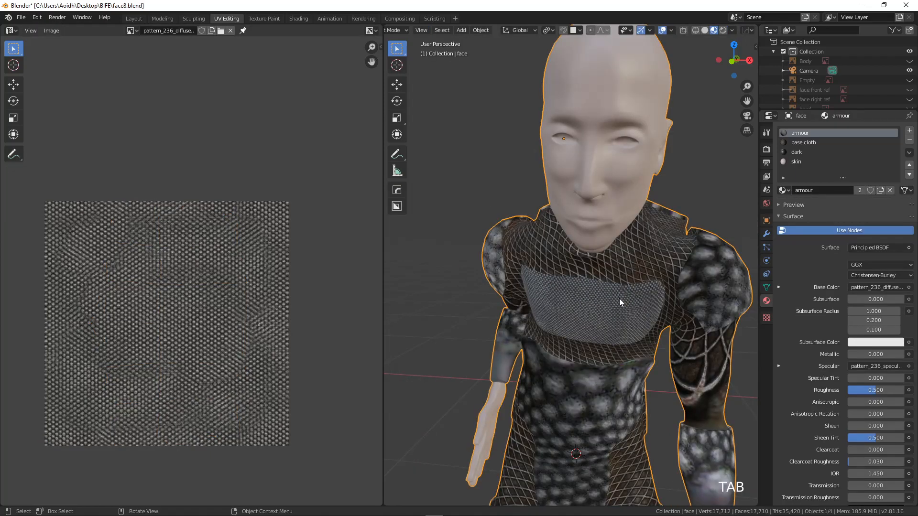
scroll(621, 304, "down", 2)
key("Tab")
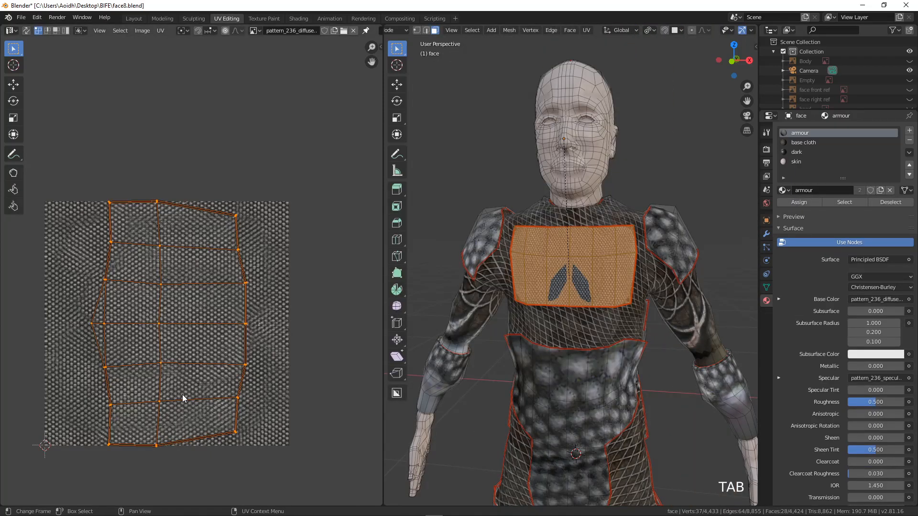
key("s")
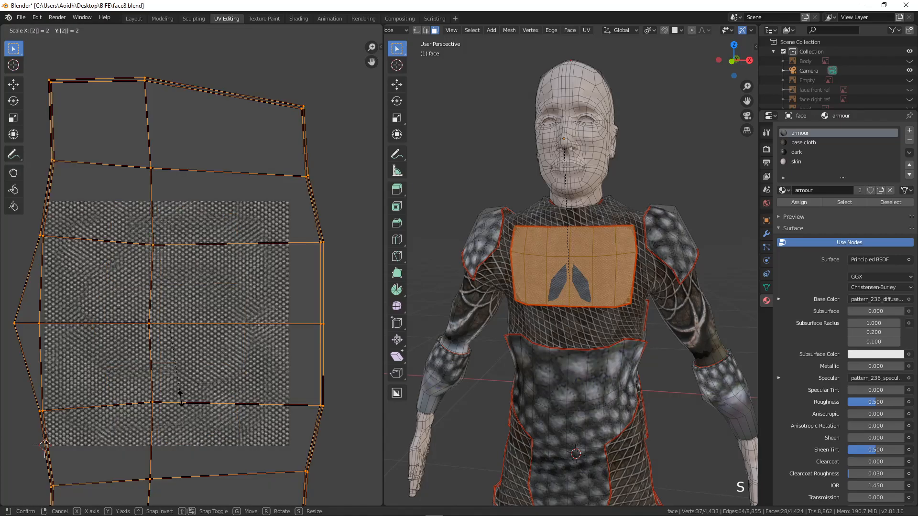
left_click(181, 403)
scroll(554, 311, "up", 4)
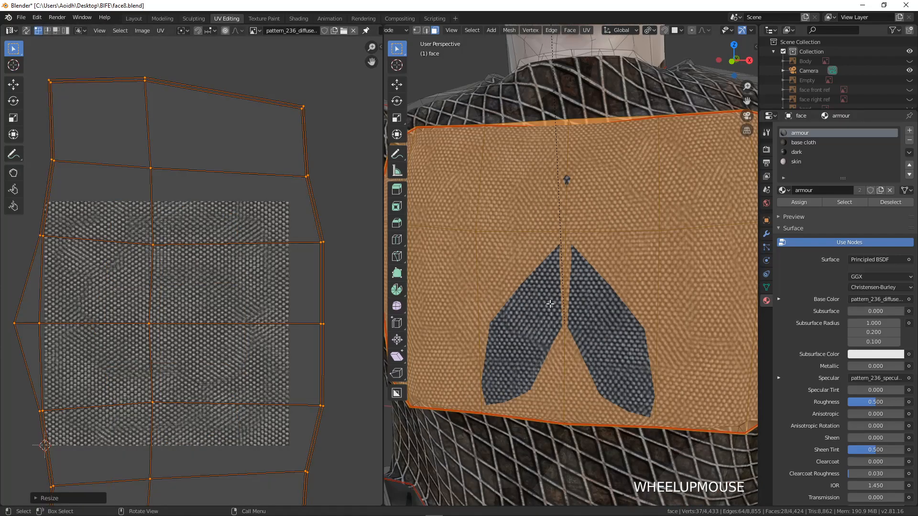
scroll(550, 302, "down", 3)
Select the character's left shoulder plate and scale its UVs up about 11 times for a finer pattern
left_click(678, 232)
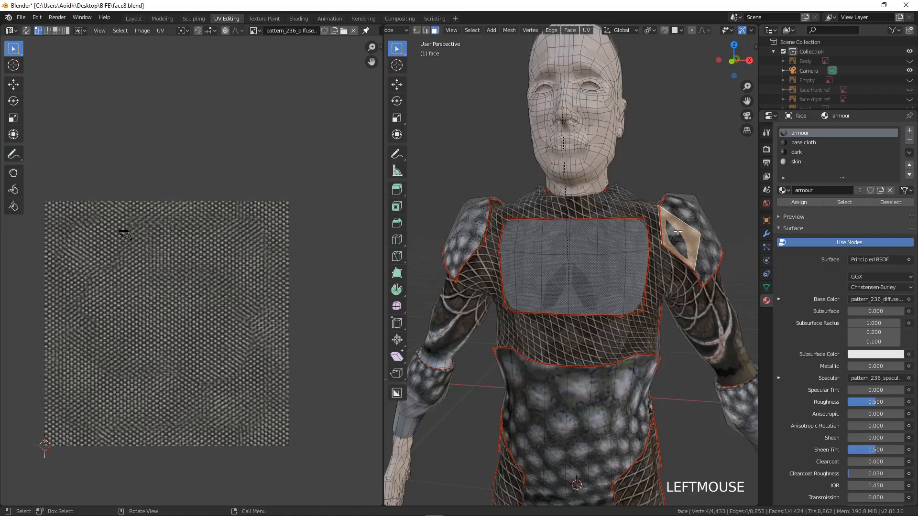
key("alt+a")
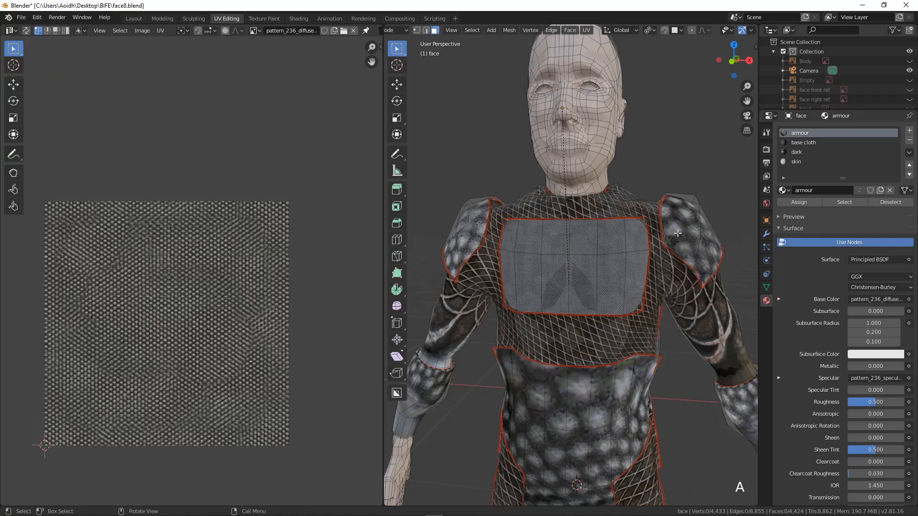
key("l")
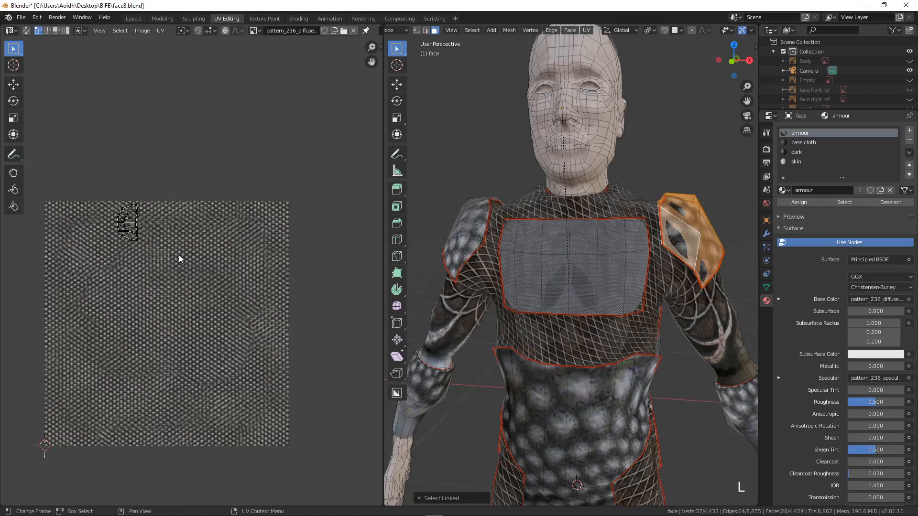
key("a")
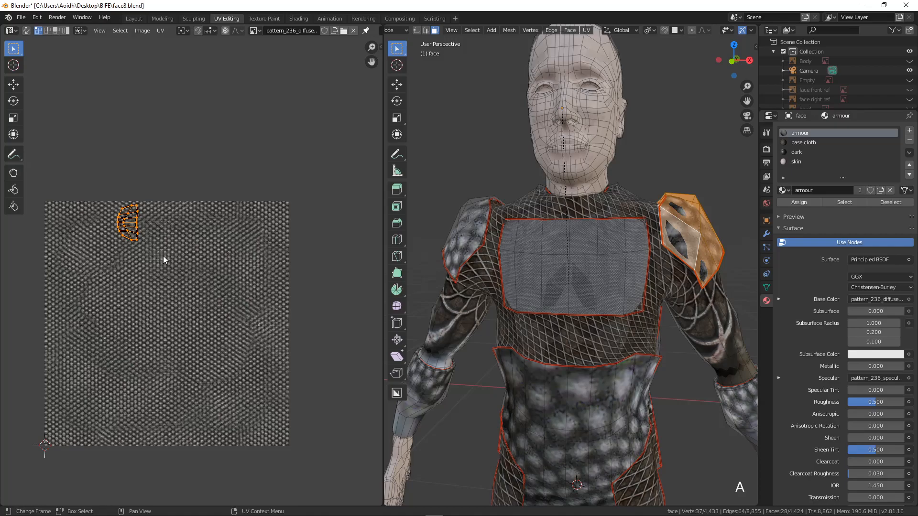
key("s")
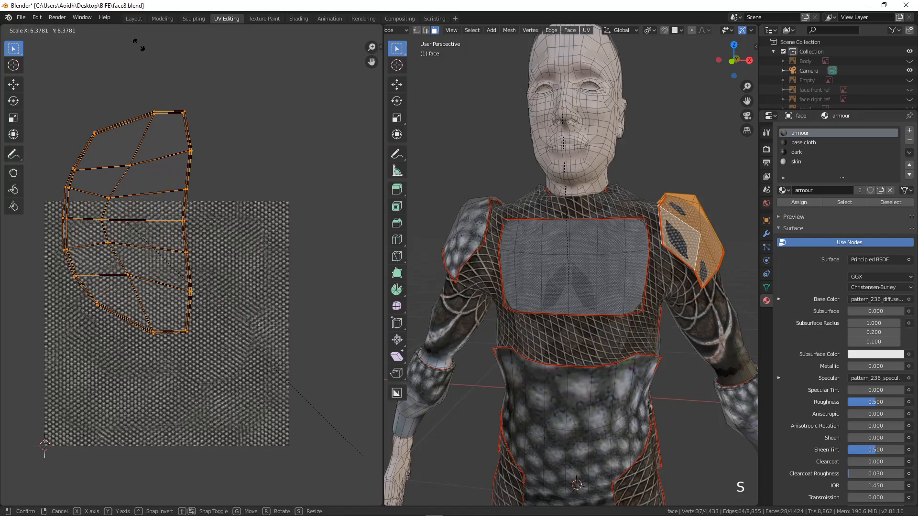
left_click(191, 102)
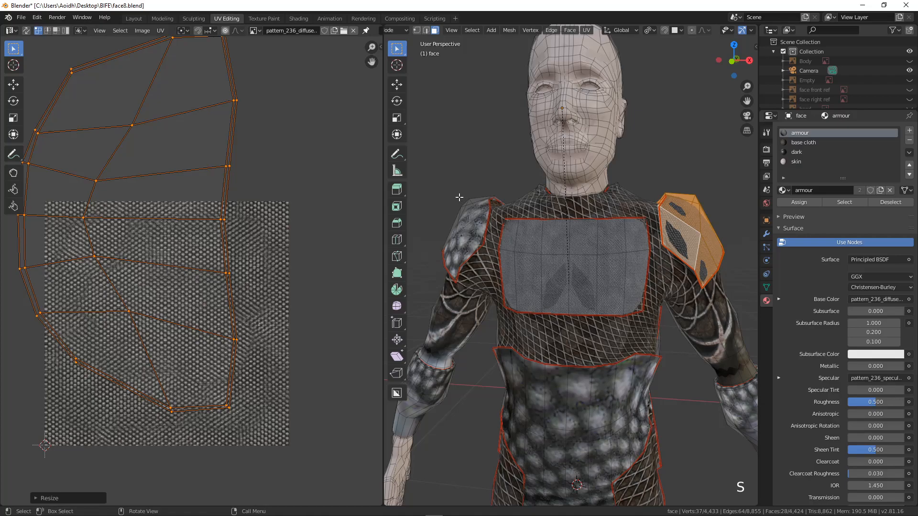
Select only the character's right shoulder plate and enlarge its UVs to match the finer pattern of the left one
key("alt+a")
key("l")
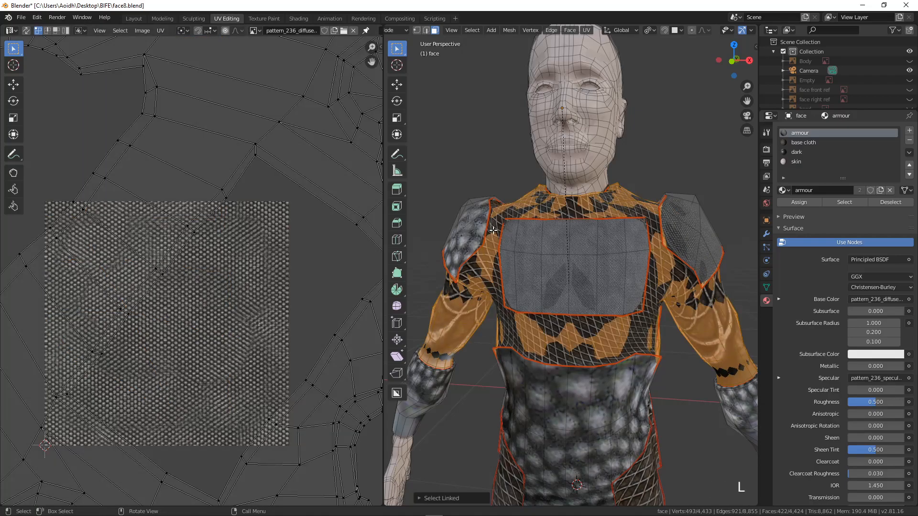
key("alt+a")
key("l")
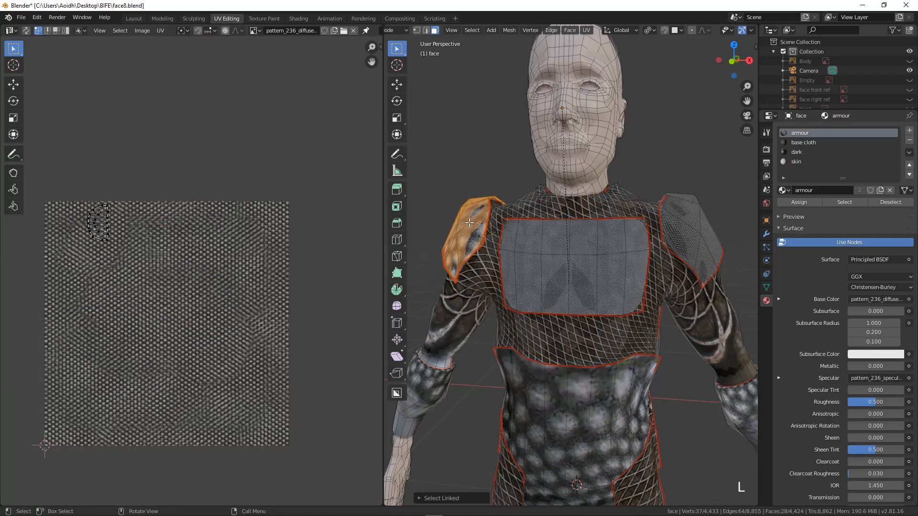
key("a")
key("s")
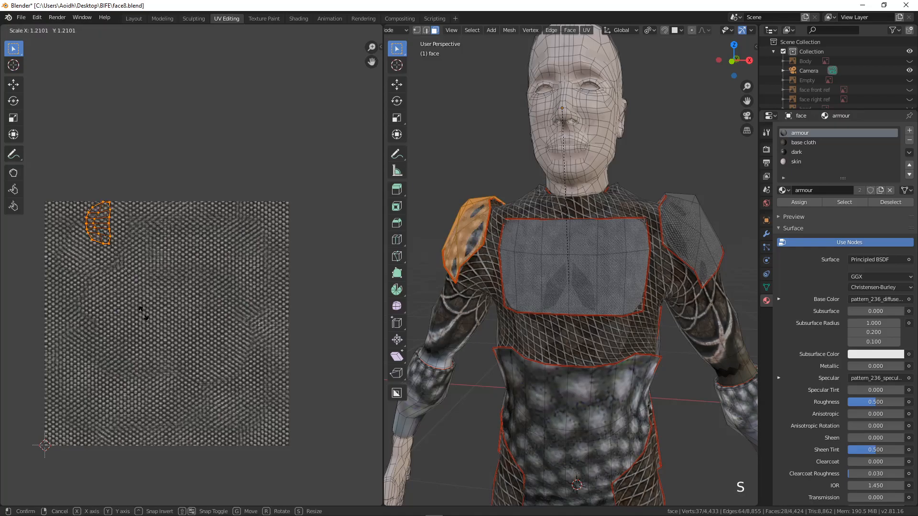
left_click(301, 259)
Select the abdomen armour plate and scale its UVs up about 13 times to tile the pattern finely
middle_click_drag(732, 428, 625, 262, "shift")
key("alt+a")
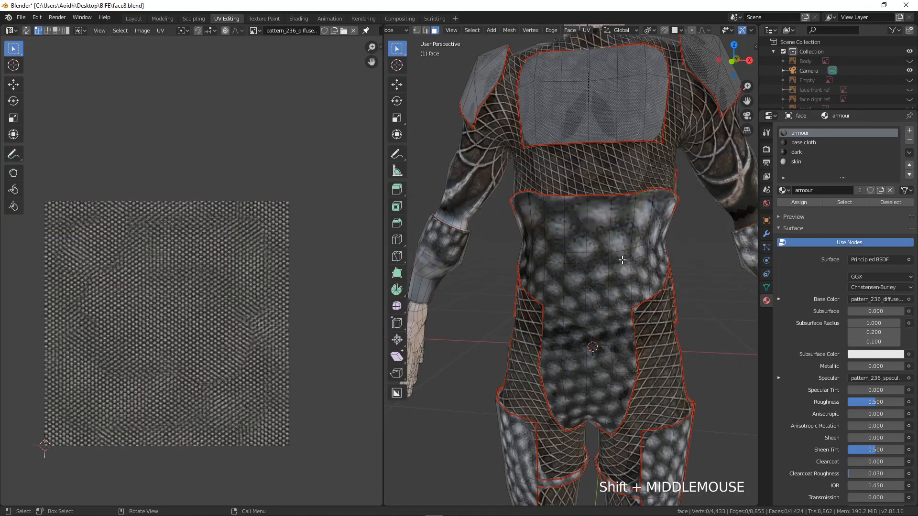
key("l")
key("a")
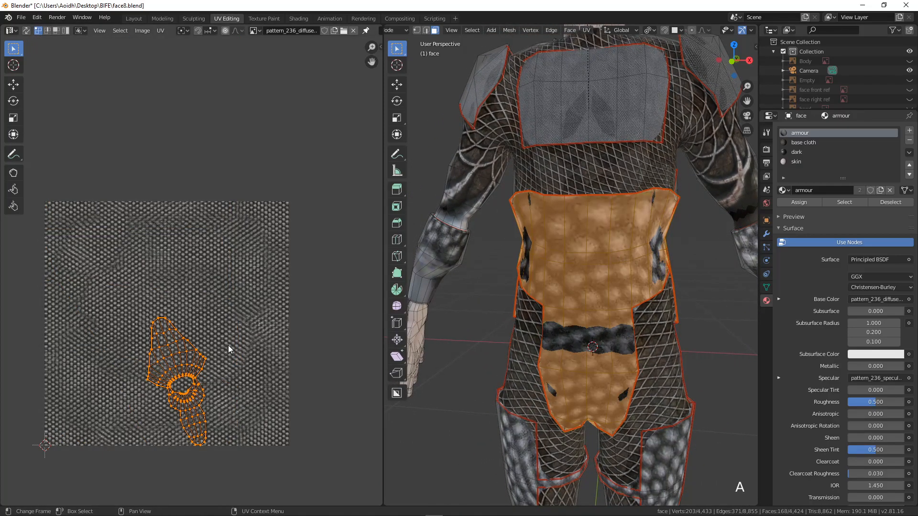
key("s")
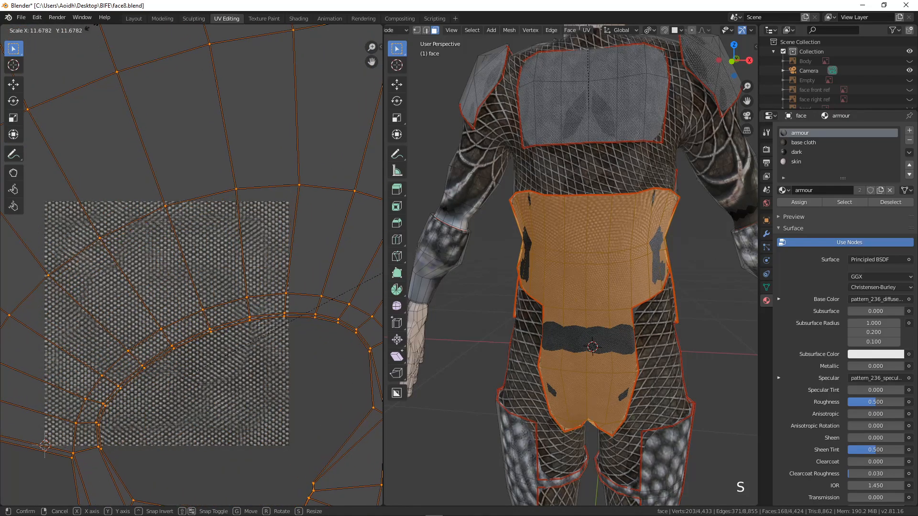
left_click(175, 470)
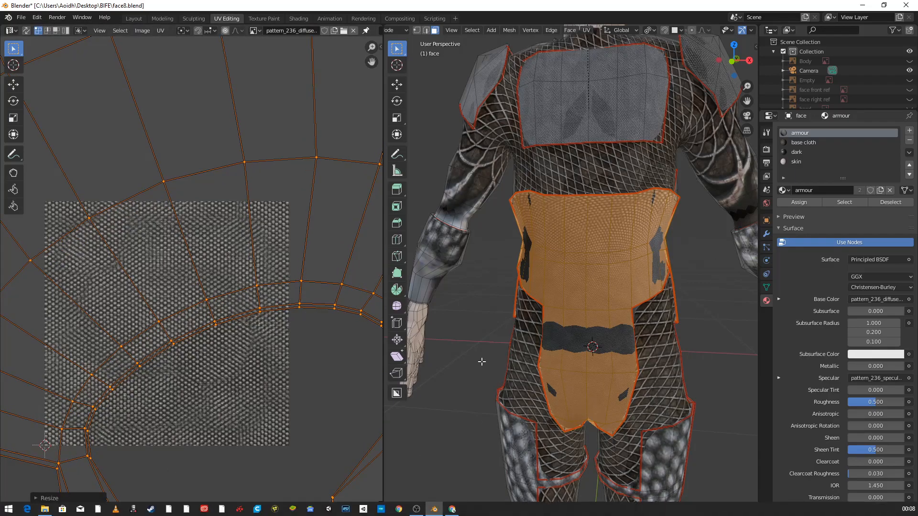
Select the character's right forearm guard, scale up its UVs and move them toward the centre of the armour texture
key("alt+a")
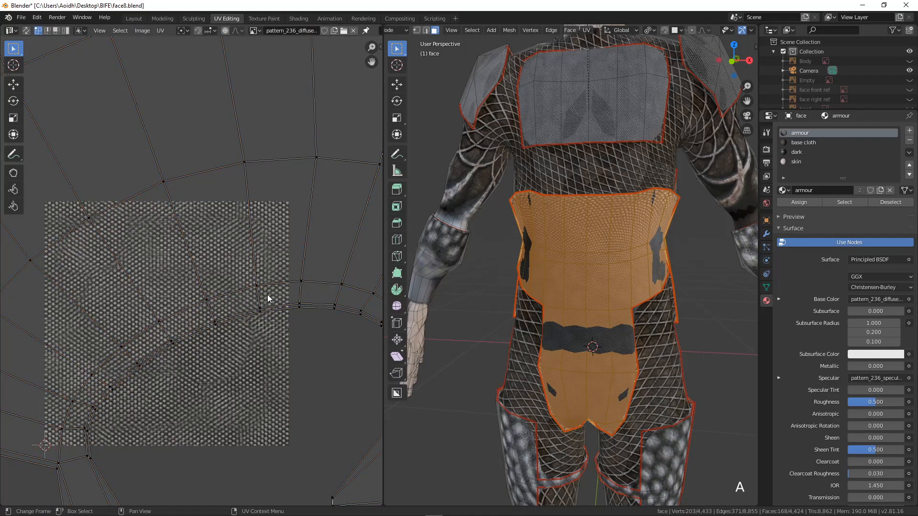
key("l")
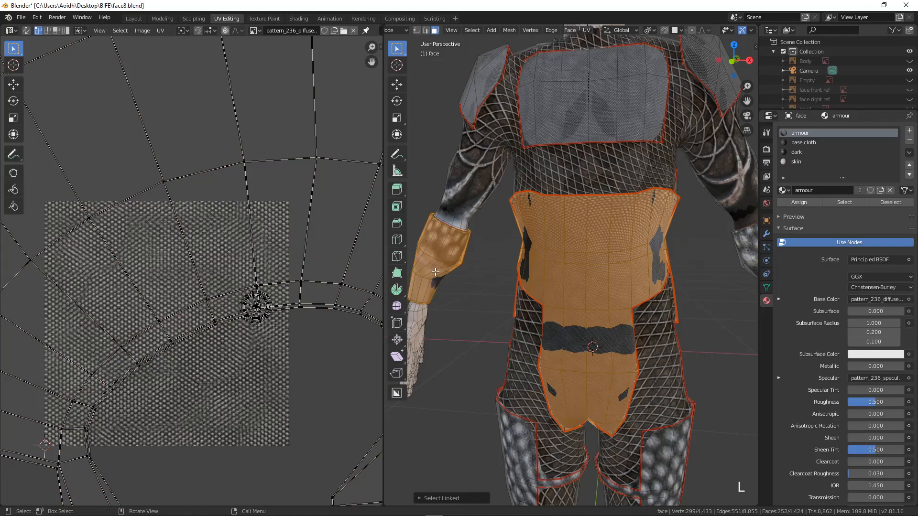
left_click(245, 310)
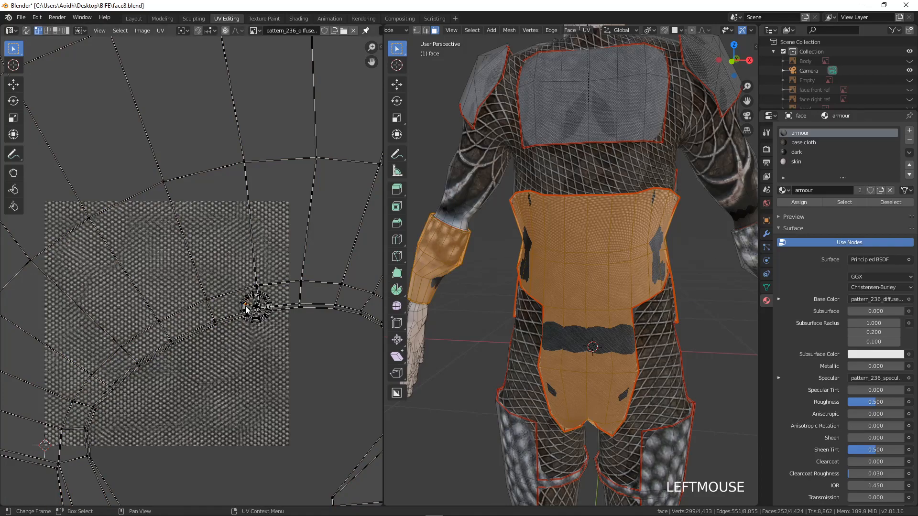
key("l")
key("s")
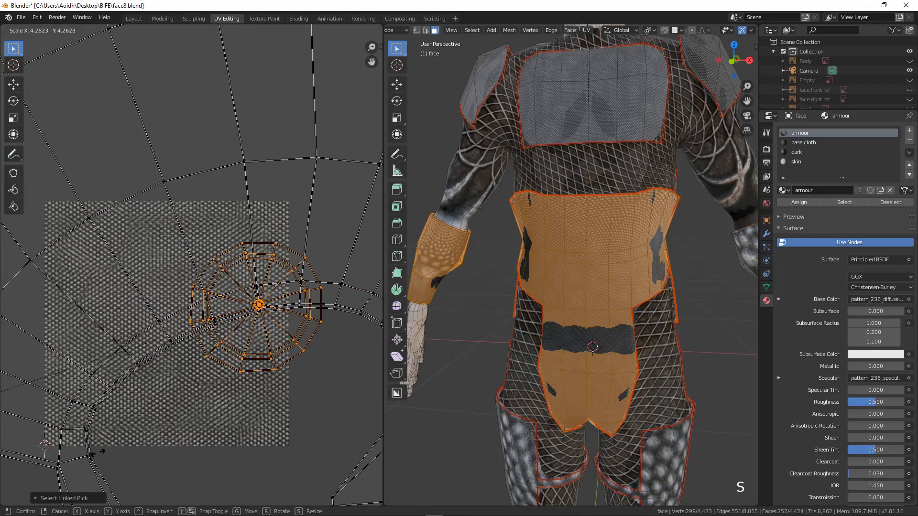
left_click(241, 47)
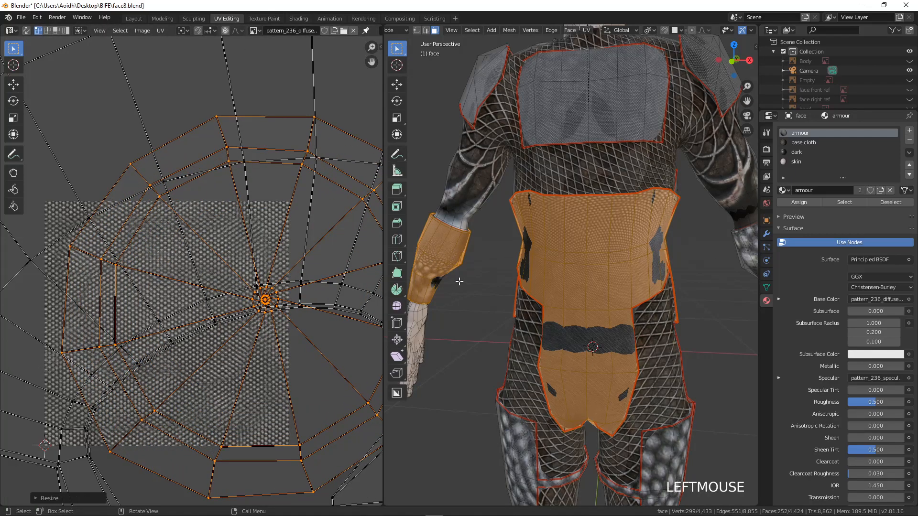
scroll(459, 281, "down", 2)
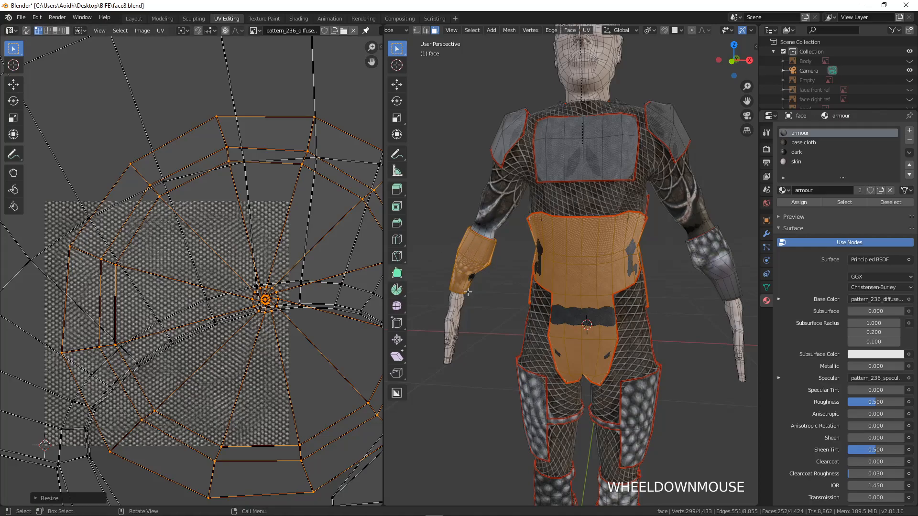
key("g")
left_click(229, 311)
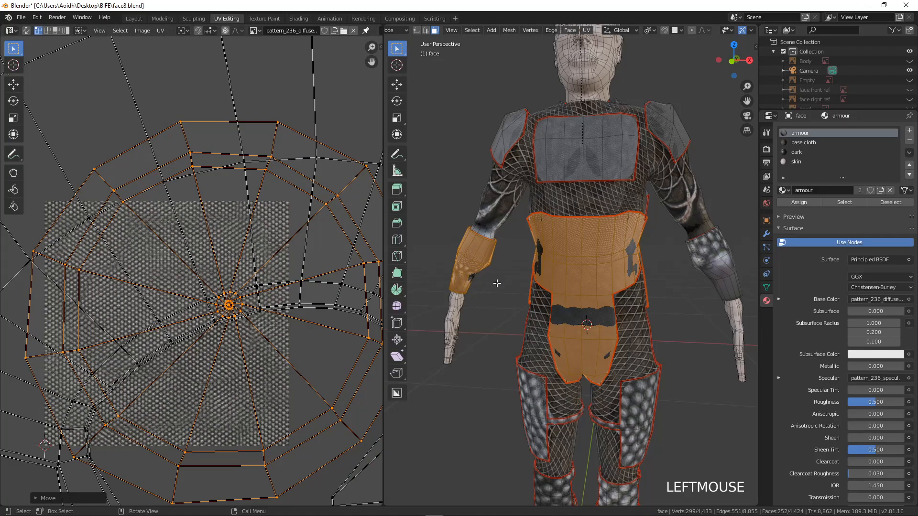
Select only the character's left forearm guard, move its UVs to the middle of the texture and enlarge them for a finer pattern
key("a")
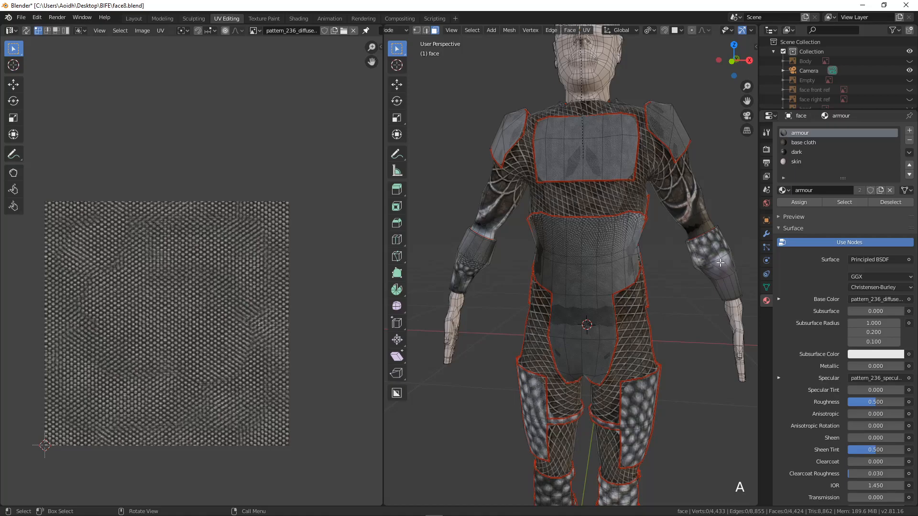
key("l")
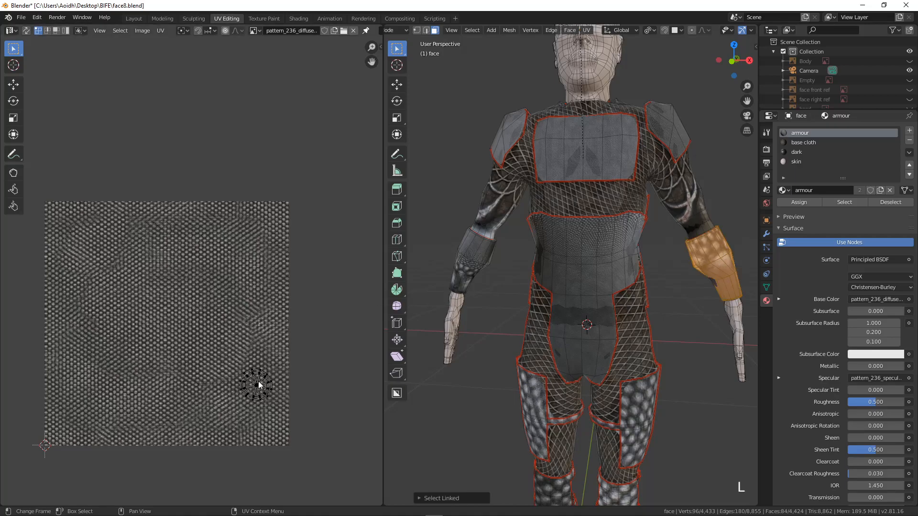
key("a")
key("g")
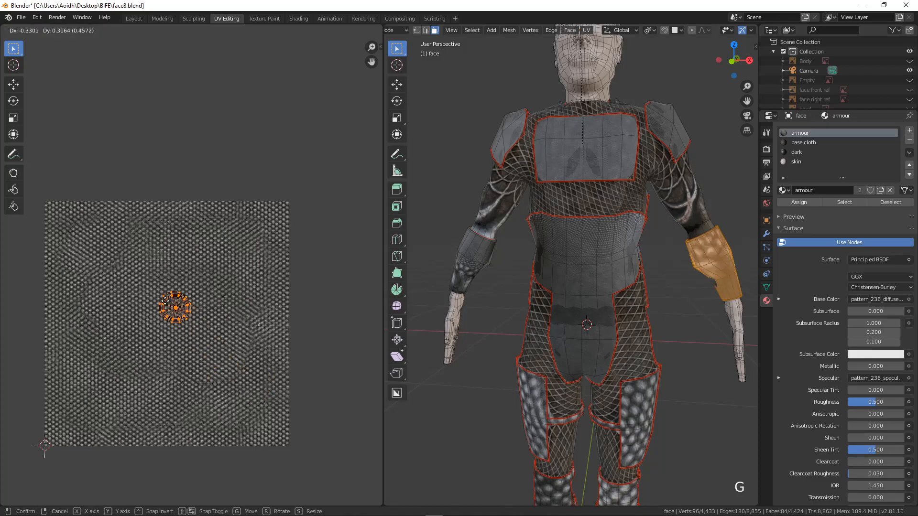
left_click(180, 322)
key("s")
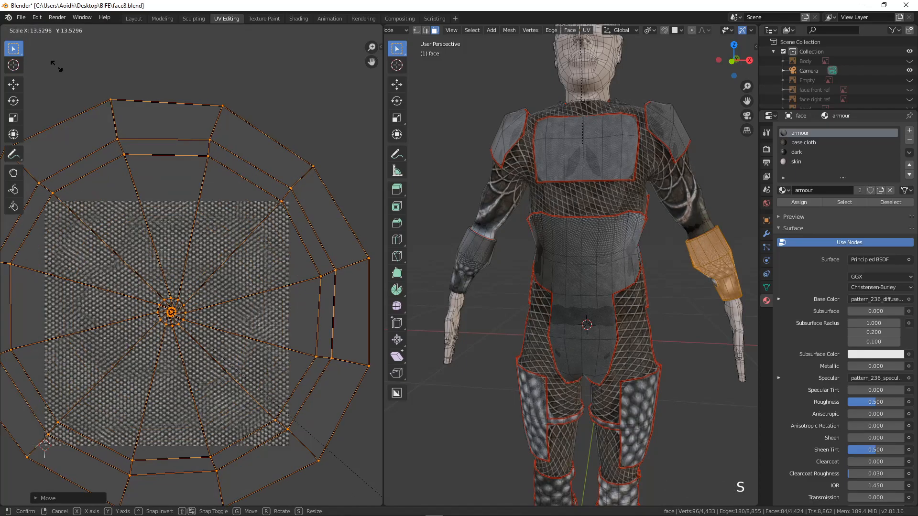
left_click(300, 34)
Select only the character's left thigh plate on the mesh and all of its UVs
scroll(674, 355, "down", 1)
middle_click_drag(672, 346, 615, 249, "shift")
key("a")
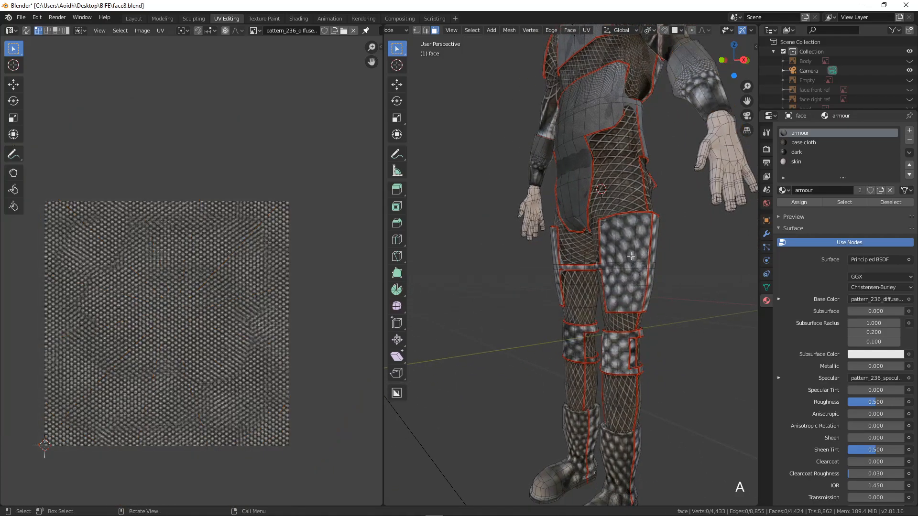
key("l")
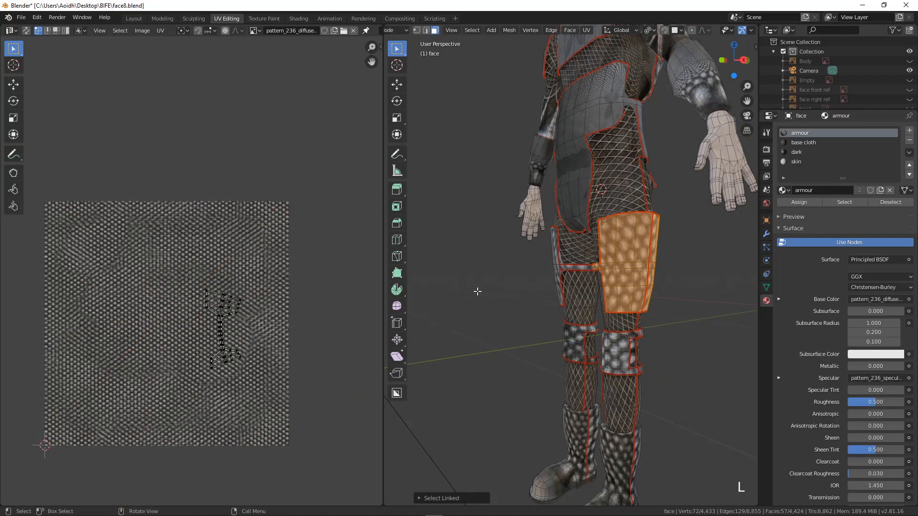
key("a")
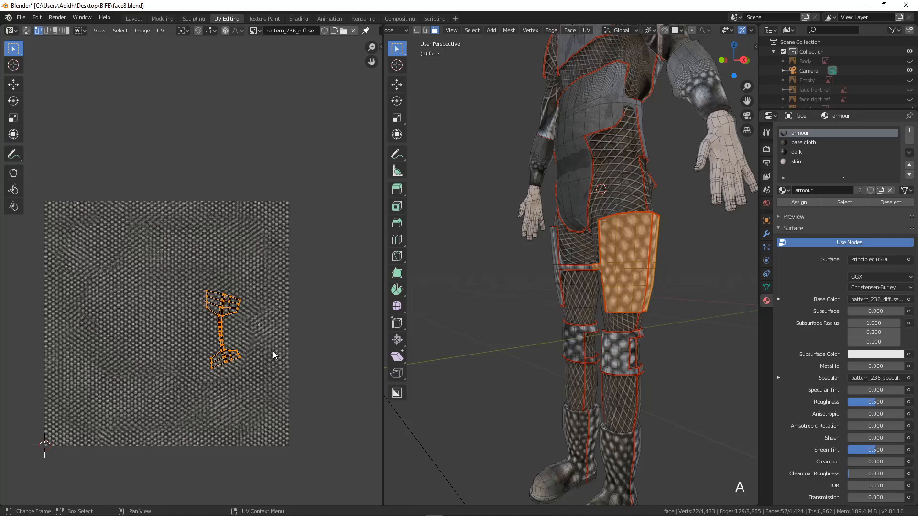
key("s")
key("Return")
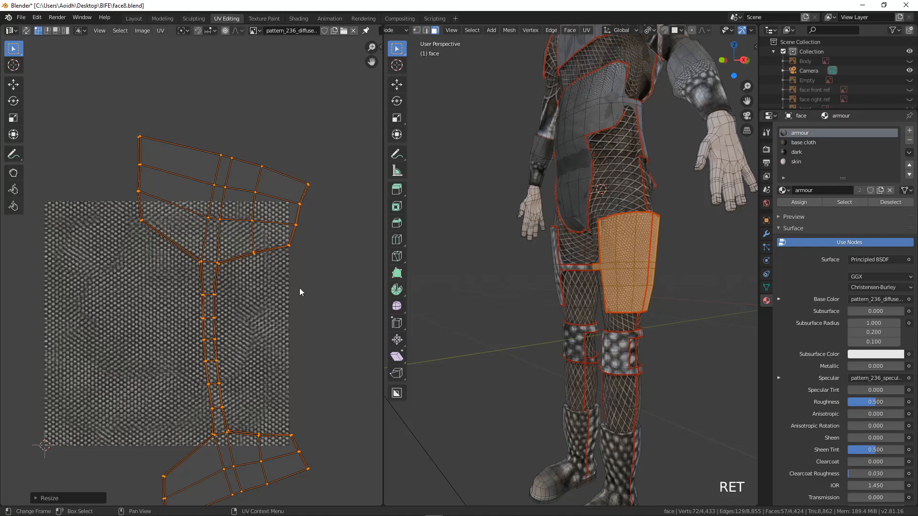
key("ctrl+z")
Scale the left thigh plate's UVs by 8
key("s")
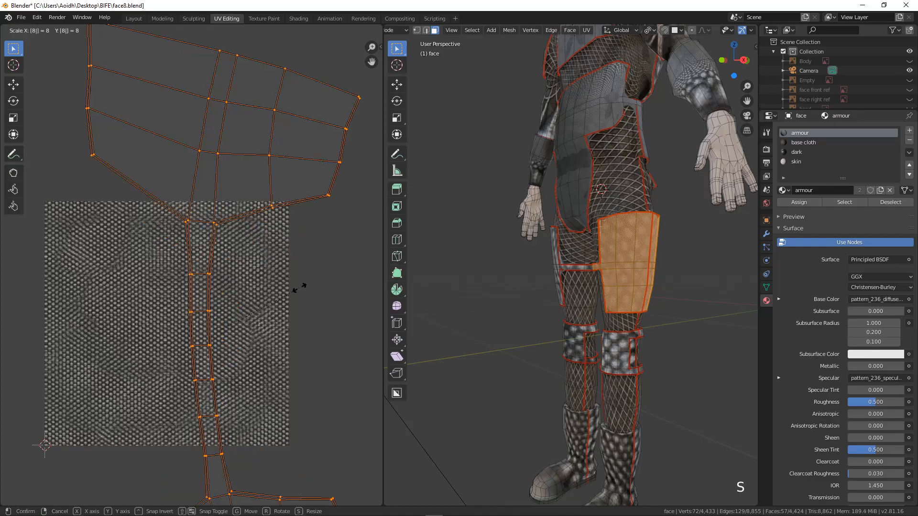
left_click(299, 287)
Select only the character's right thigh plate and scale up its UVs to match the left one's pattern
mouse_move(545, 278)
middle_mouse_down()
mouse_move(531, 276)
mouse_move(542, 272)
middle_mouse_up()
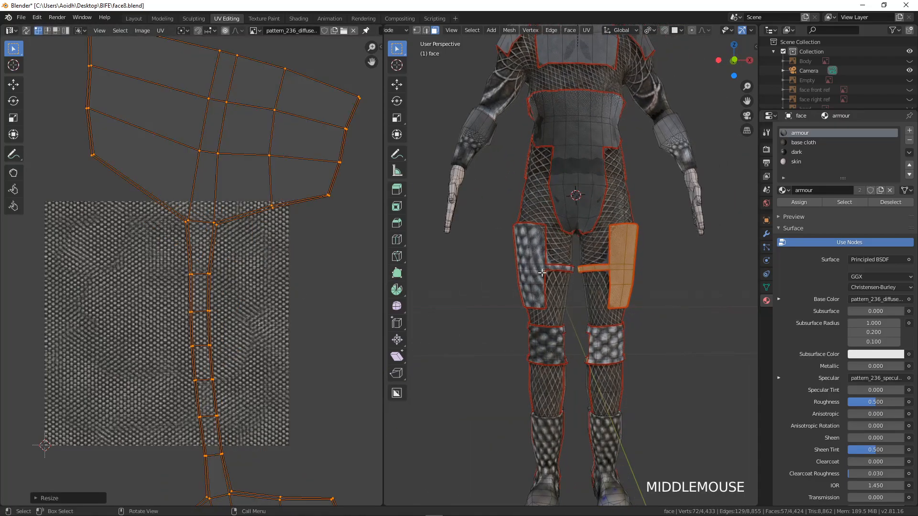
key("a")
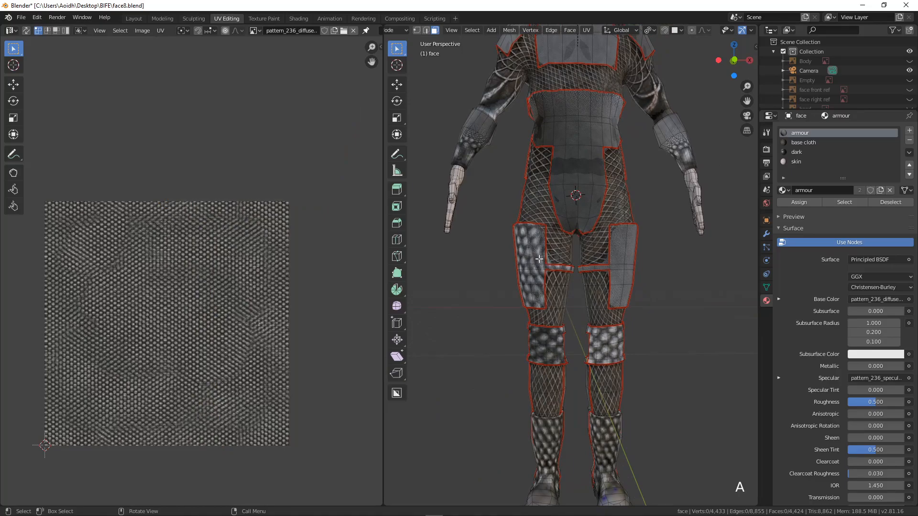
key("l")
key("a")
key("s")
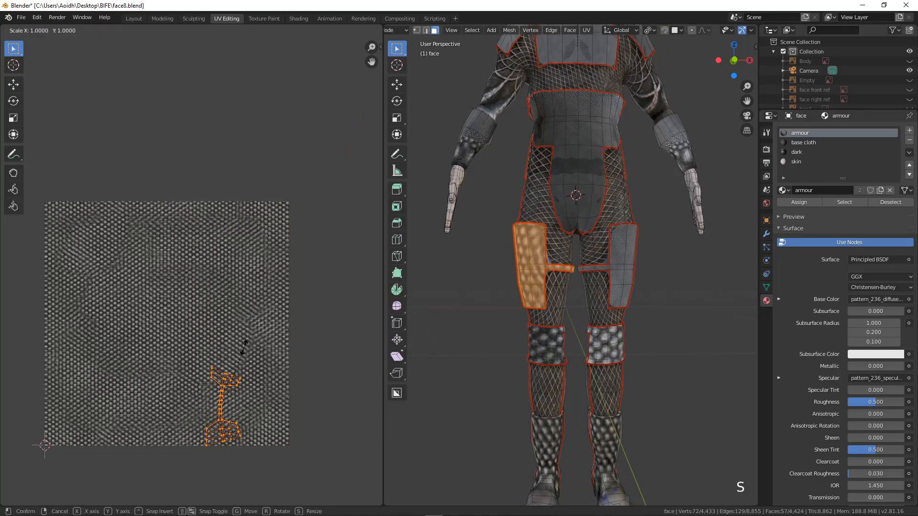
key("Return")
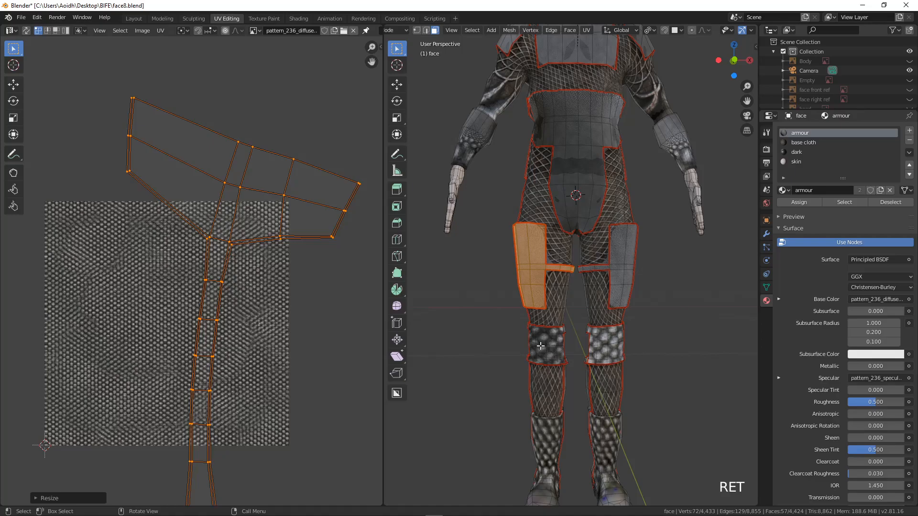
Add both knee guards to the mesh selection and enlarge only their UVs to match the thigh plates' finer pattern
key("a")
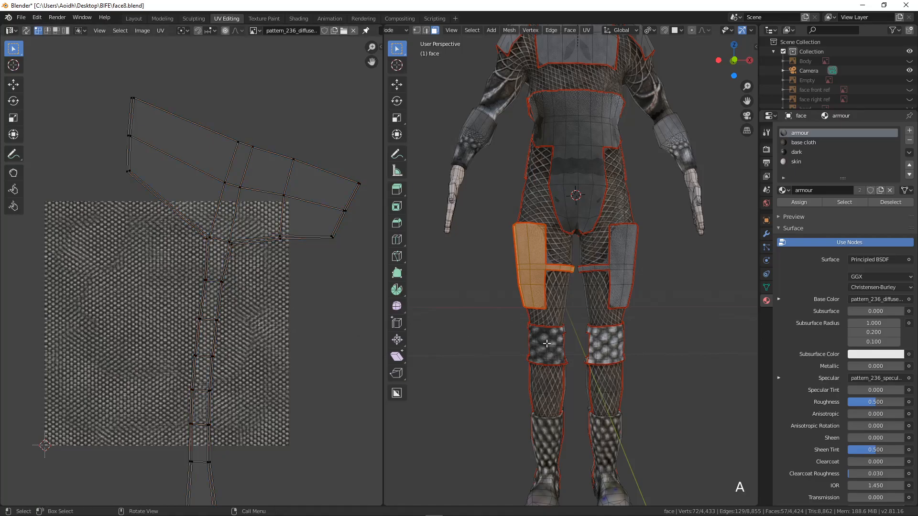
key("l")
key("l")
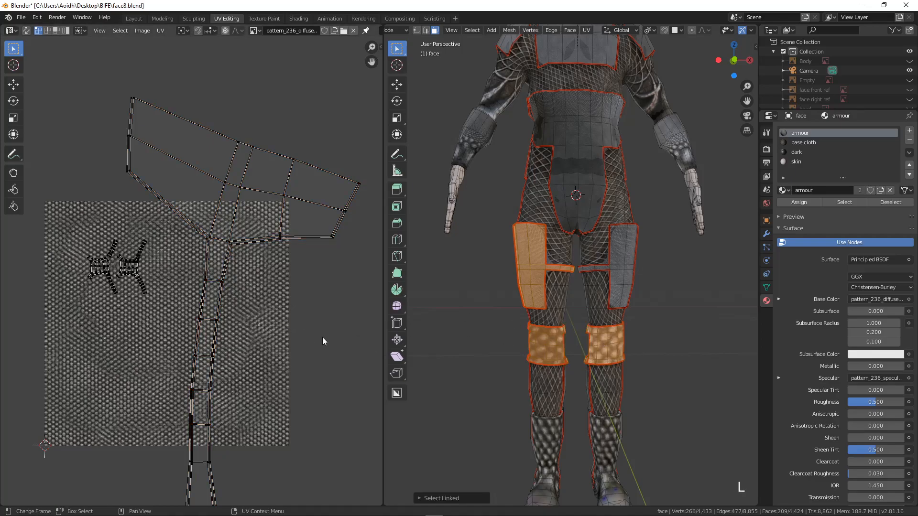
key("b")
left_click_drag(56, 222, 154, 301)
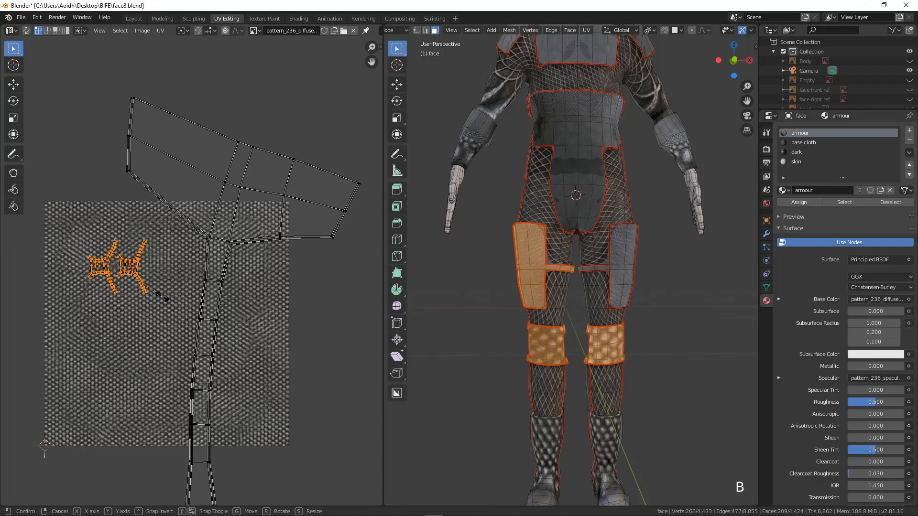
key("s")
key("5")
key("Return")
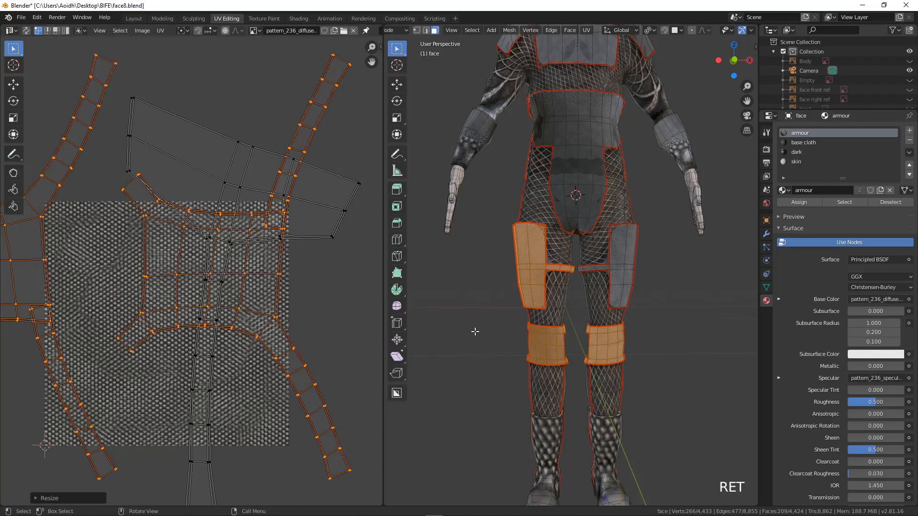
Select both boots completely, with nothing else selected, and assign the dark material to them
key("alt+a")
middle_click_drag(545, 355, 560, 260, "shift")
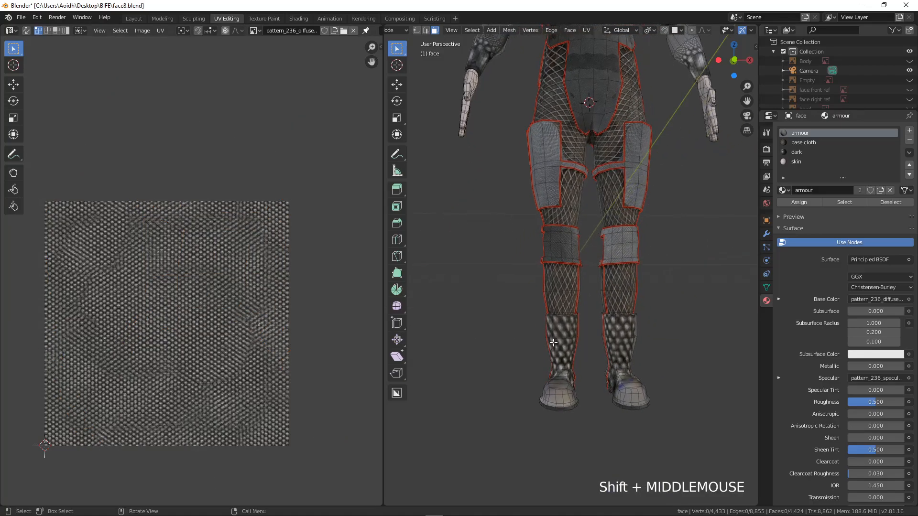
scroll(553, 343, "up", 3)
scroll(554, 343, "down", 2)
middle_click_drag(554, 342, 553, 362)
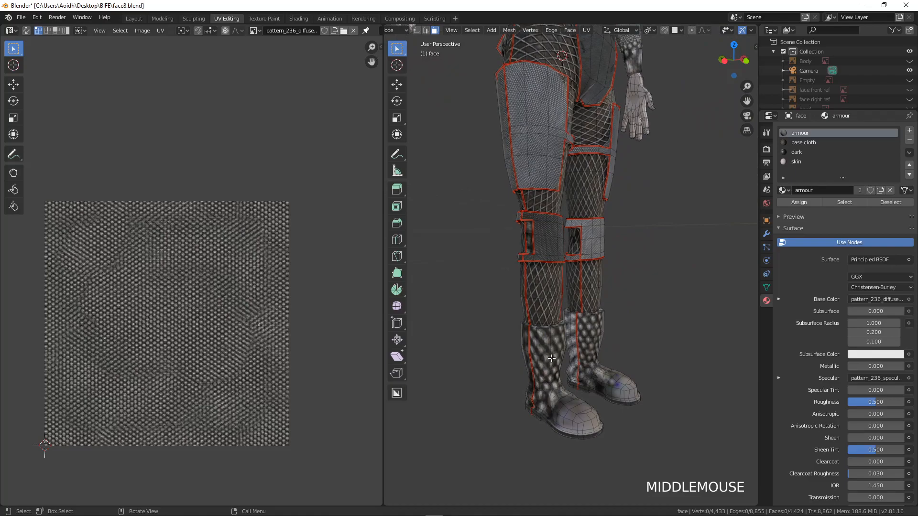
key("l")
middle_click_drag(549, 366, 447, 367)
key("l")
key("l")
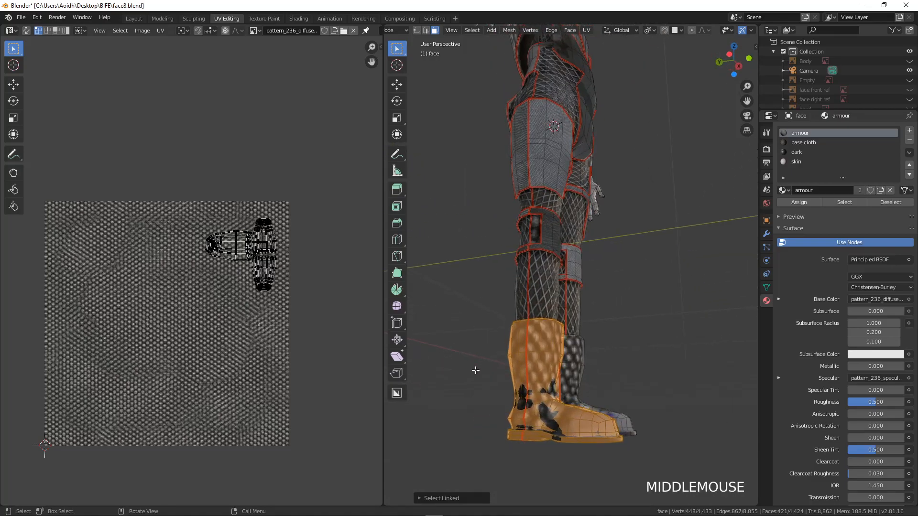
key("l")
left_click(811, 151)
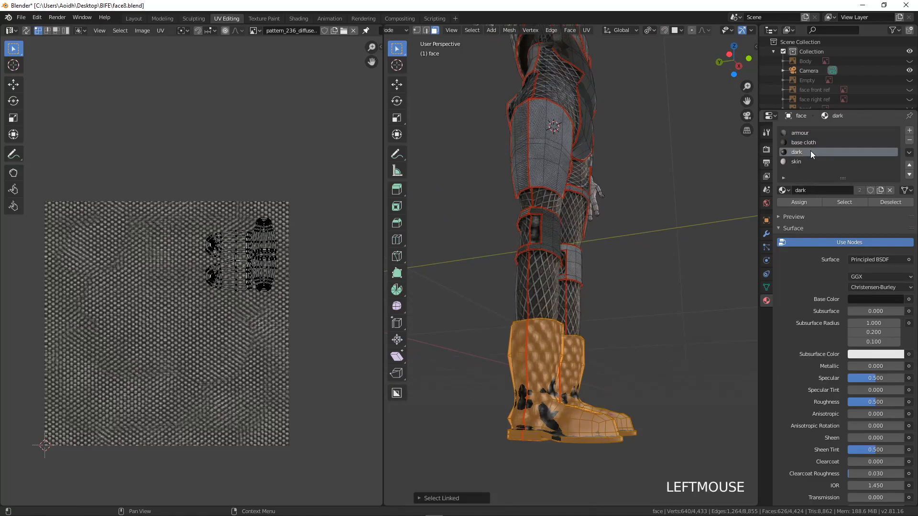
left_click(799, 203)
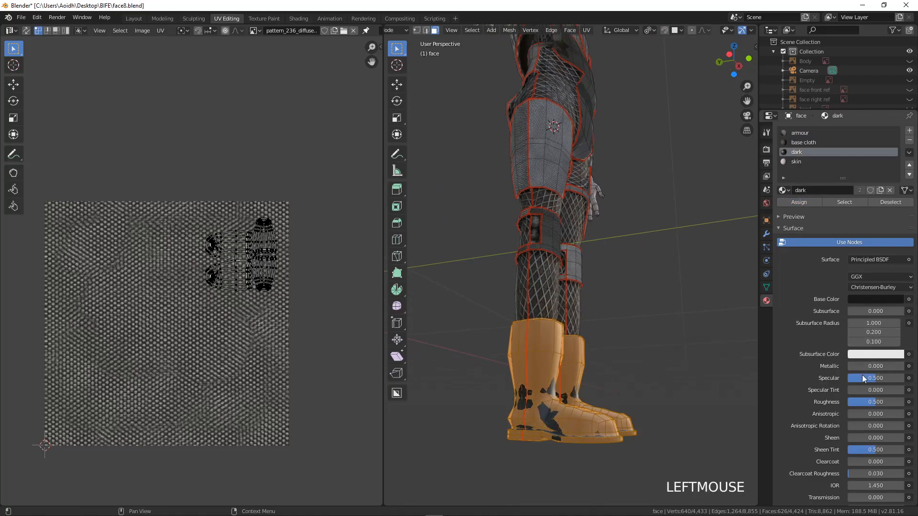
Set the dark material's specular to 0.200 and return to Object Mode to check the legs and boots
left_click_drag(875, 377, 866, 378)
scroll(592, 265, "down", 5)
key("Tab")
middle_click_drag(584, 249, 507, 277)
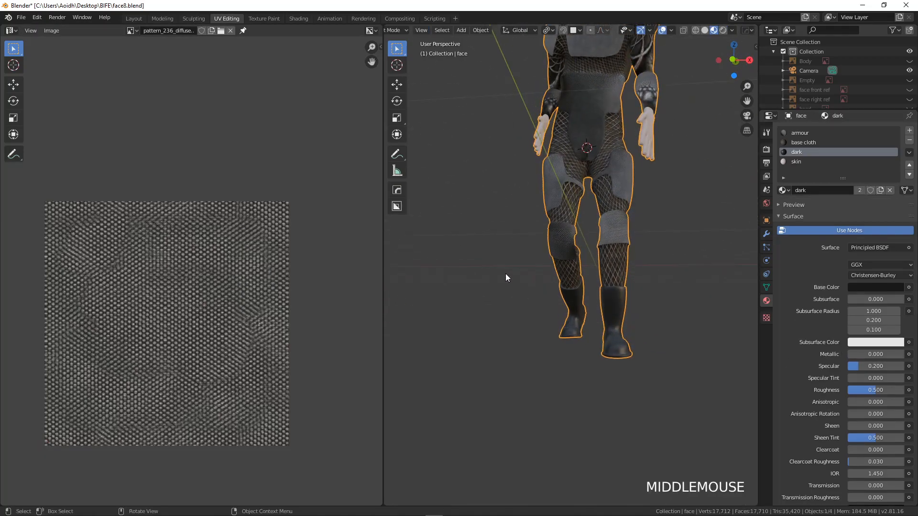
Look through the camera and move it so the whole character fits inside the frame
key("KP_0")
left_click(558, 199)
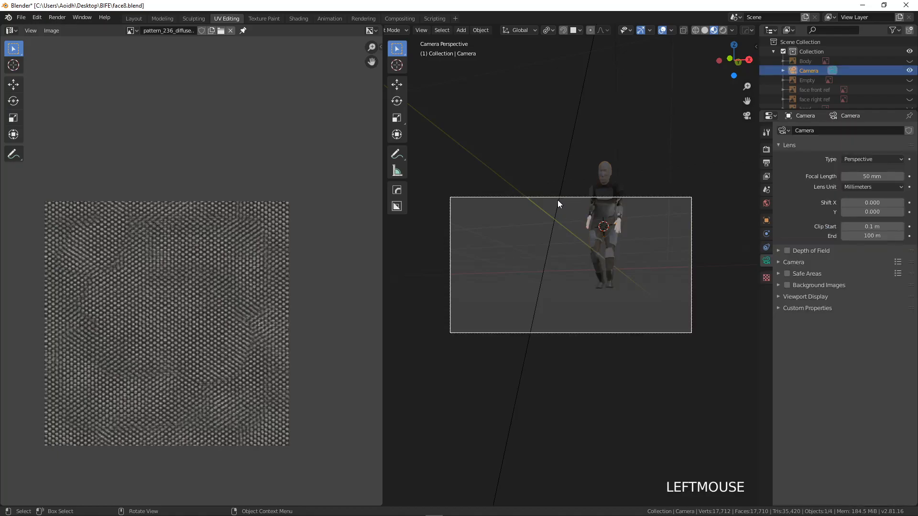
key("g")
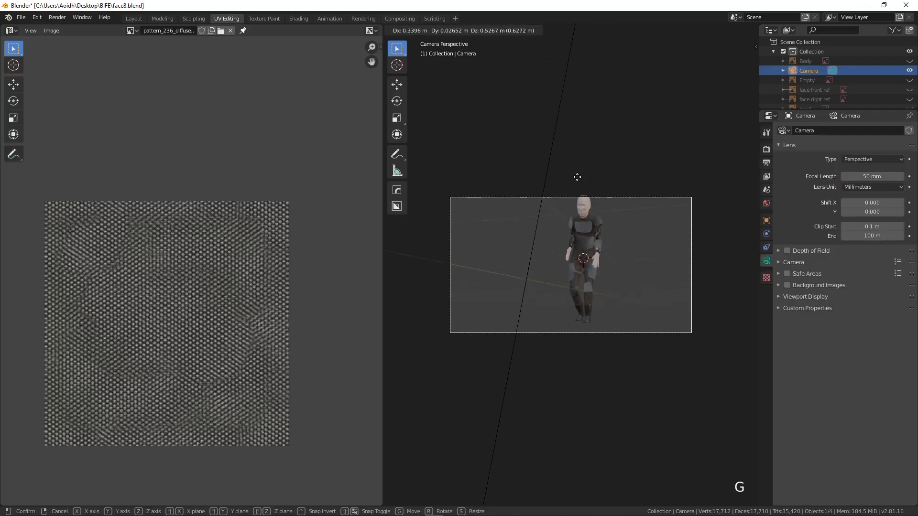
left_click(584, 217)
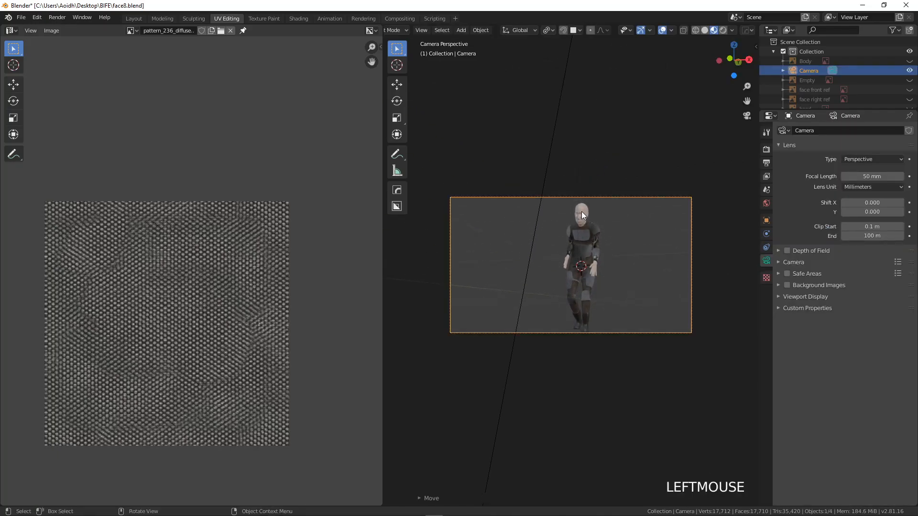
Switch the viewport to rendered shading and lower the skin material's specular on the character mesh to 0.283
left_click(581, 212)
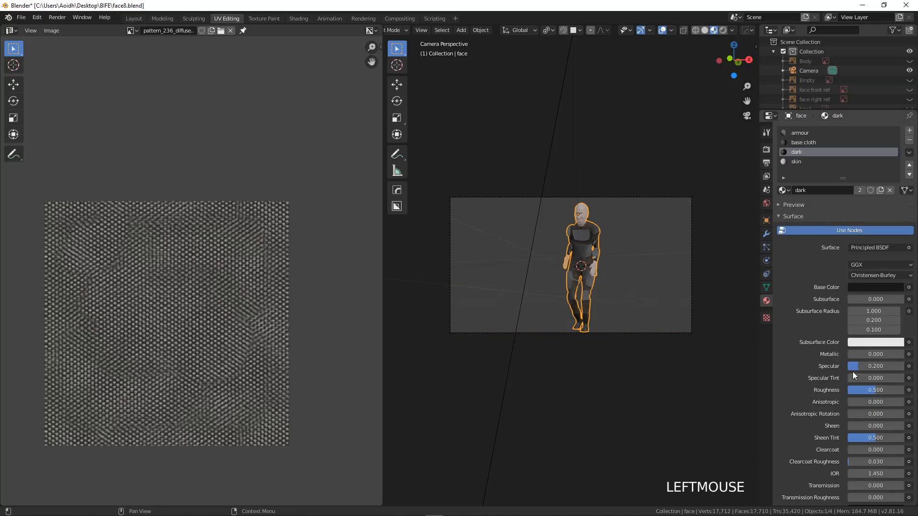
left_click(796, 162)
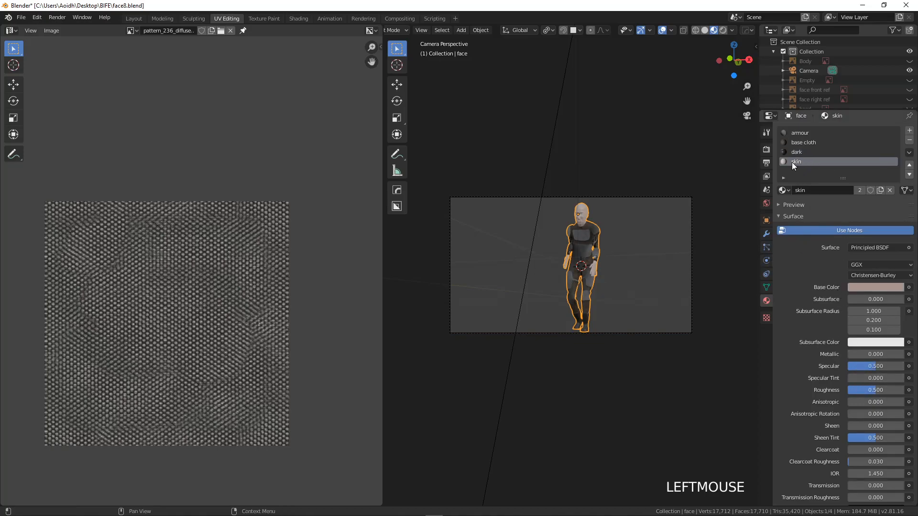
scroll(564, 304, "up", 3)
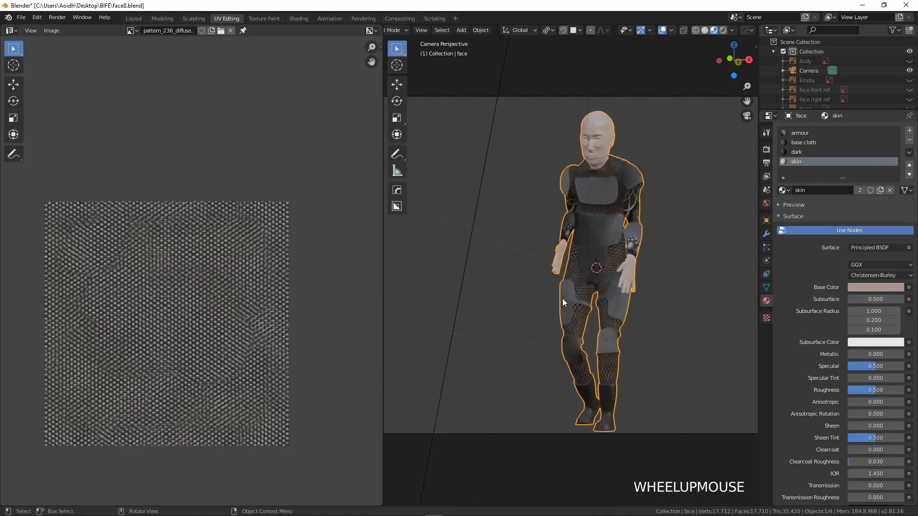
scroll(607, 231, "up", 1)
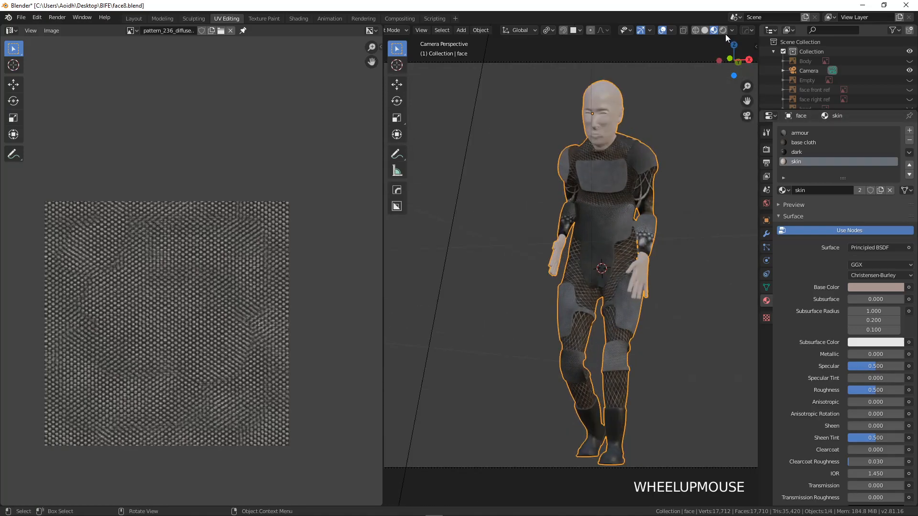
left_click(723, 30)
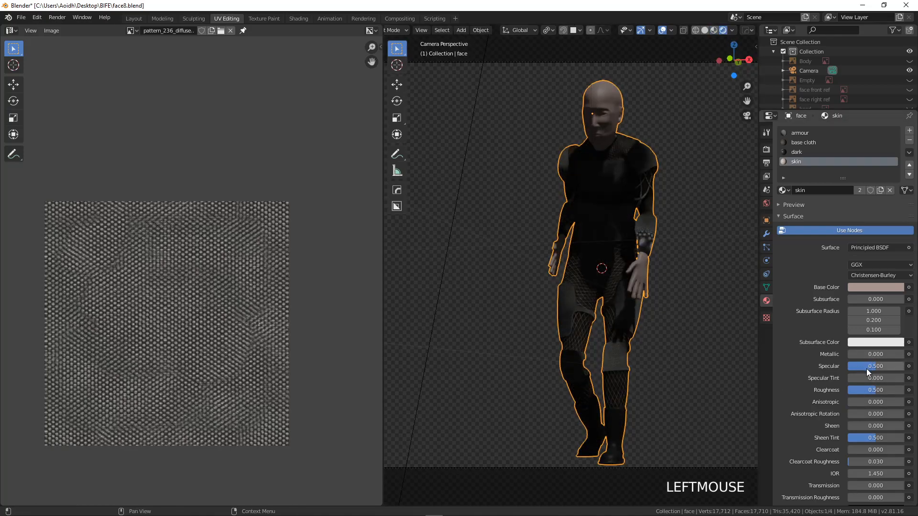
left_click_drag(867, 368, 854, 367)
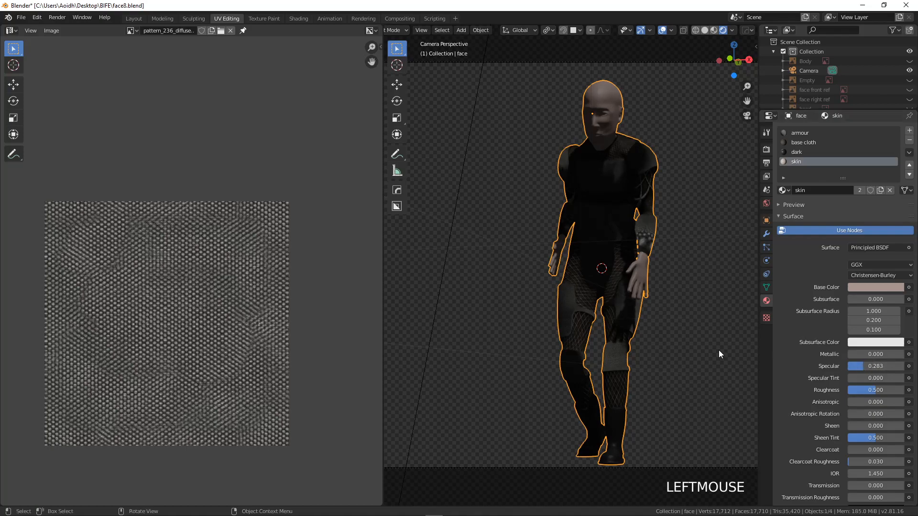
scroll(596, 250, "down", 1)
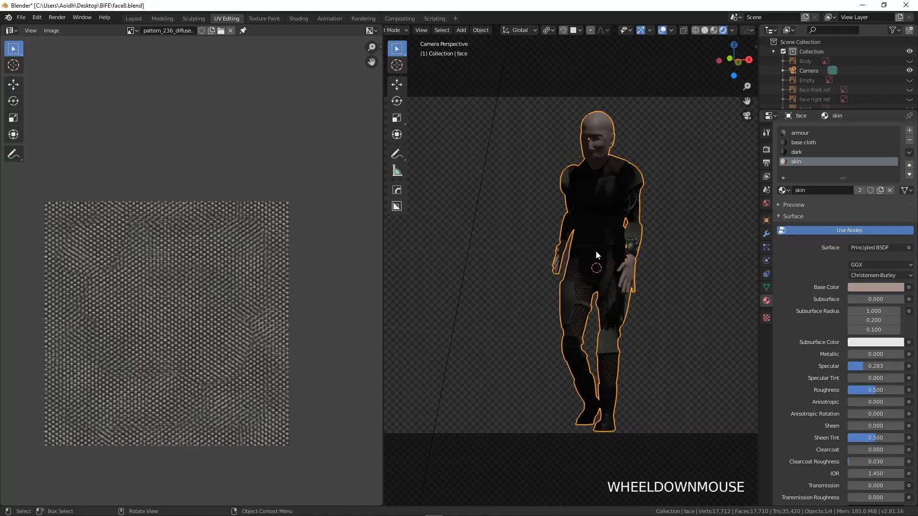
Save the file and display the character in rendered shading in the Modeling workspace
left_click(21, 17)
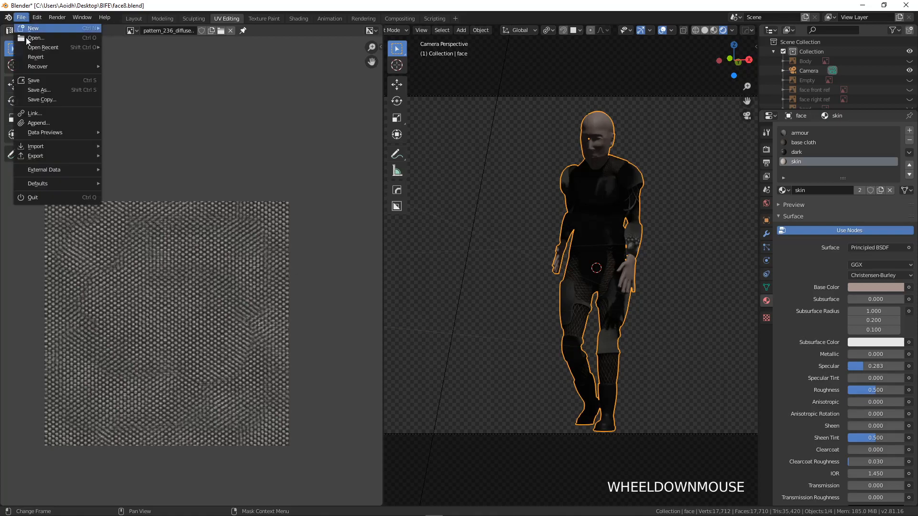
left_click(38, 81)
left_click(160, 19)
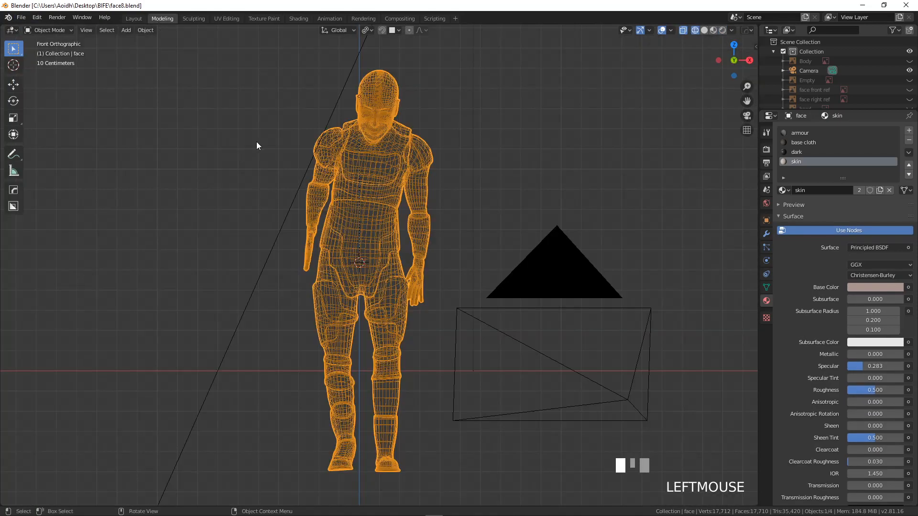
left_click(723, 30)
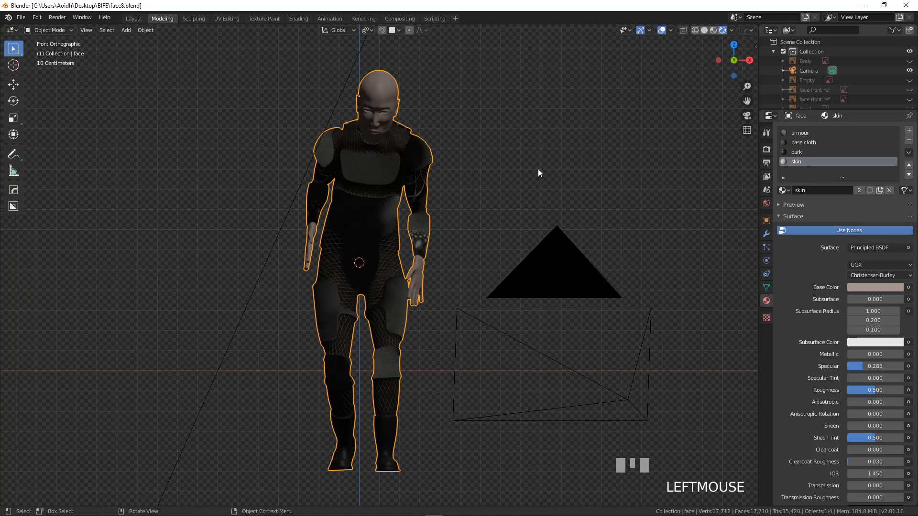
Render the camera view, examine the whole character in the image, and close the render
key("F12")
left_click_drag(917, 17, 223, 1)
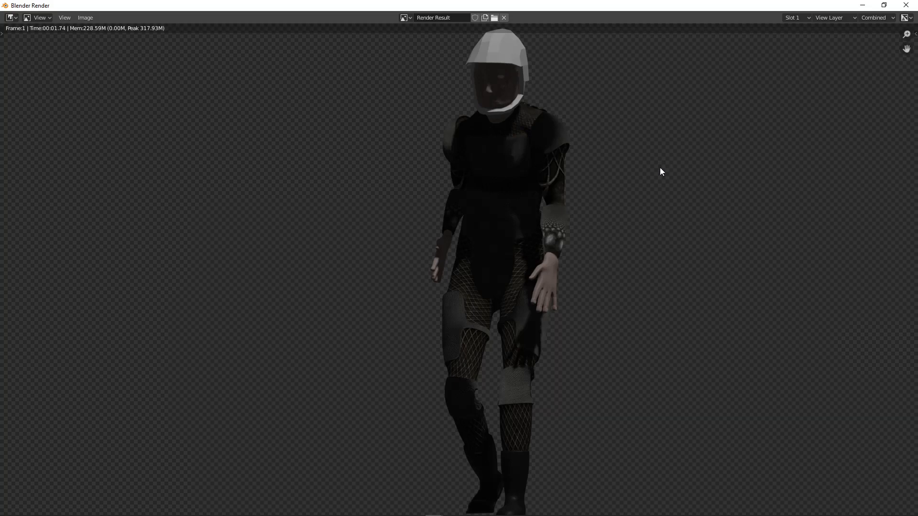
scroll(659, 167, "down", 1)
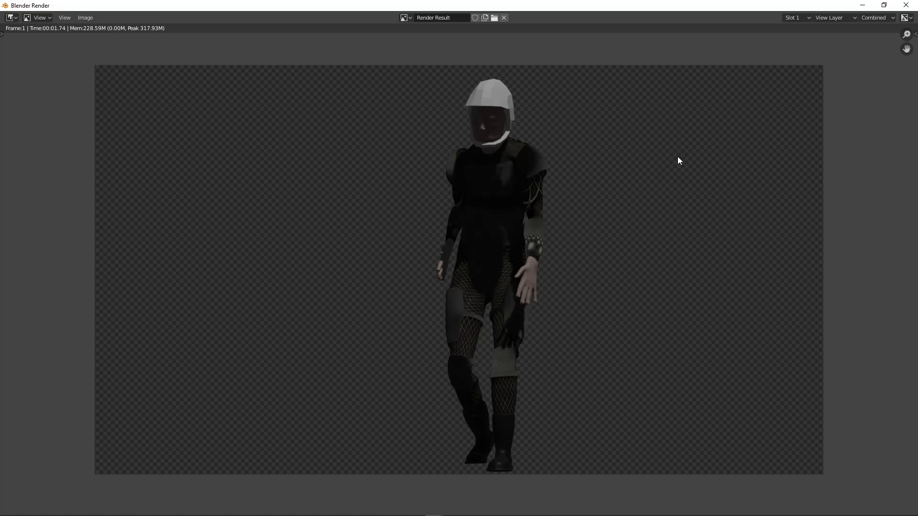
left_click(906, 5)
Add a point light, place it in front of the character's upper body, and check the lighting through the camera
middle_click_drag(421, 247, 382, 215)
key("shift+a")
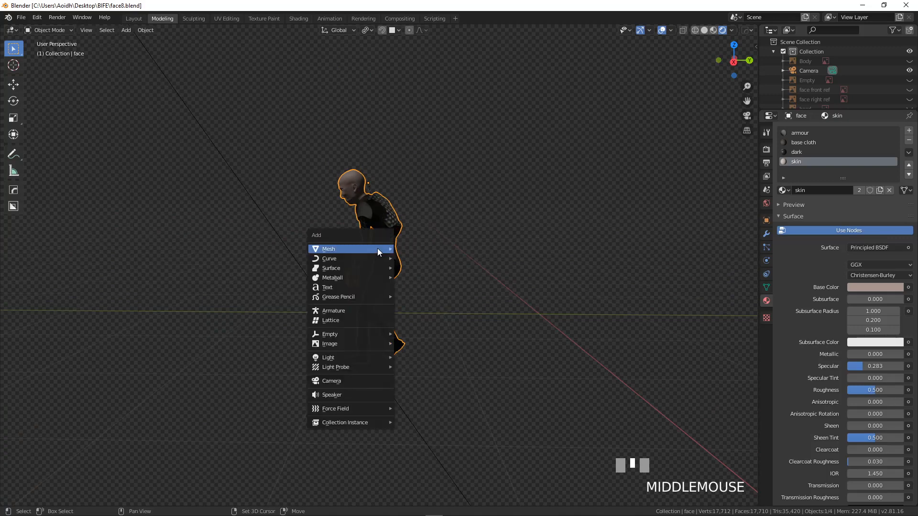
mouse_move(355, 358)
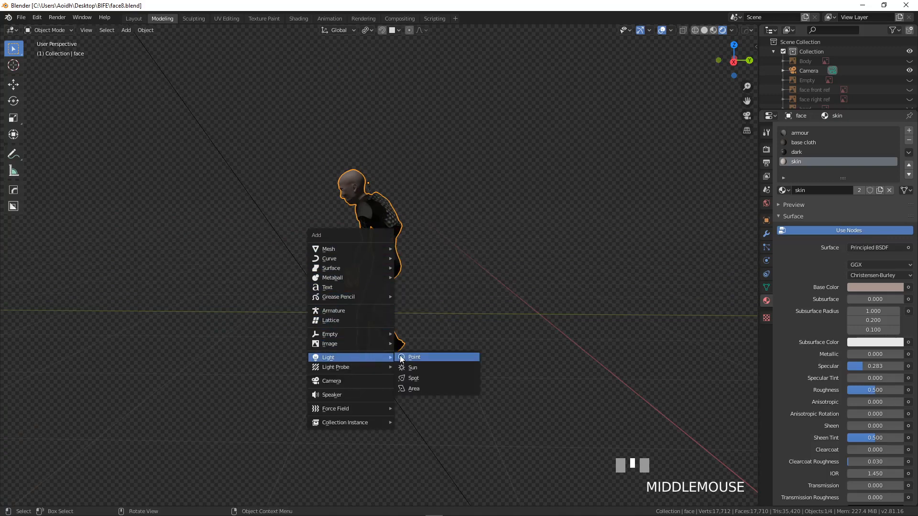
left_click(412, 358)
key("g")
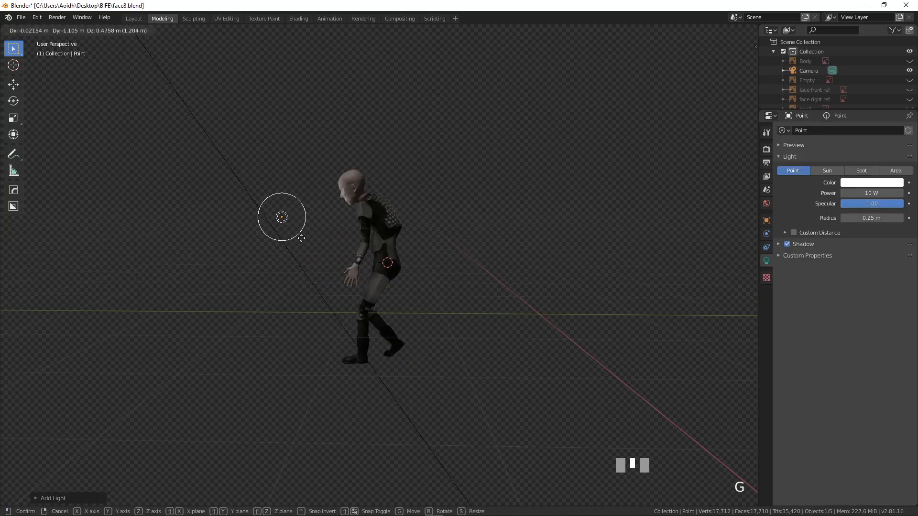
left_click(303, 241)
key("KP_0")
scroll(330, 241, "up", 2)
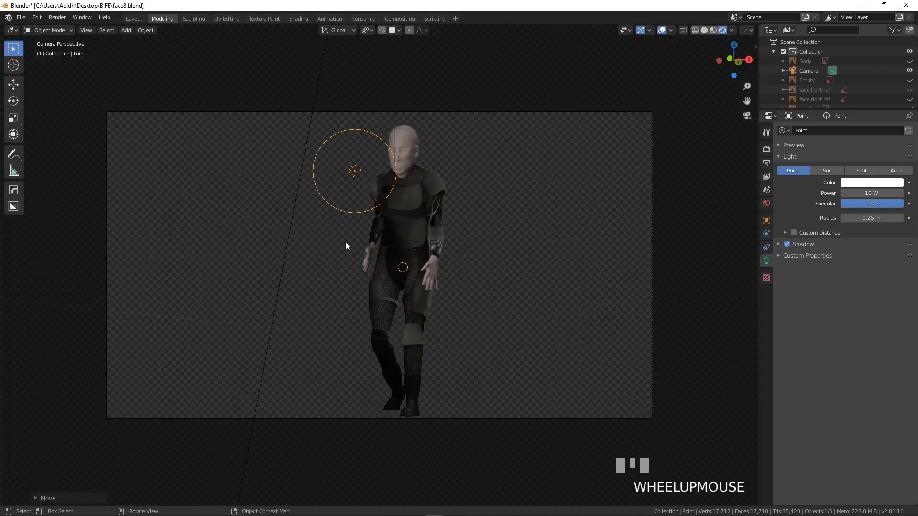
Unhide all objects to bring back the helmet, and hide the Body, Empty, face front ref, face right ref and hand reference images again
key("h")
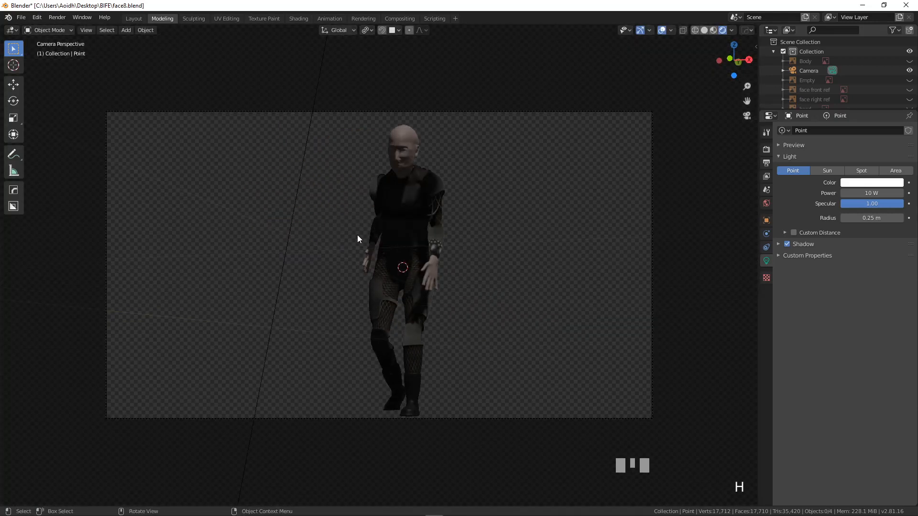
key("alt+h")
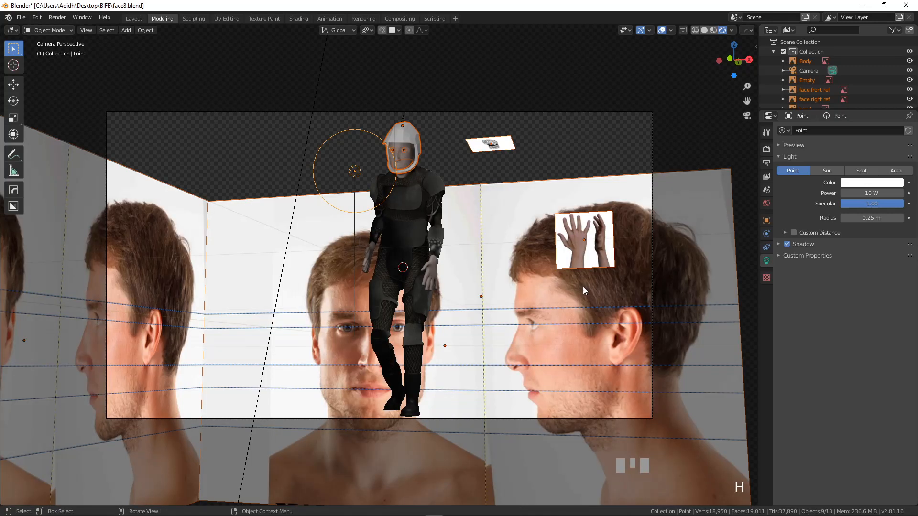
left_click(486, 200)
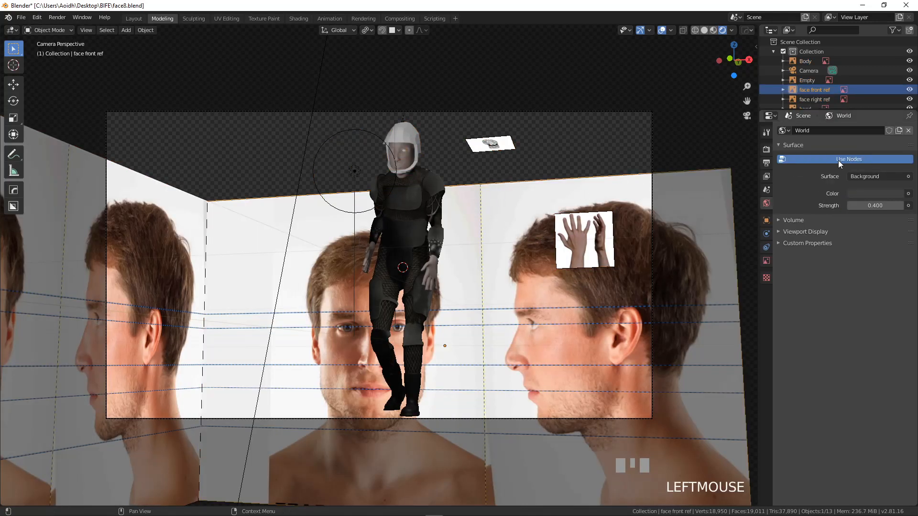
left_click(909, 90)
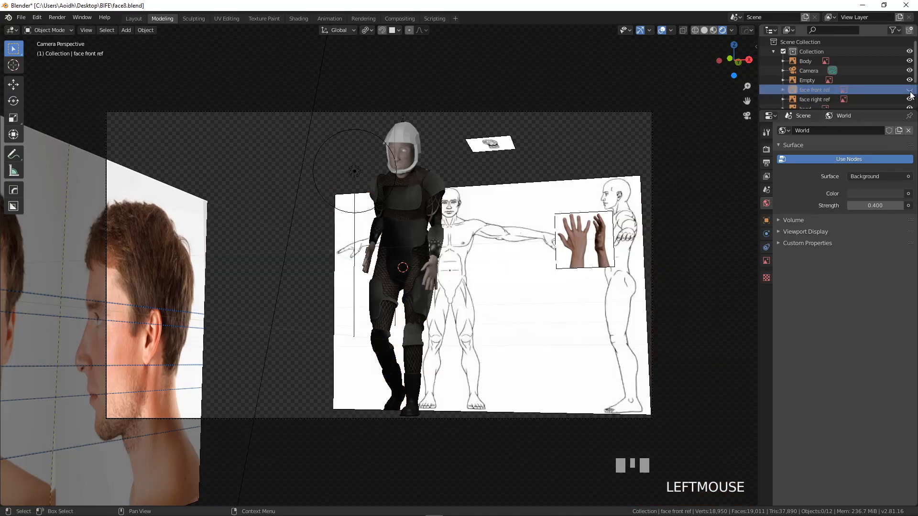
left_click(909, 99)
left_click(909, 80)
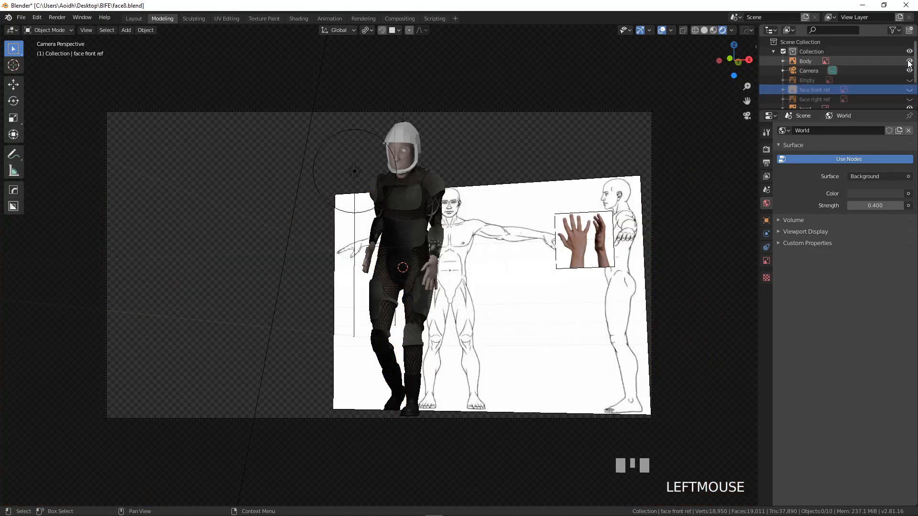
left_click(909, 61)
scroll(899, 76, "down", 3)
left_click(910, 71)
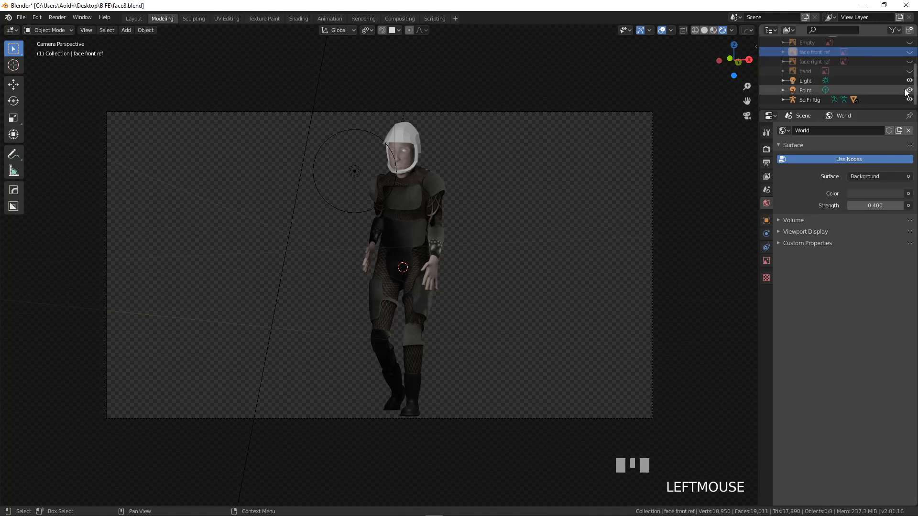
scroll(822, 82, "down", 1)
scroll(464, 185, "up", 1)
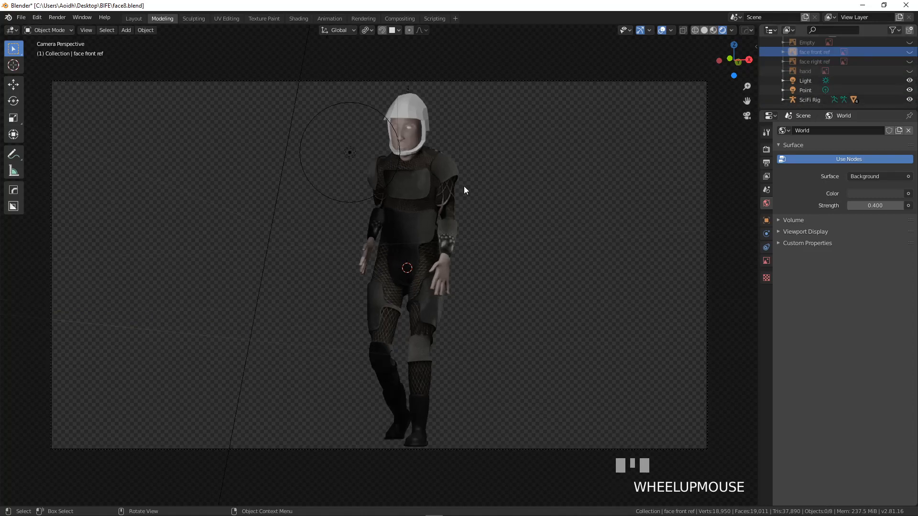
Assign the existing dark material to the helmet and view the result up close
left_click(422, 107)
left_click(766, 300)
left_click(783, 171)
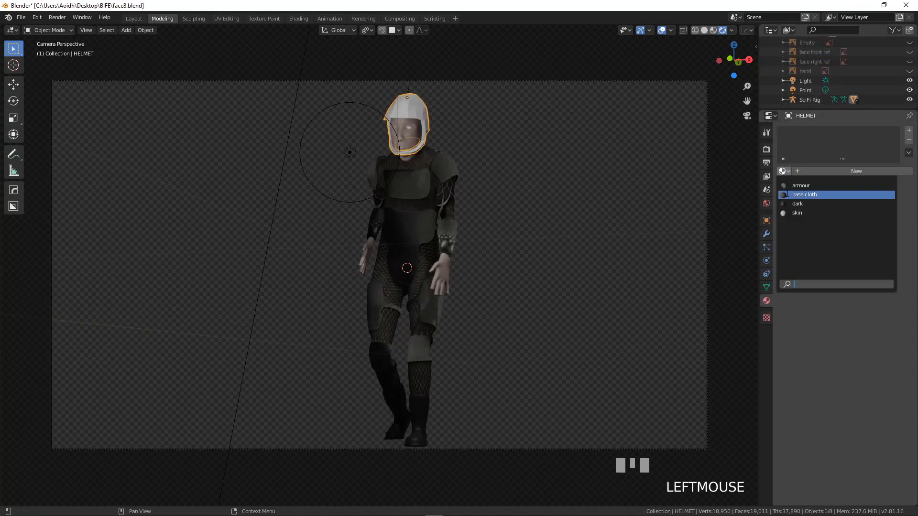
left_click(794, 203)
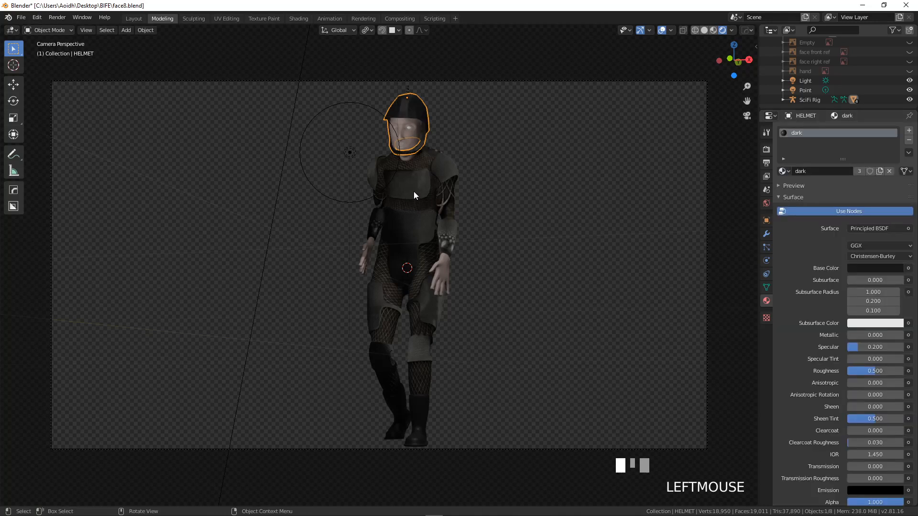
scroll(418, 175, "up", 2)
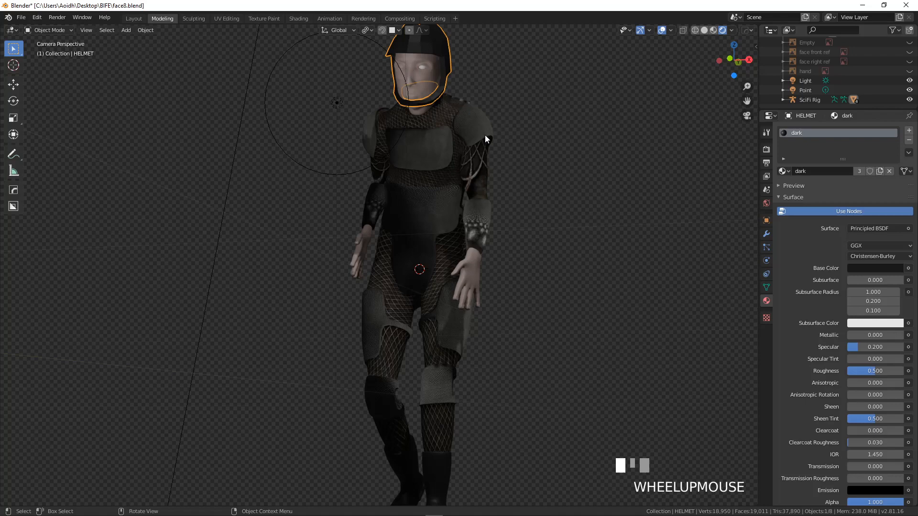
Open the character mesh in Edit Mode and select only the armour plate on its back
left_click(349, 106)
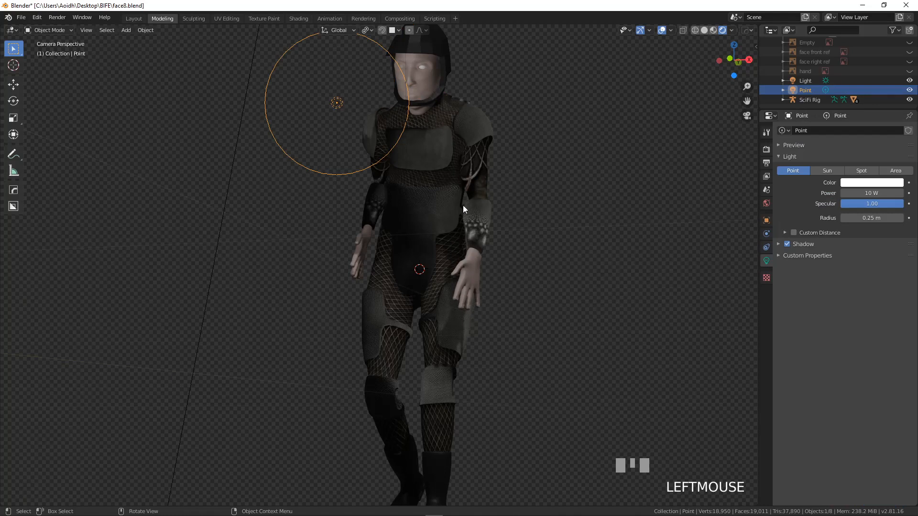
middle_click_drag(463, 205, 365, 234)
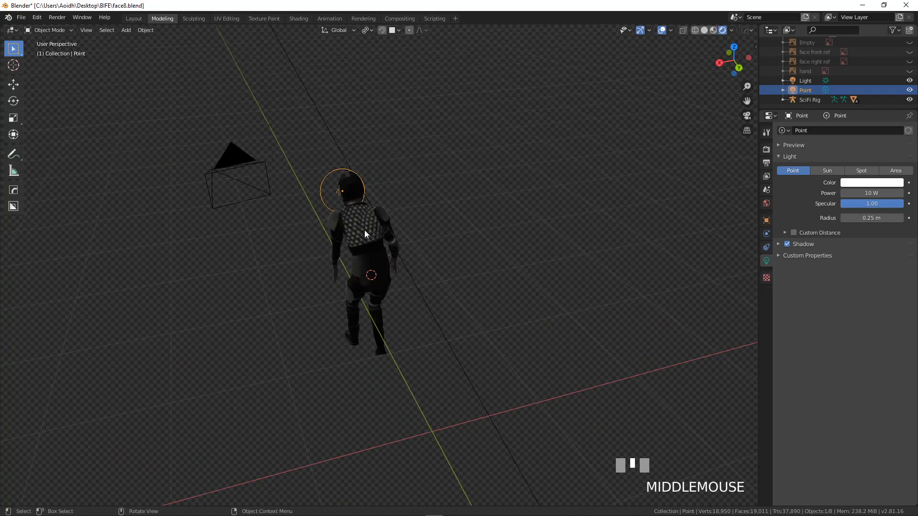
scroll(367, 228, "up", 3)
middle_click_drag(422, 205, 342, 168)
left_click(335, 154)
key("Tab")
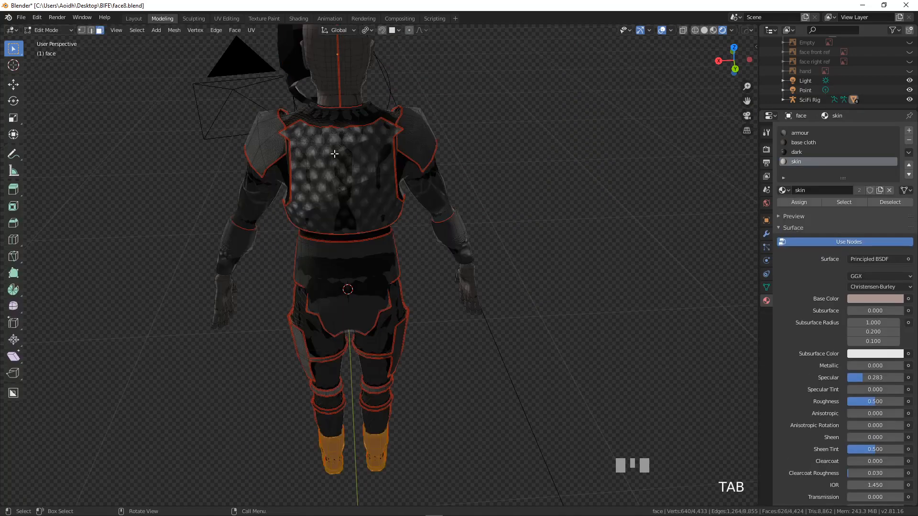
key("alt+a")
key("l")
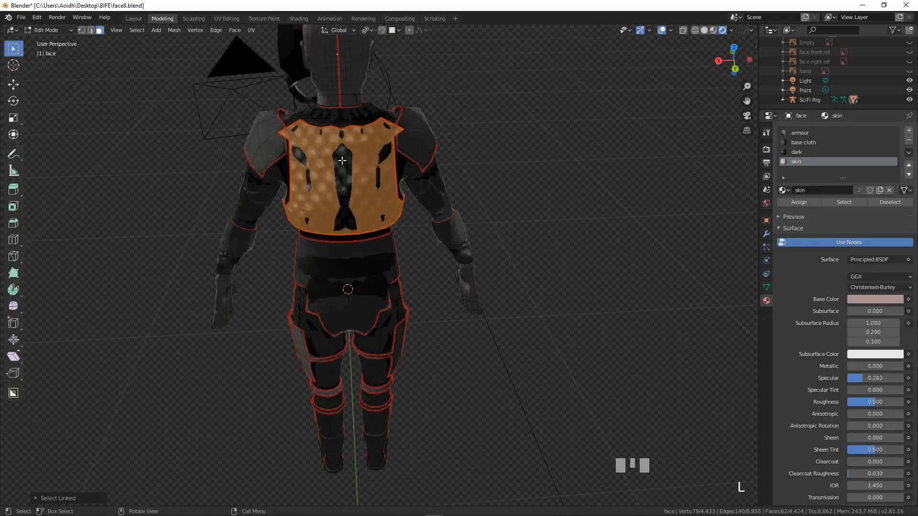
Scale all of the back plate's UVs up by 8, return to Object Mode and check the finer pattern in the Modeling workspace
left_click(227, 18)
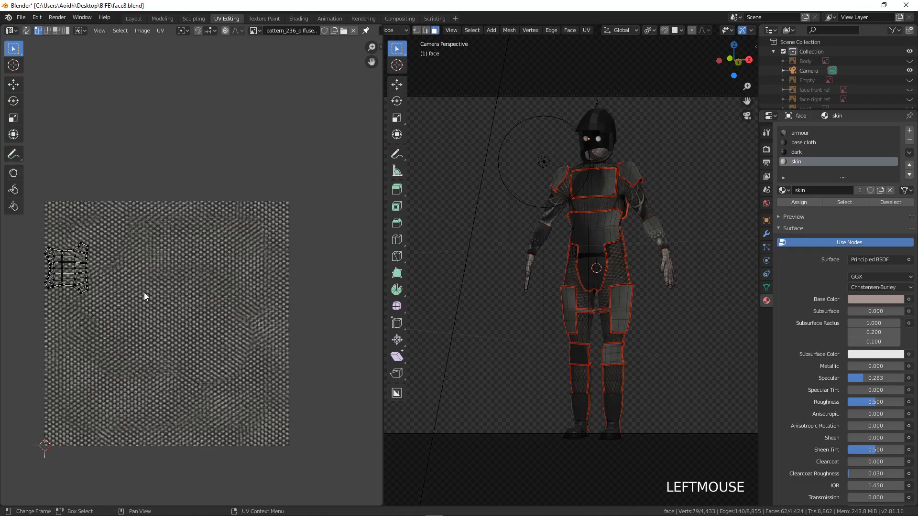
key("a")
key("s")
key("5")
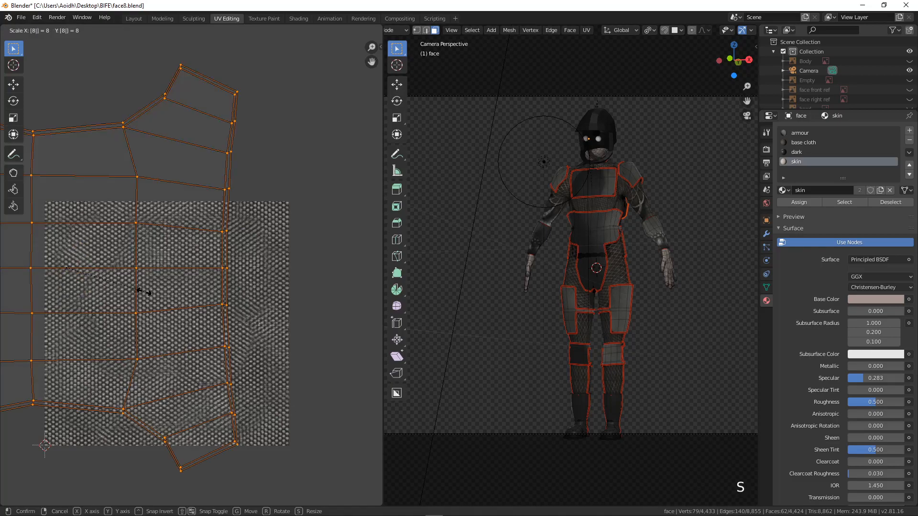
key("Return")
key("Tab")
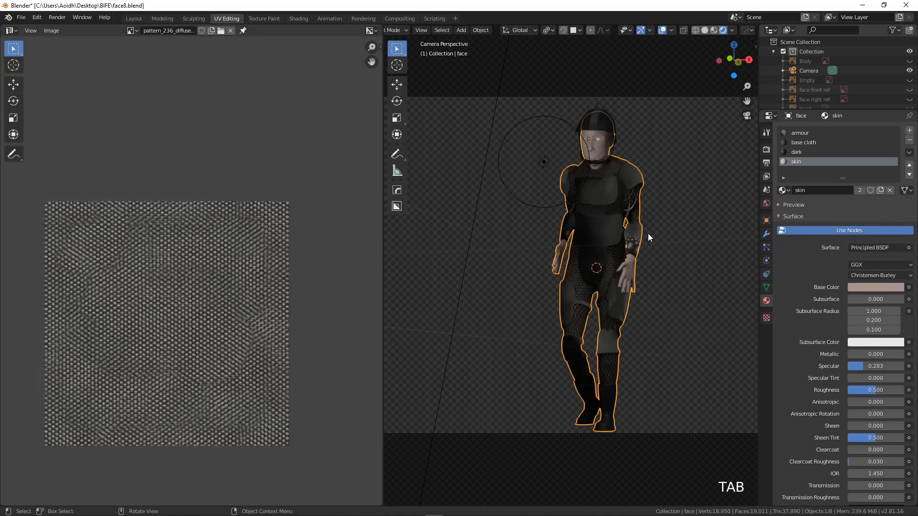
left_click(161, 19)
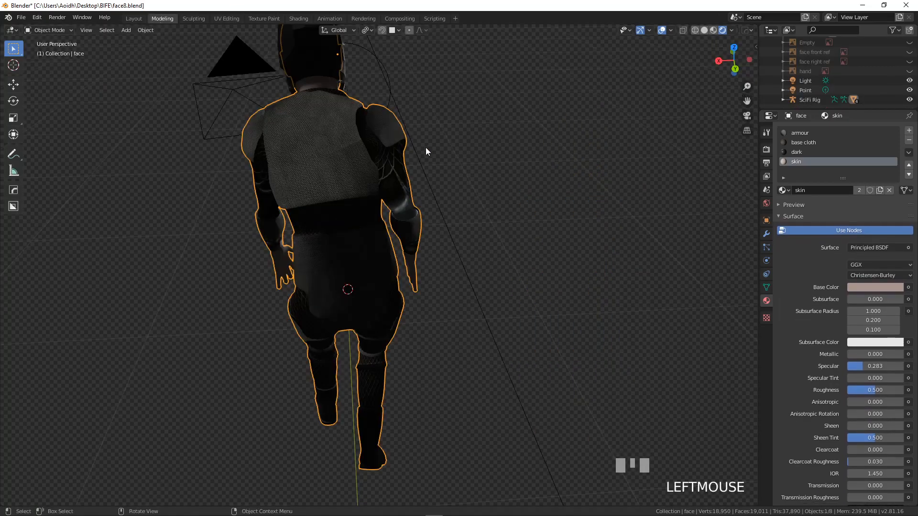
middle_click_drag(282, 177, 470, 162)
scroll(455, 170, "down", 3)
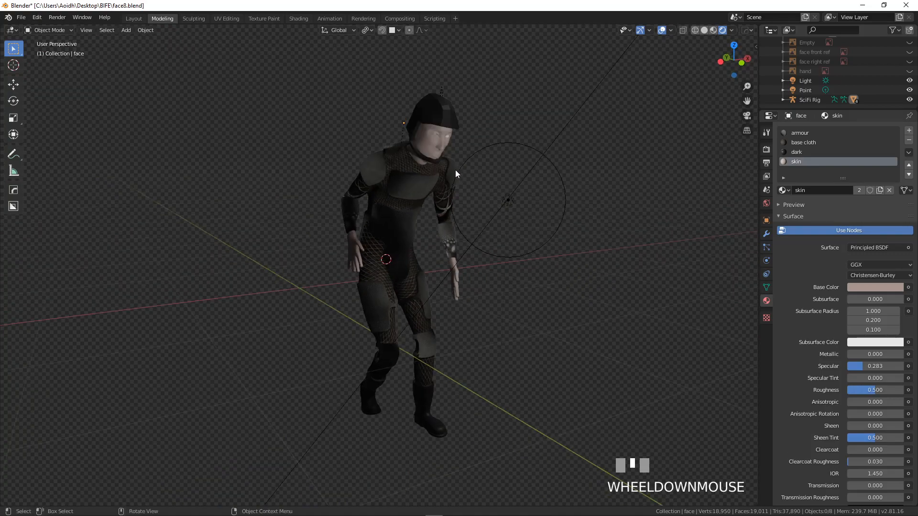
View the textured character straight from the front and save the current Blender file under its existing name
key("KP_1")
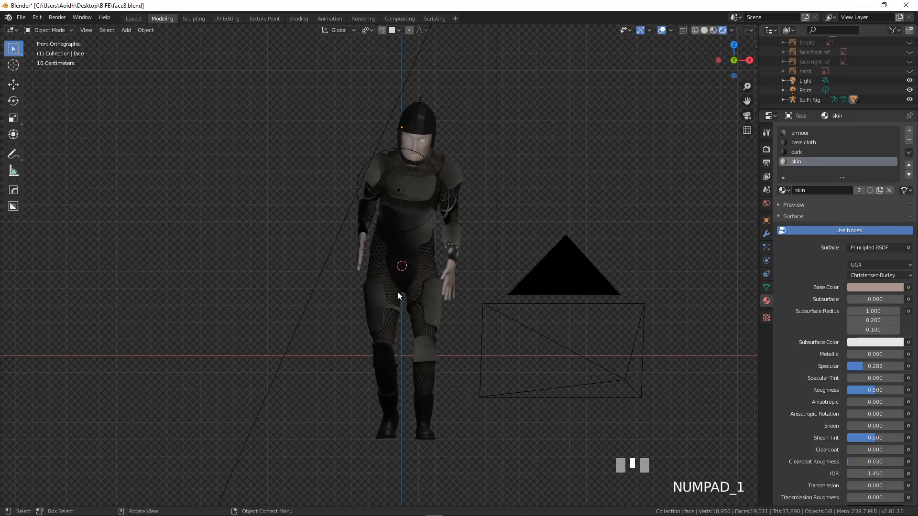
scroll(421, 256, "up", 1)
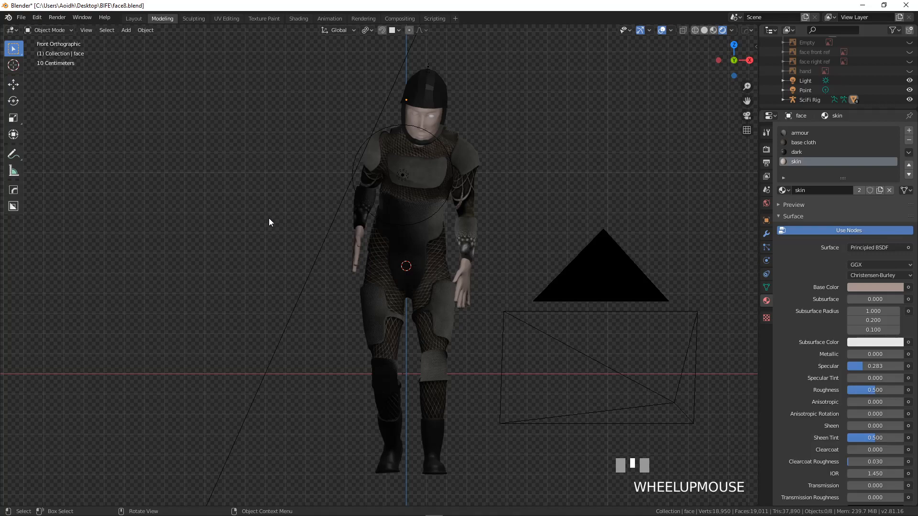
left_click(21, 18)
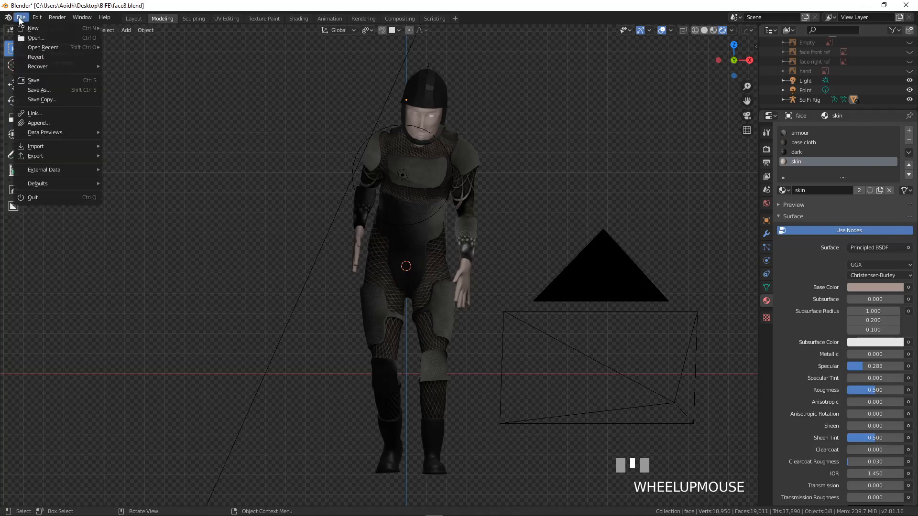
left_click(51, 80)
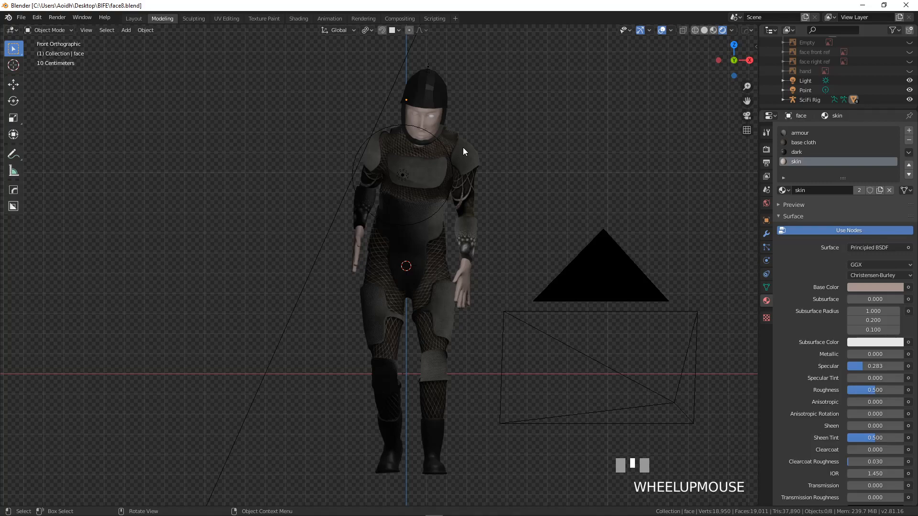
middle_click_drag(460, 135, 627, 191)
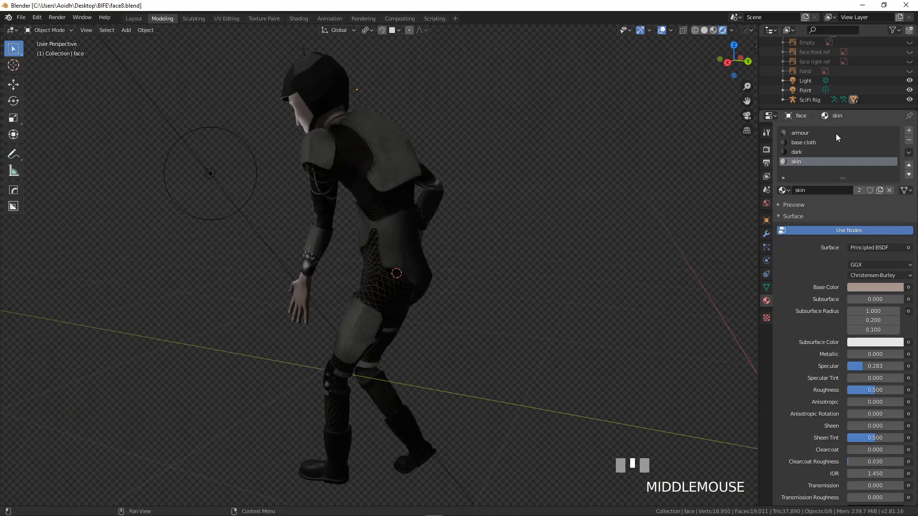
middle_click_drag(285, 147, 443, 146)
middle_click_drag(400, 269, 558, 227)
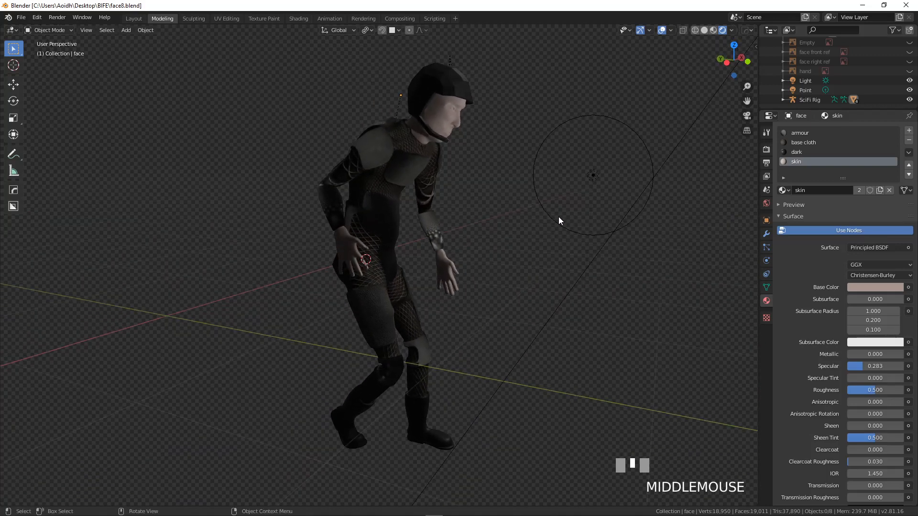